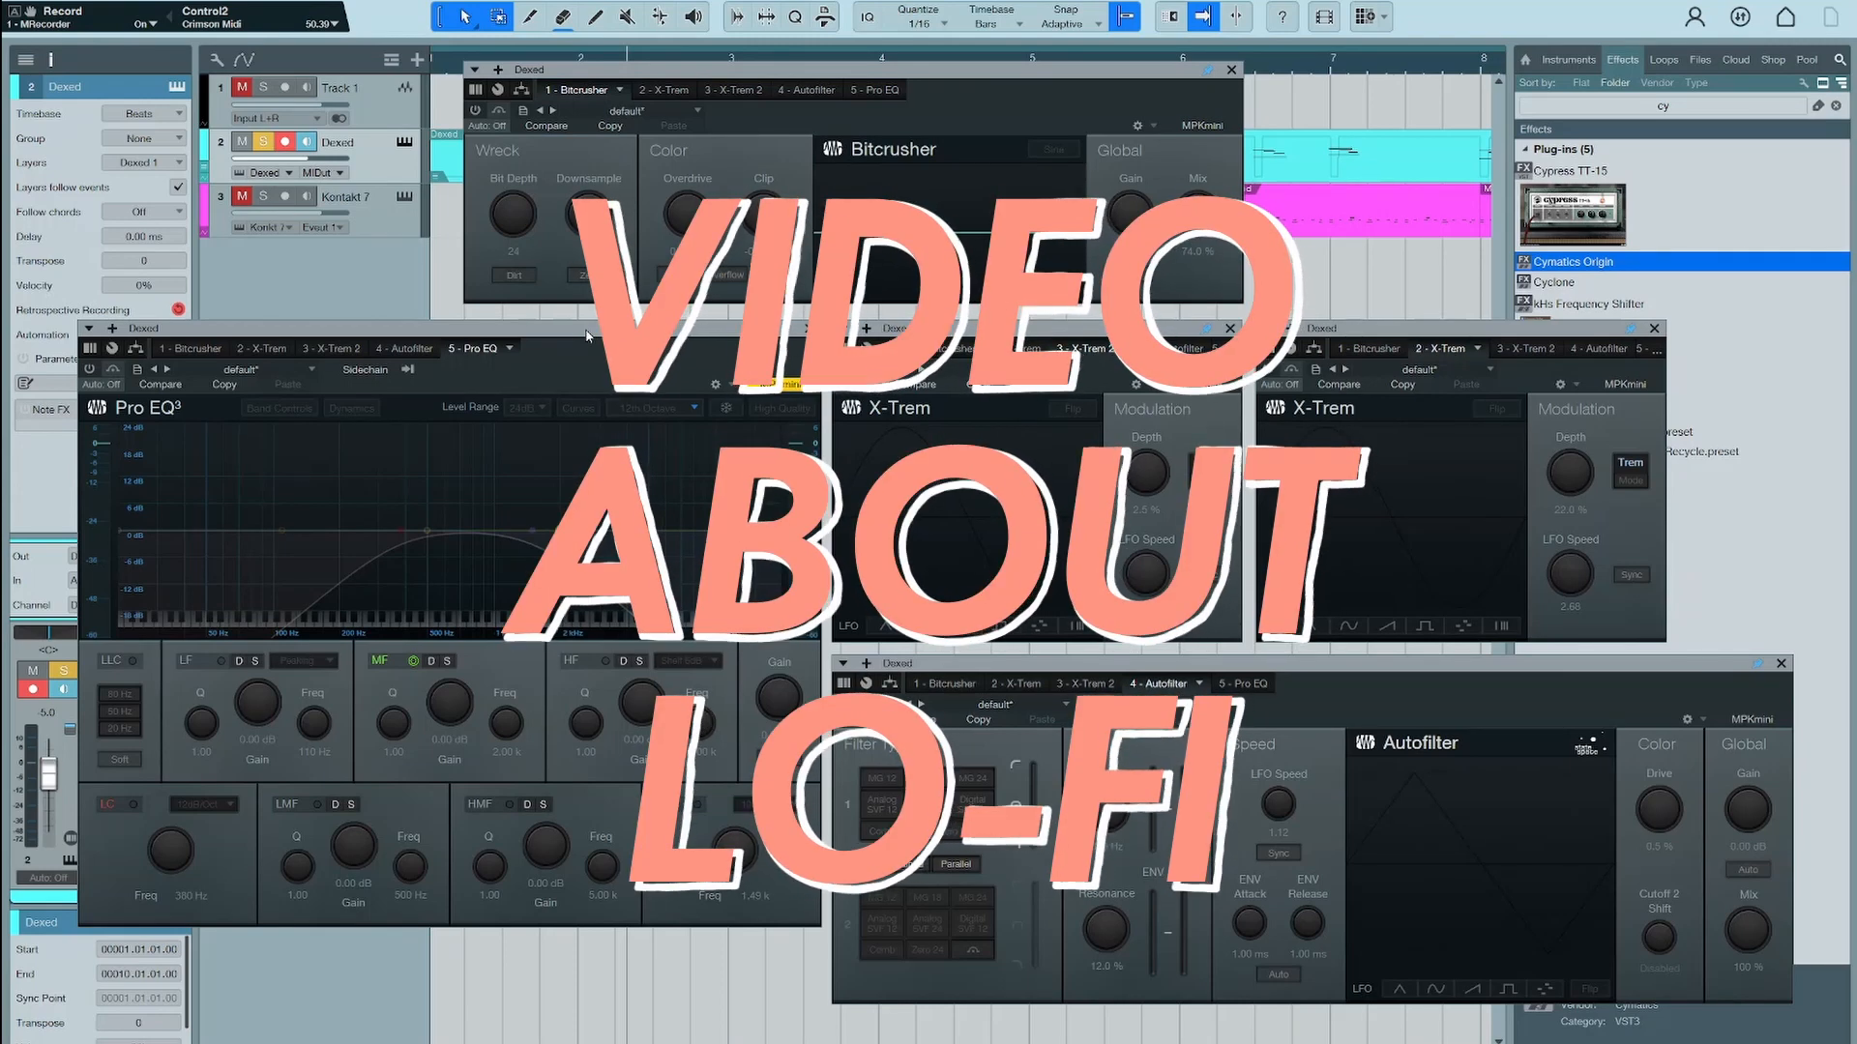
# Open the Dexed track's instrument to view its electric piano sound, and close it again
pyautogui.click(404, 140)
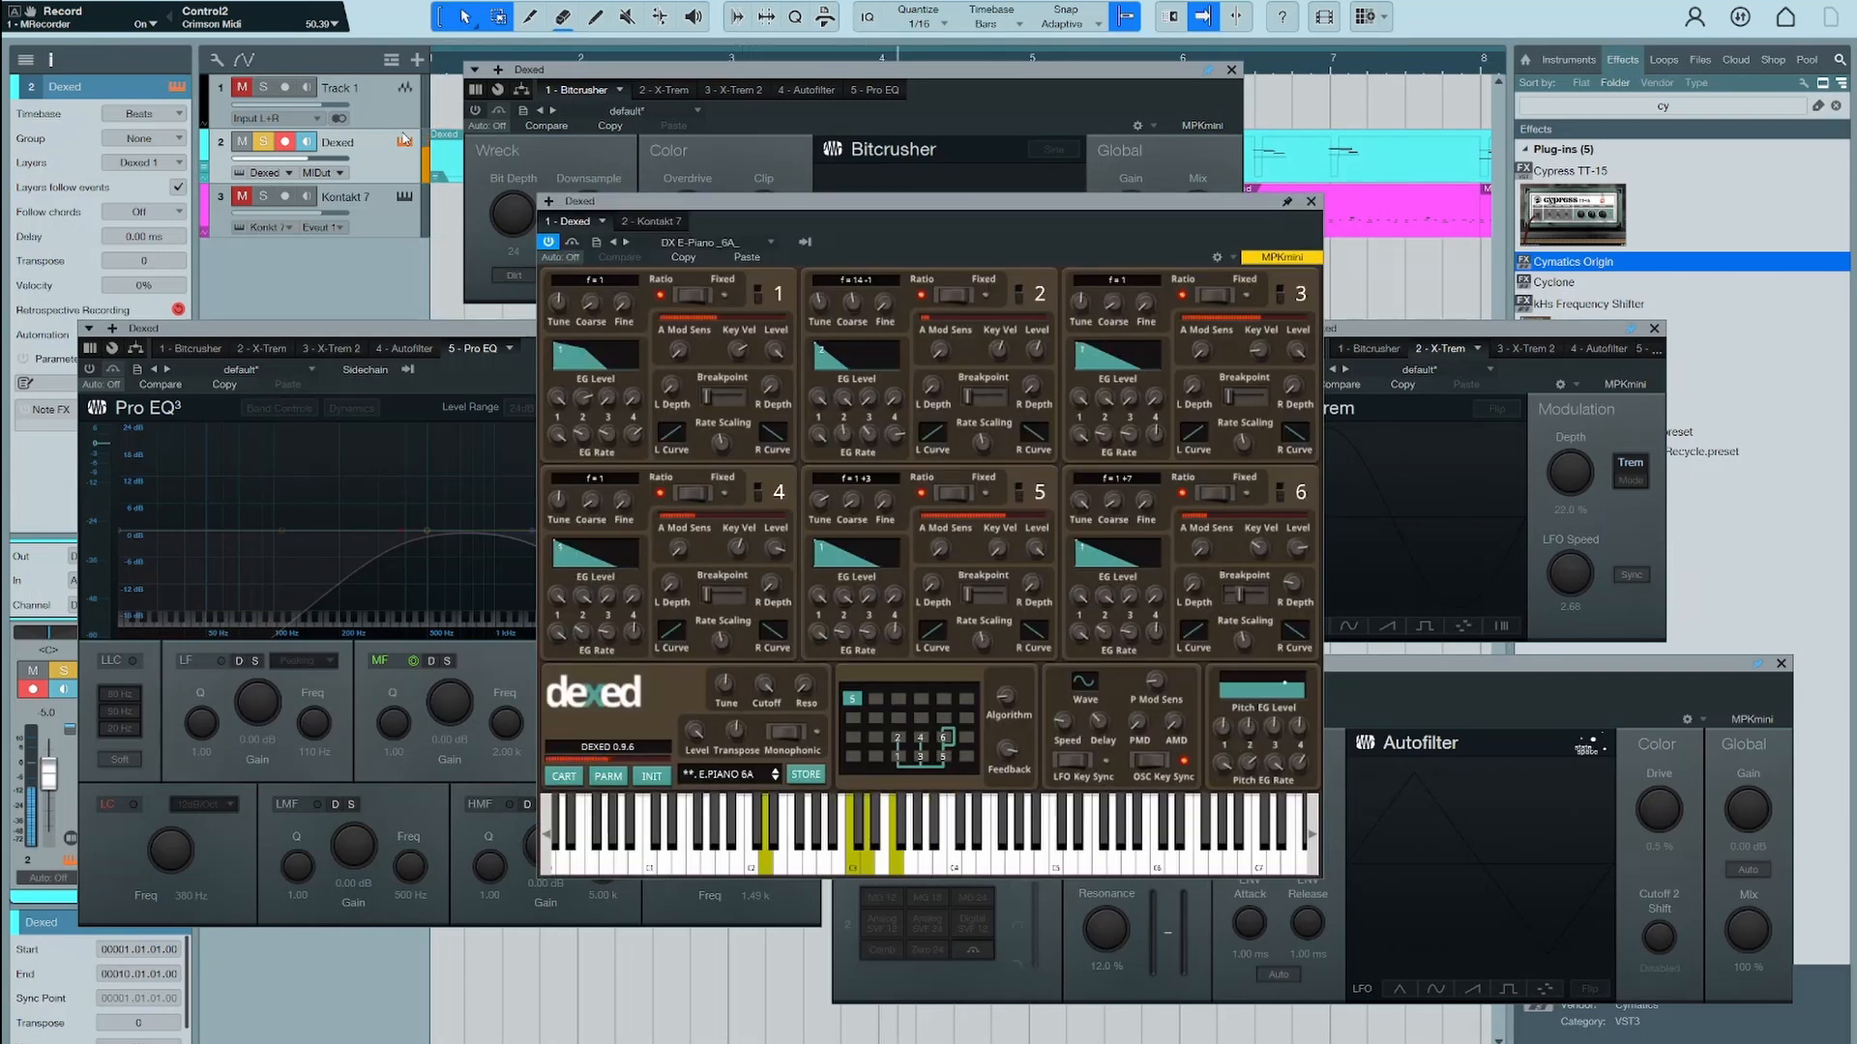
pyautogui.click(1311, 201)
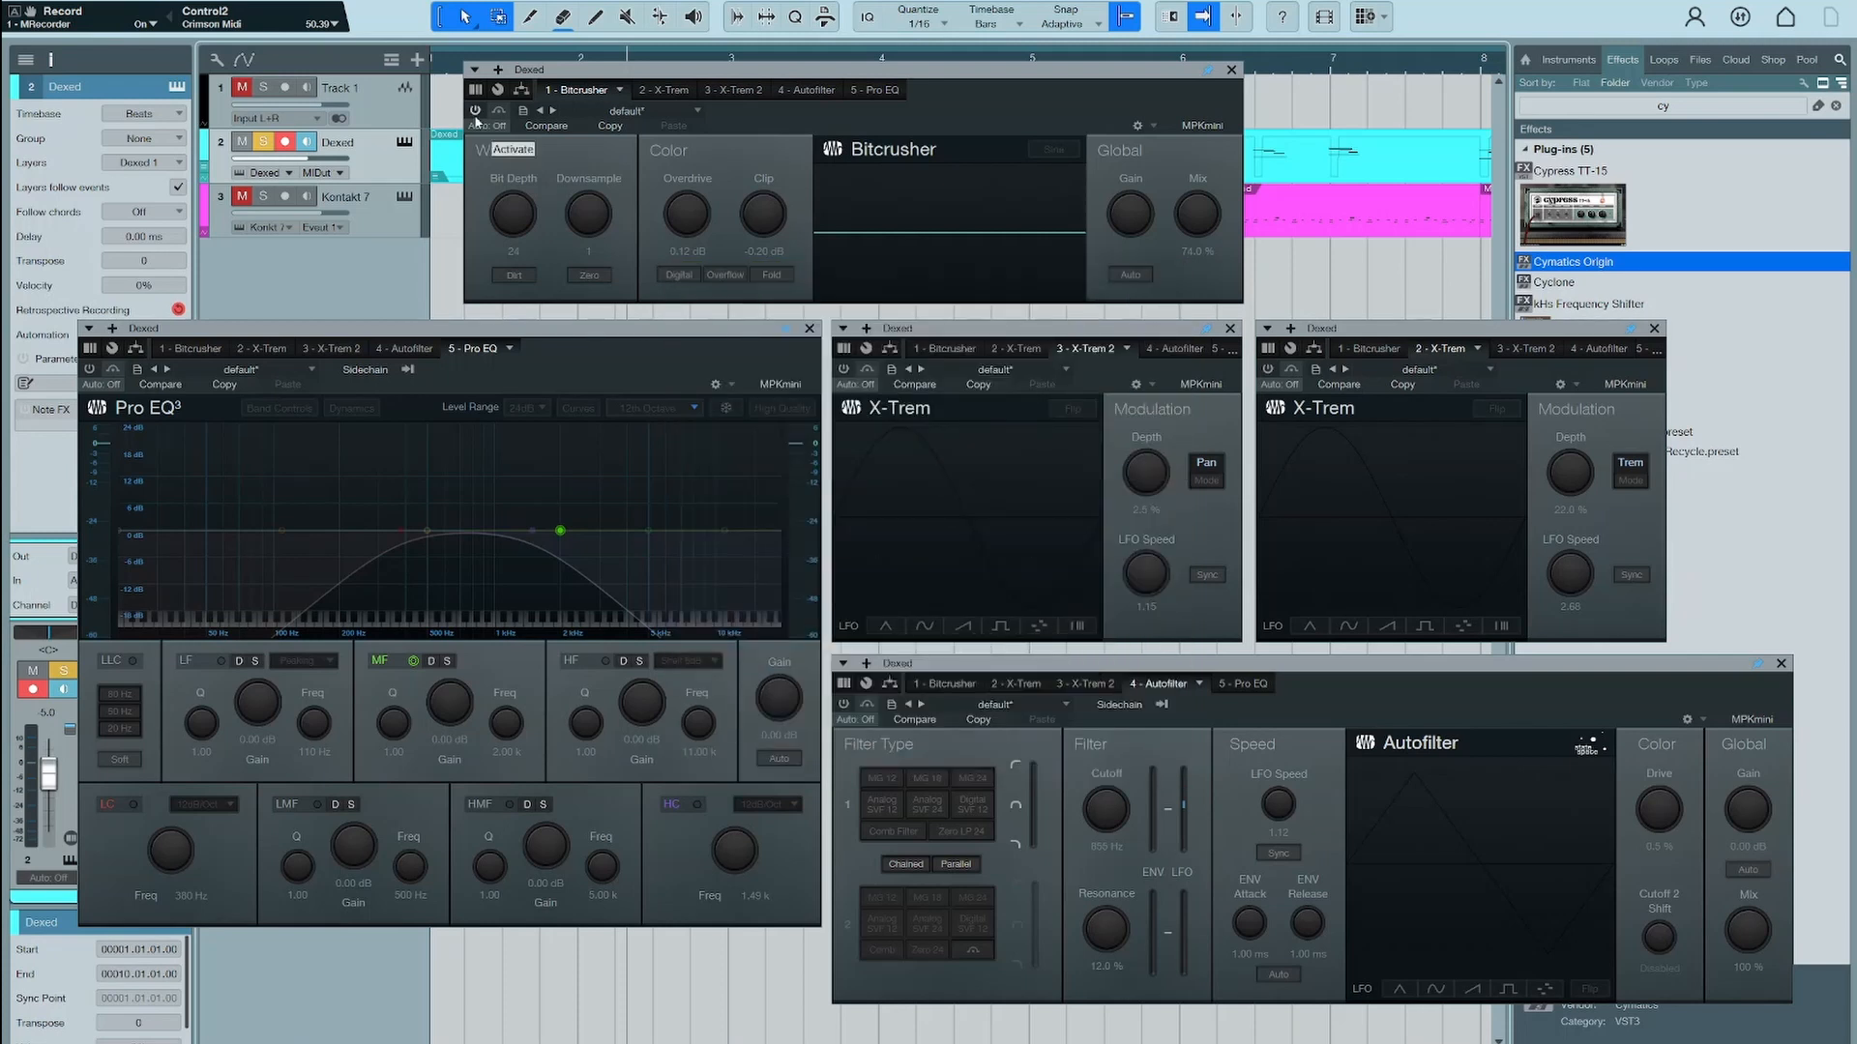
# Activate the Bitcrusher on the Dexed track and try a Downsample of 23 before returning it to 1
pyautogui.click(475, 112)
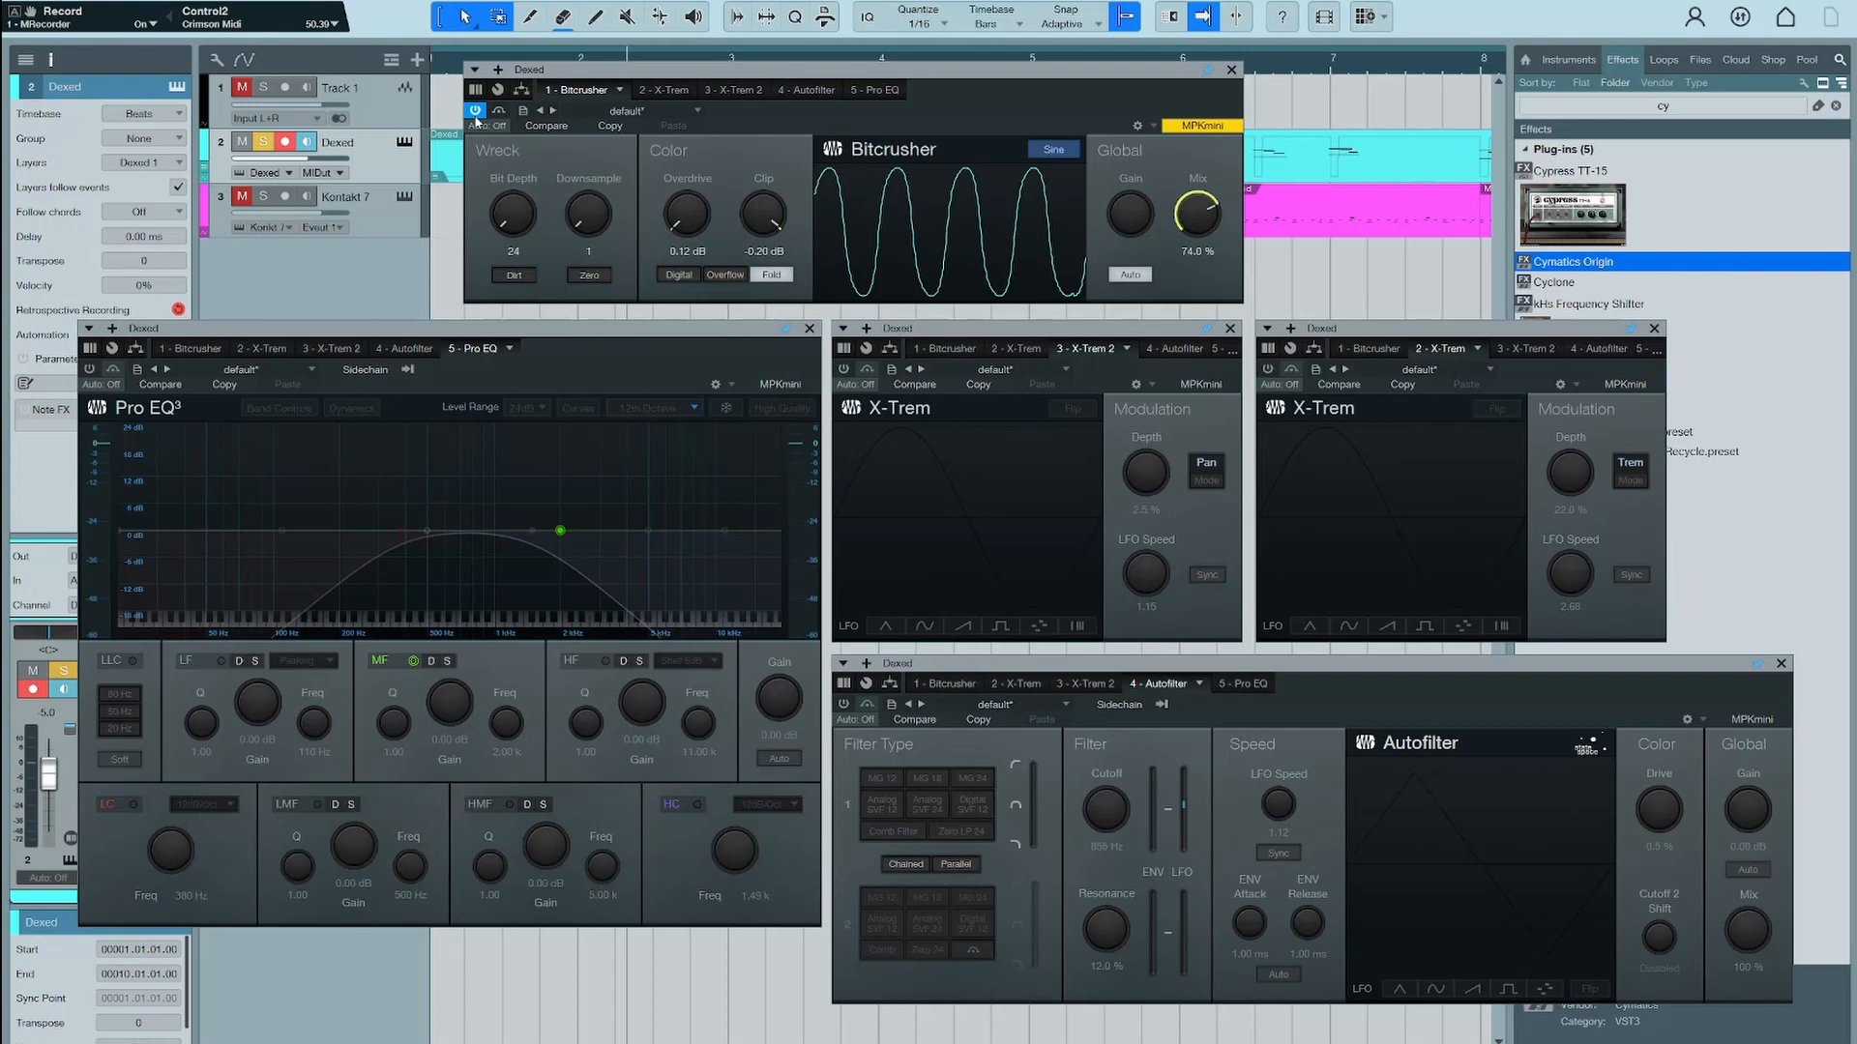
pyautogui.click(475, 112)
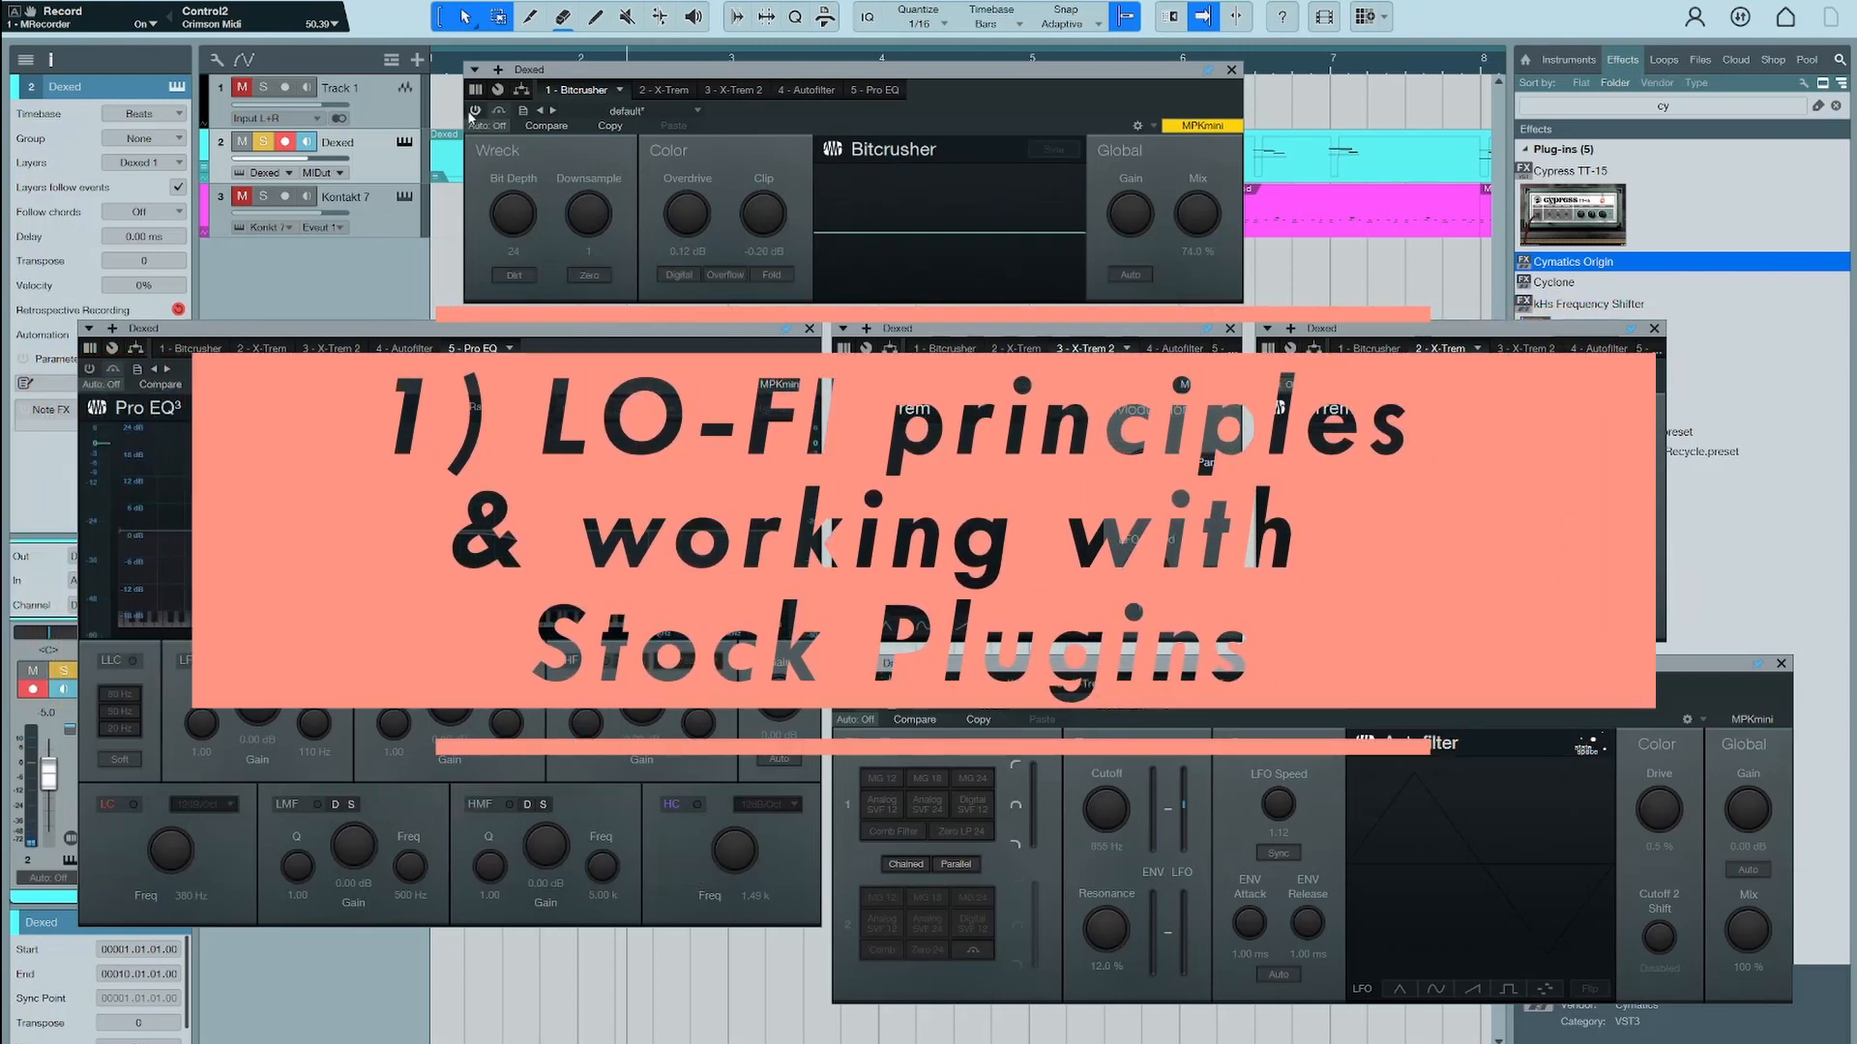
pyautogui.click(475, 112)
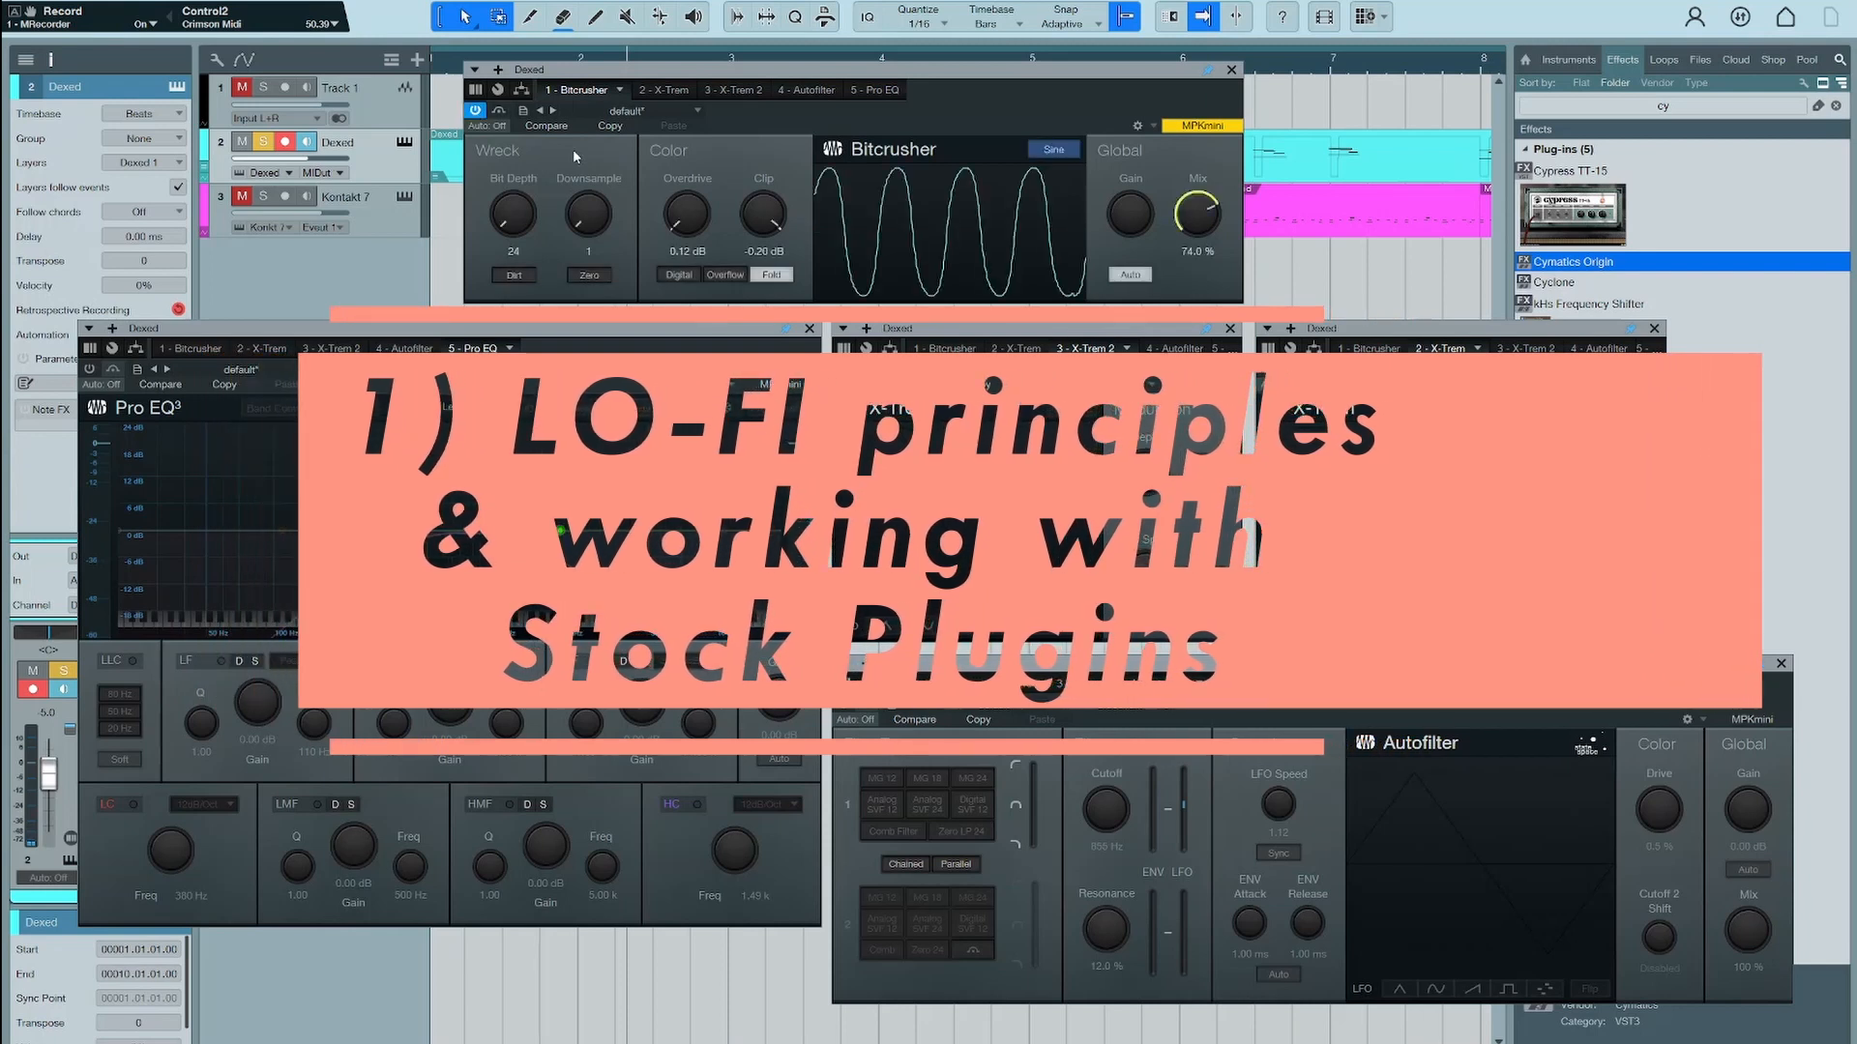
pyautogui.moveTo(586, 192); pyautogui.dragTo(602, 122)
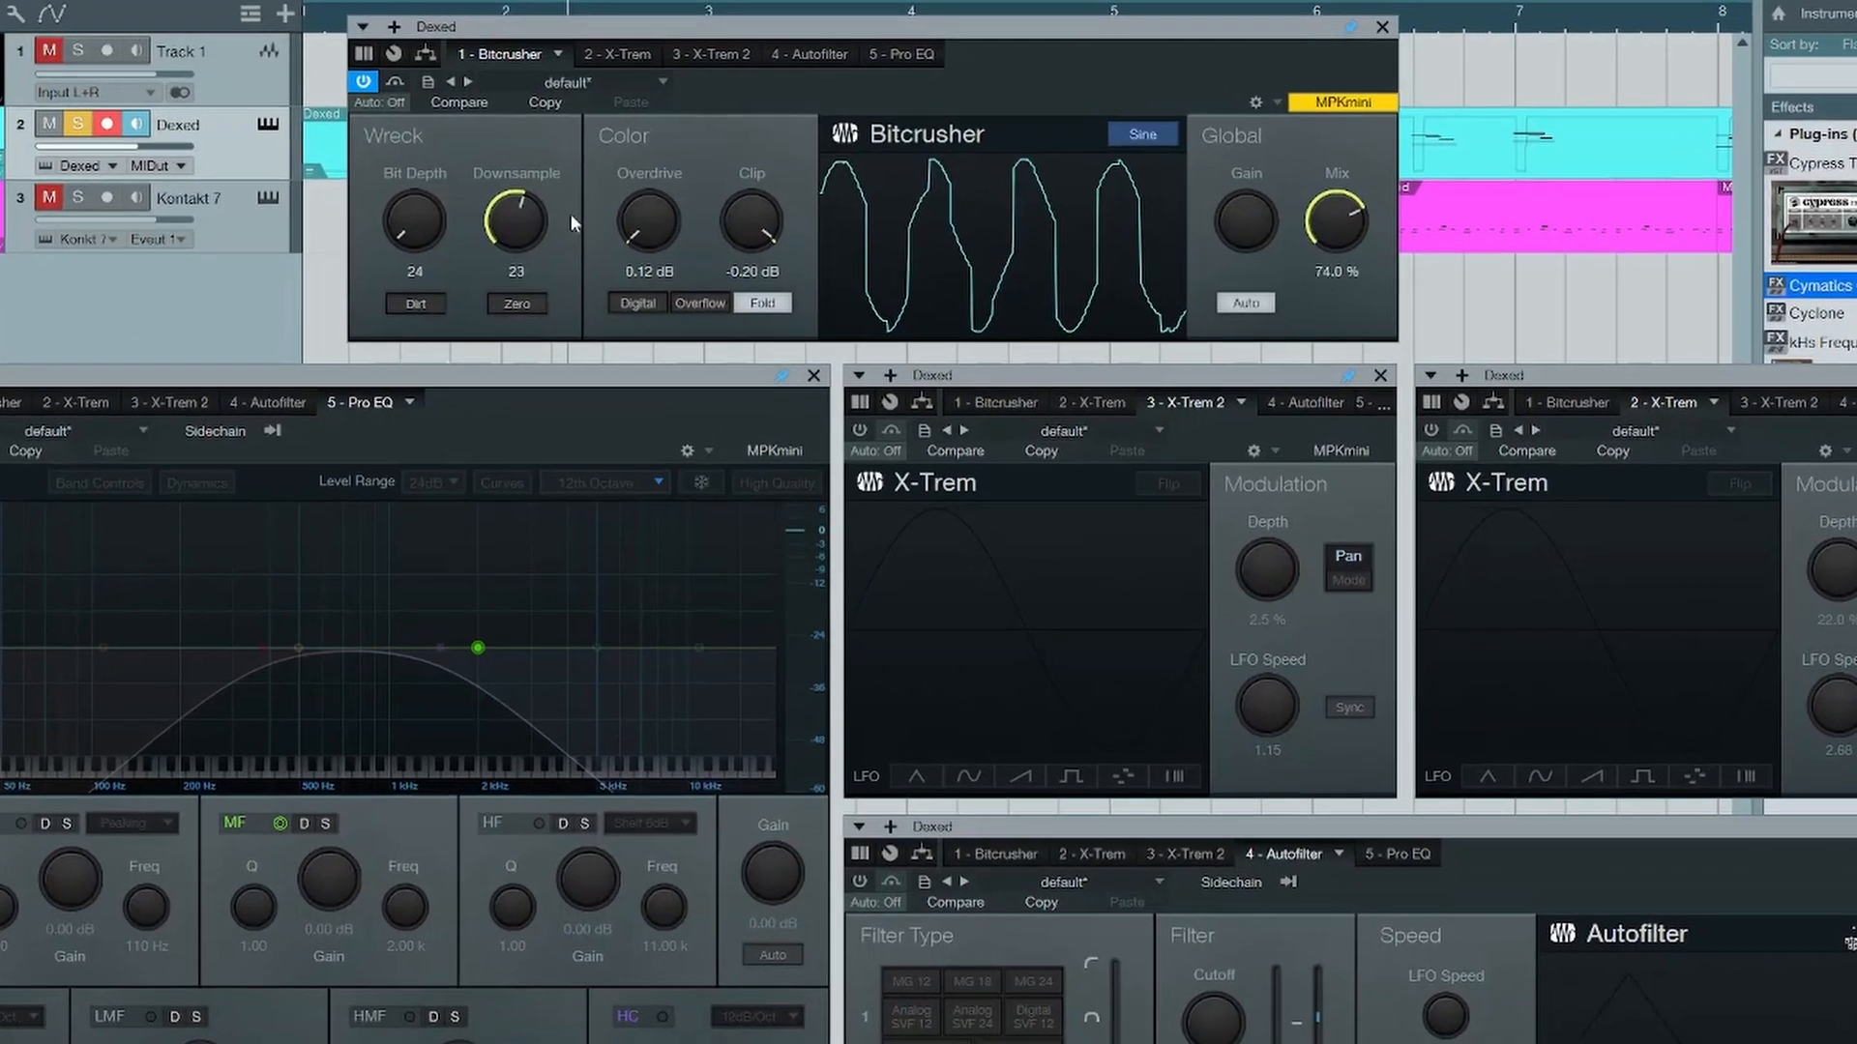
pyautogui.moveTo(541, 201); pyautogui.dragTo(531, 301)
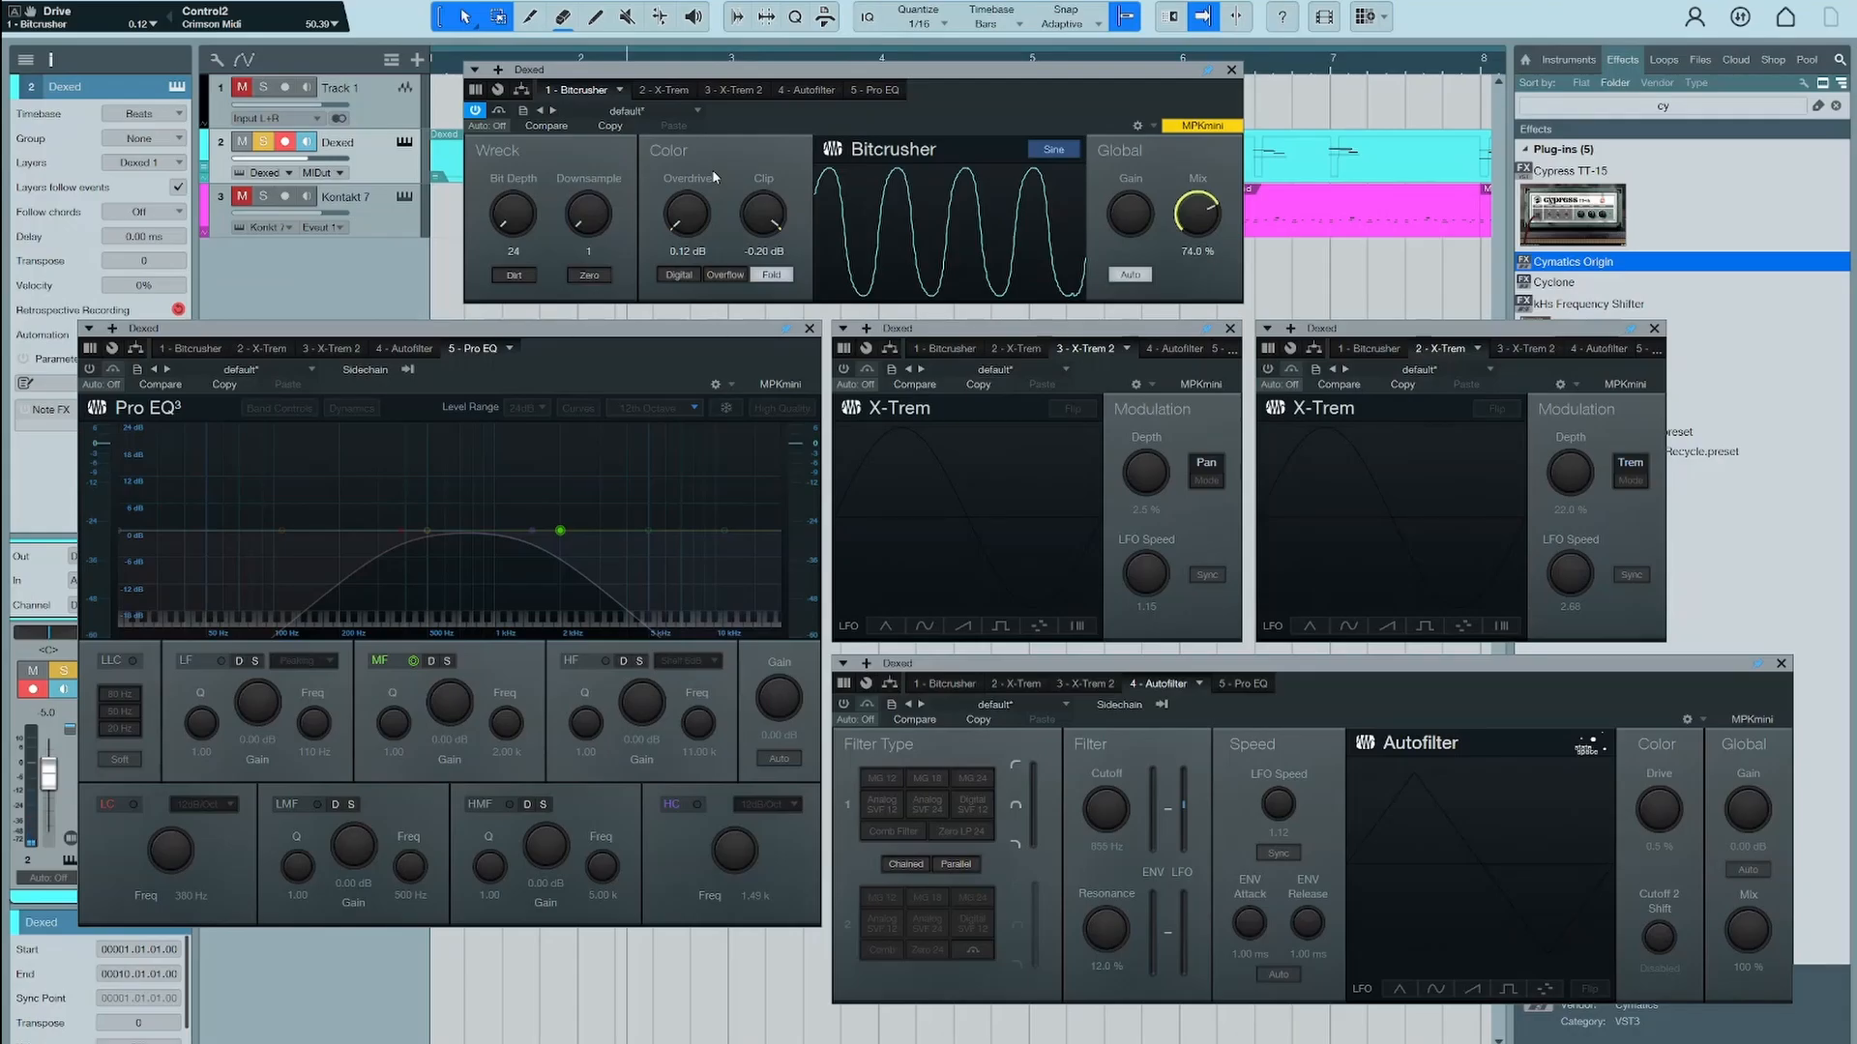
# Activate both X-Trem effects, setting the Depth to 9.0% on the pan one and 19.5% on the tremolo one
pyautogui.click(845, 370)
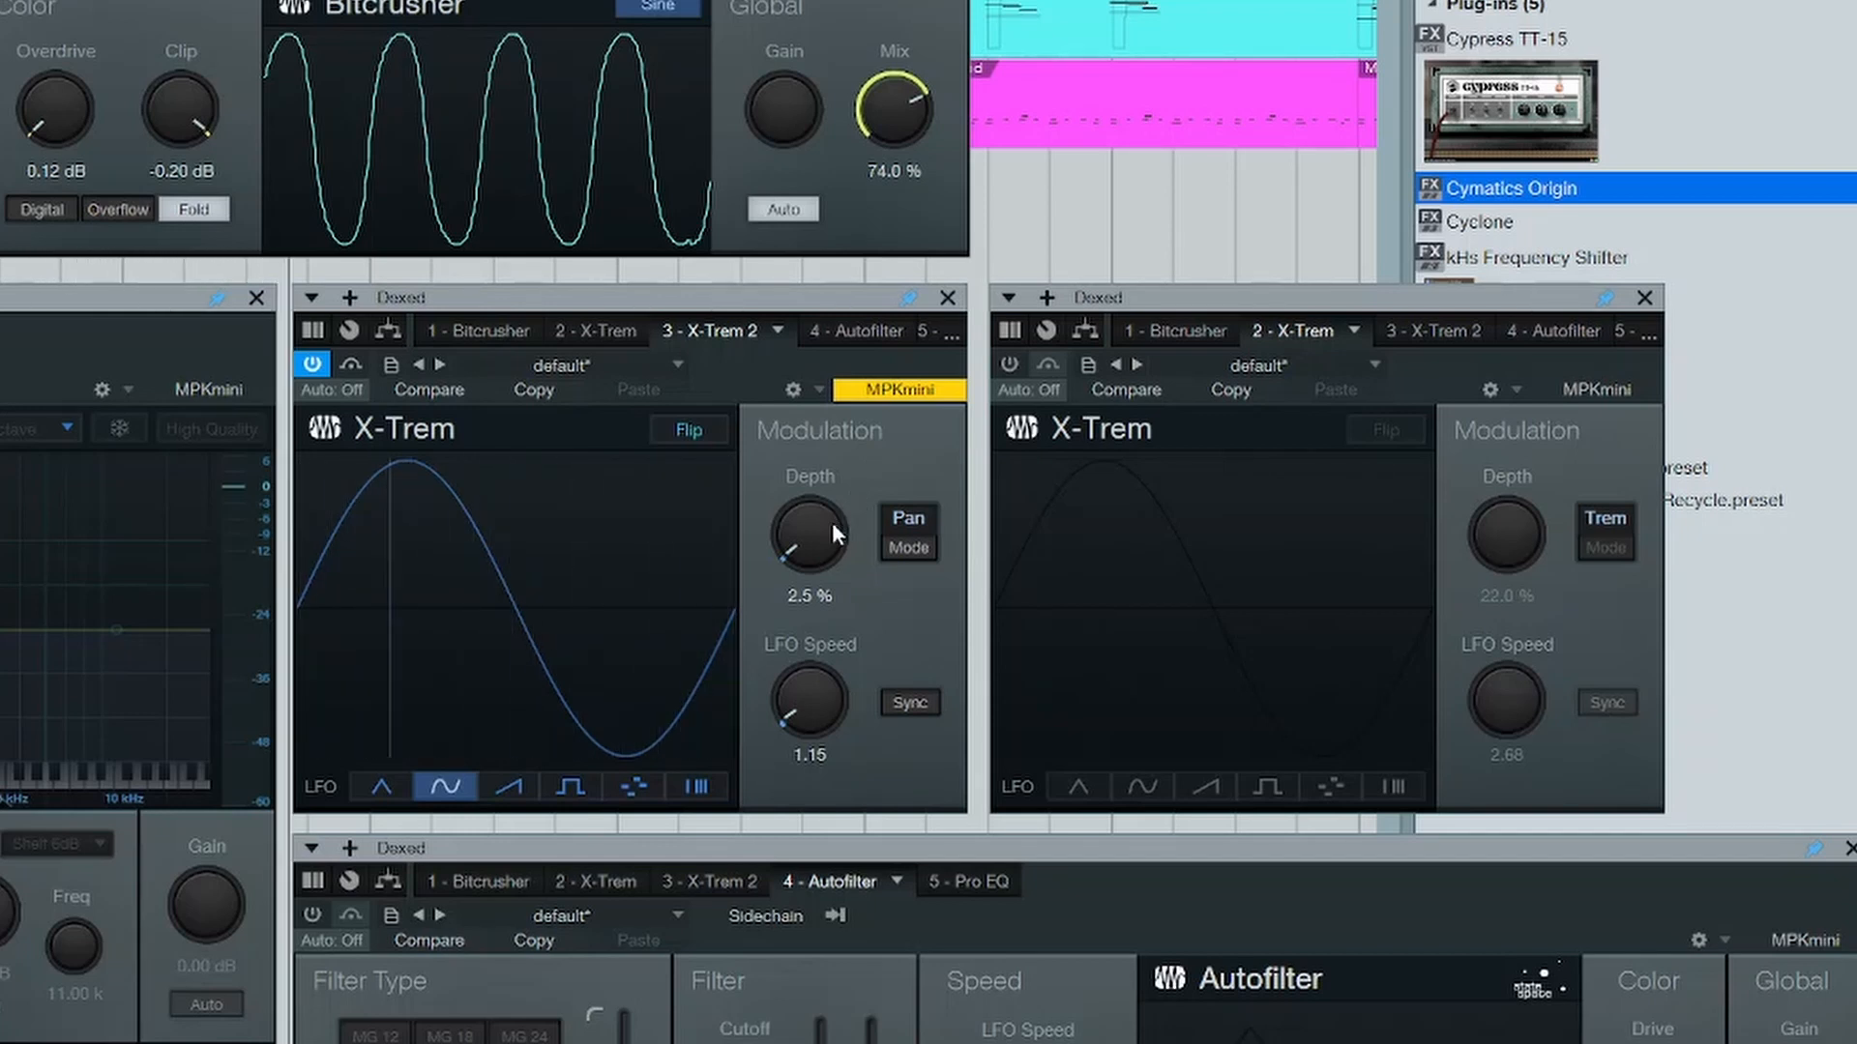
pyautogui.moveTo(831, 522); pyautogui.dragTo(816, 484)
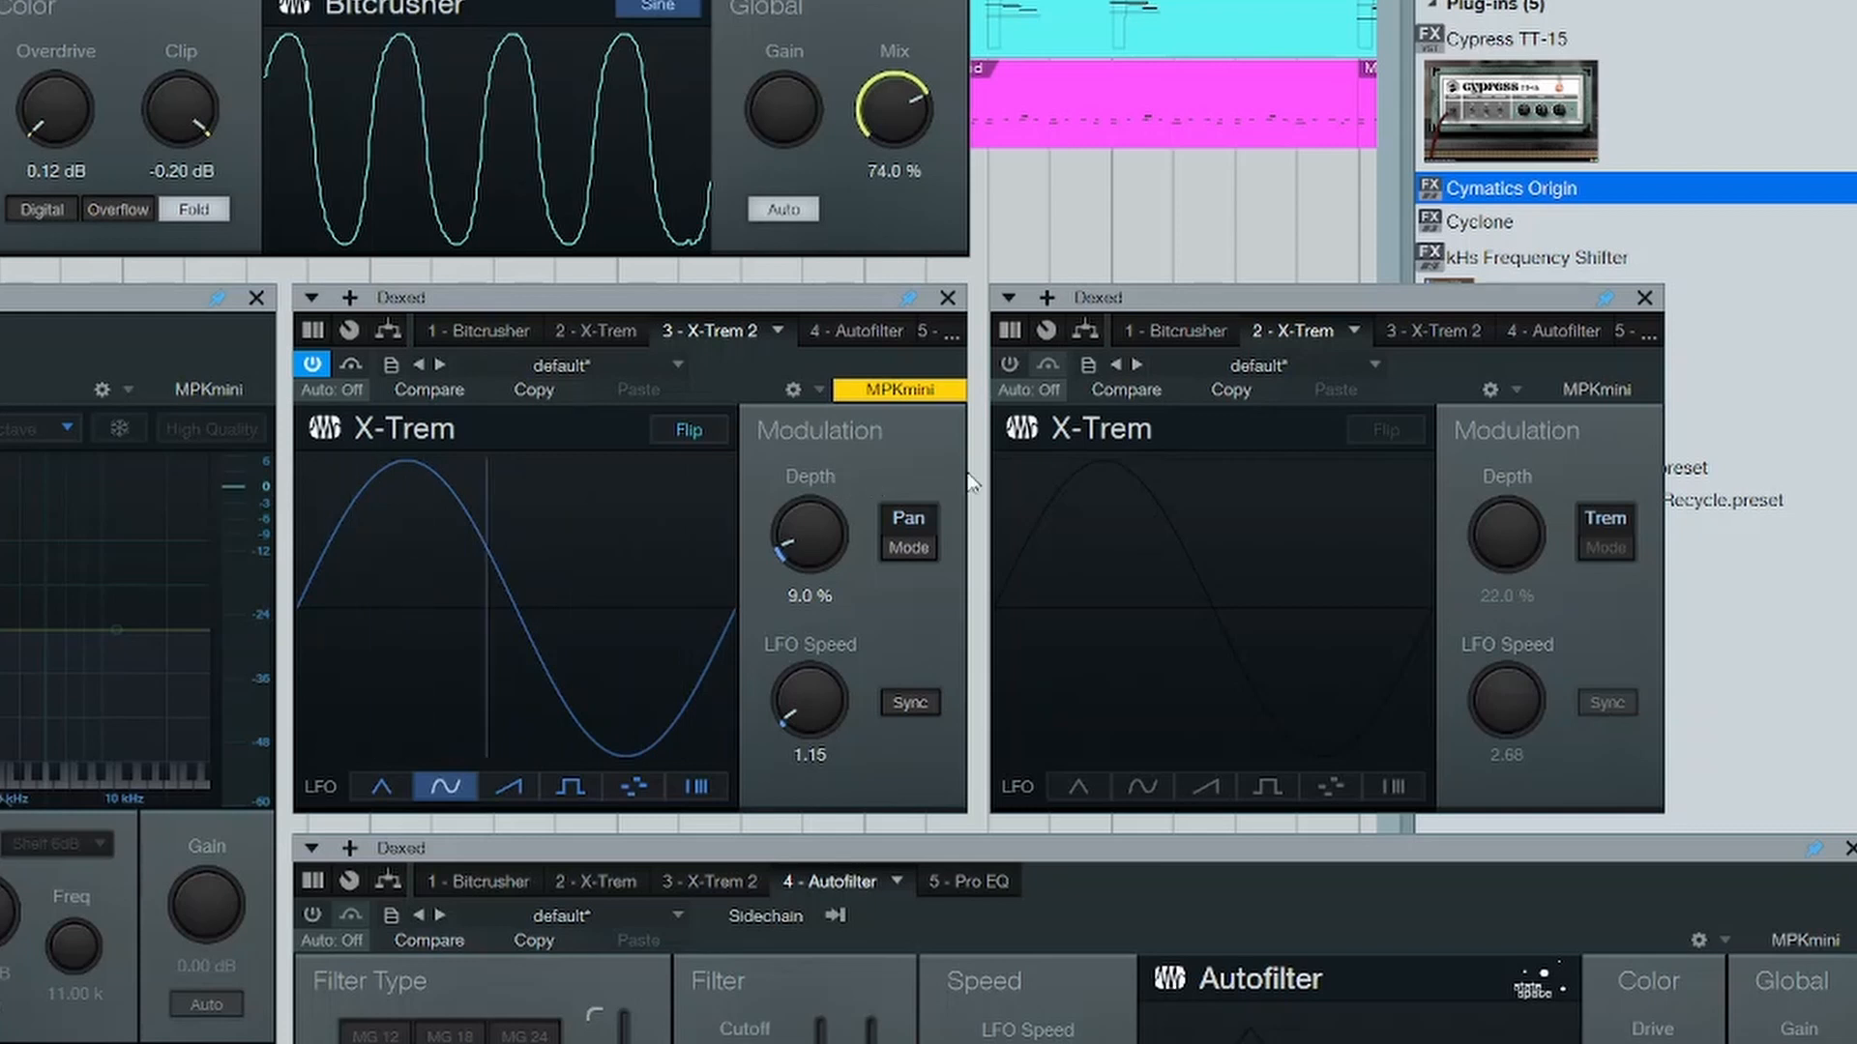
pyautogui.click(1015, 364)
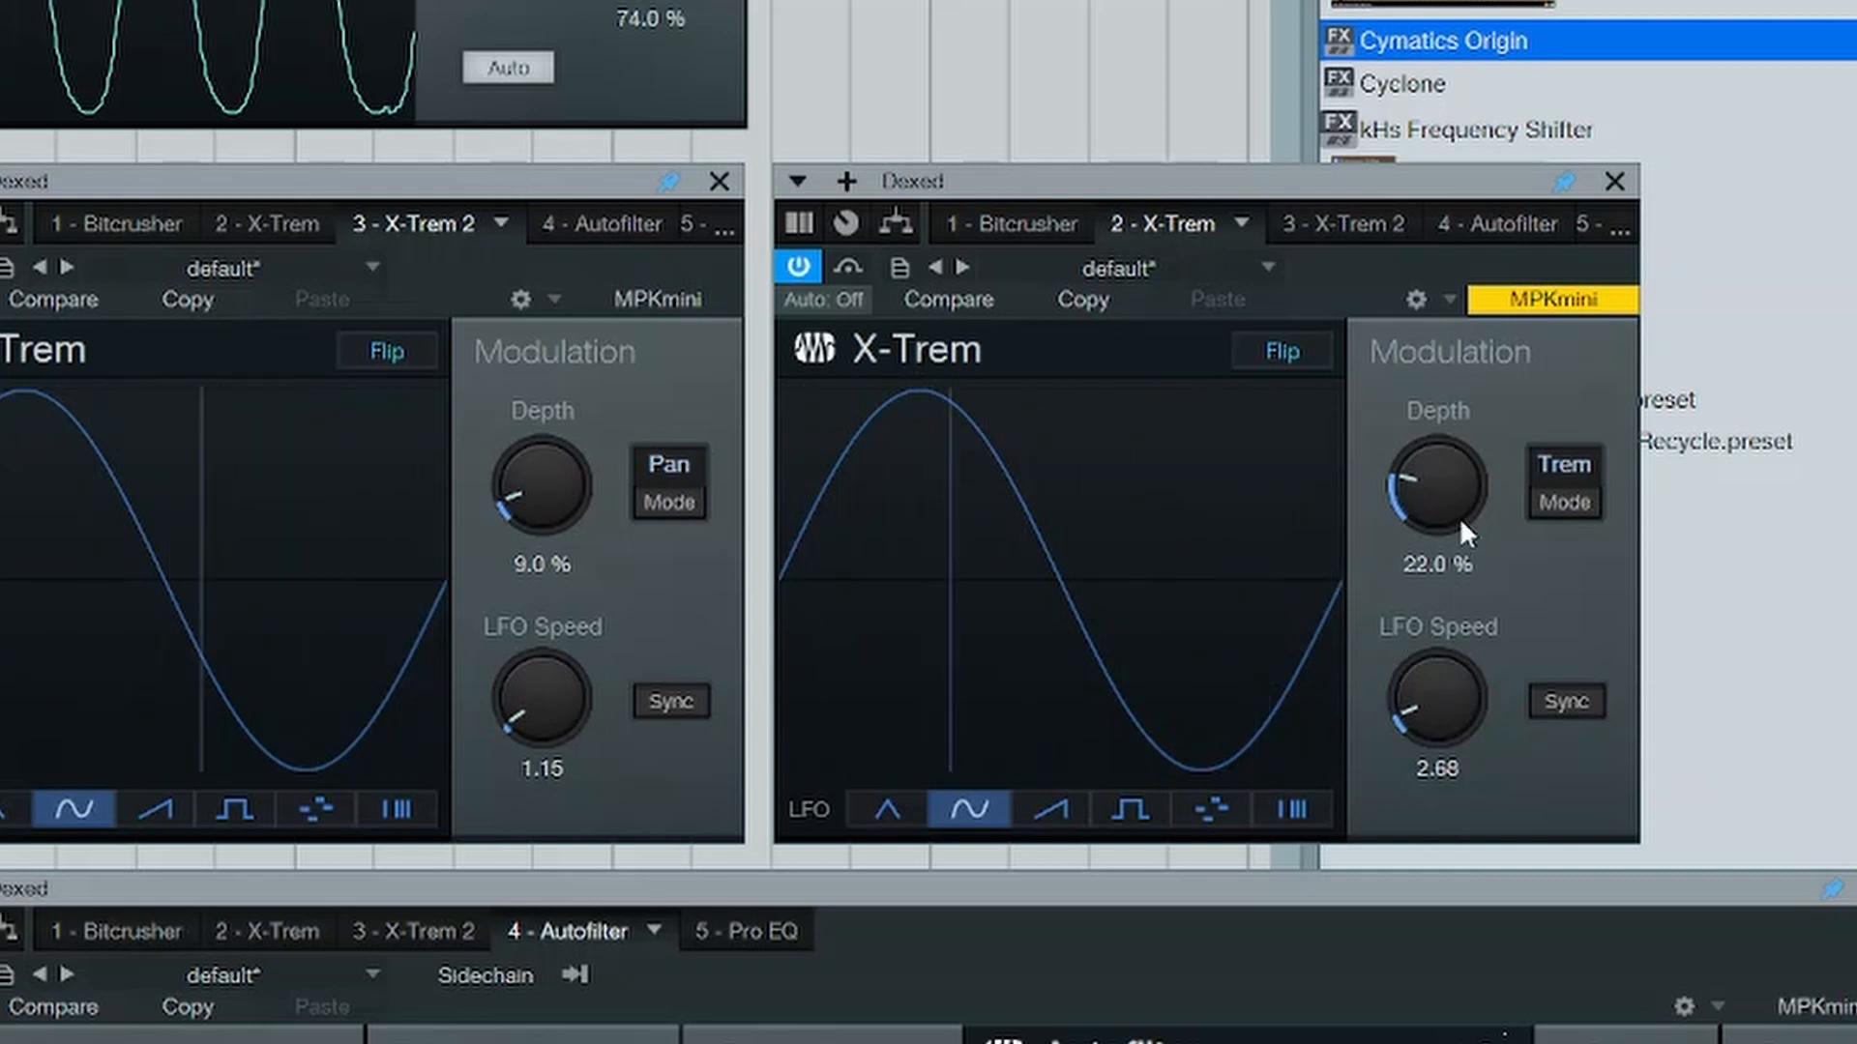
pyautogui.moveTo(1459, 531)
pyautogui.mouseDown()
pyautogui.moveTo(1495, 297)
pyautogui.moveTo(1475, 507)
pyautogui.mouseUp()
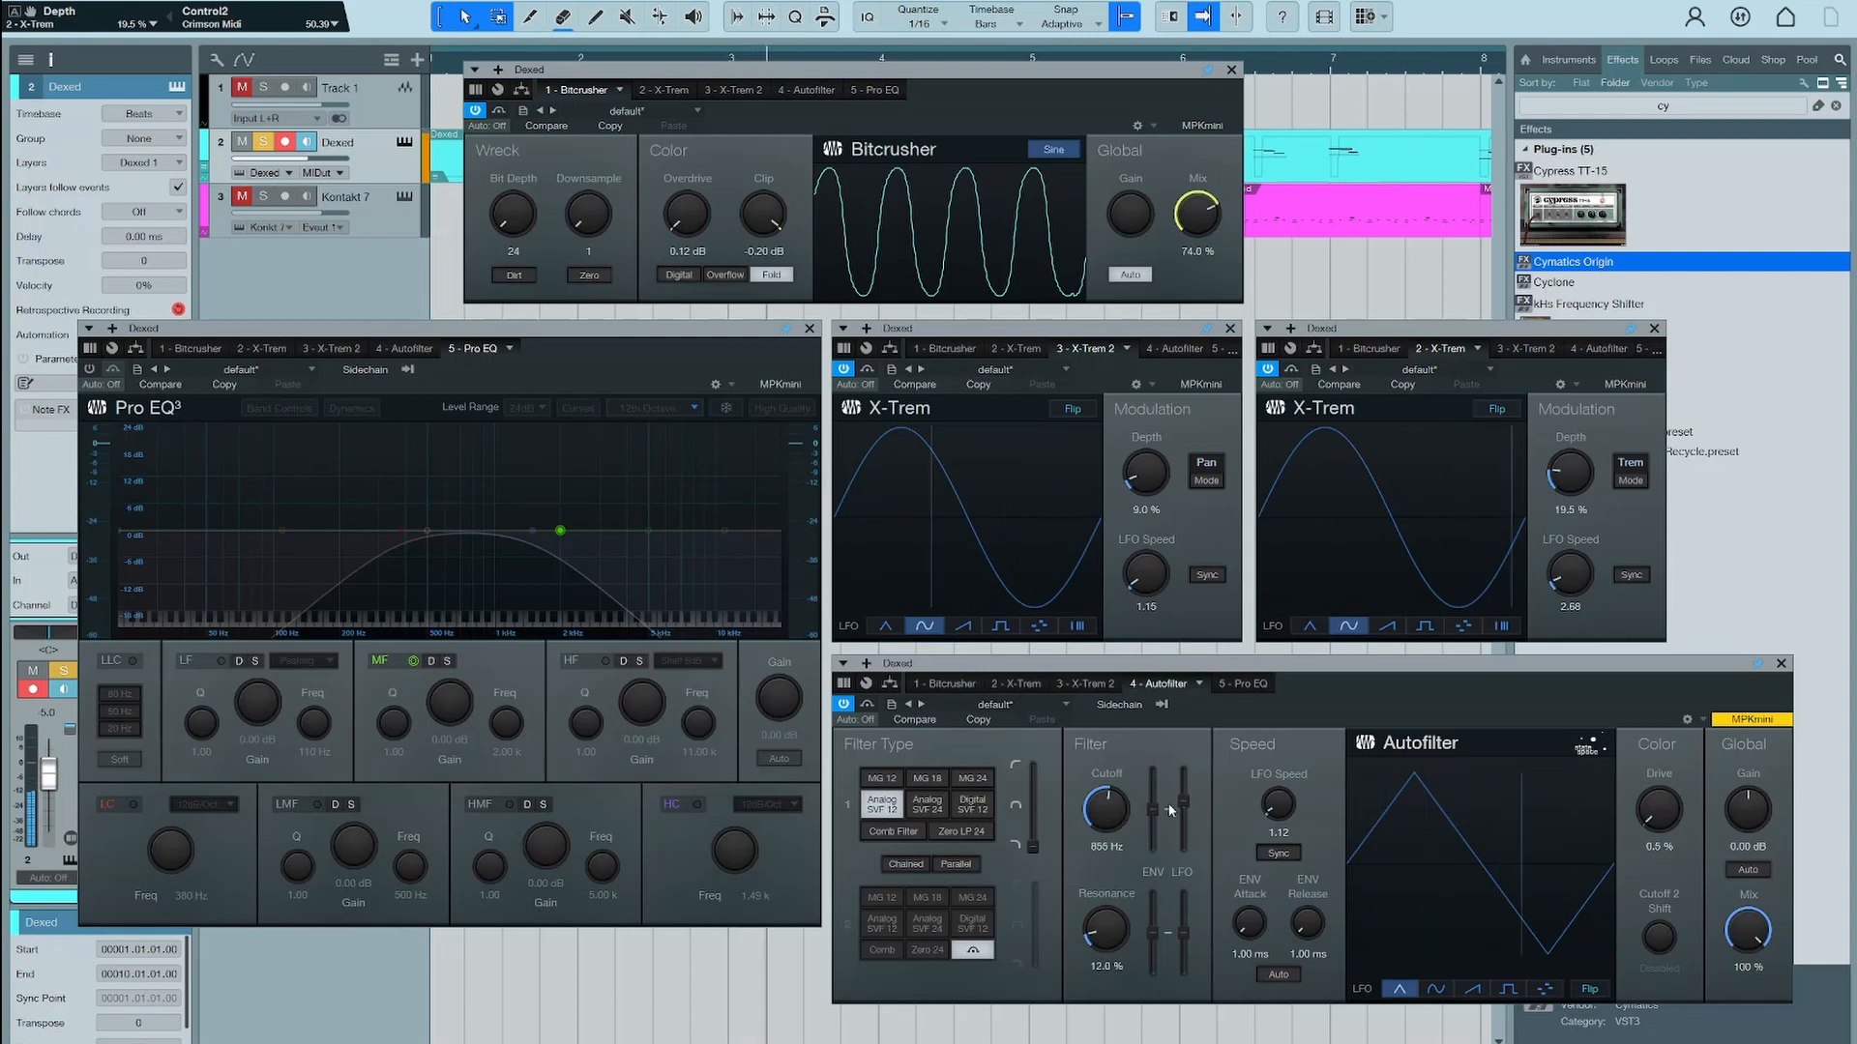
# Set the Autofilter's LFO to Cutoff amount to 30.4% and activate the Pro EQ
pyautogui.moveTo(1183, 803)
pyautogui.mouseDown()
pyautogui.moveTo(1186, 747)
pyautogui.moveTo(1185, 793)
pyautogui.mouseUp()
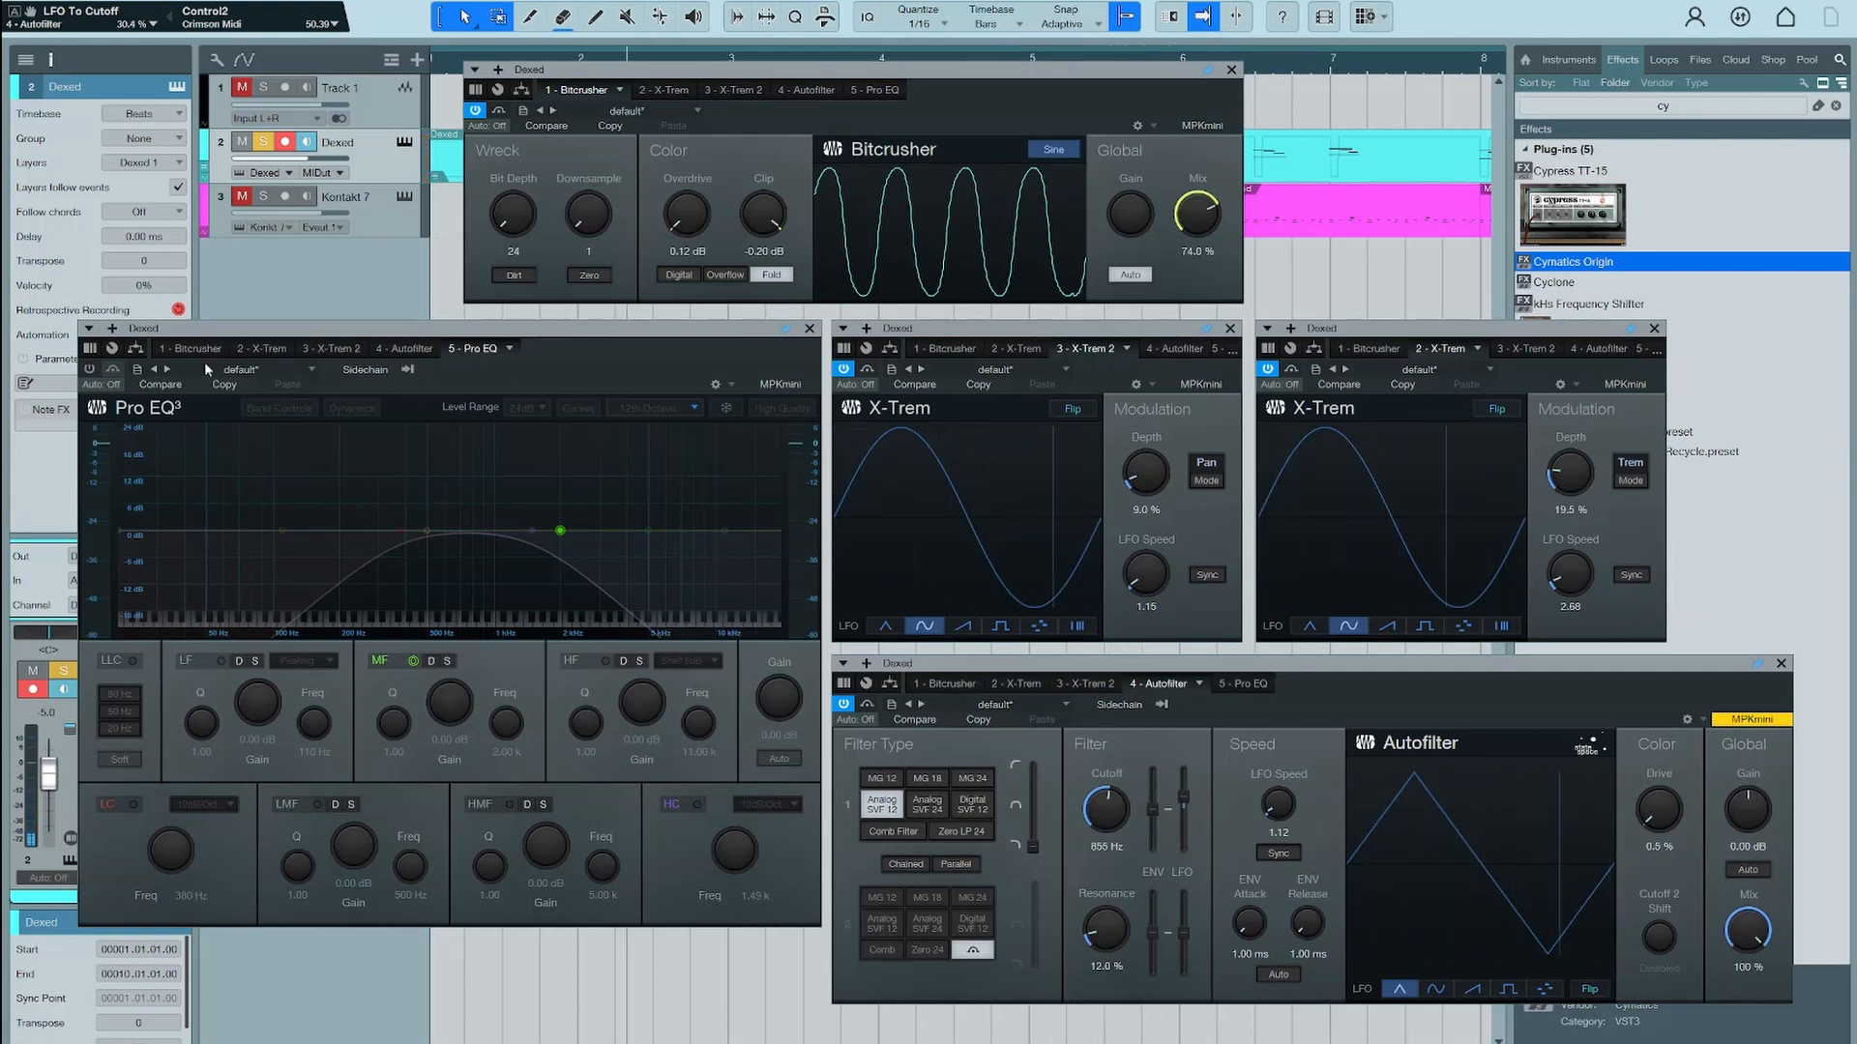
pyautogui.click(88, 369)
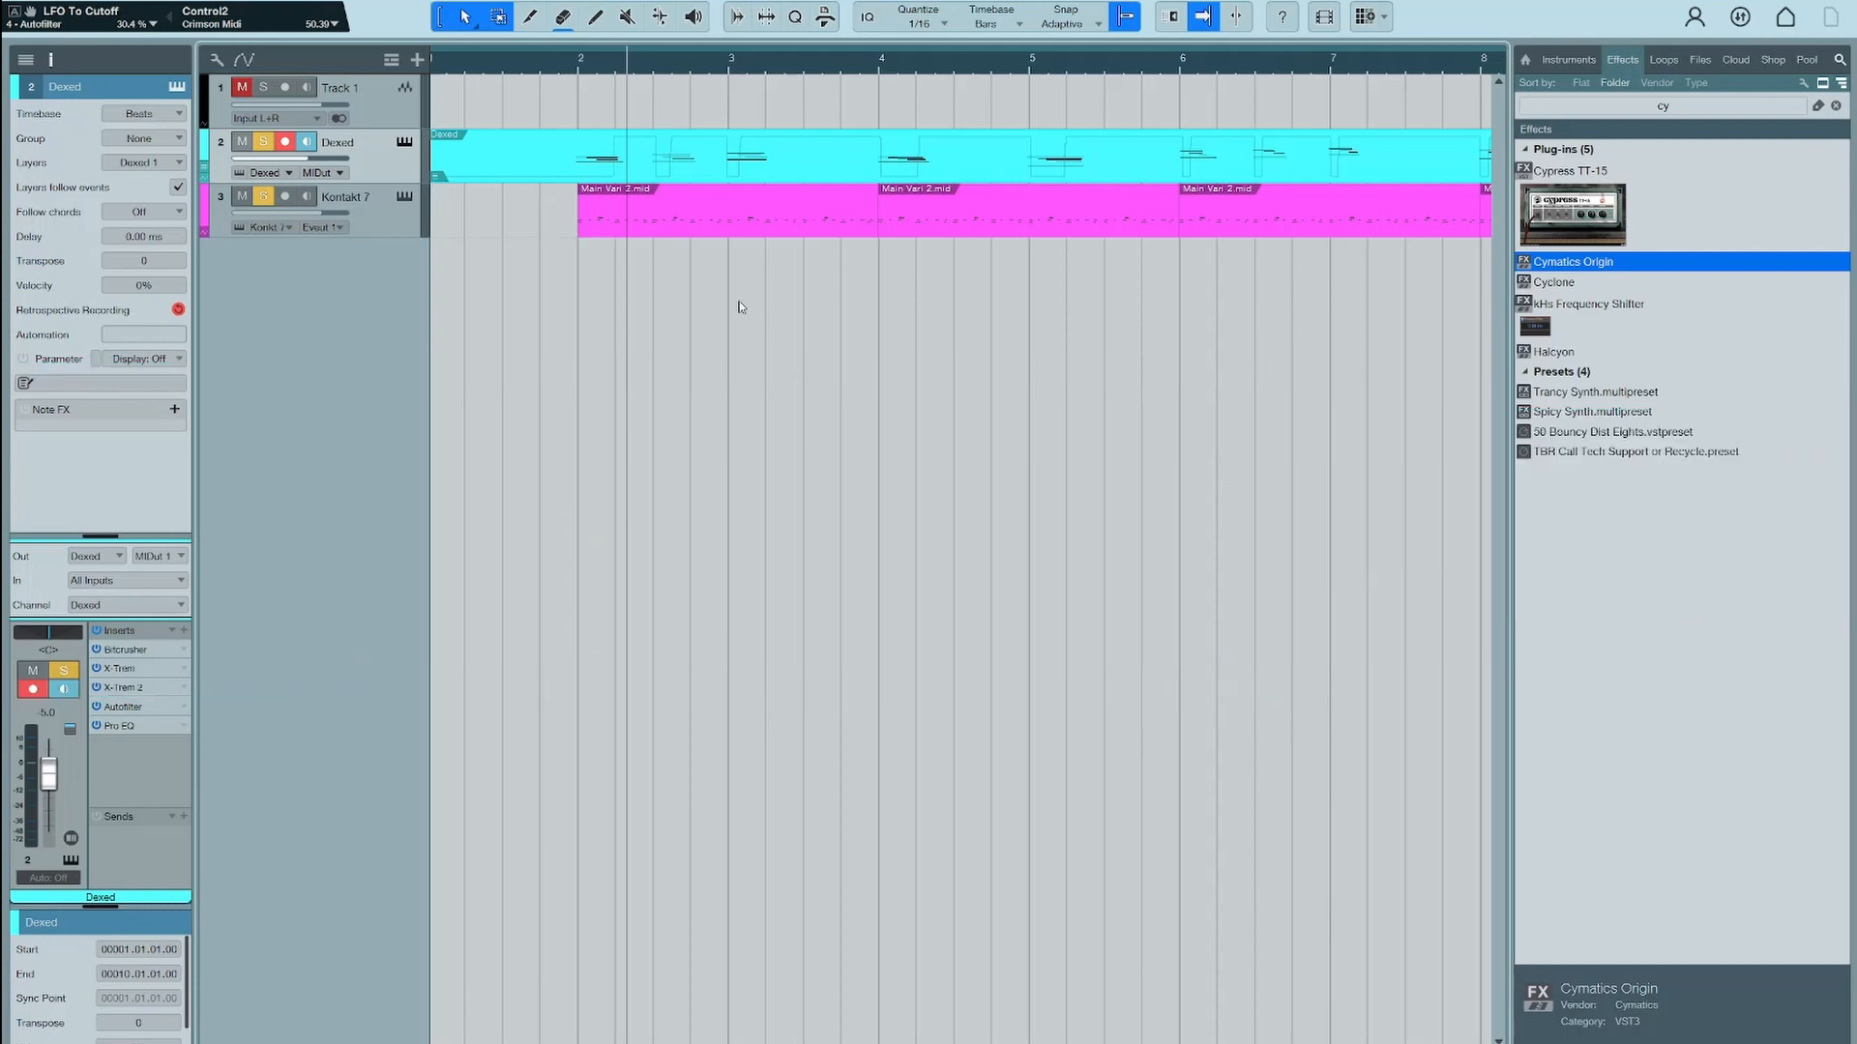
# Add MVibrato to the Dexed track and, during playback, dial in a slow vibrato with 37.4% depth, about 0.3 Hz rate and 30° width
pyautogui.click(388, 117)
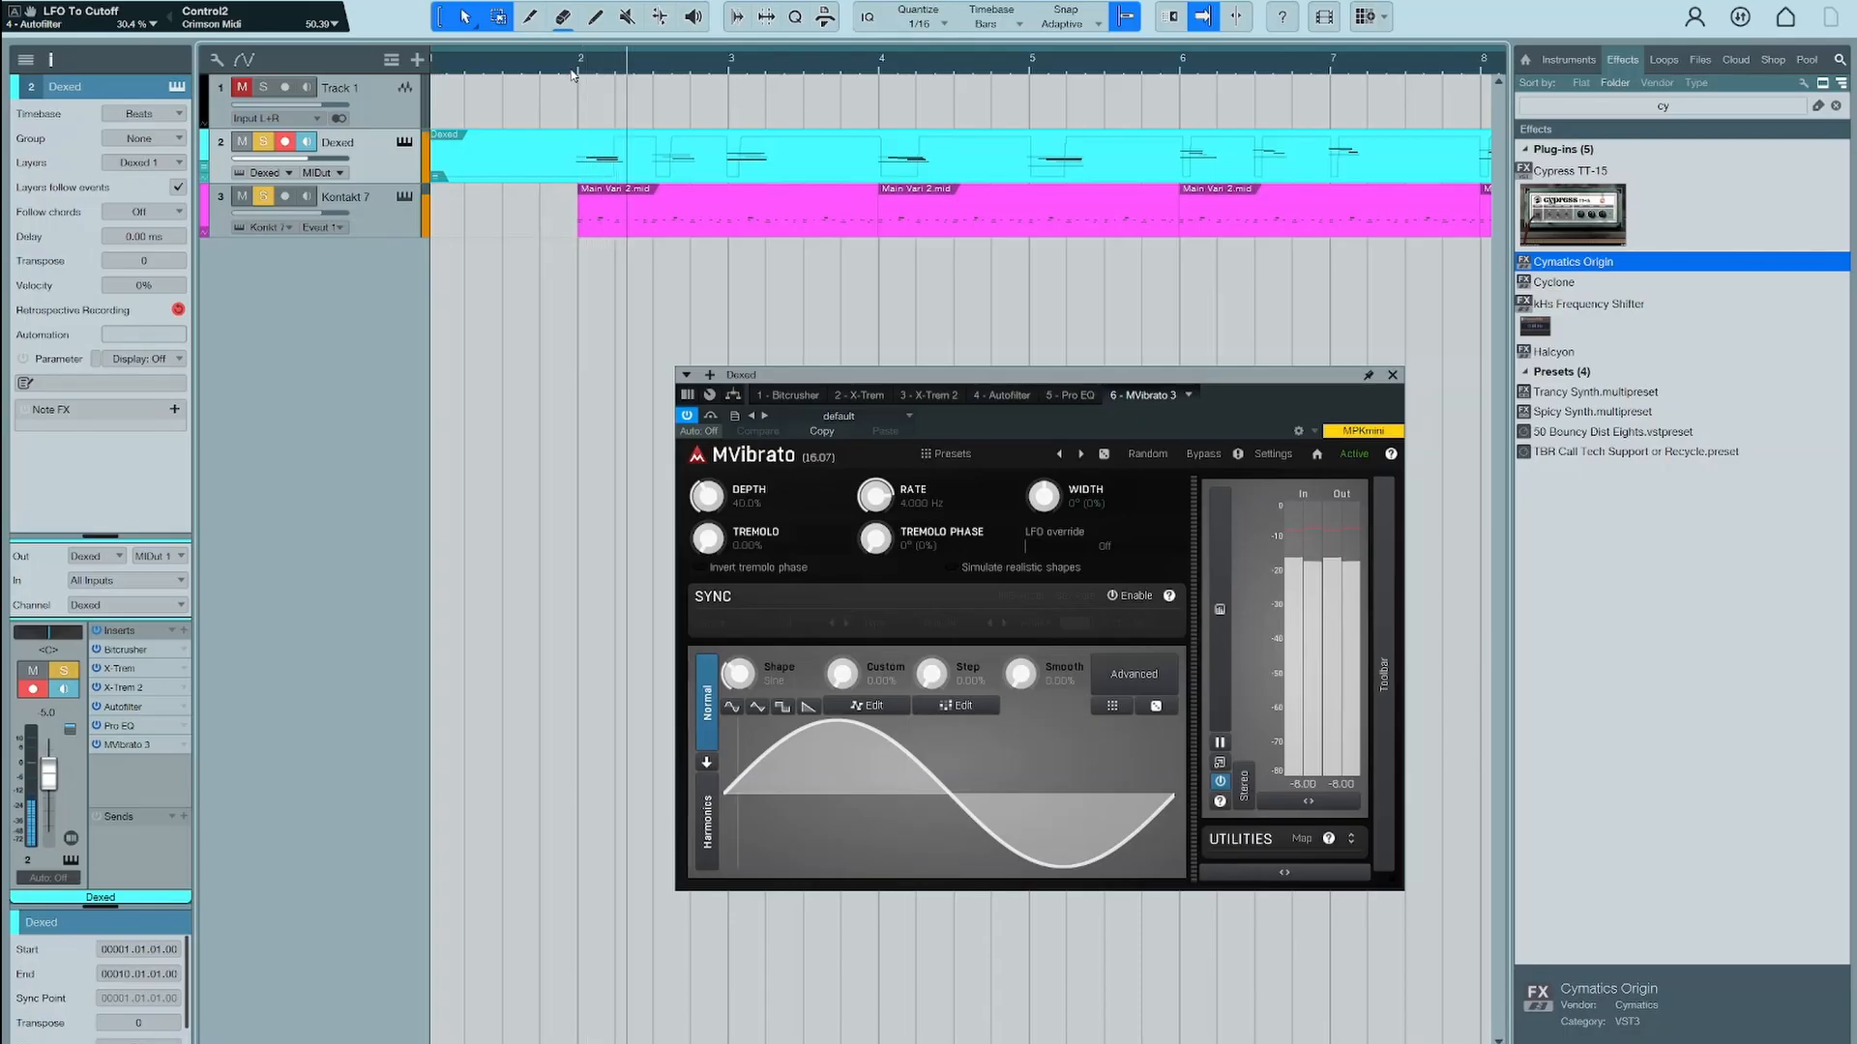
pyautogui.click(572, 70)
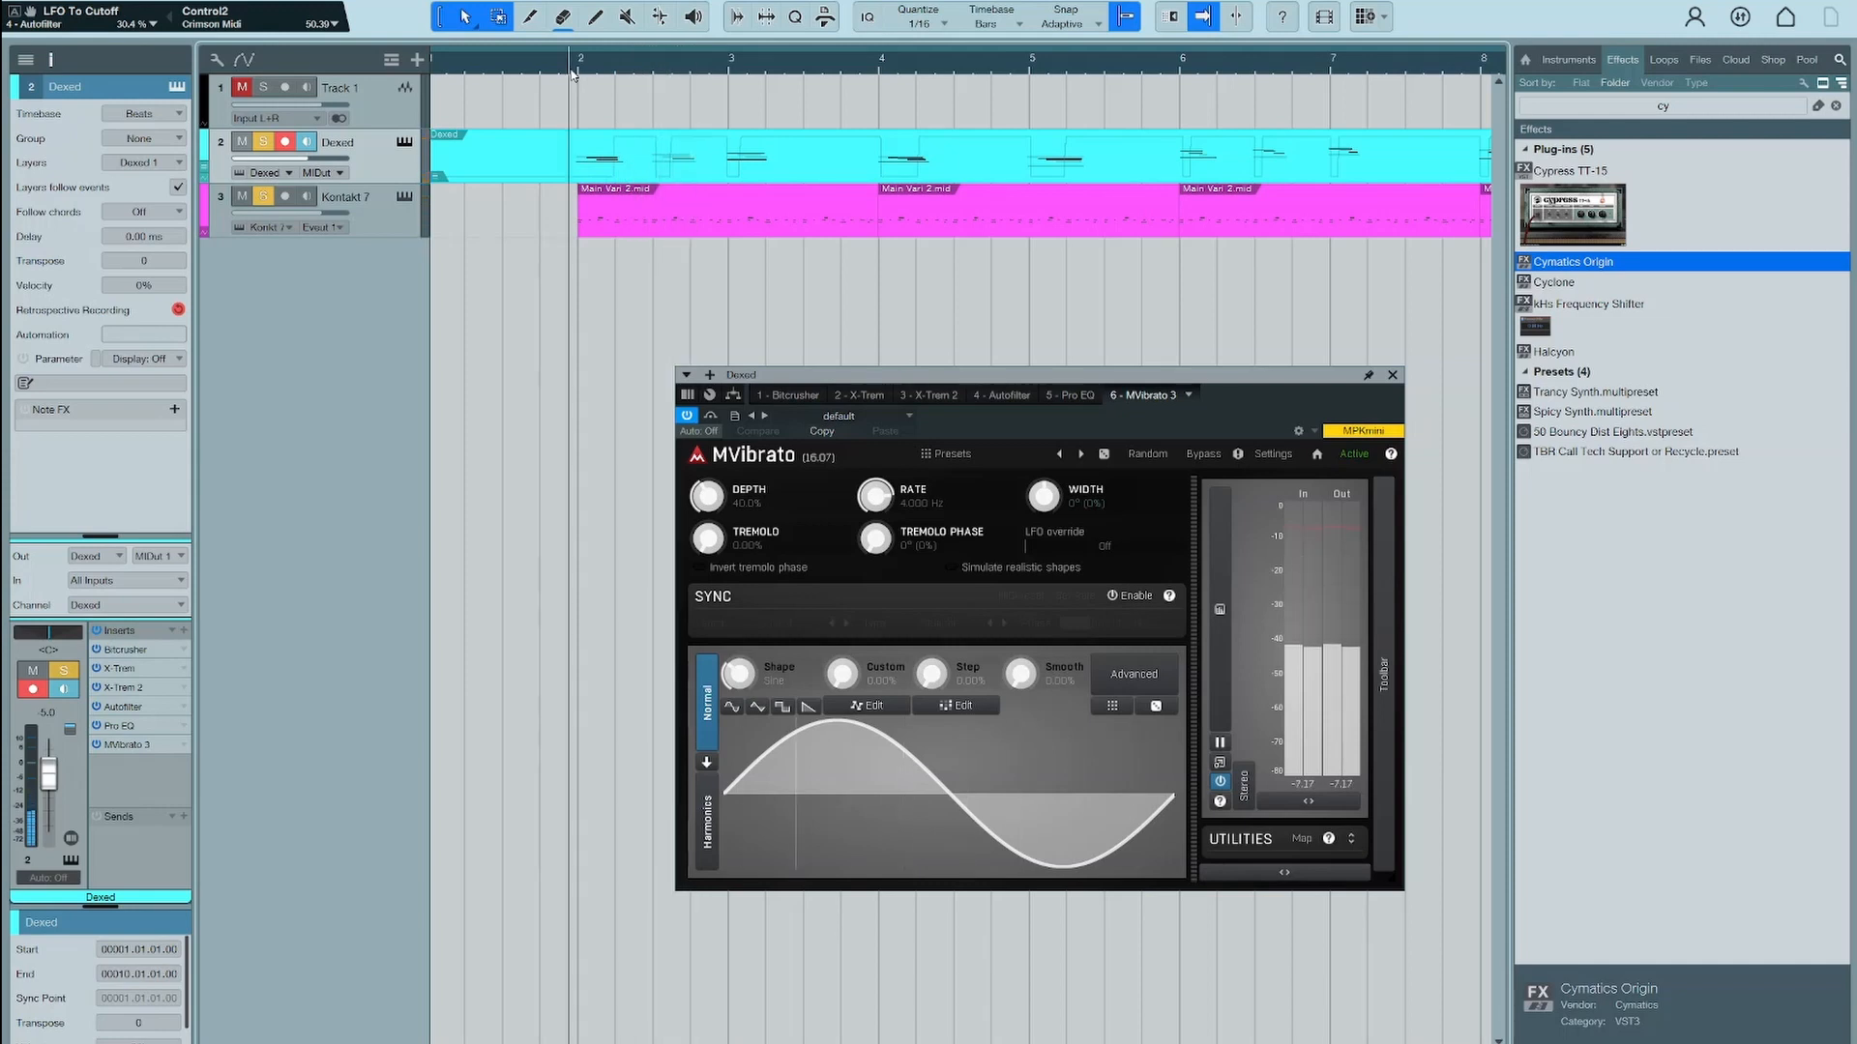
pyautogui.moveTo(707, 496); pyautogui.dragTo(708, 520)
pyautogui.press('space')
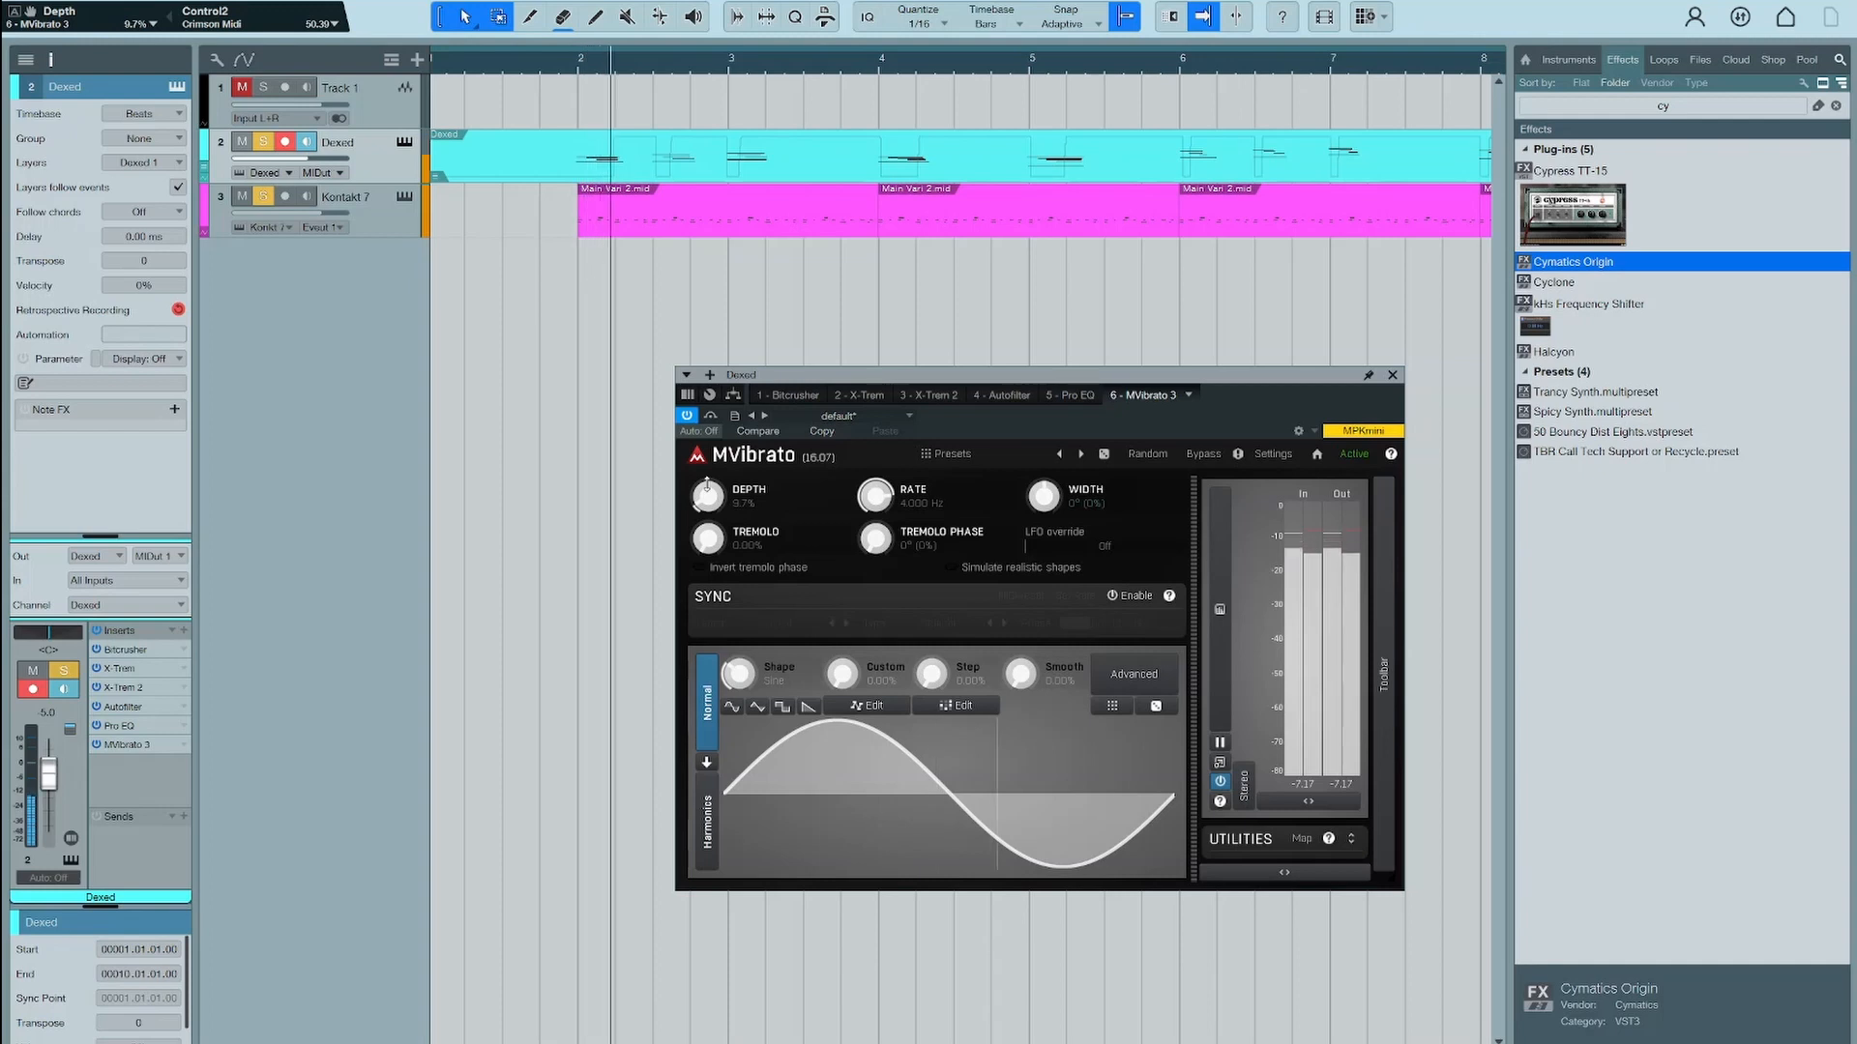
pyautogui.moveTo(868, 501); pyautogui.dragTo(868, 540)
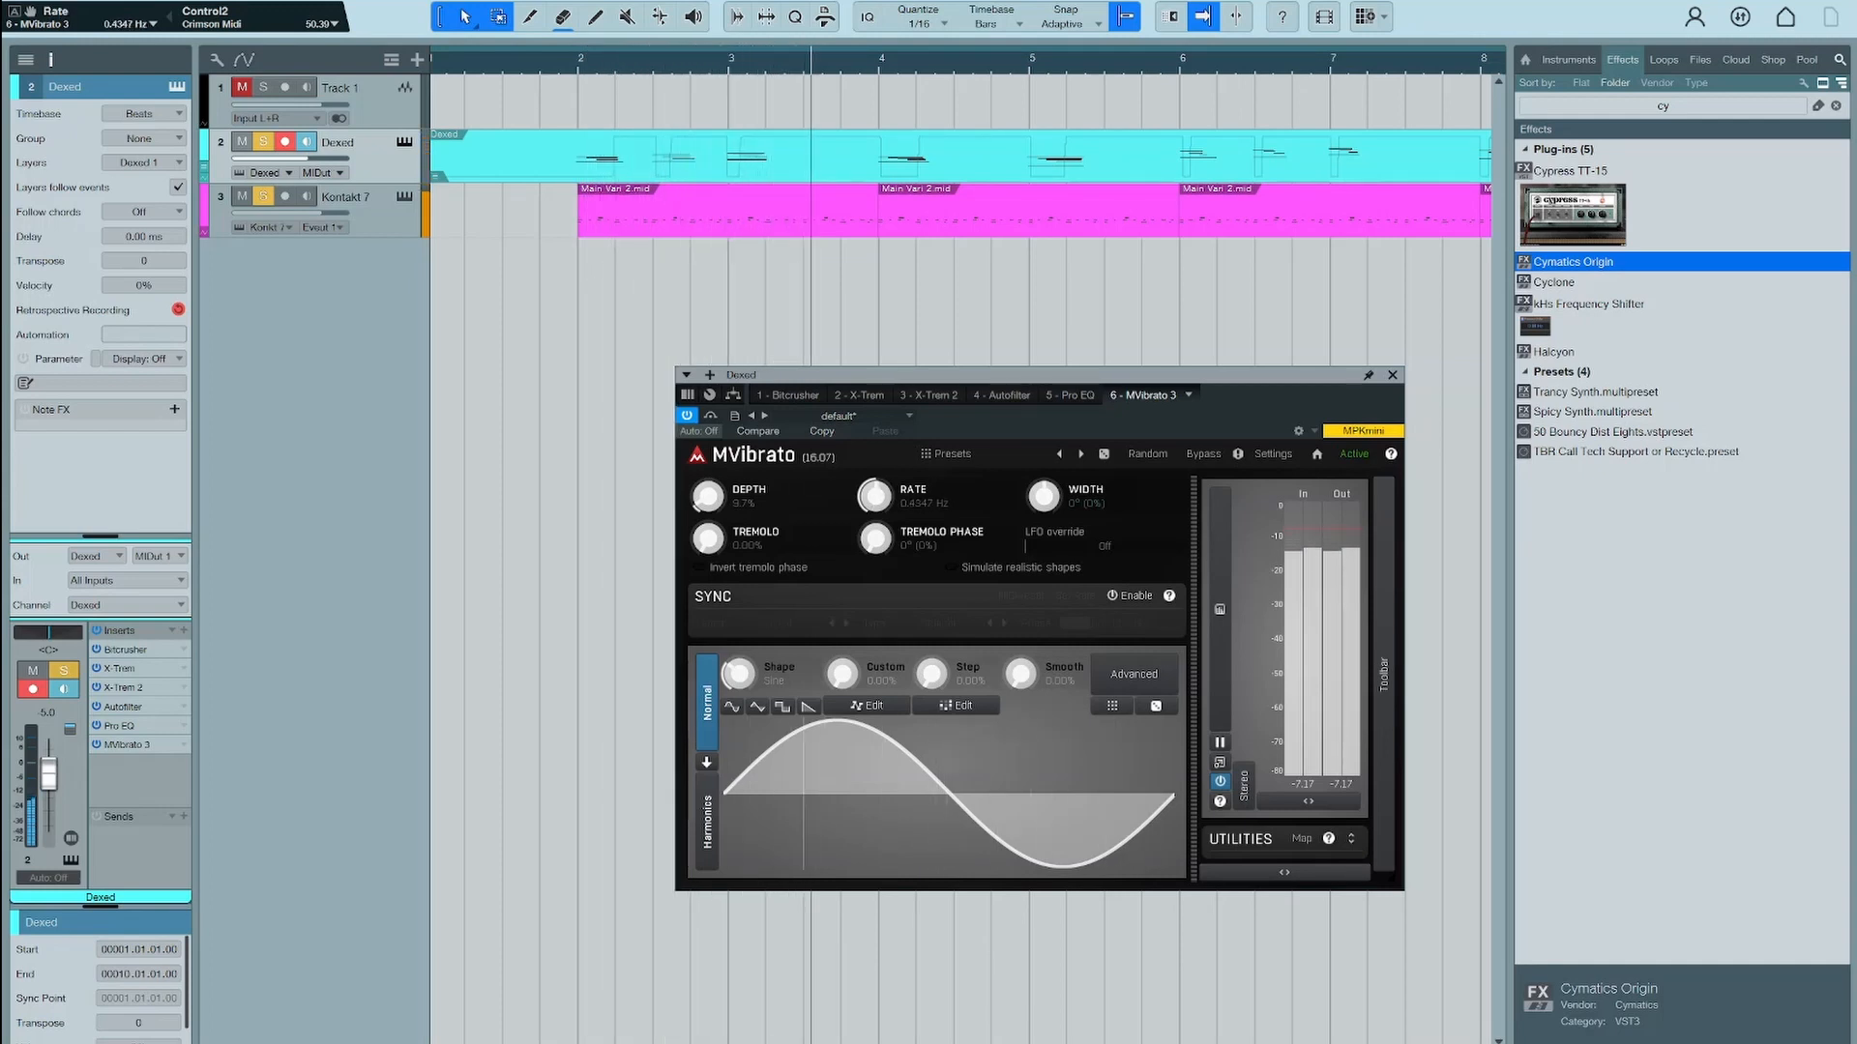
pyautogui.moveTo(749, 515); pyautogui.dragTo(749, 500)
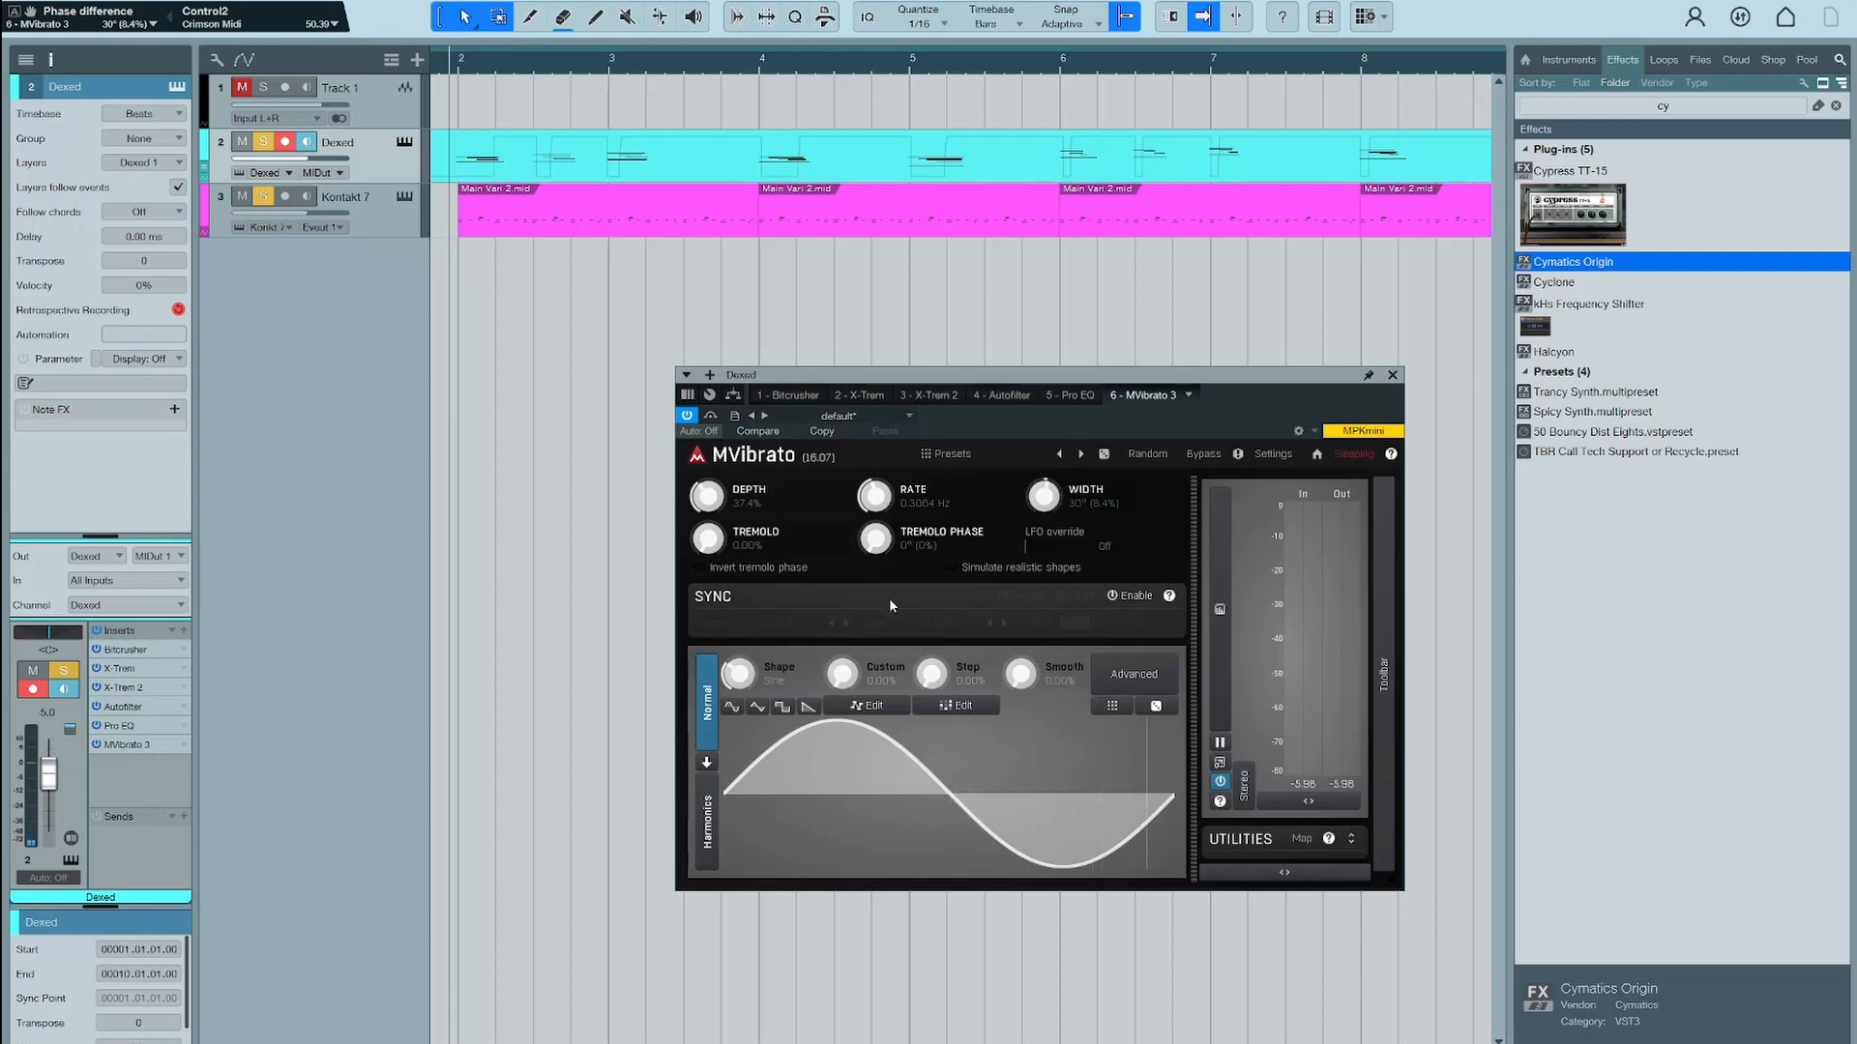
# Add a second MVibrato to the Dexed inserts with 17.0% depth, a lowered rate and a width of -51°
pyautogui.click(183, 632)
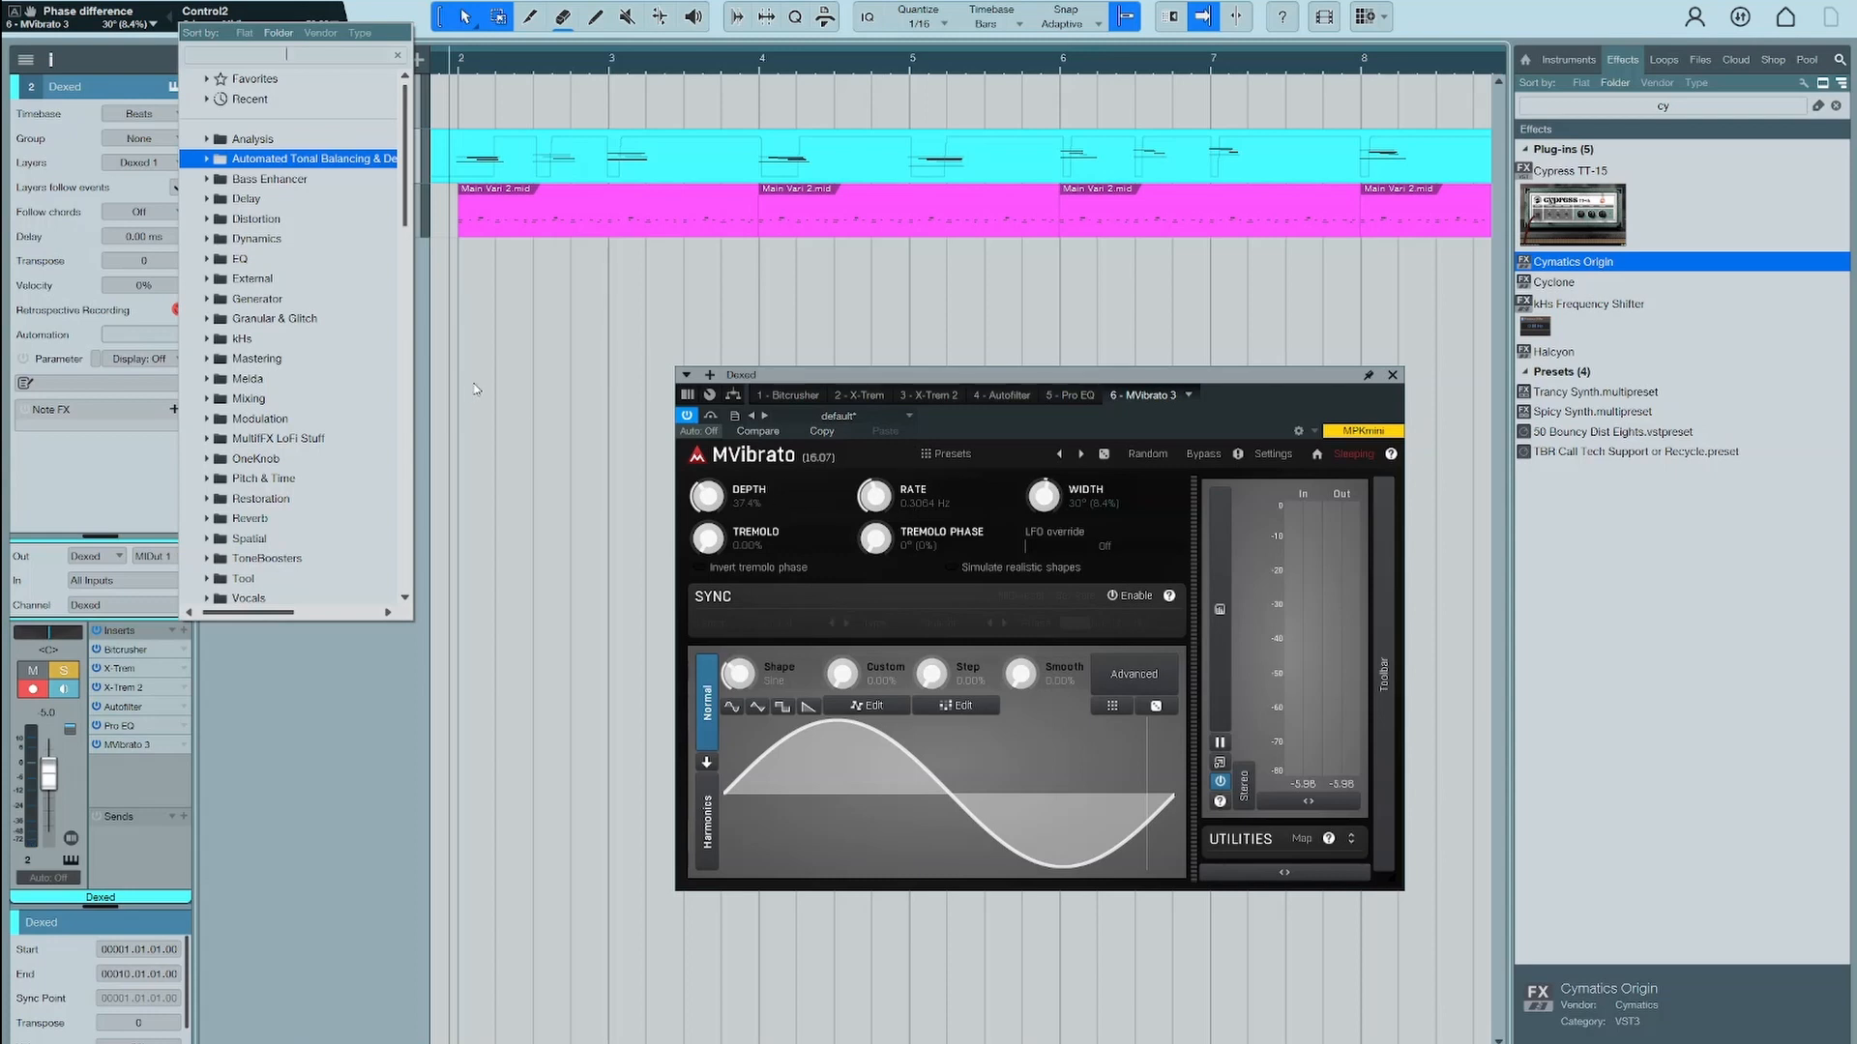
pyautogui.write('m')
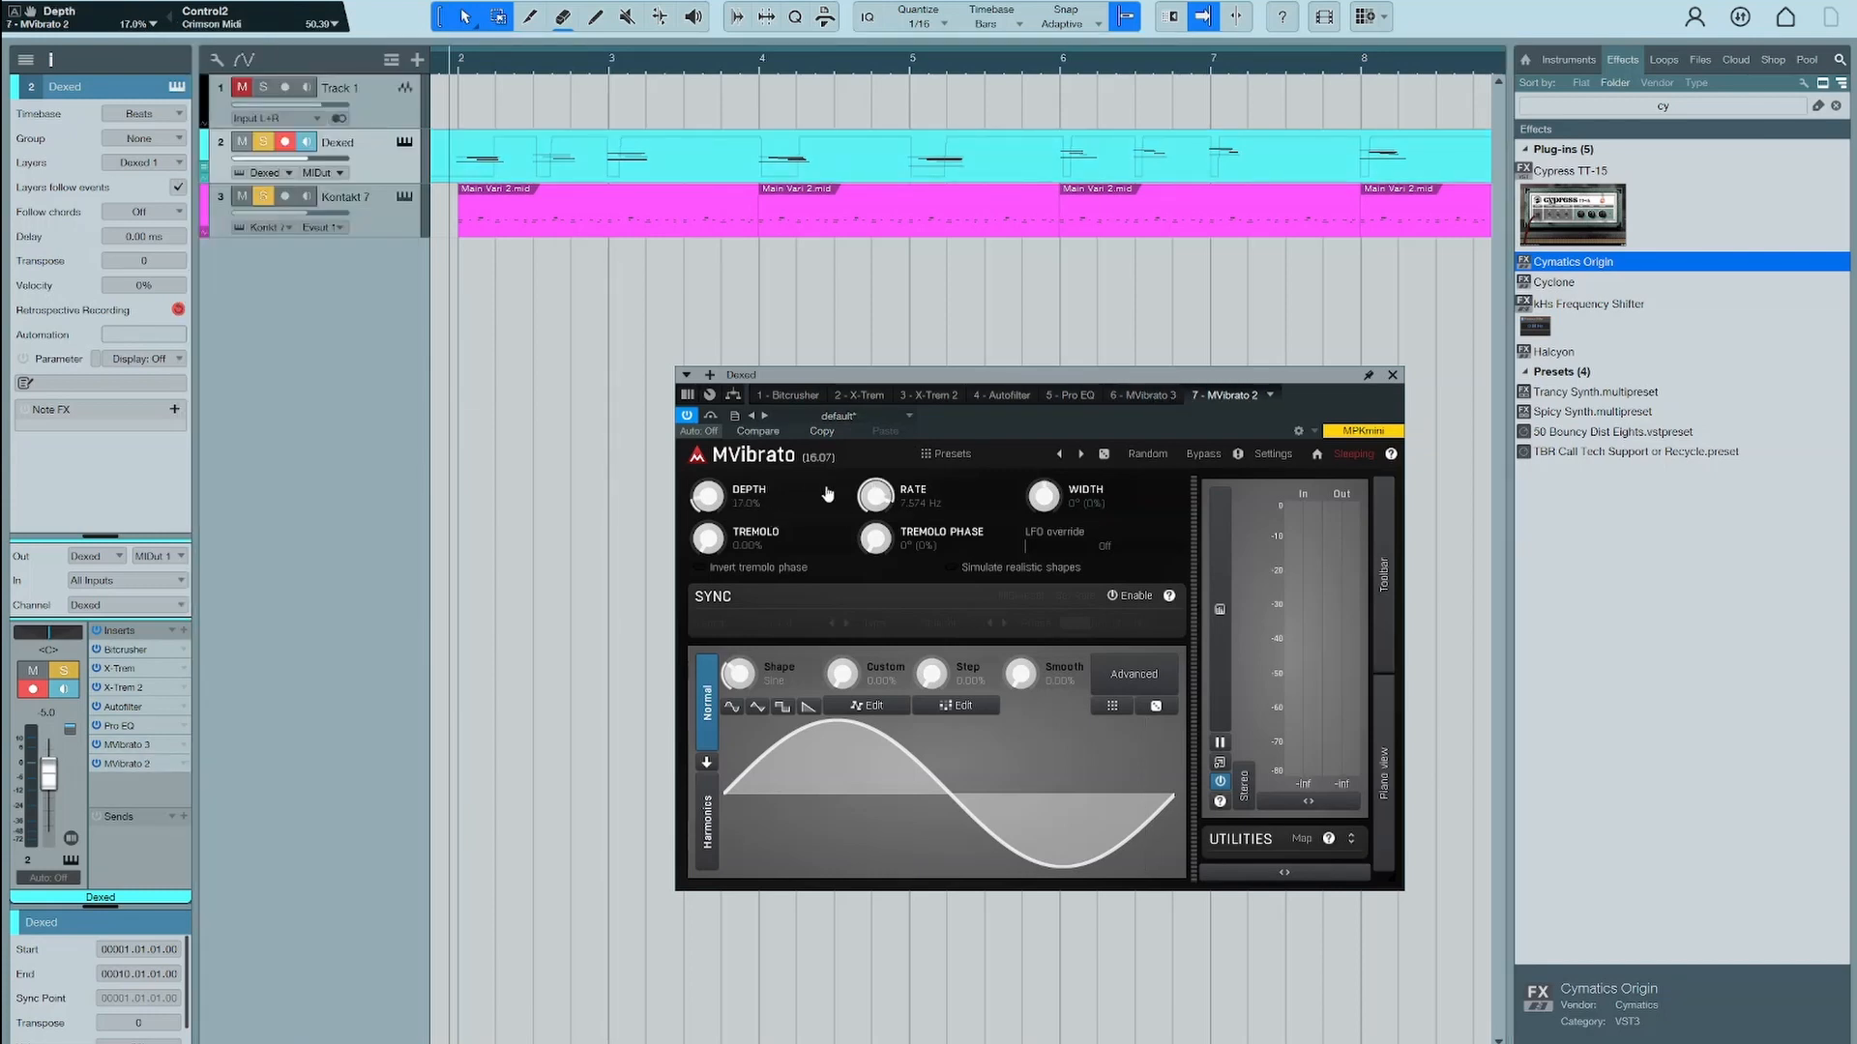
pyautogui.press('space')
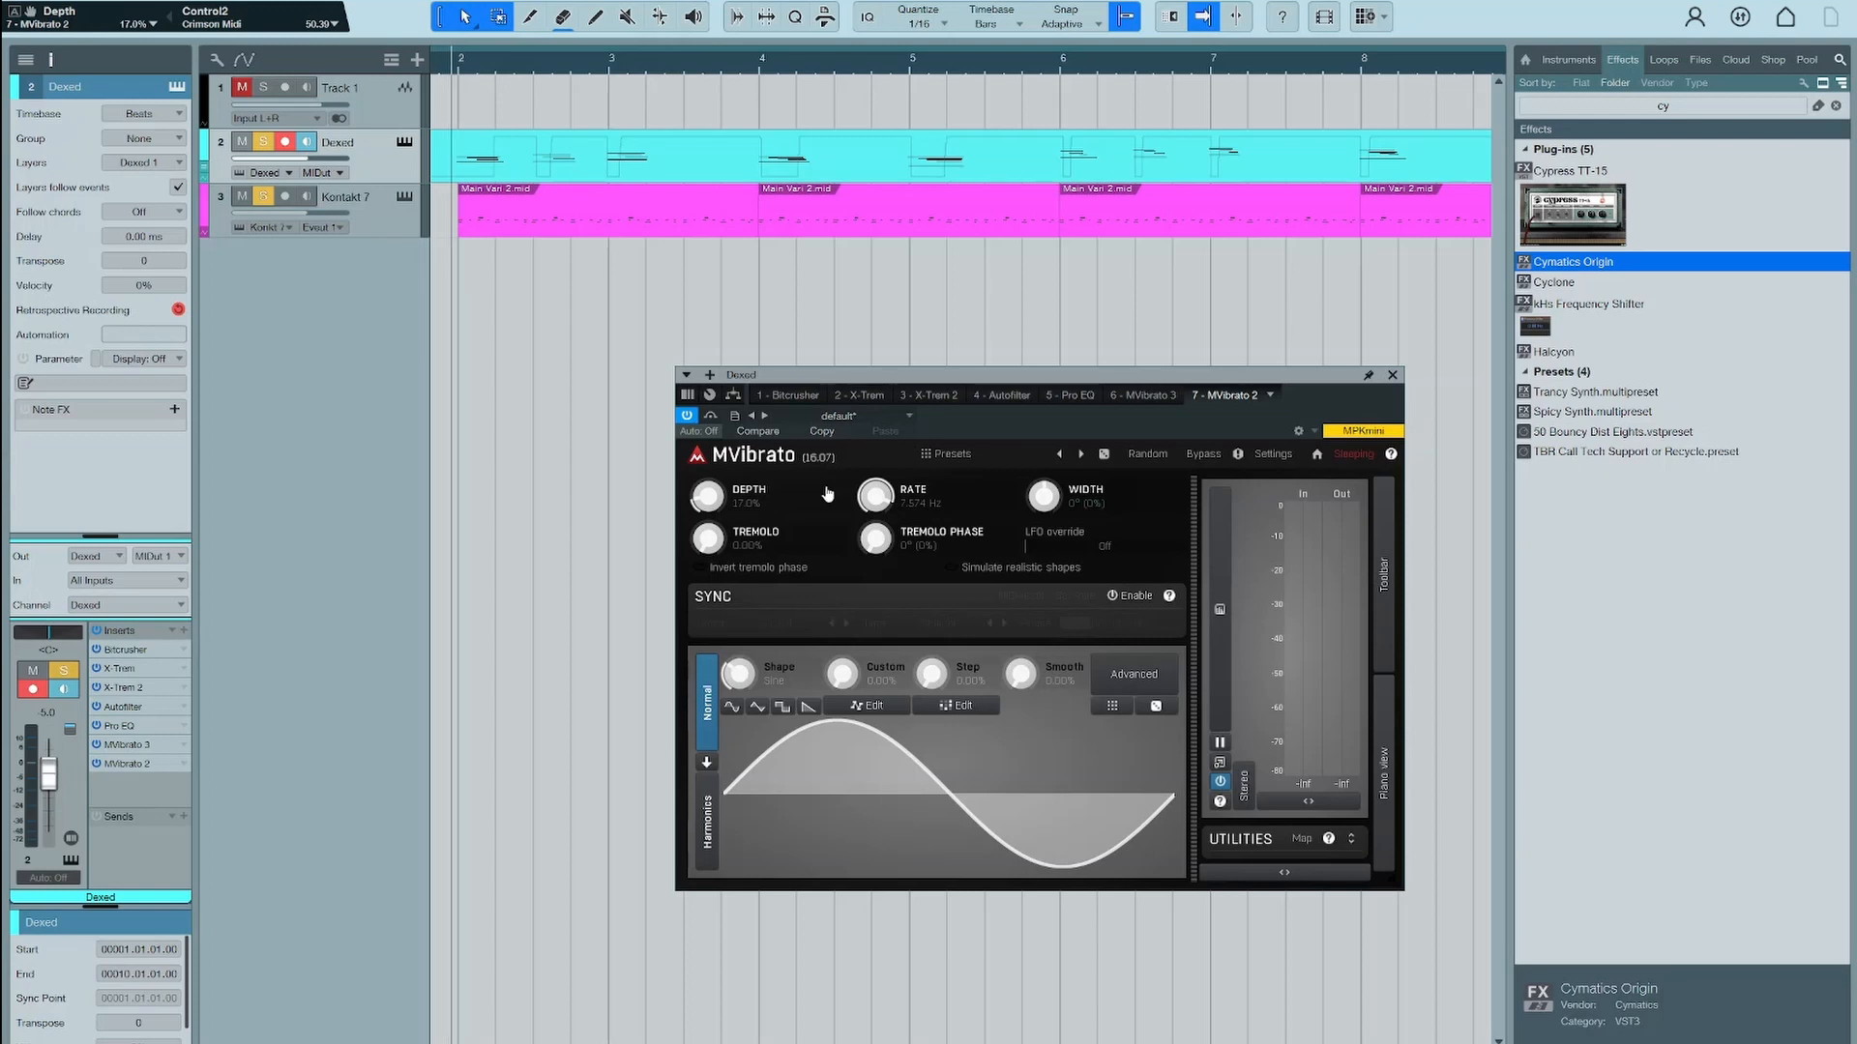
pyautogui.moveTo(875, 497); pyautogui.dragTo(875, 518)
pyautogui.moveTo(1045, 493)
pyautogui.mouseDown()
pyautogui.moveTo(1077, 543)
pyautogui.moveTo(1040, 517)
pyautogui.mouseUp()
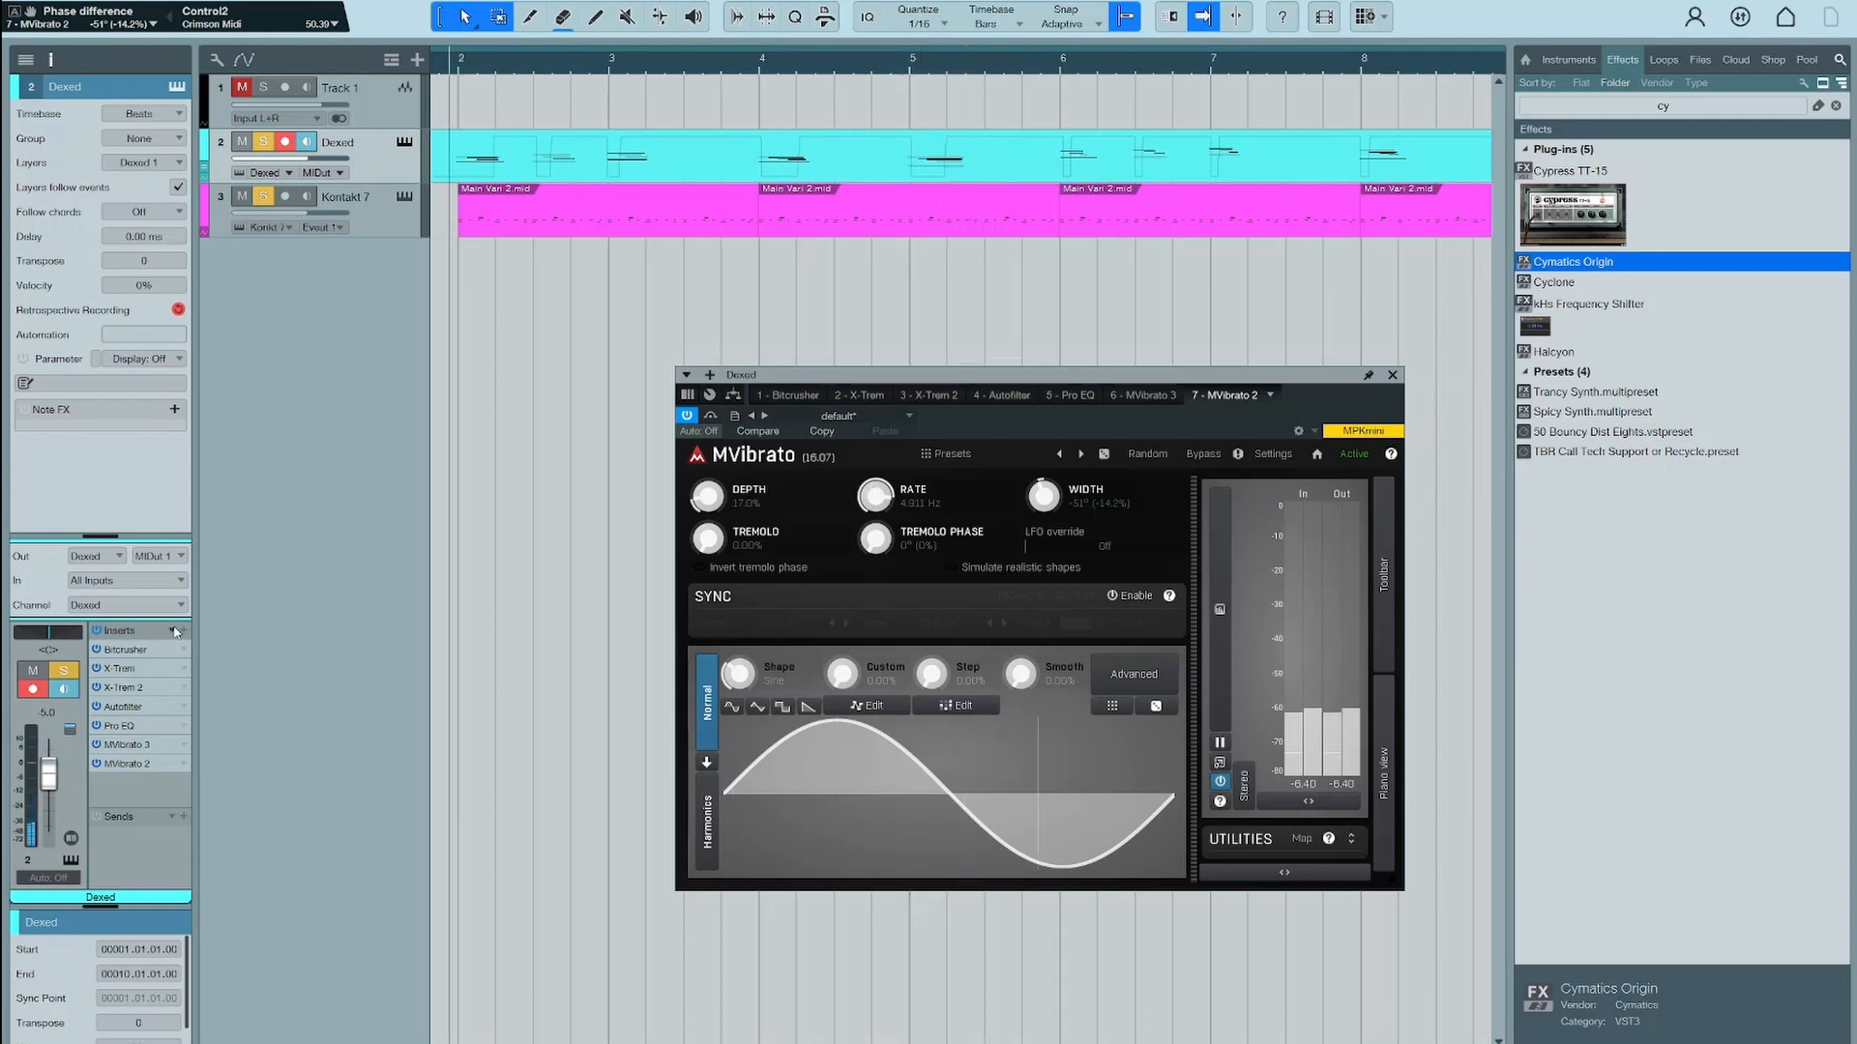
# Compare the Dexed track during playback with all its inserts bypassed and active
pyautogui.click(99, 630)
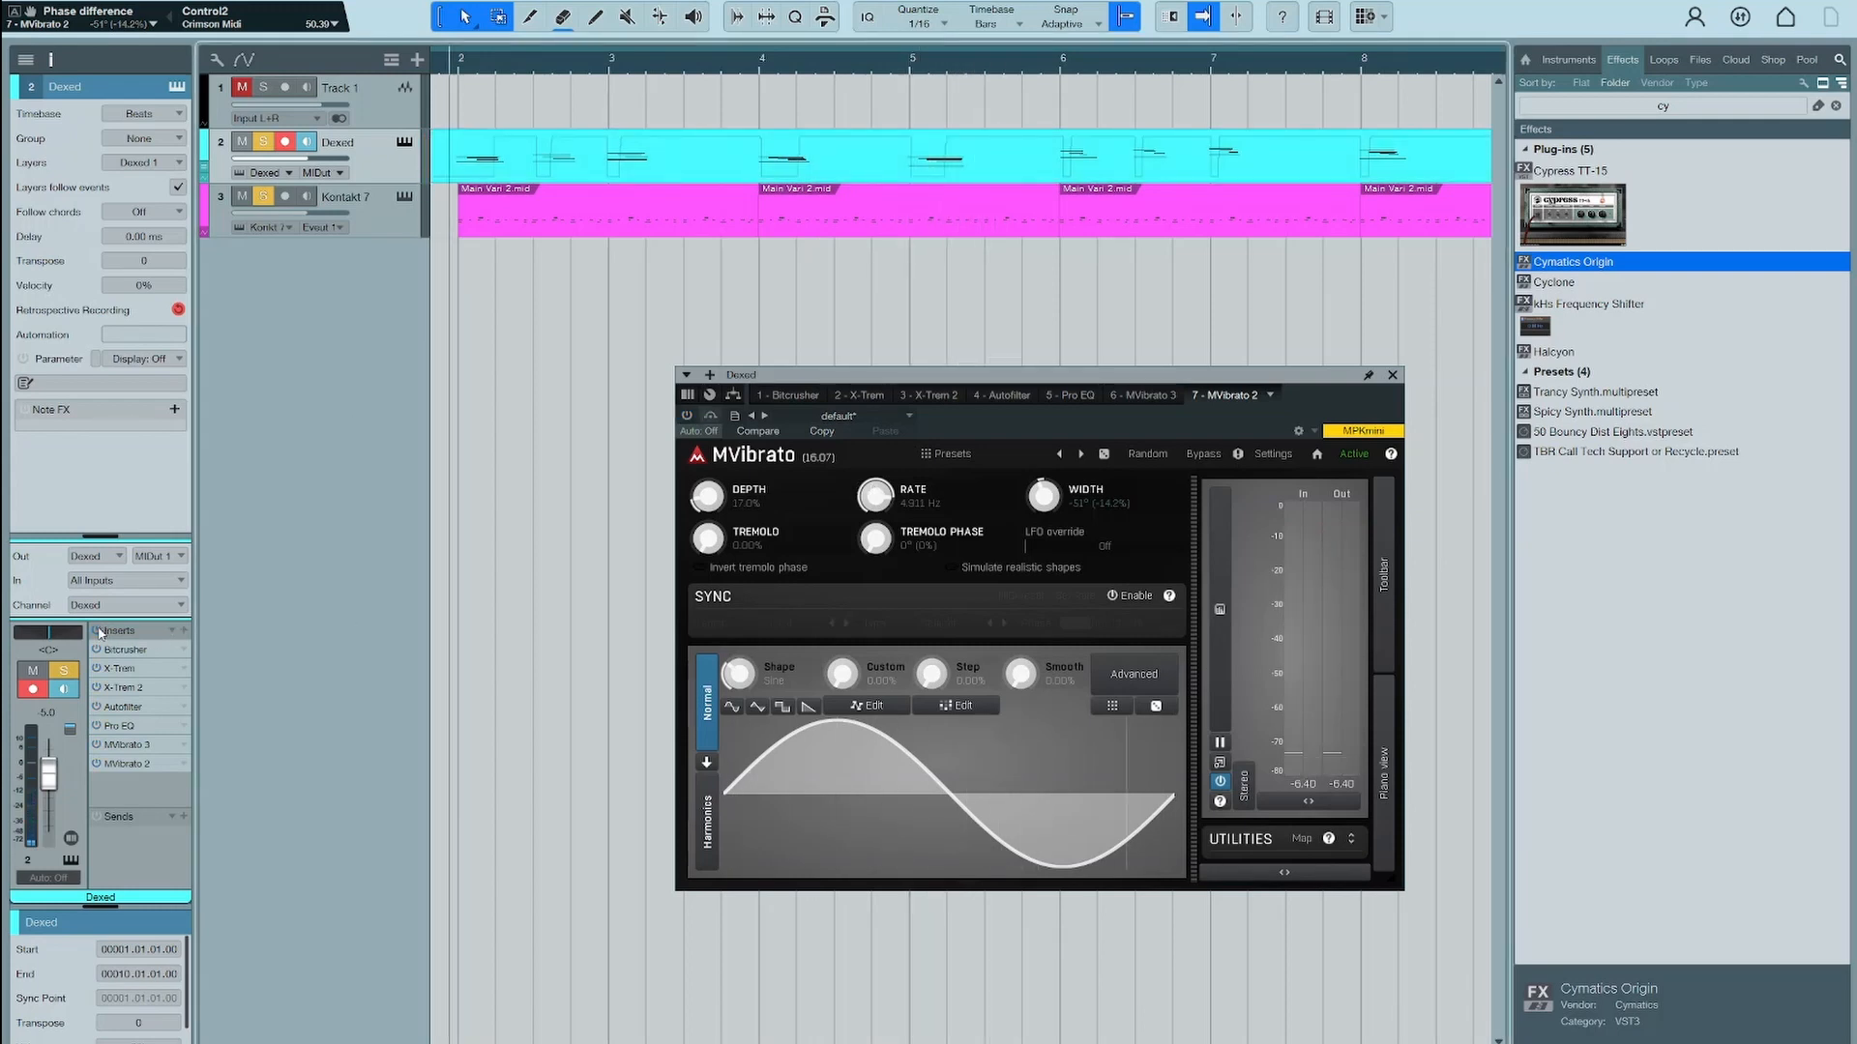
pyautogui.press('space')
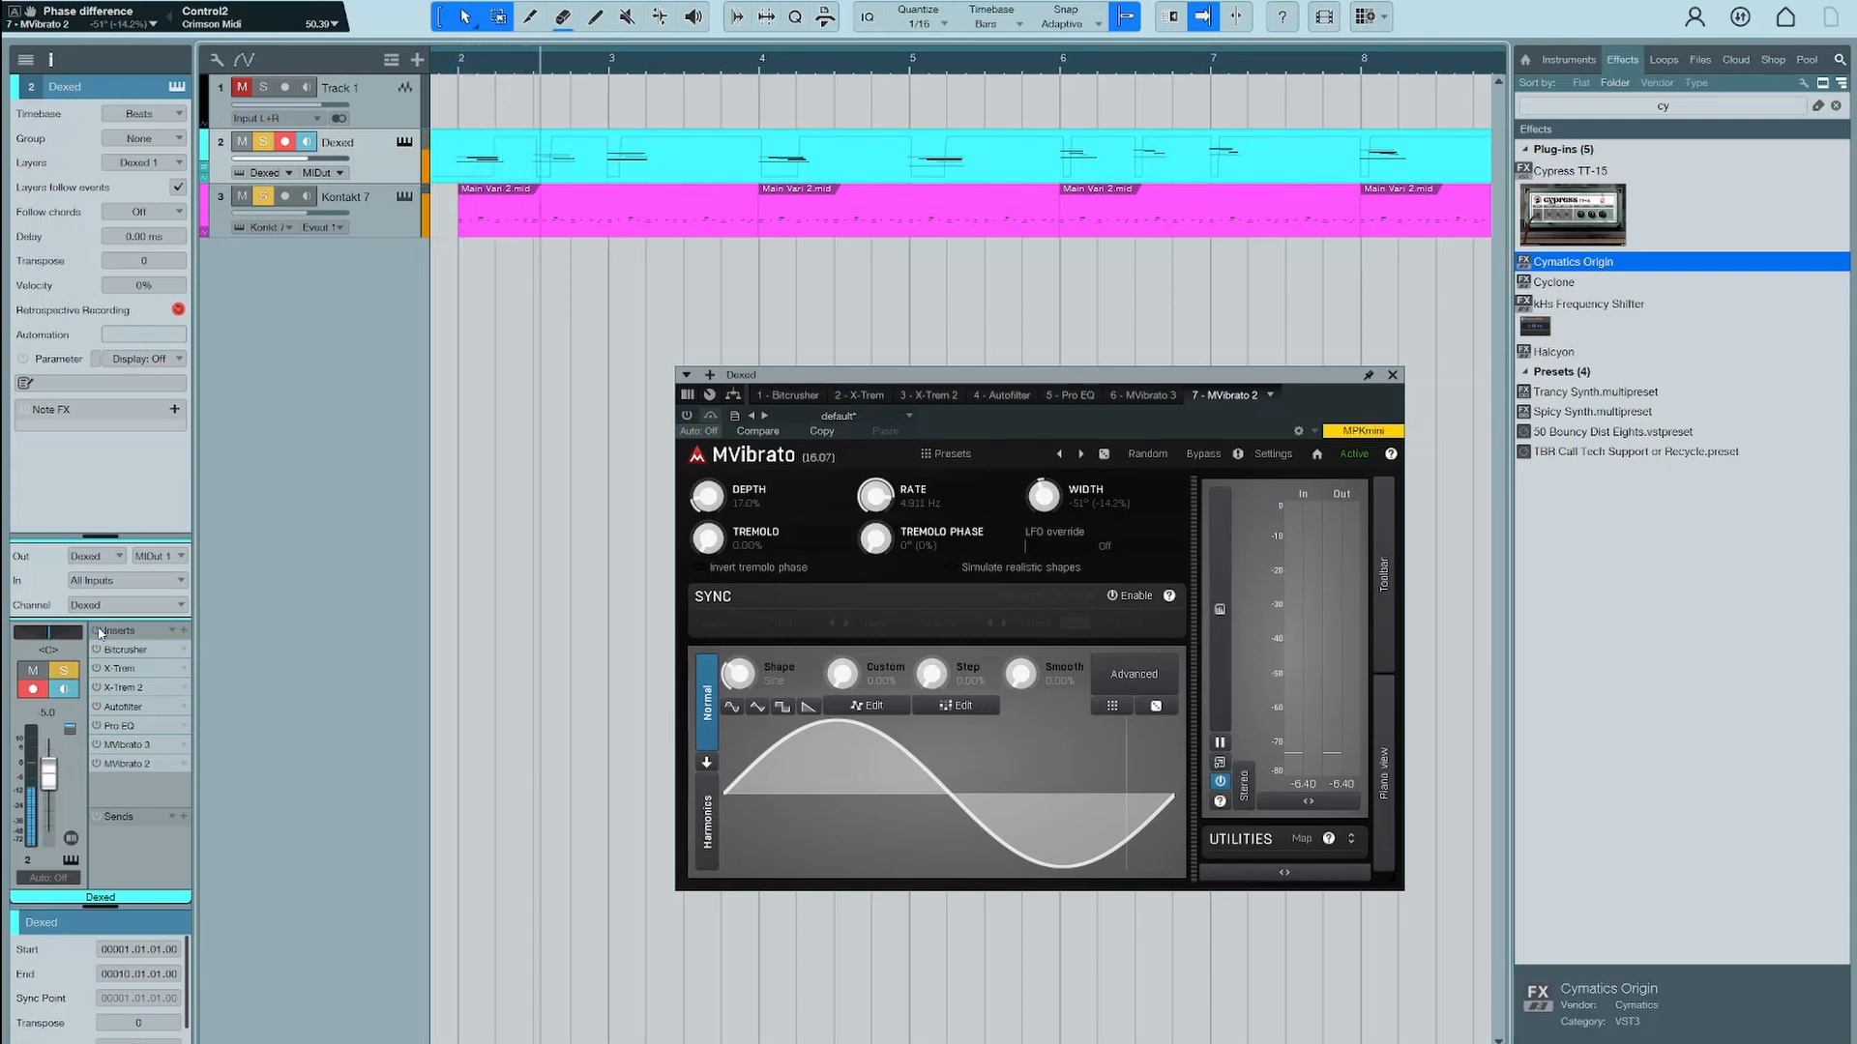
pyautogui.click(99, 630)
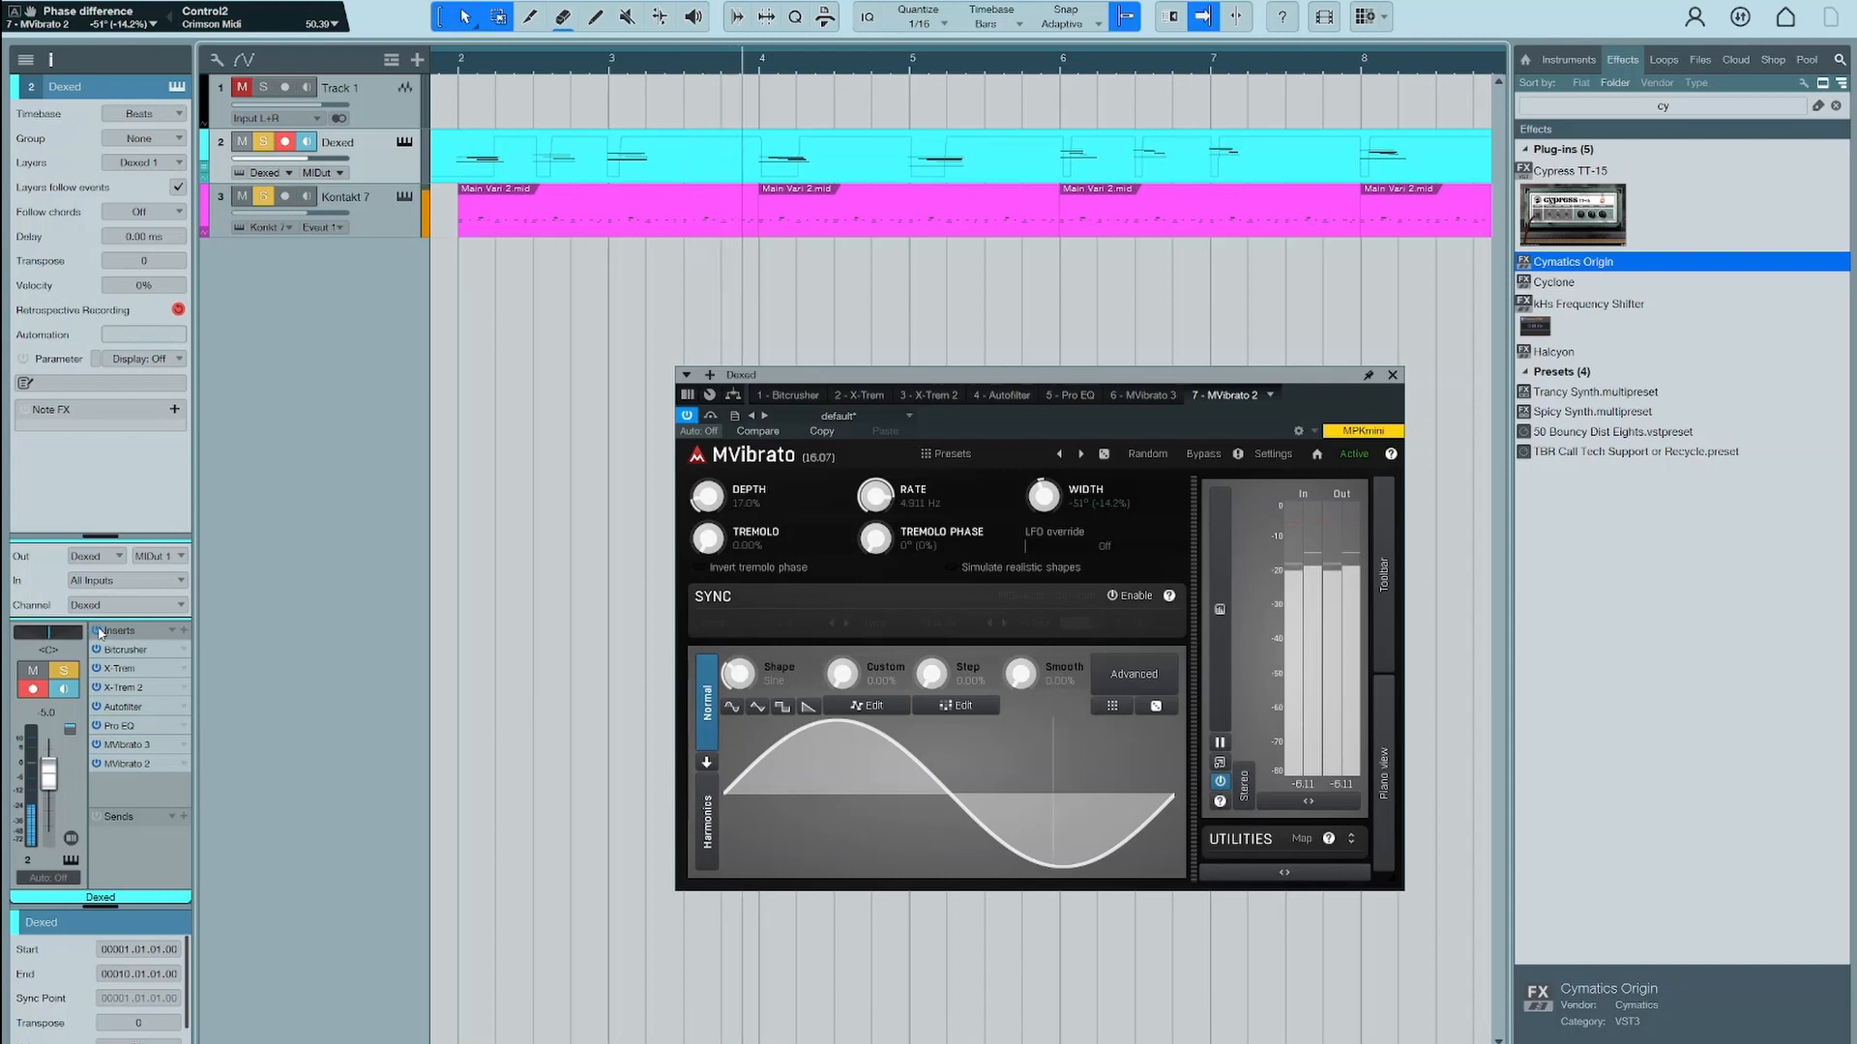
pyautogui.press('space')
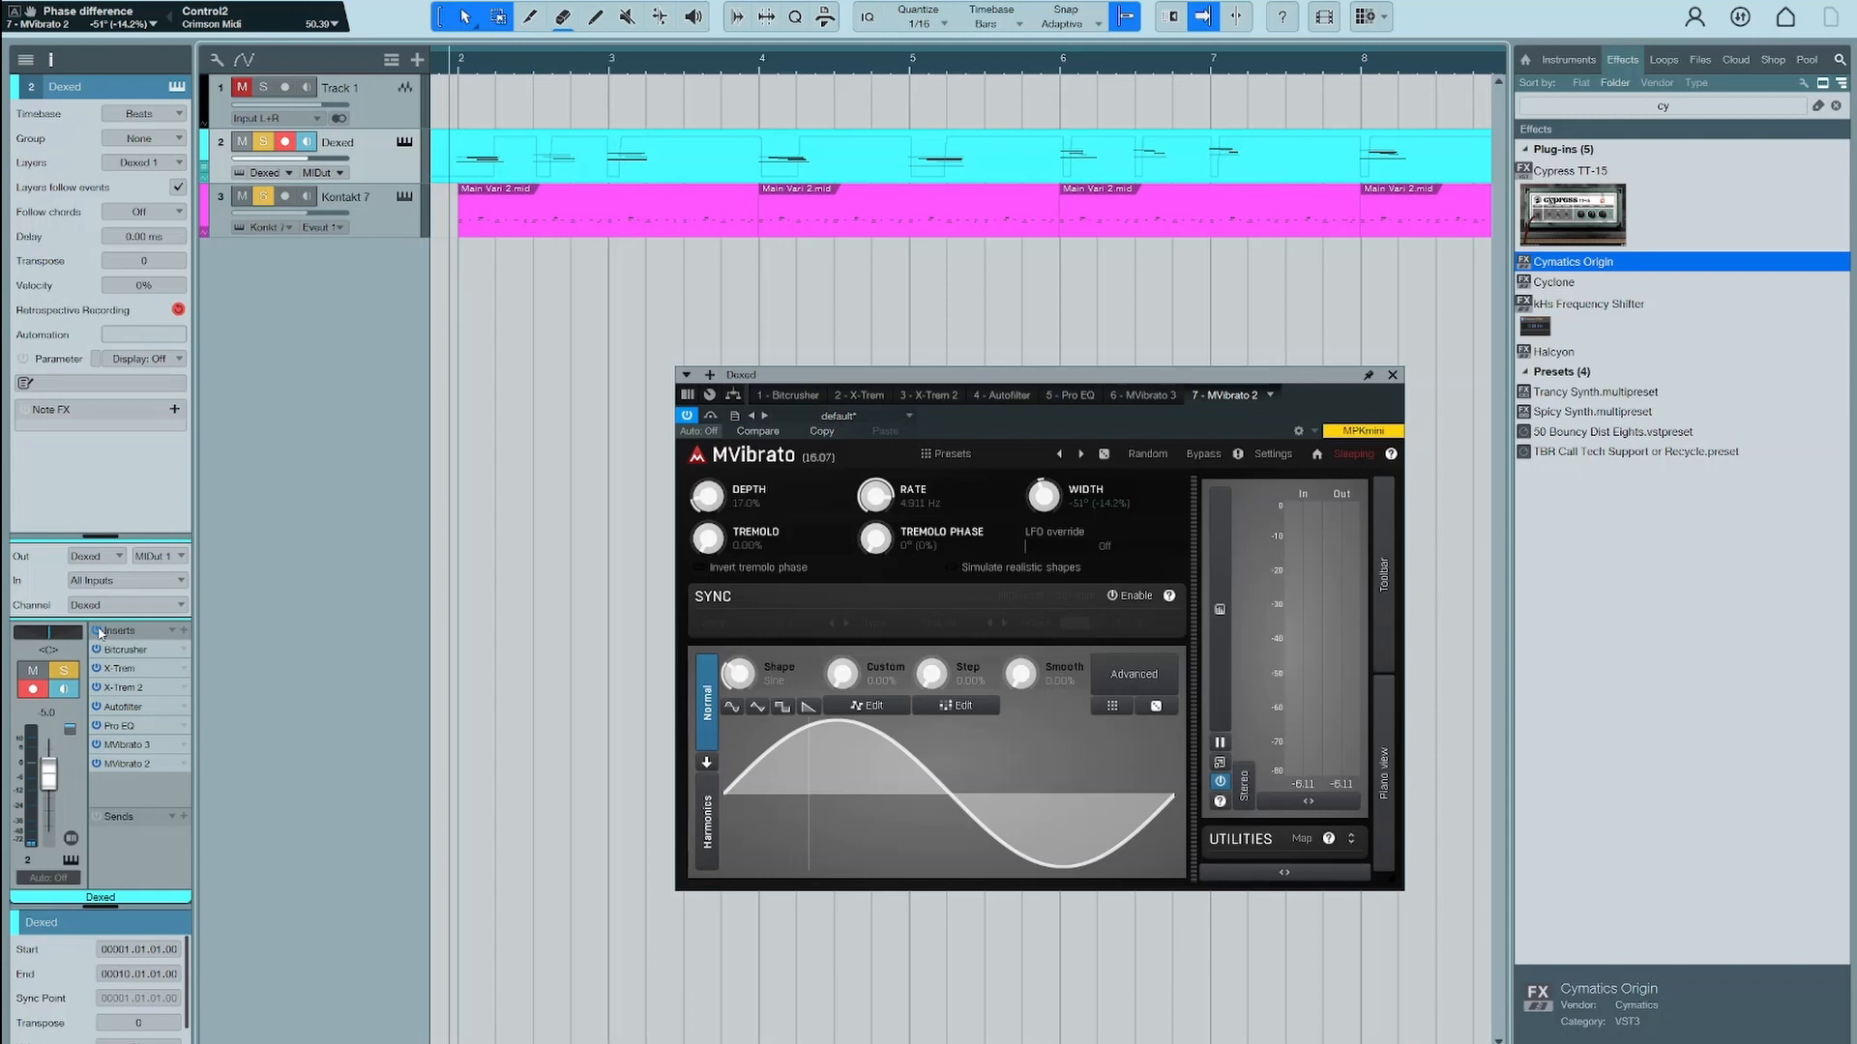
# Remove all insert effects from the Dexed track
pyautogui.click(173, 633)
pyautogui.click(282, 612)
# Try copying CHOWTapeModel from Track 1 to the Dexed track, and remove it from the Dexed inserts
pyautogui.click(401, 112)
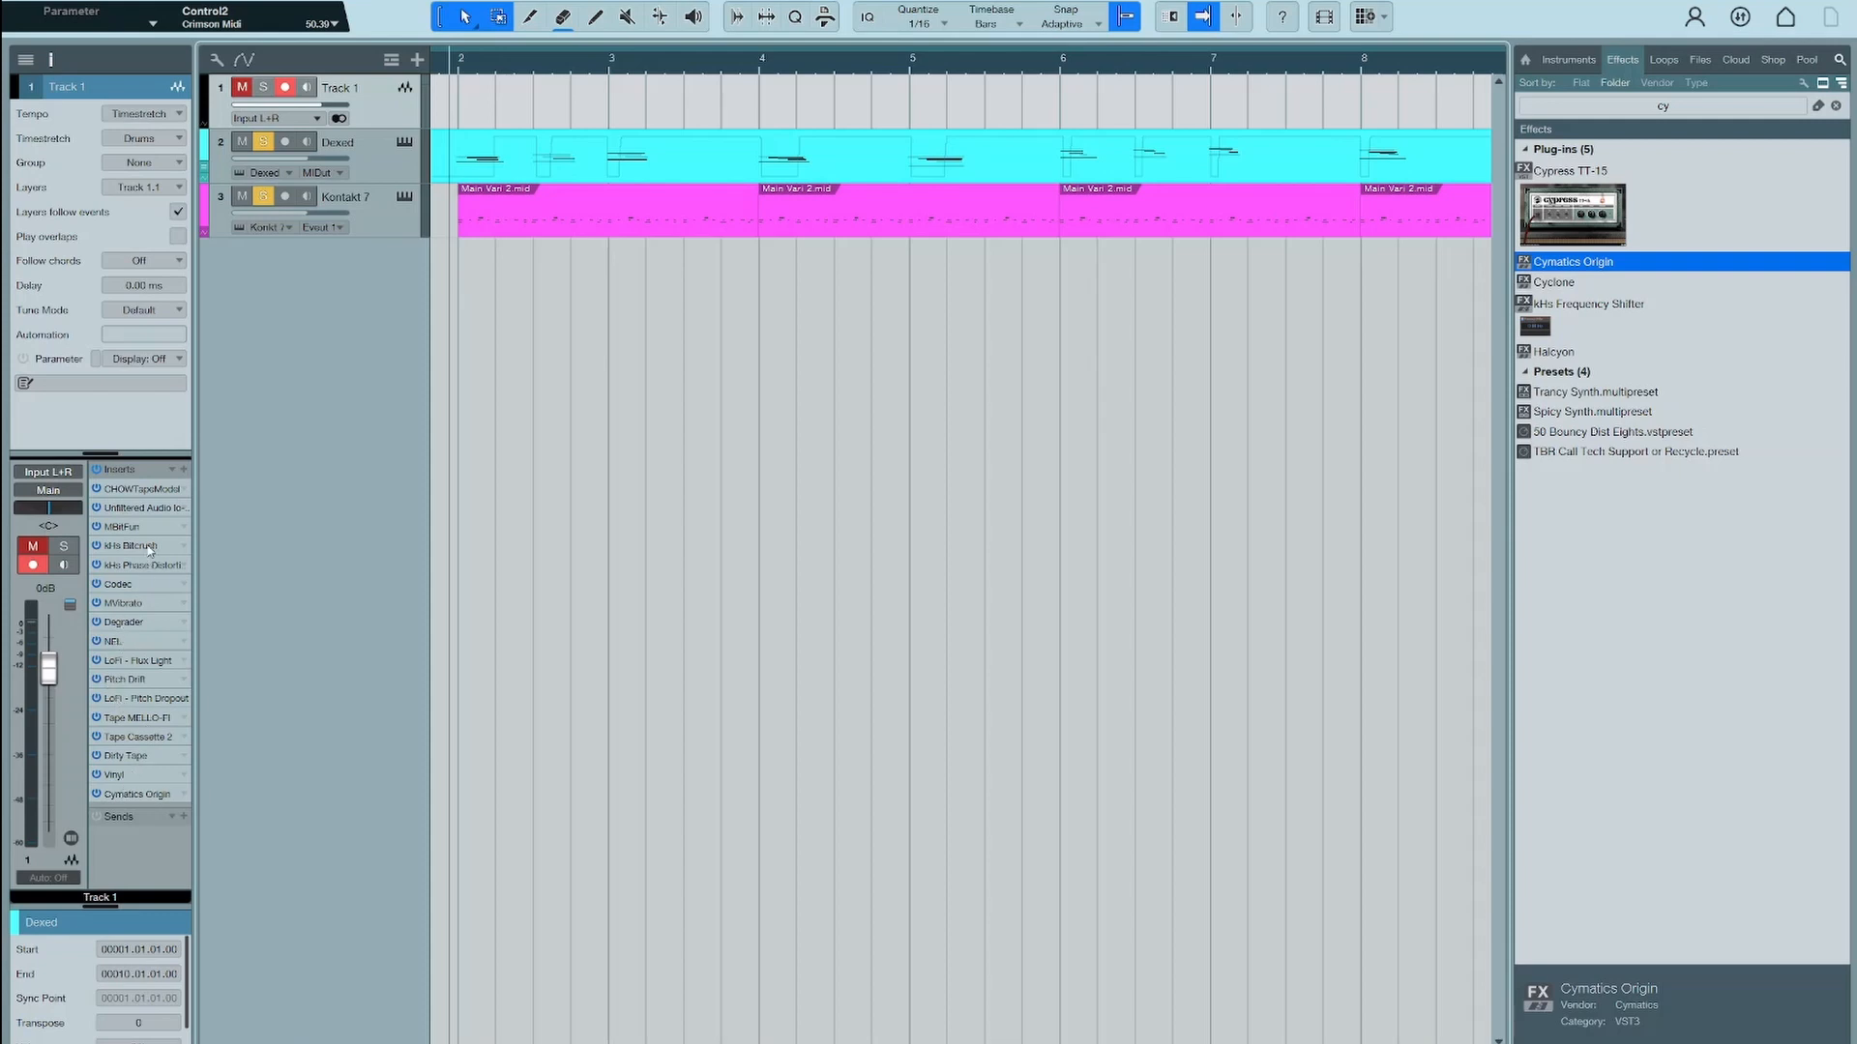
pyautogui.moveTo(130, 486); pyautogui.dragTo(354, 181)
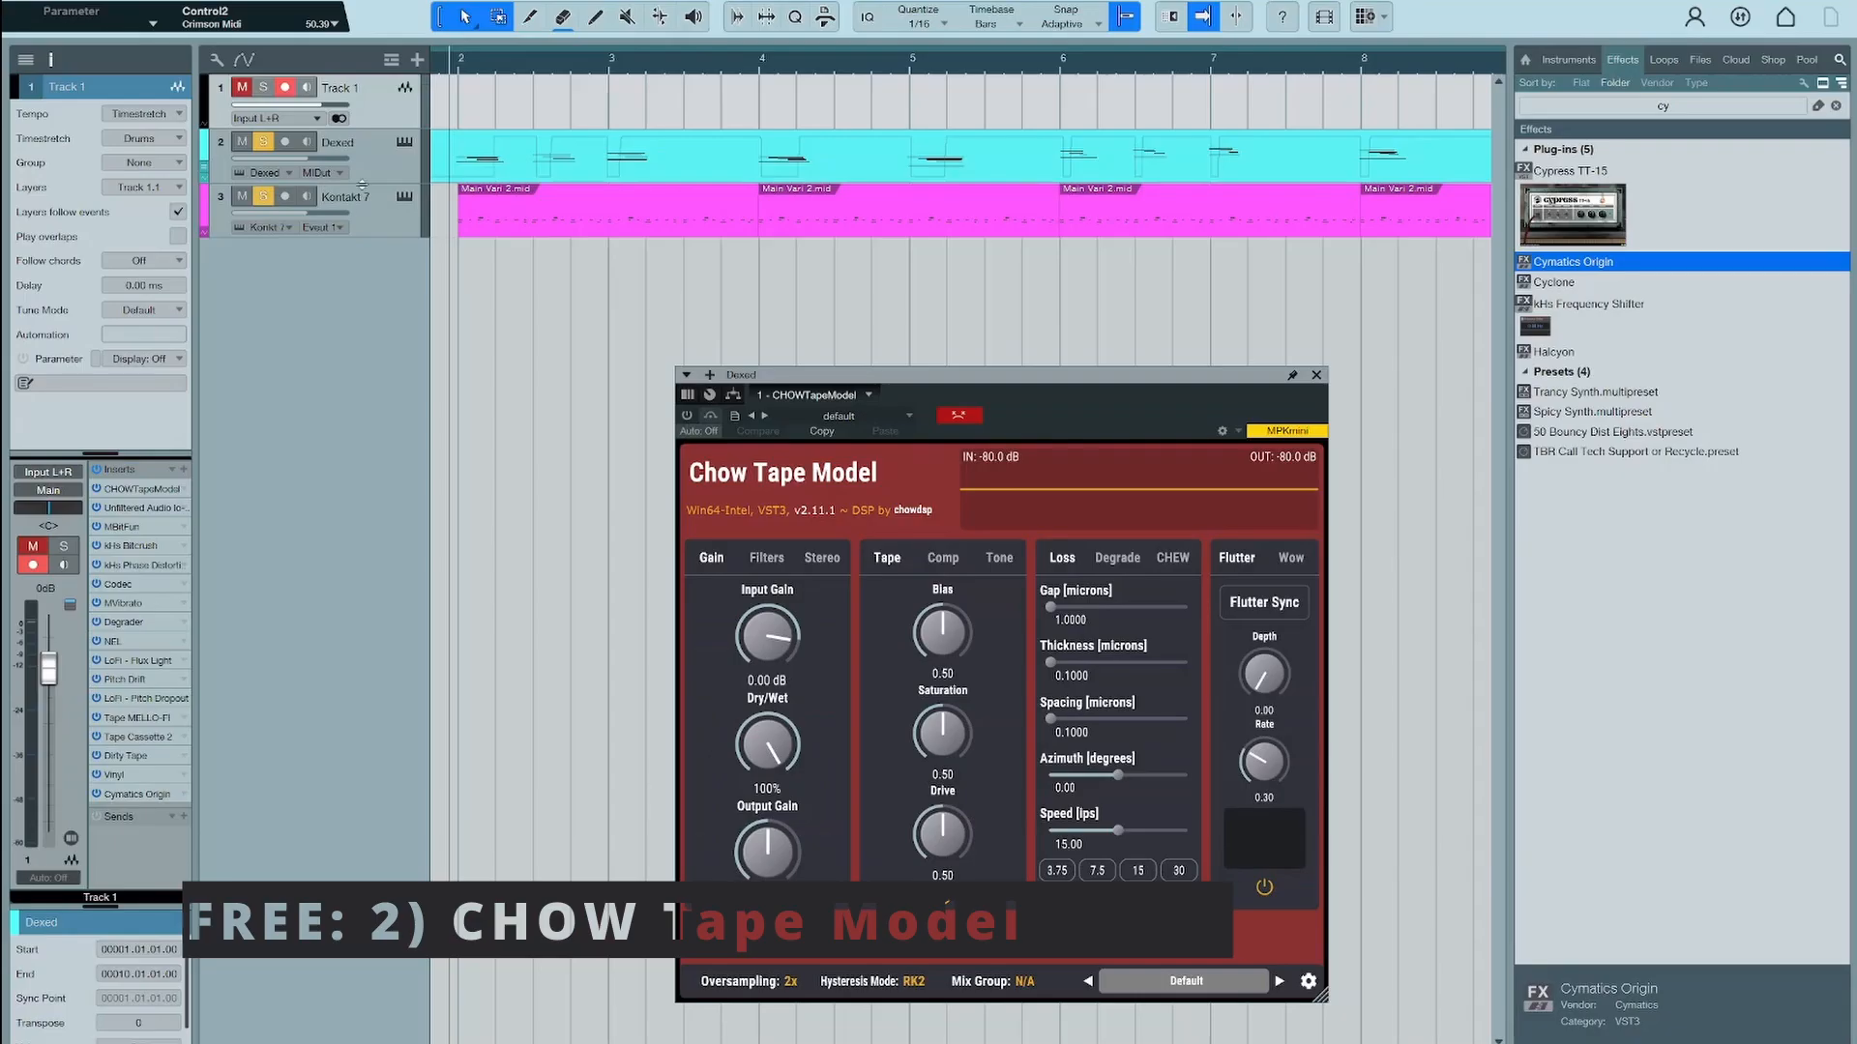
pyautogui.click(364, 162)
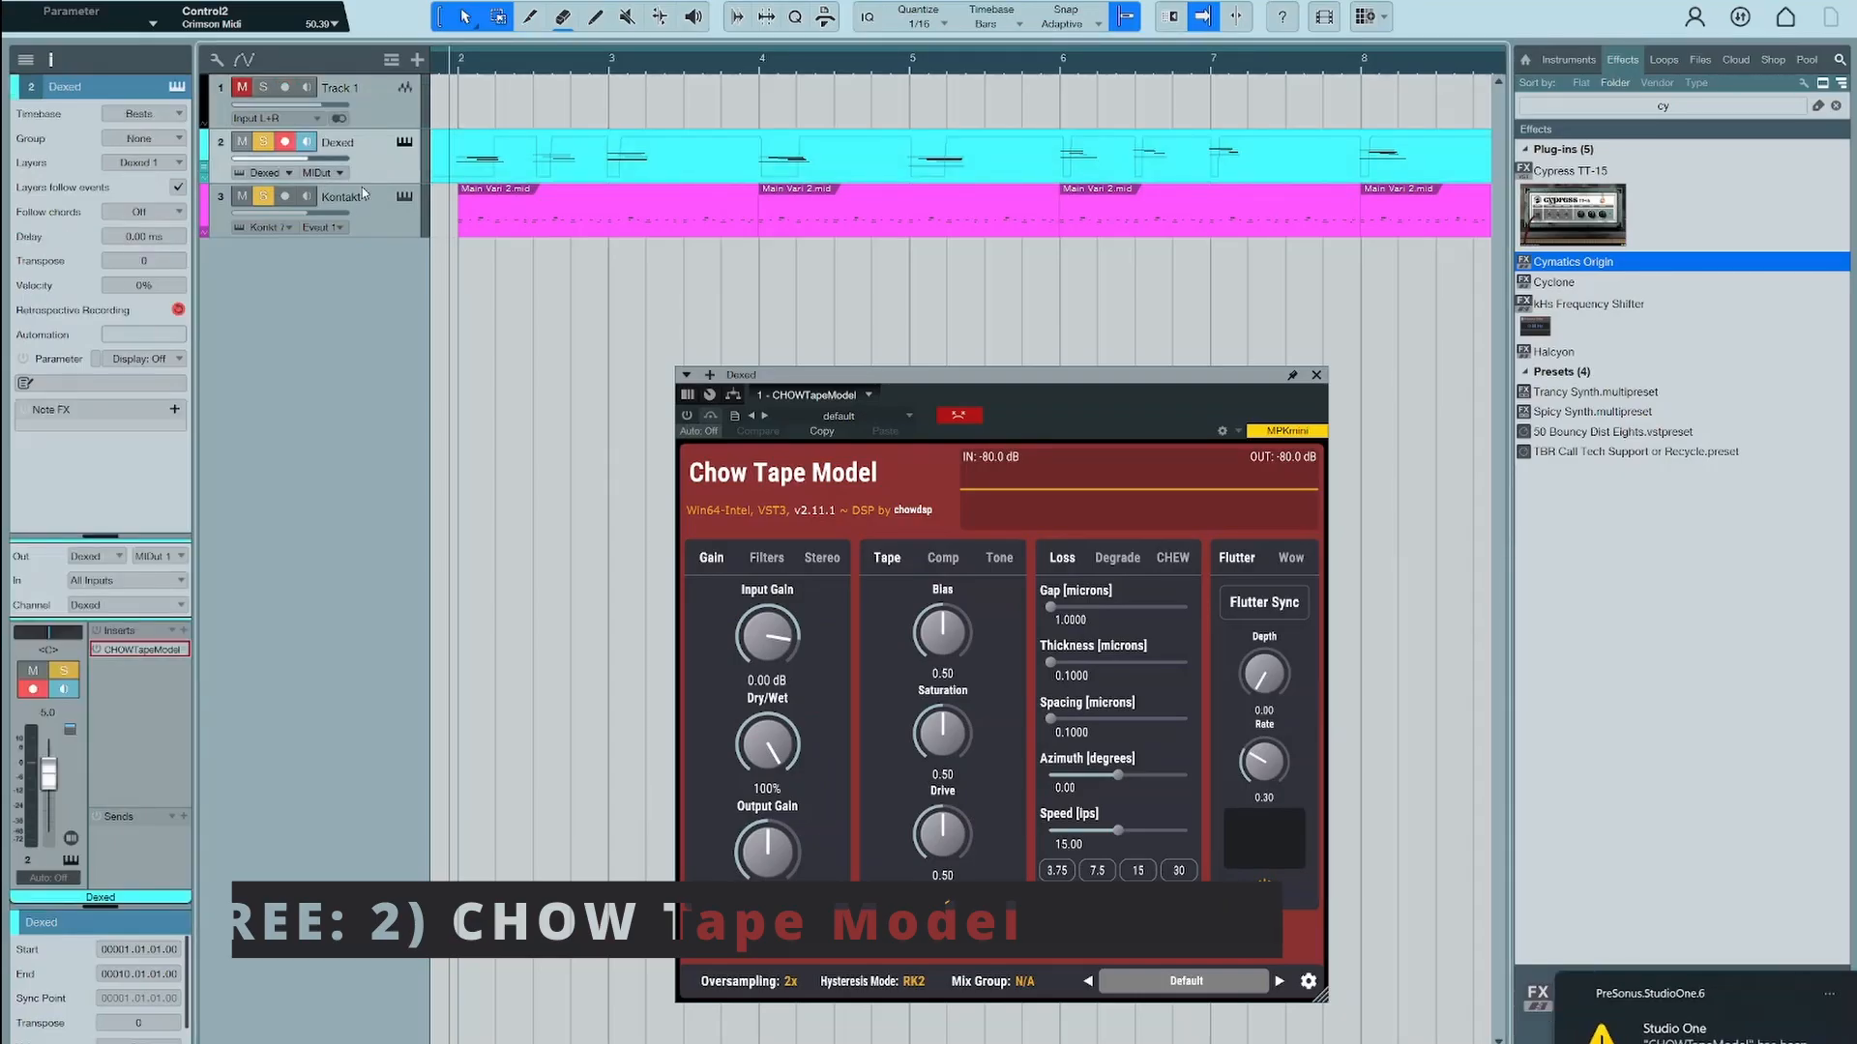
pyautogui.click(184, 650)
pyautogui.click(283, 870)
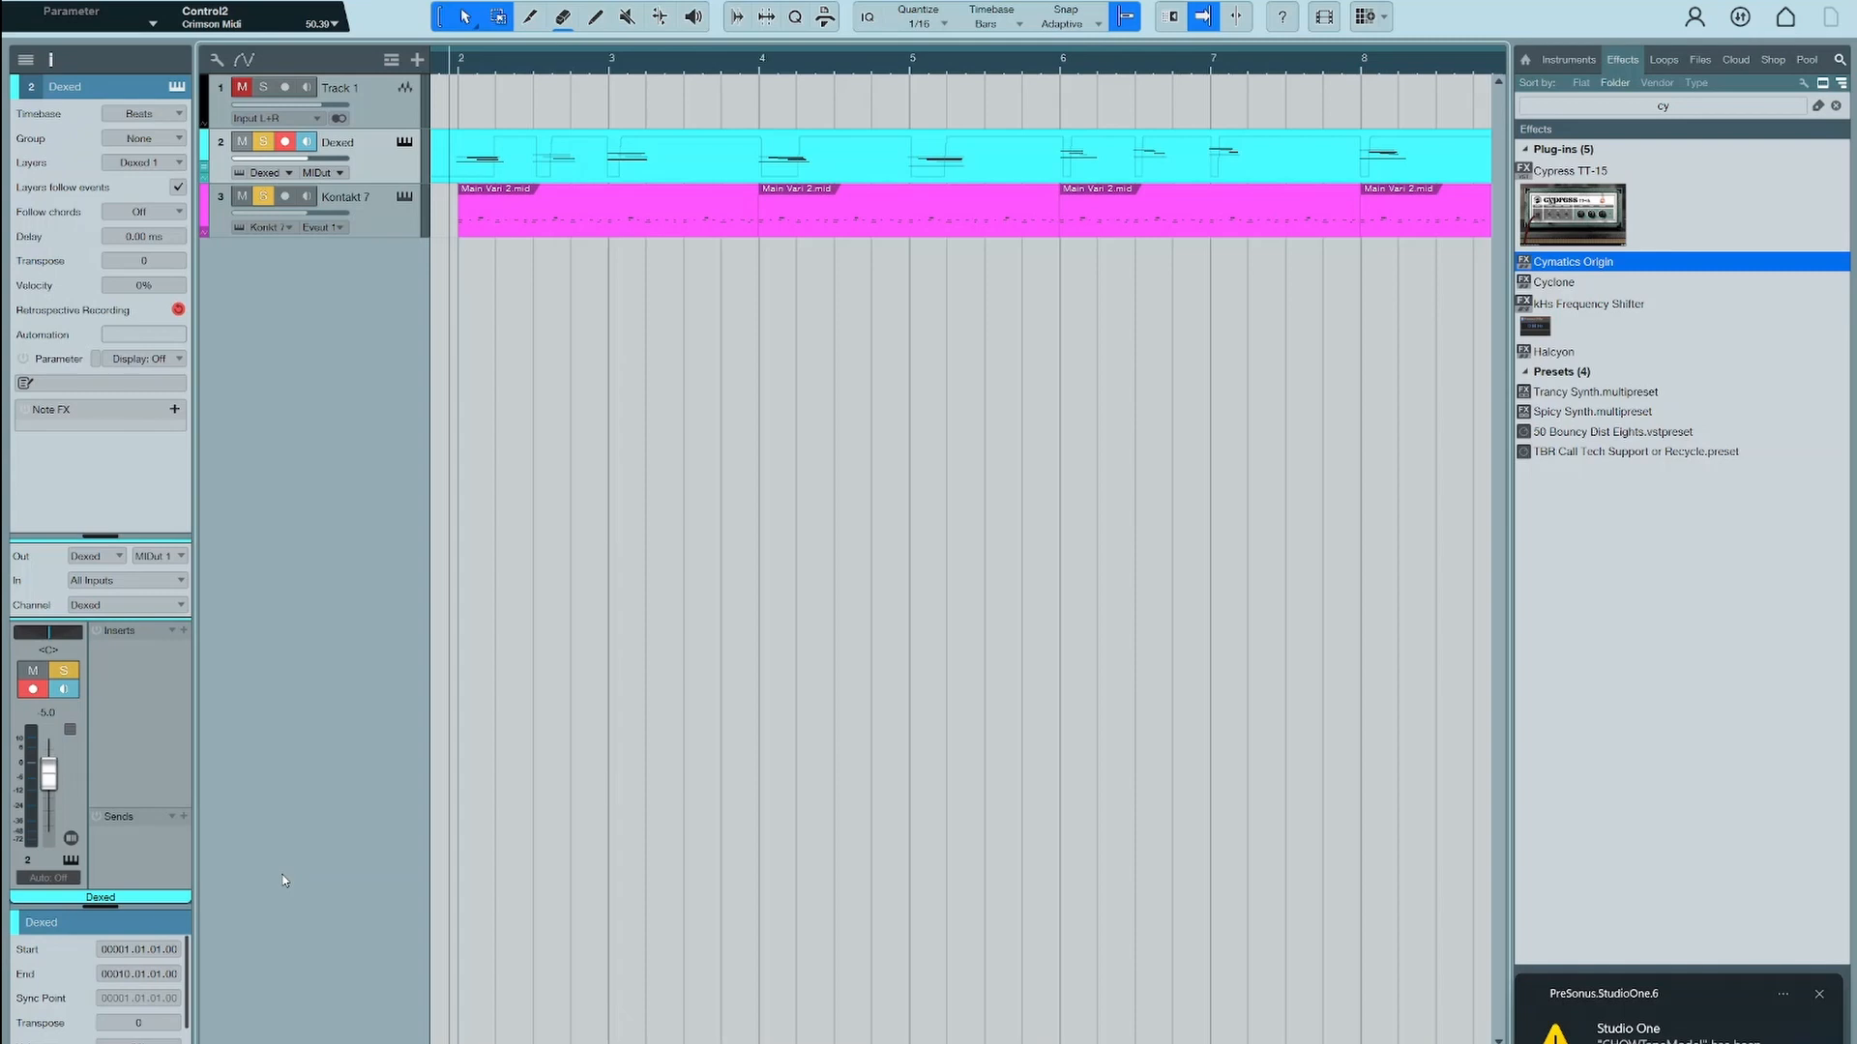
# Copy Unfiltered Audio lo-fi-af from Track 1 to the Dexed track, reposition its window and start playback with Dexed selected
pyautogui.click(382, 110)
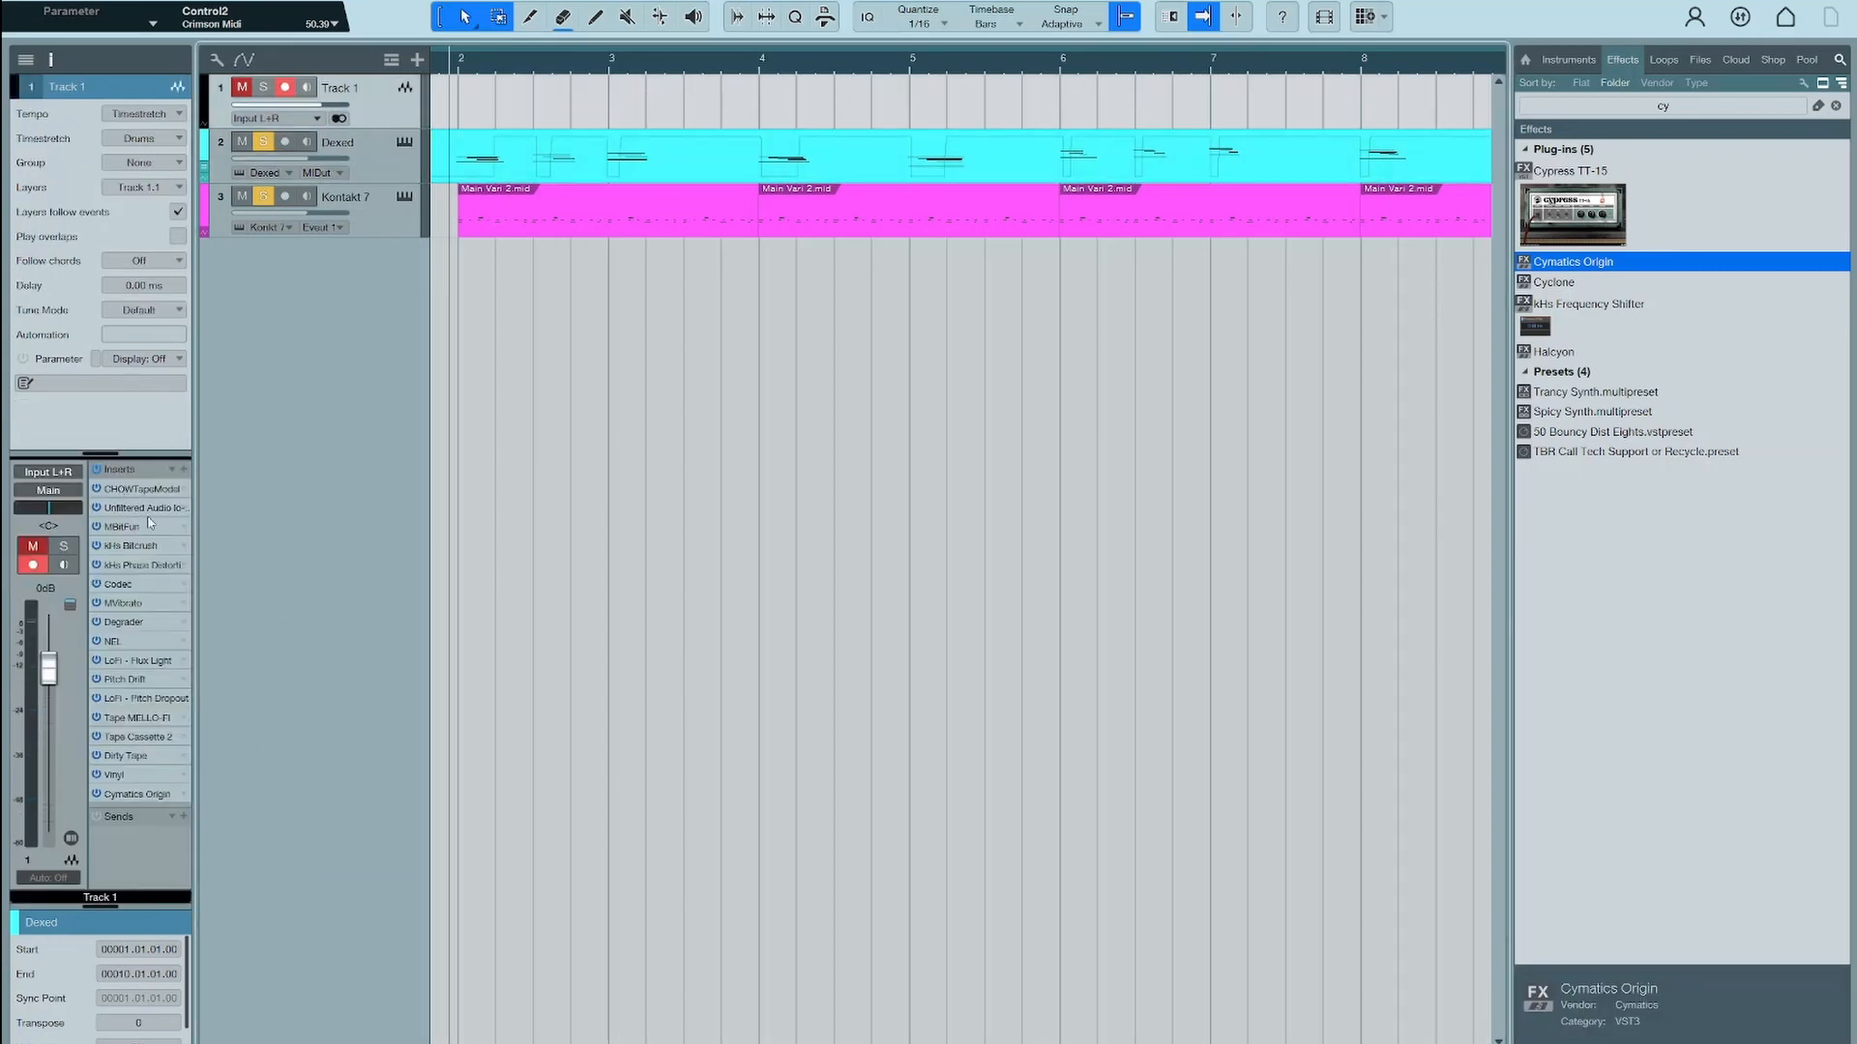
pyautogui.moveTo(124, 509); pyautogui.dragTo(380, 169)
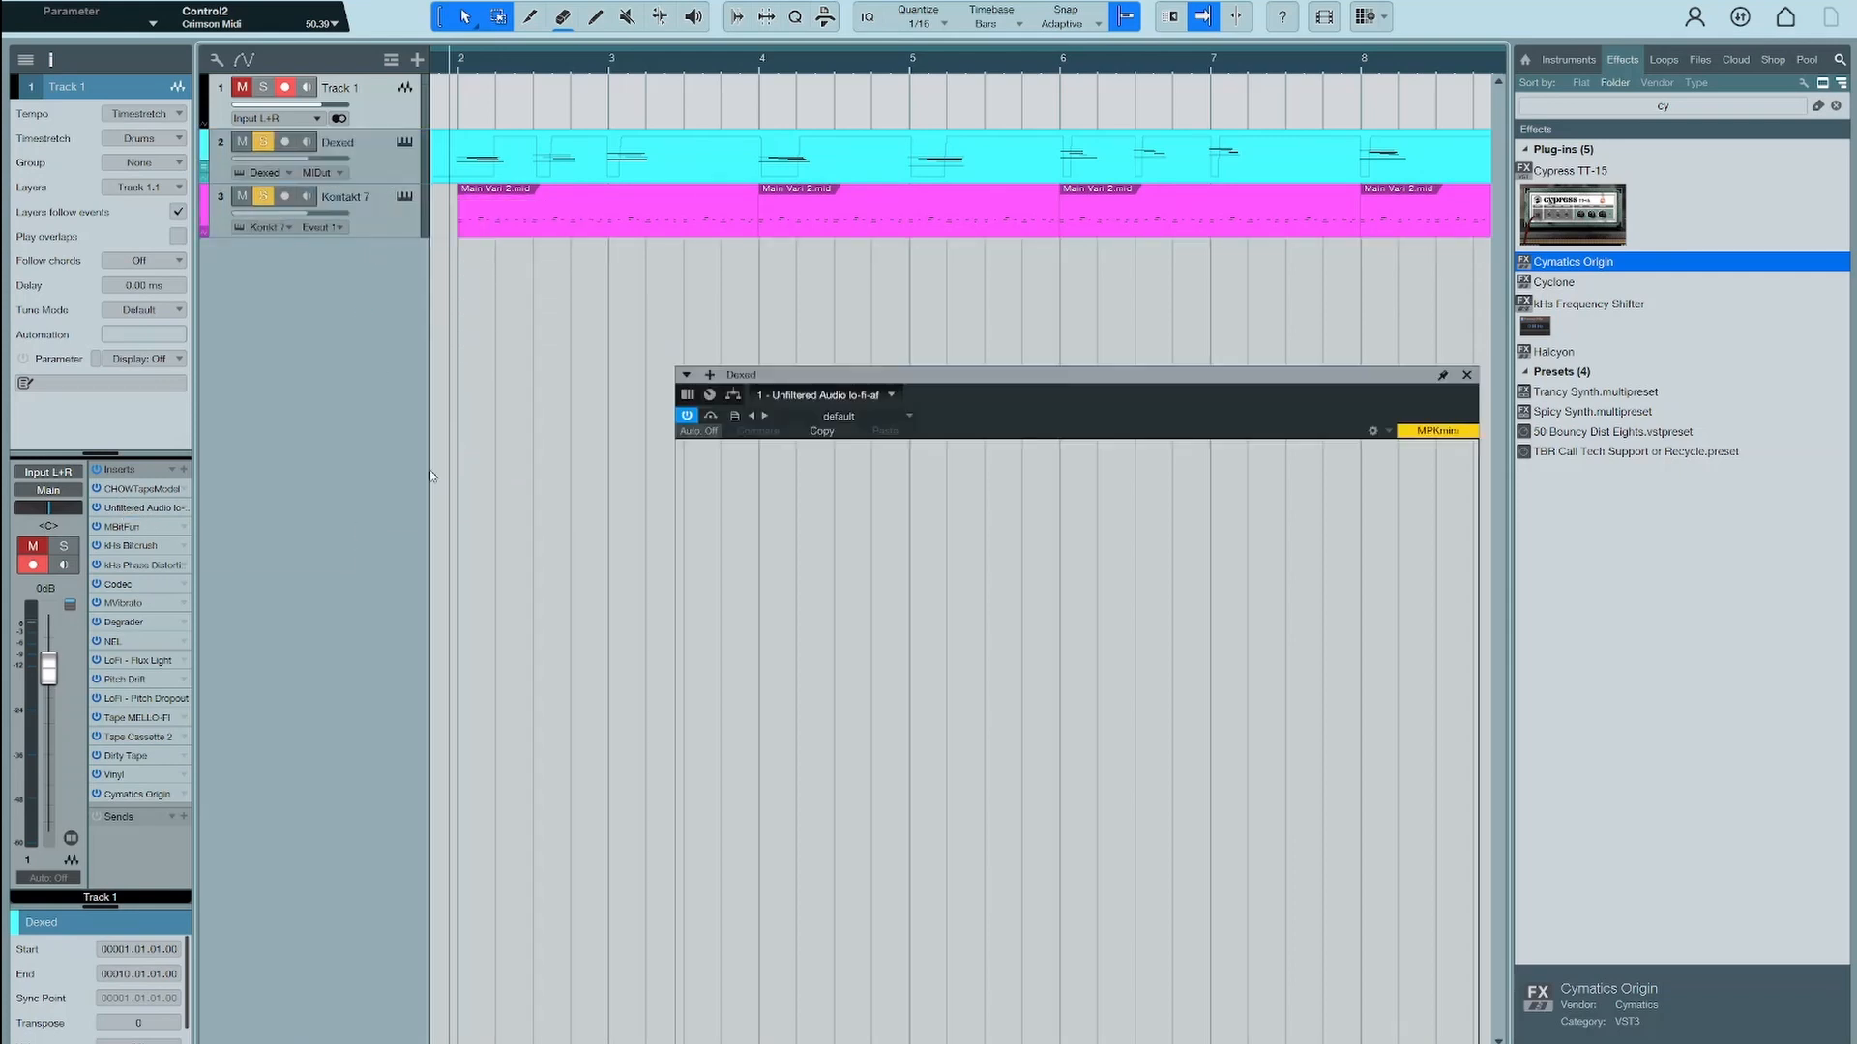
pyautogui.moveTo(1019, 379); pyautogui.dragTo(960, 215)
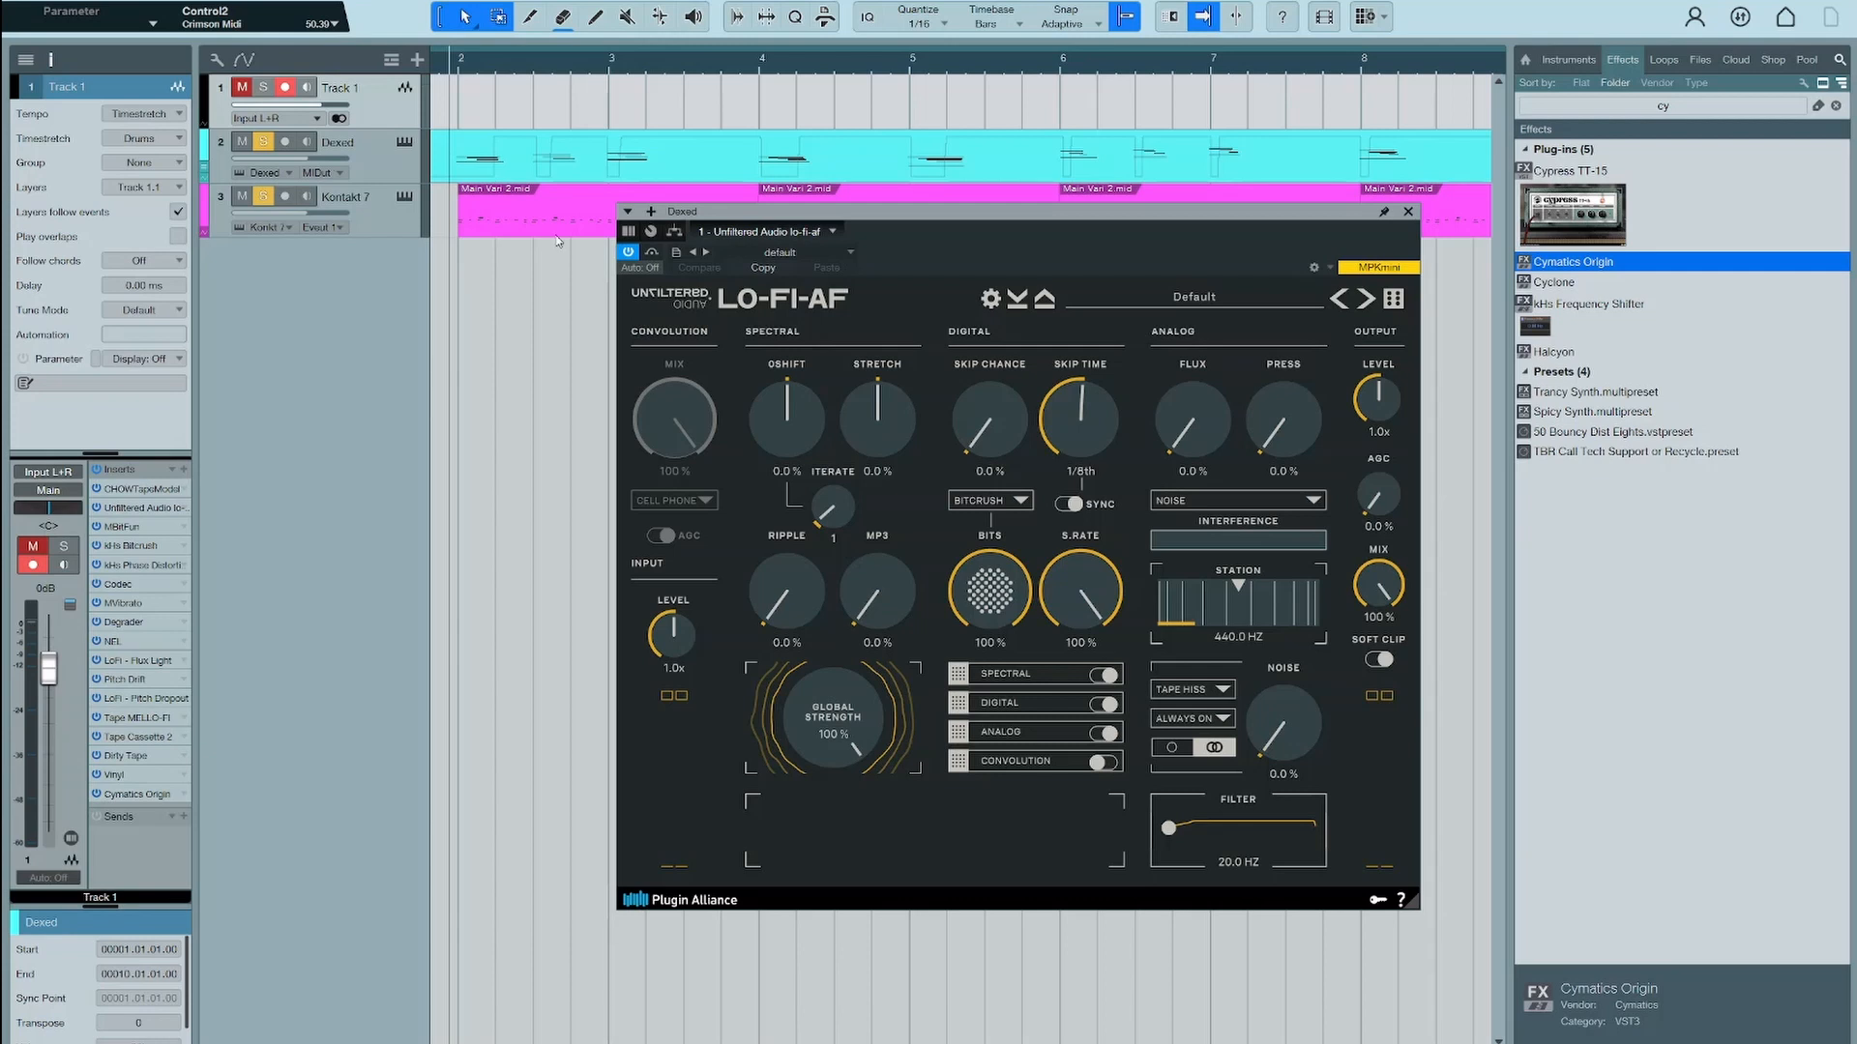
pyautogui.press('space')
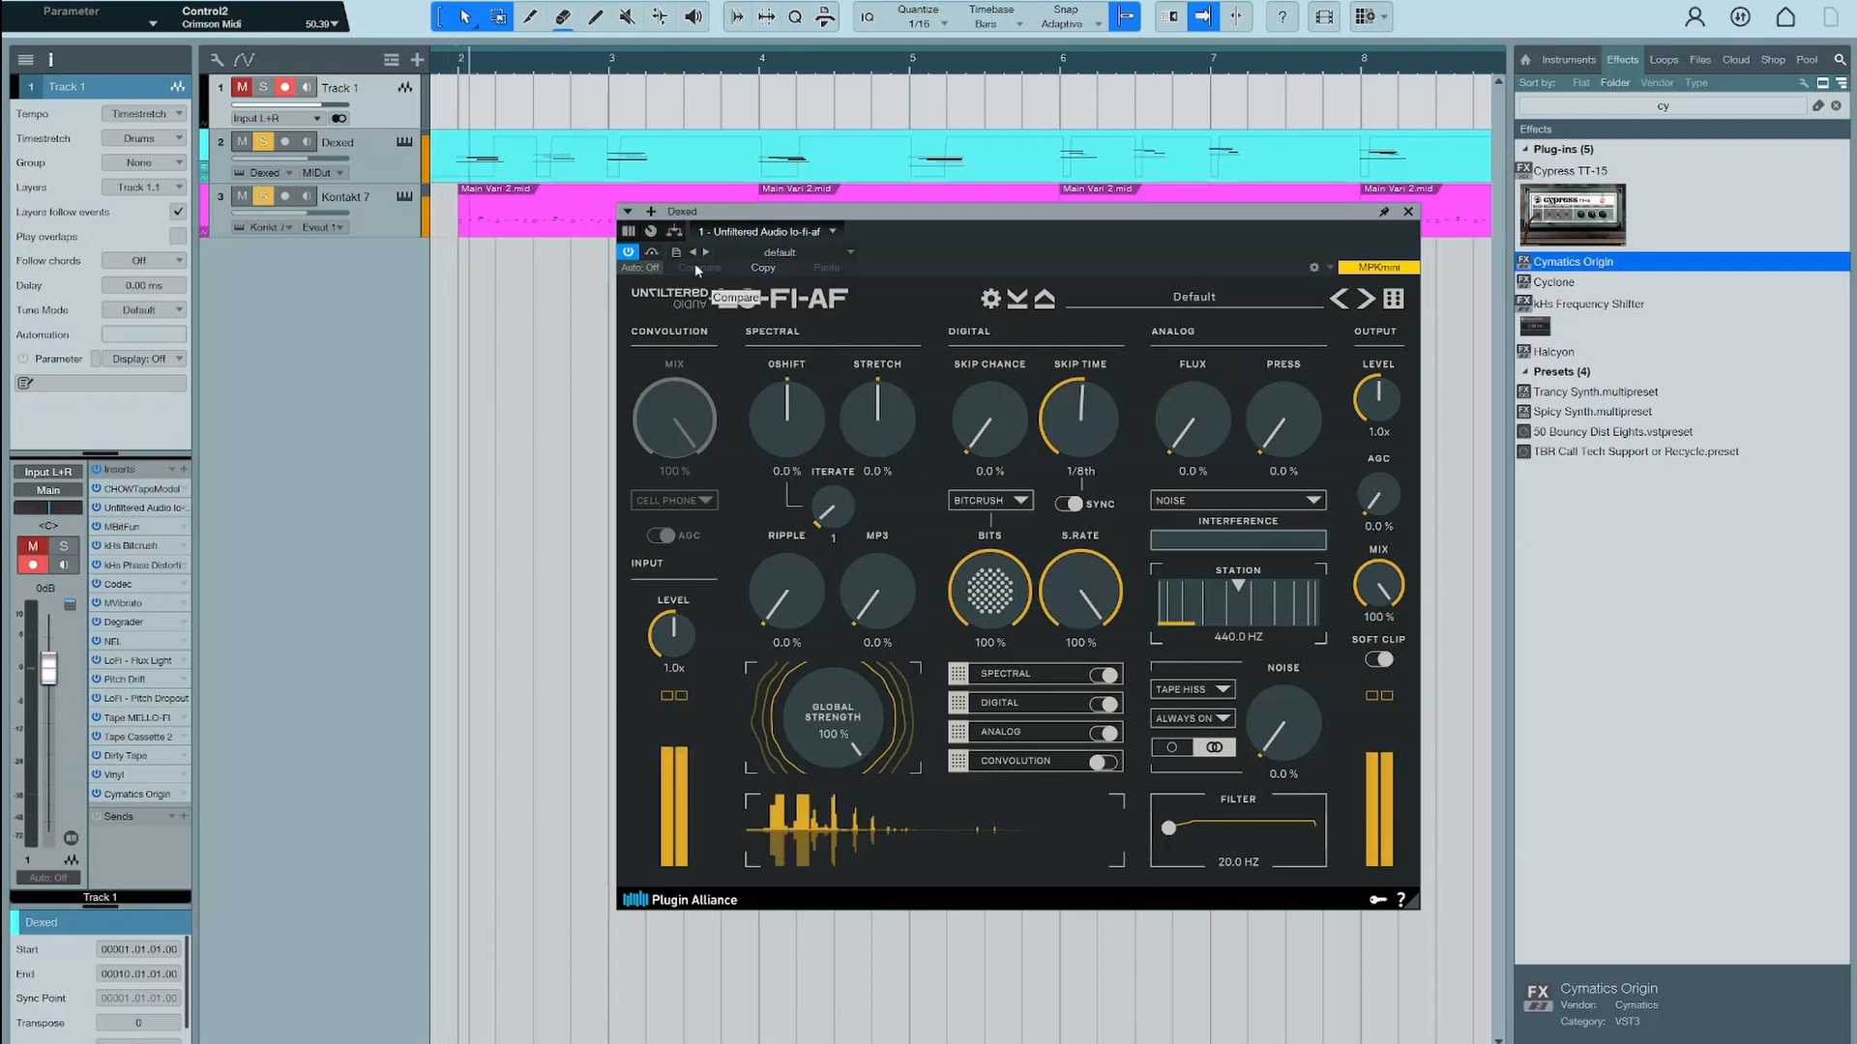
pyautogui.click(420, 181)
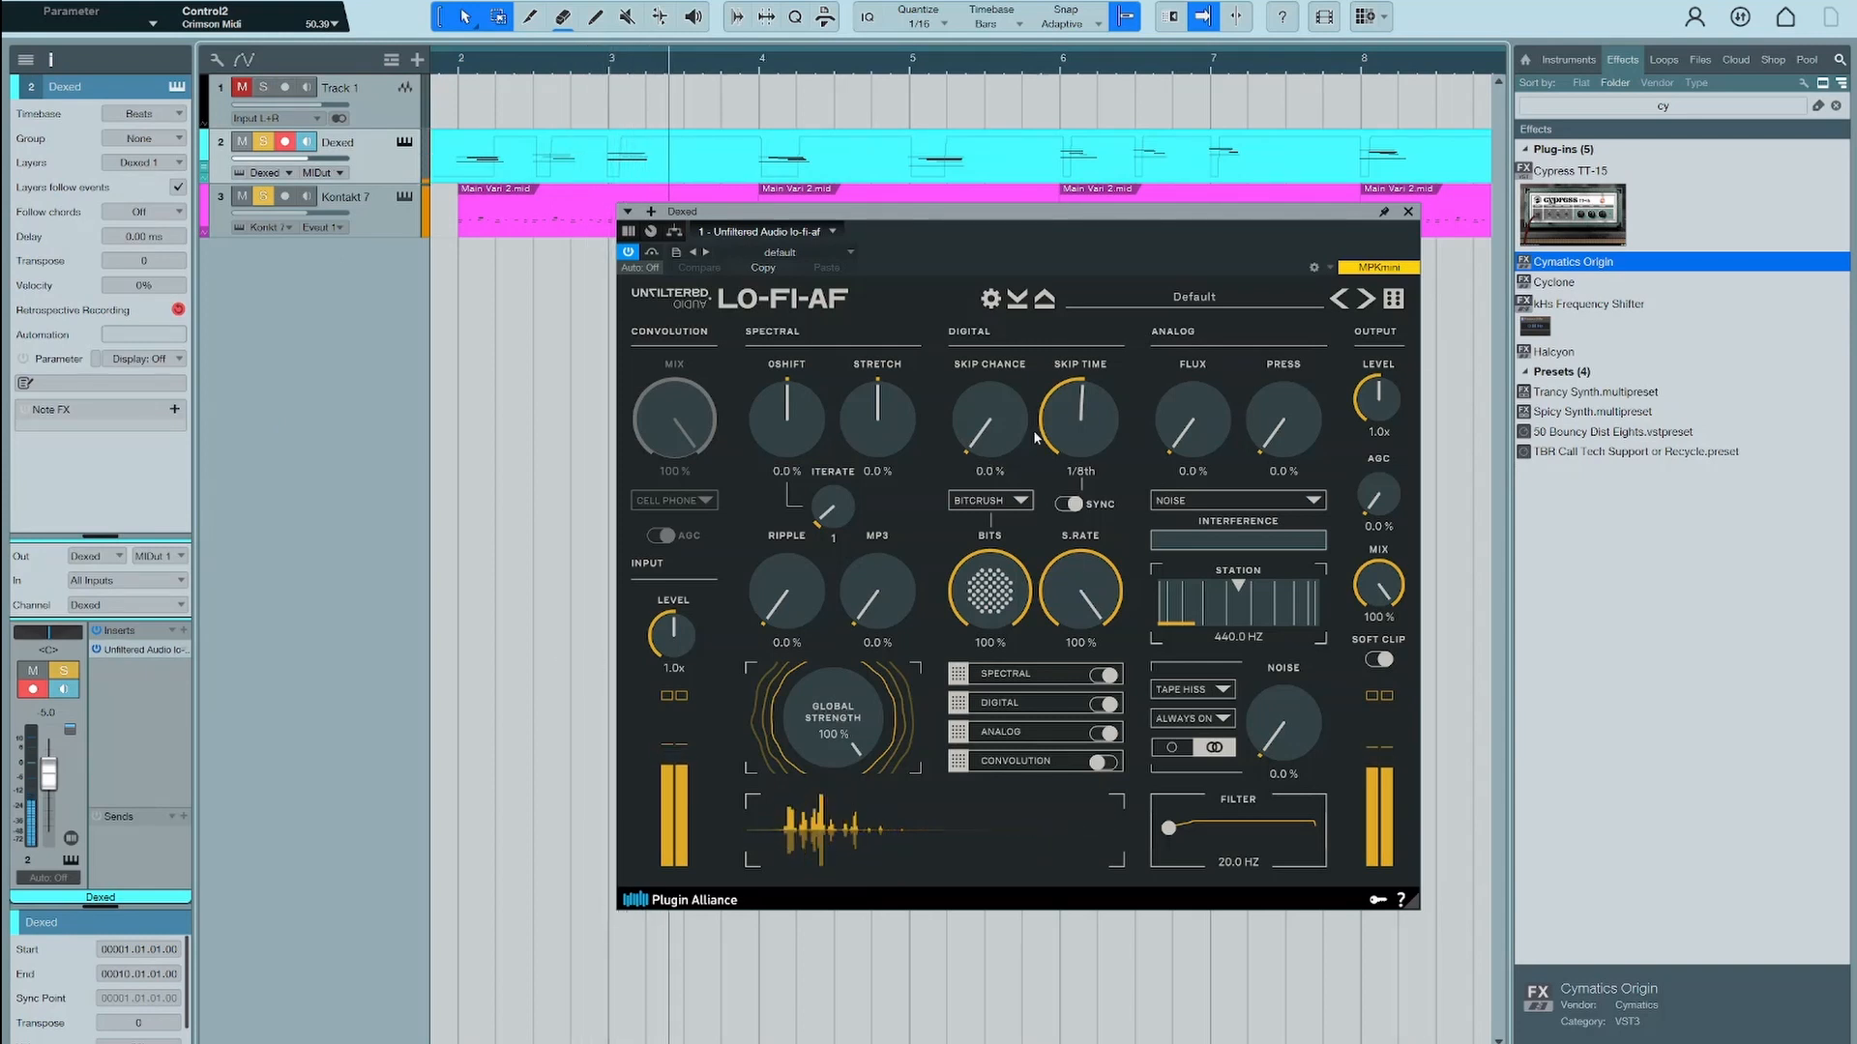
# Audition the Low Bit Rate and Manic Compression presets of lo-fi-af during playback
pyautogui.click(1365, 298)
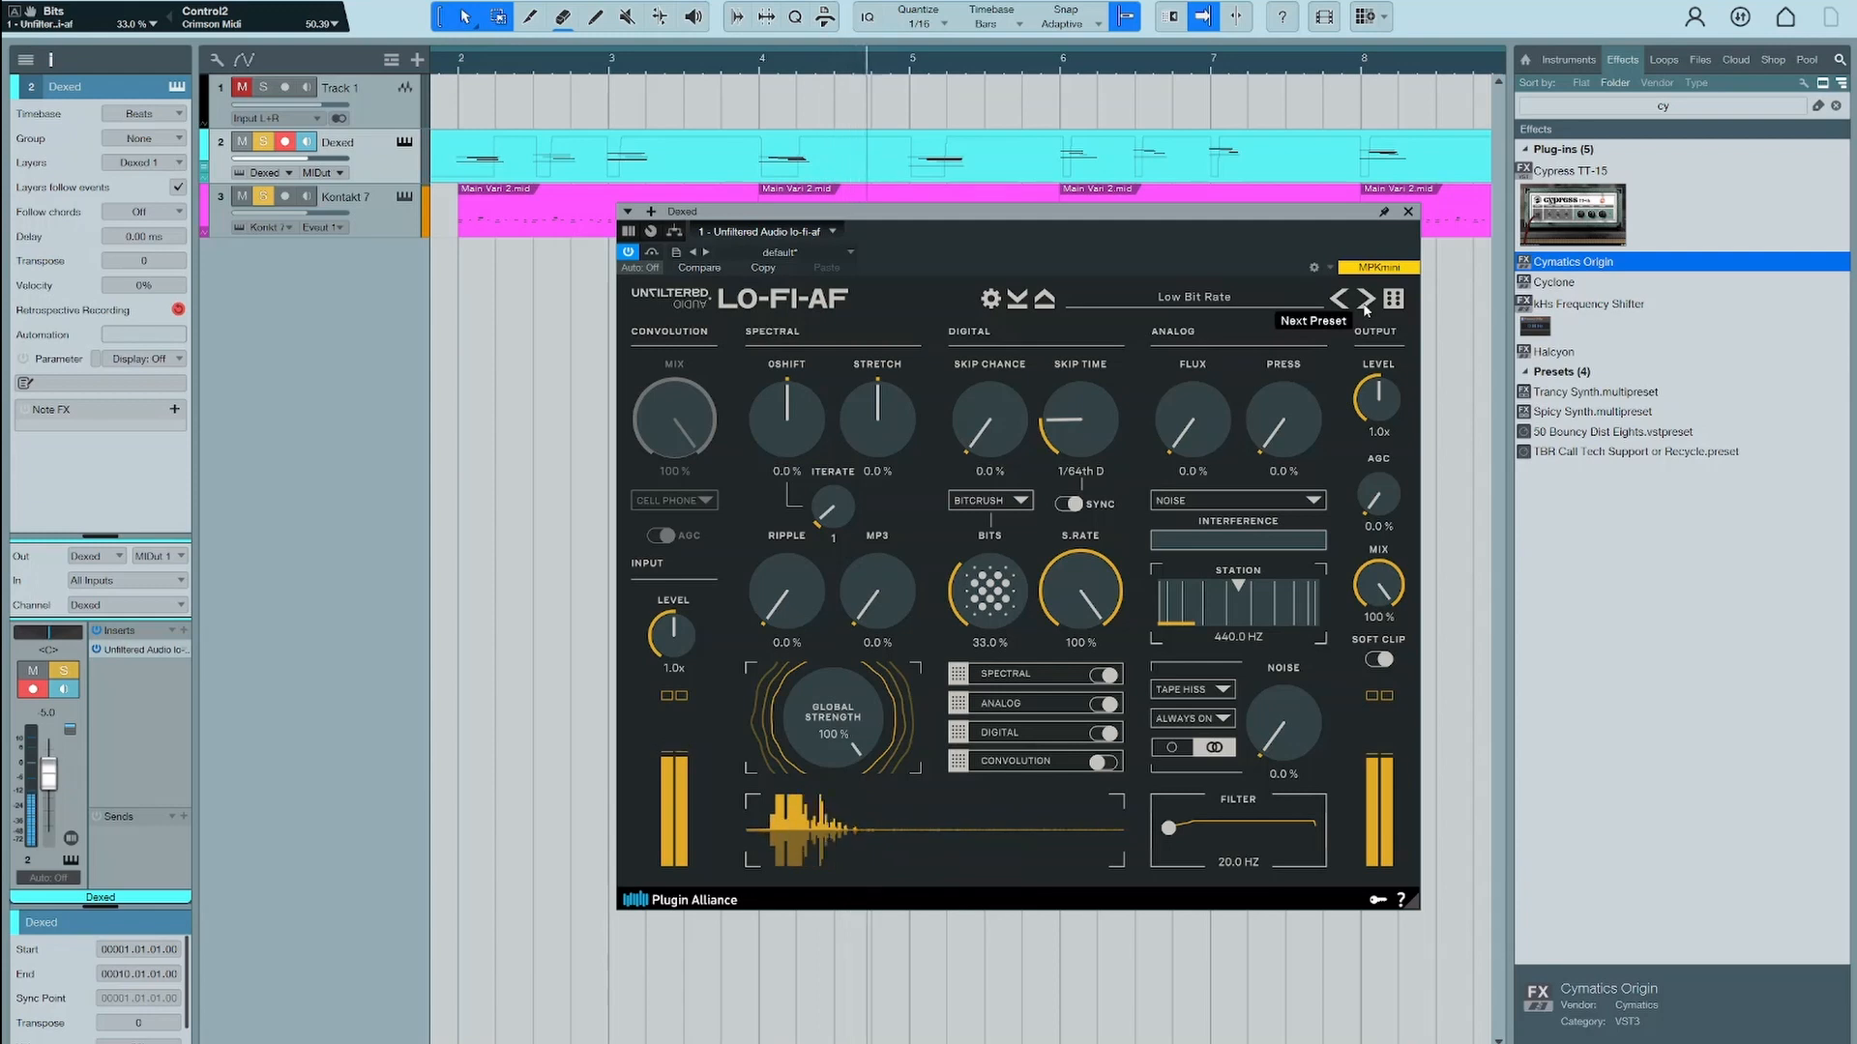
pyautogui.press('space')
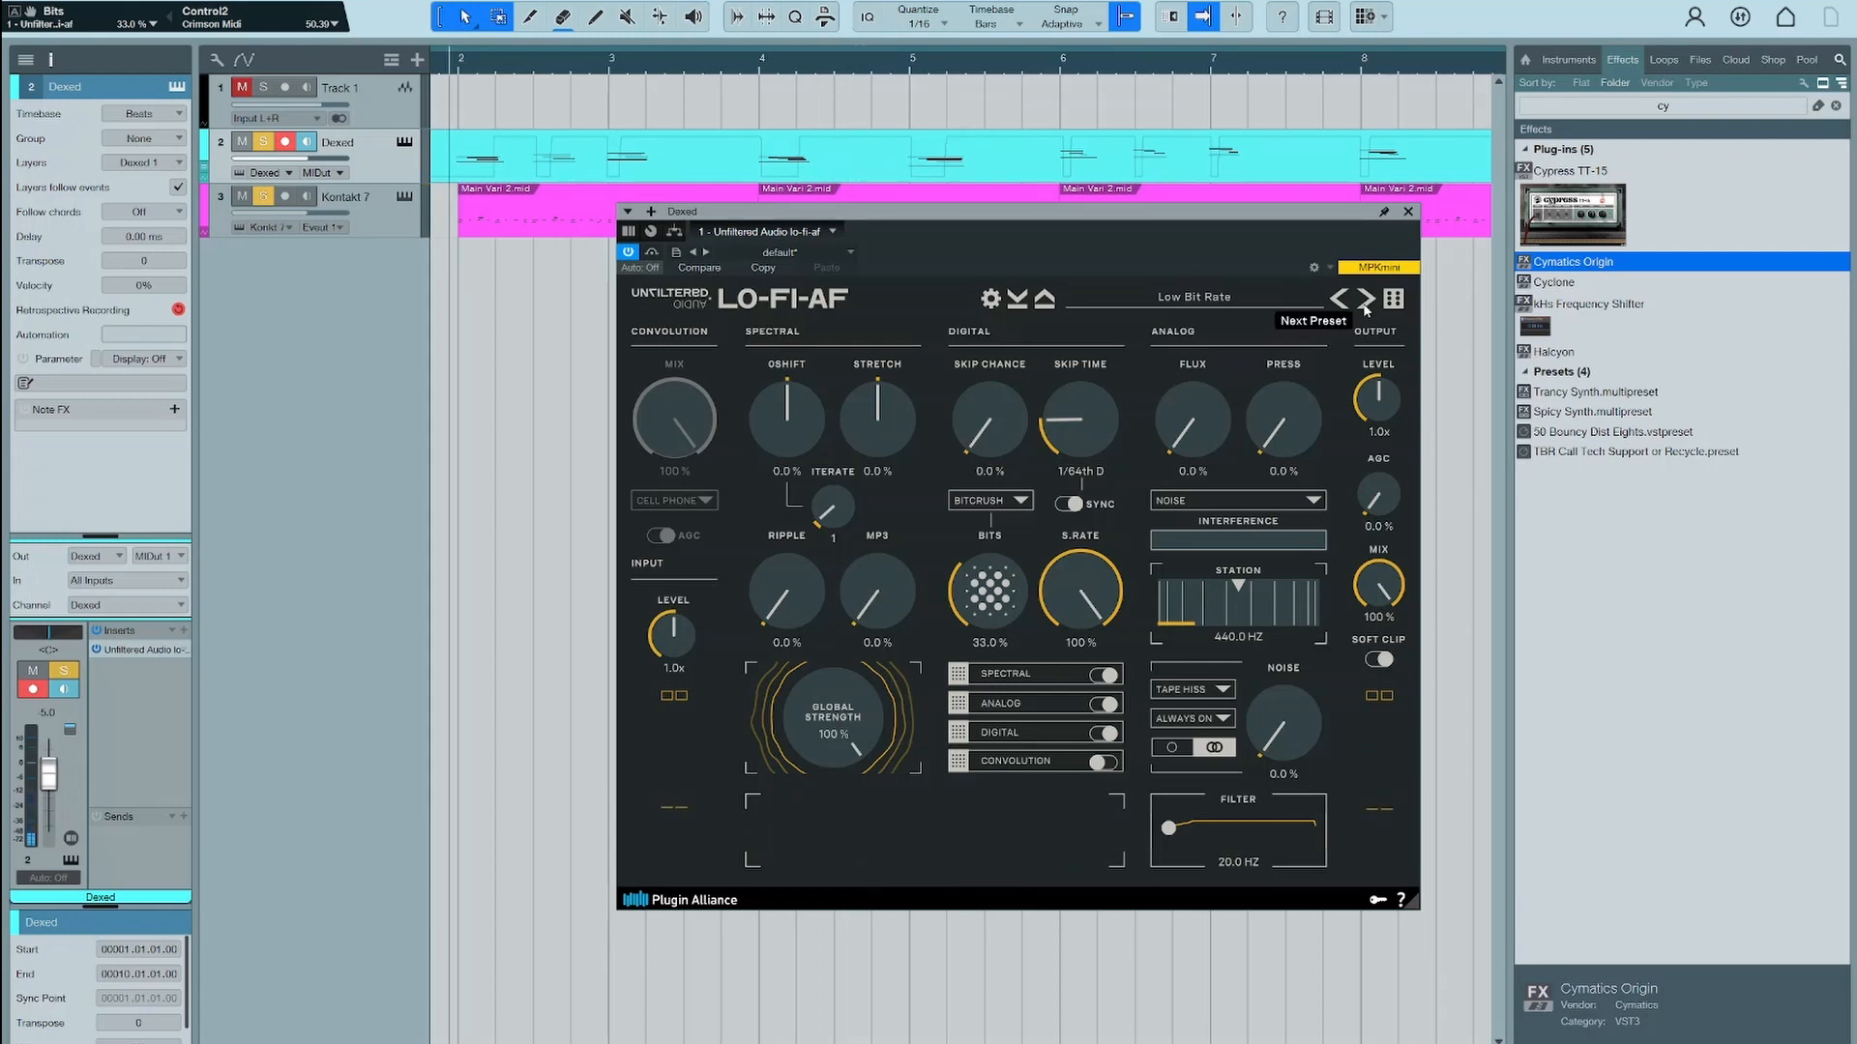
pyautogui.click(1365, 306)
pyautogui.press('space')
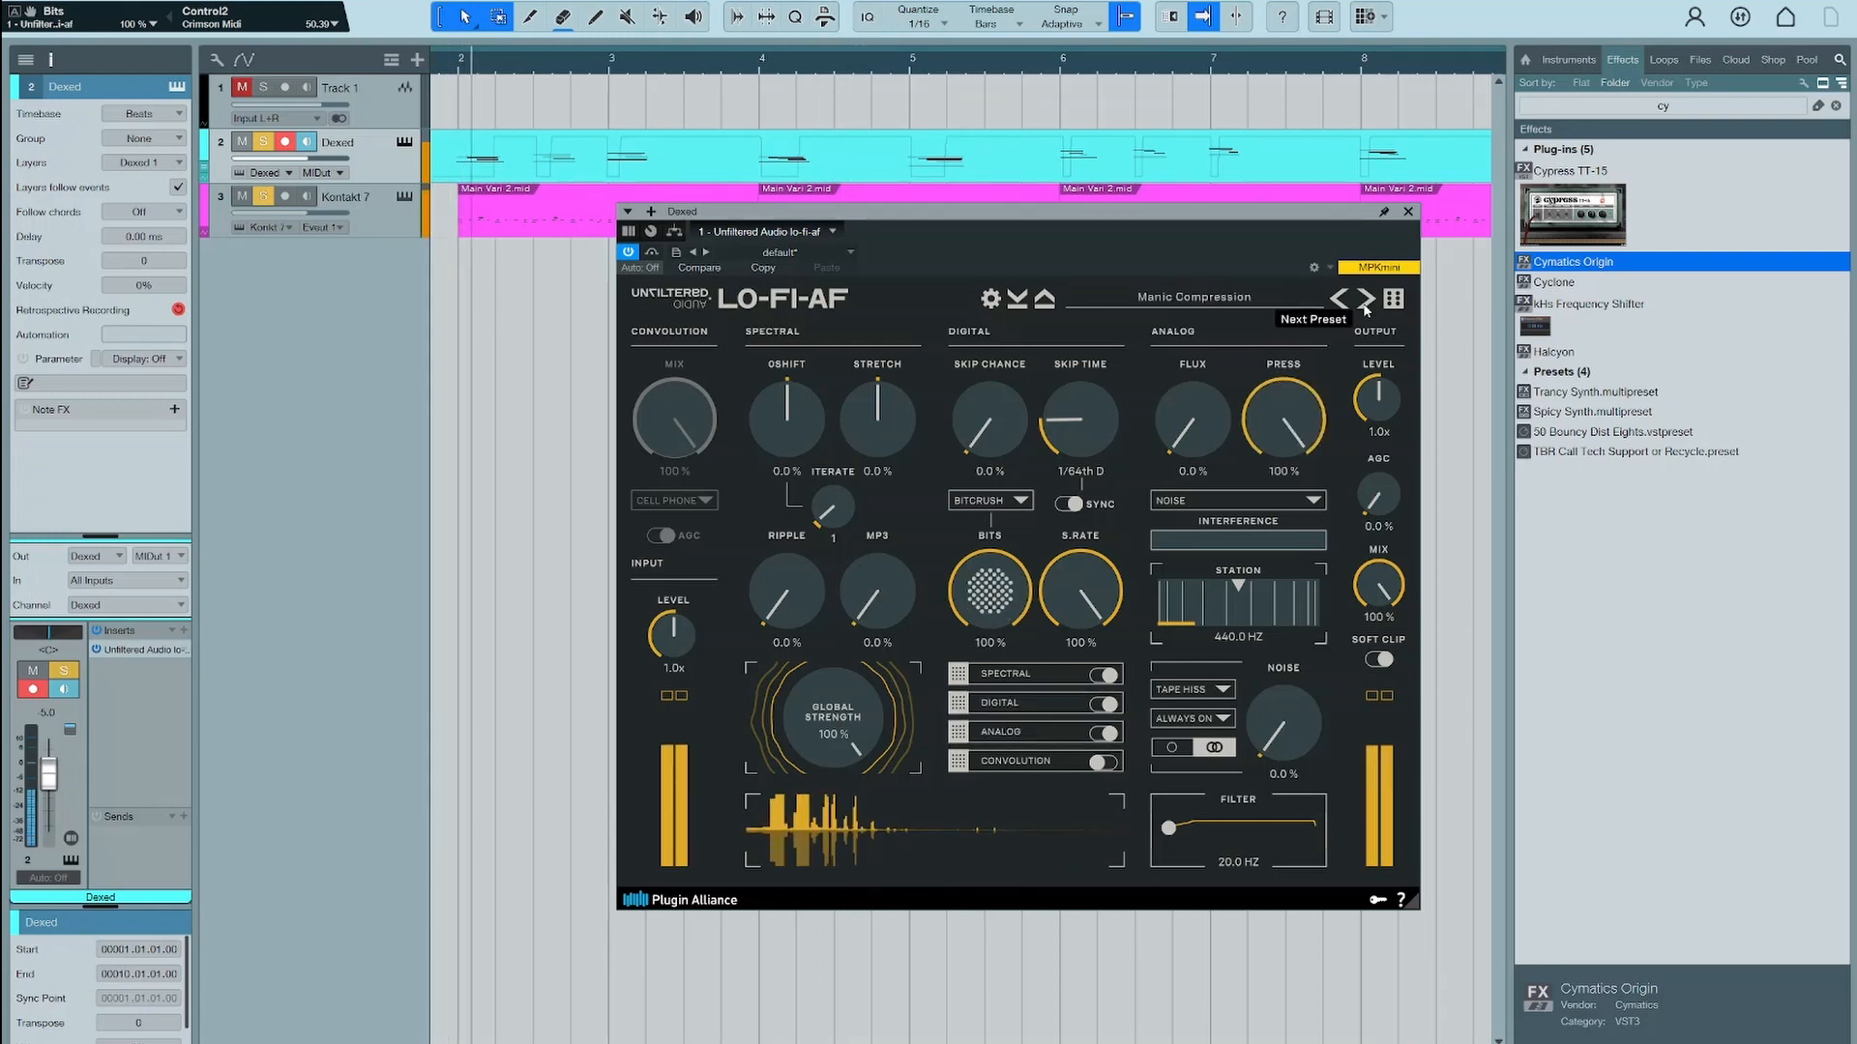
pyautogui.press('space')
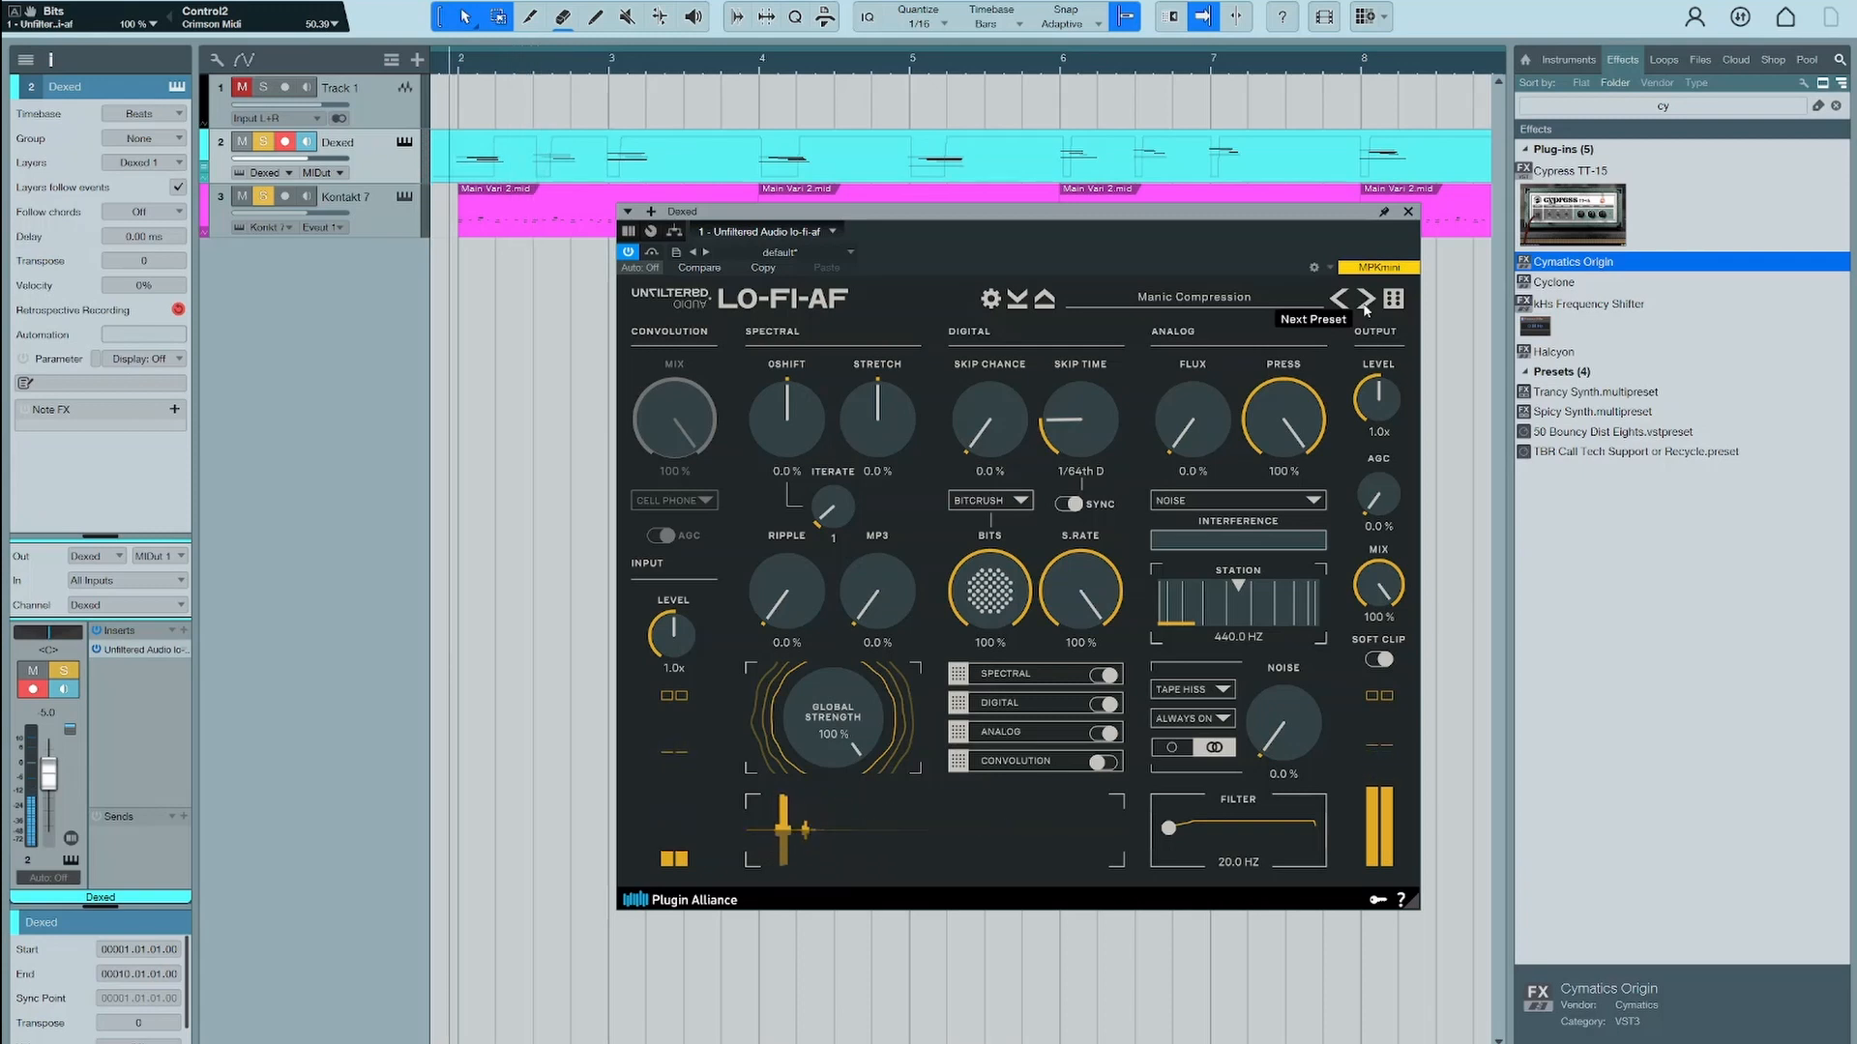
# Load the Older Vinyl factory preset from the Mild category in lo-fi-af and audition it during playback
pyautogui.click(1209, 302)
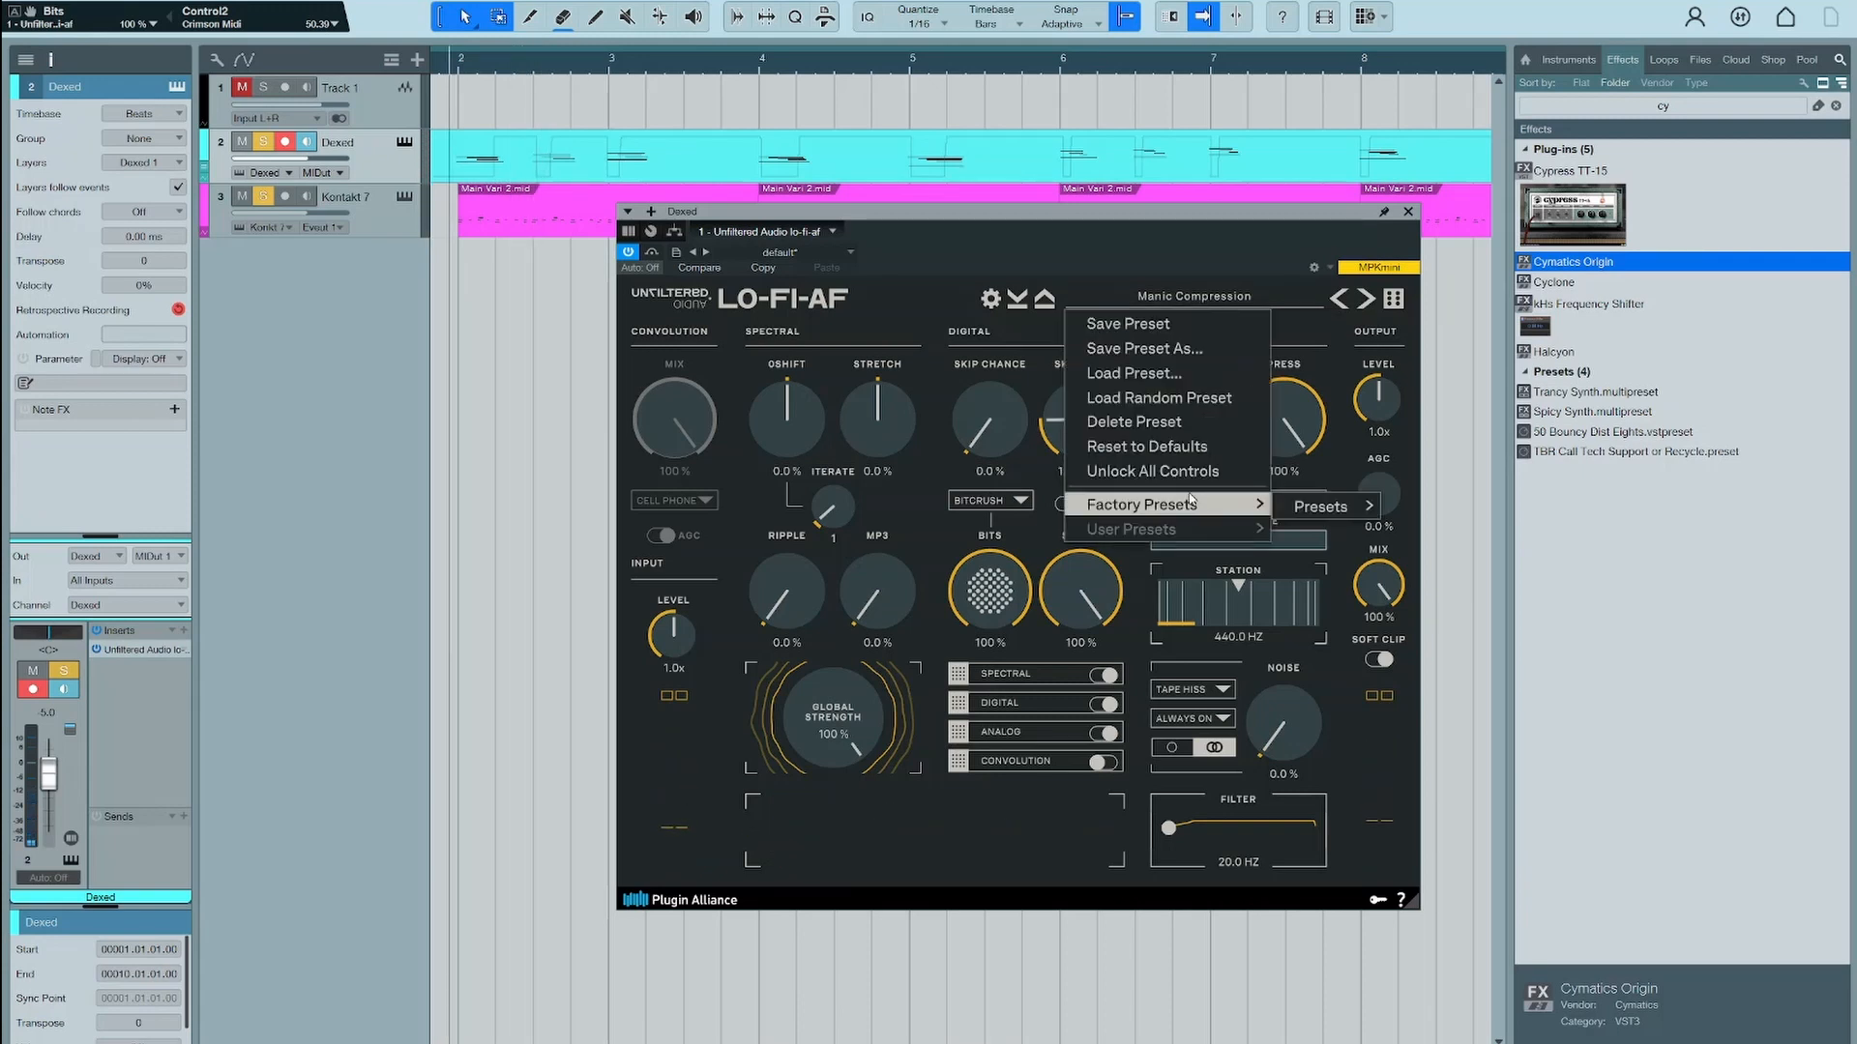
pyautogui.moveTo(1161, 503)
pyautogui.moveTo(1319, 505)
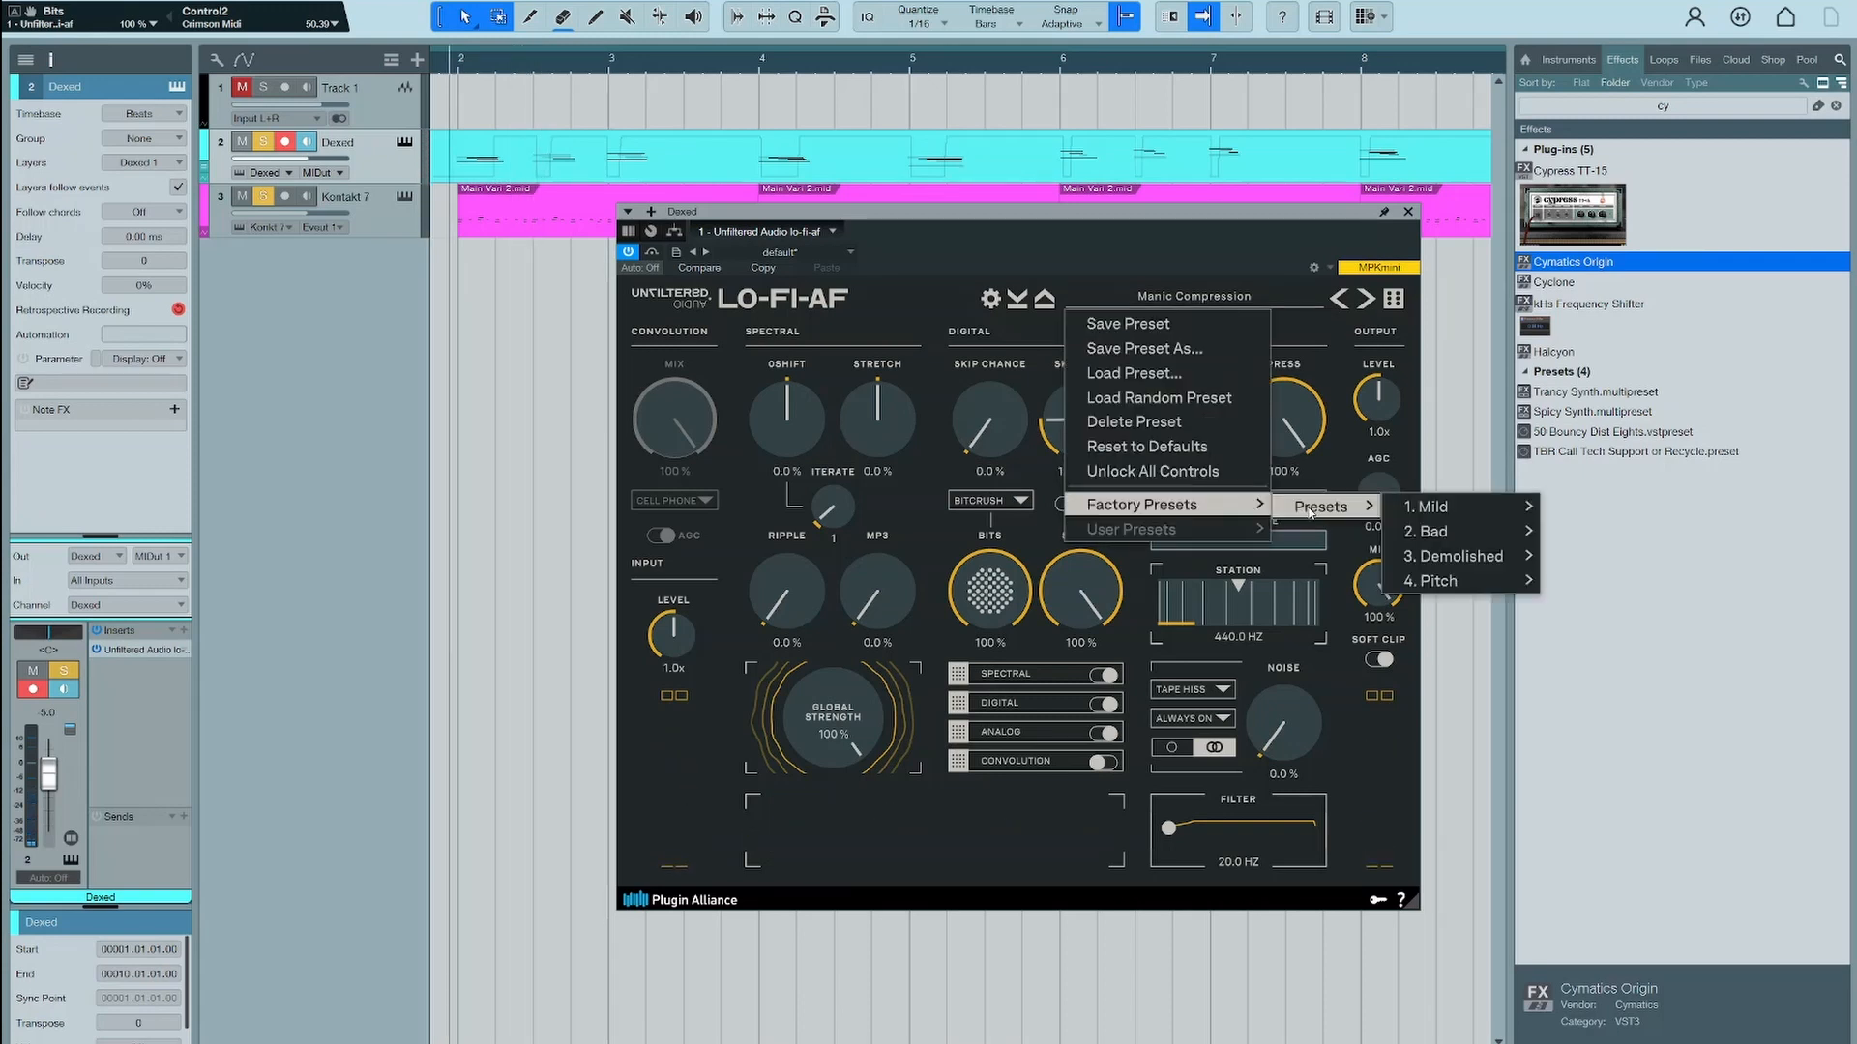
pyautogui.moveTo(1446, 515)
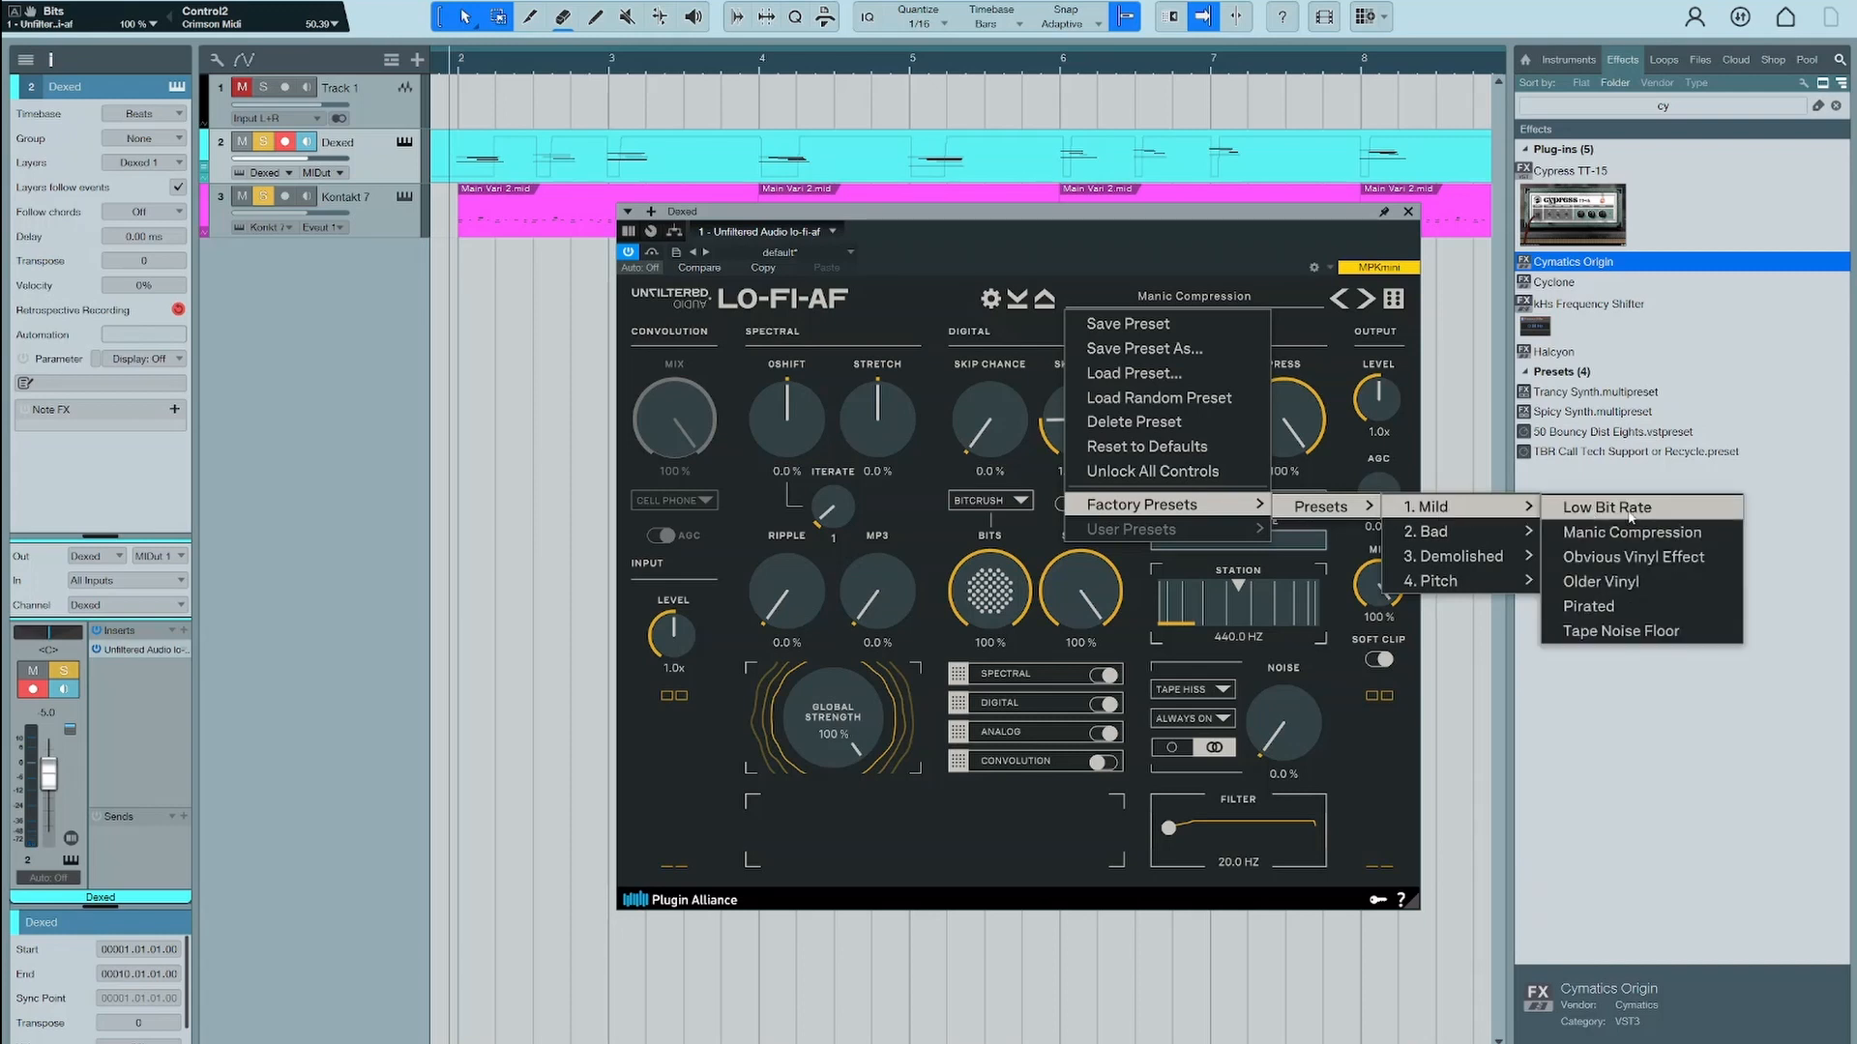
pyautogui.click(1670, 591)
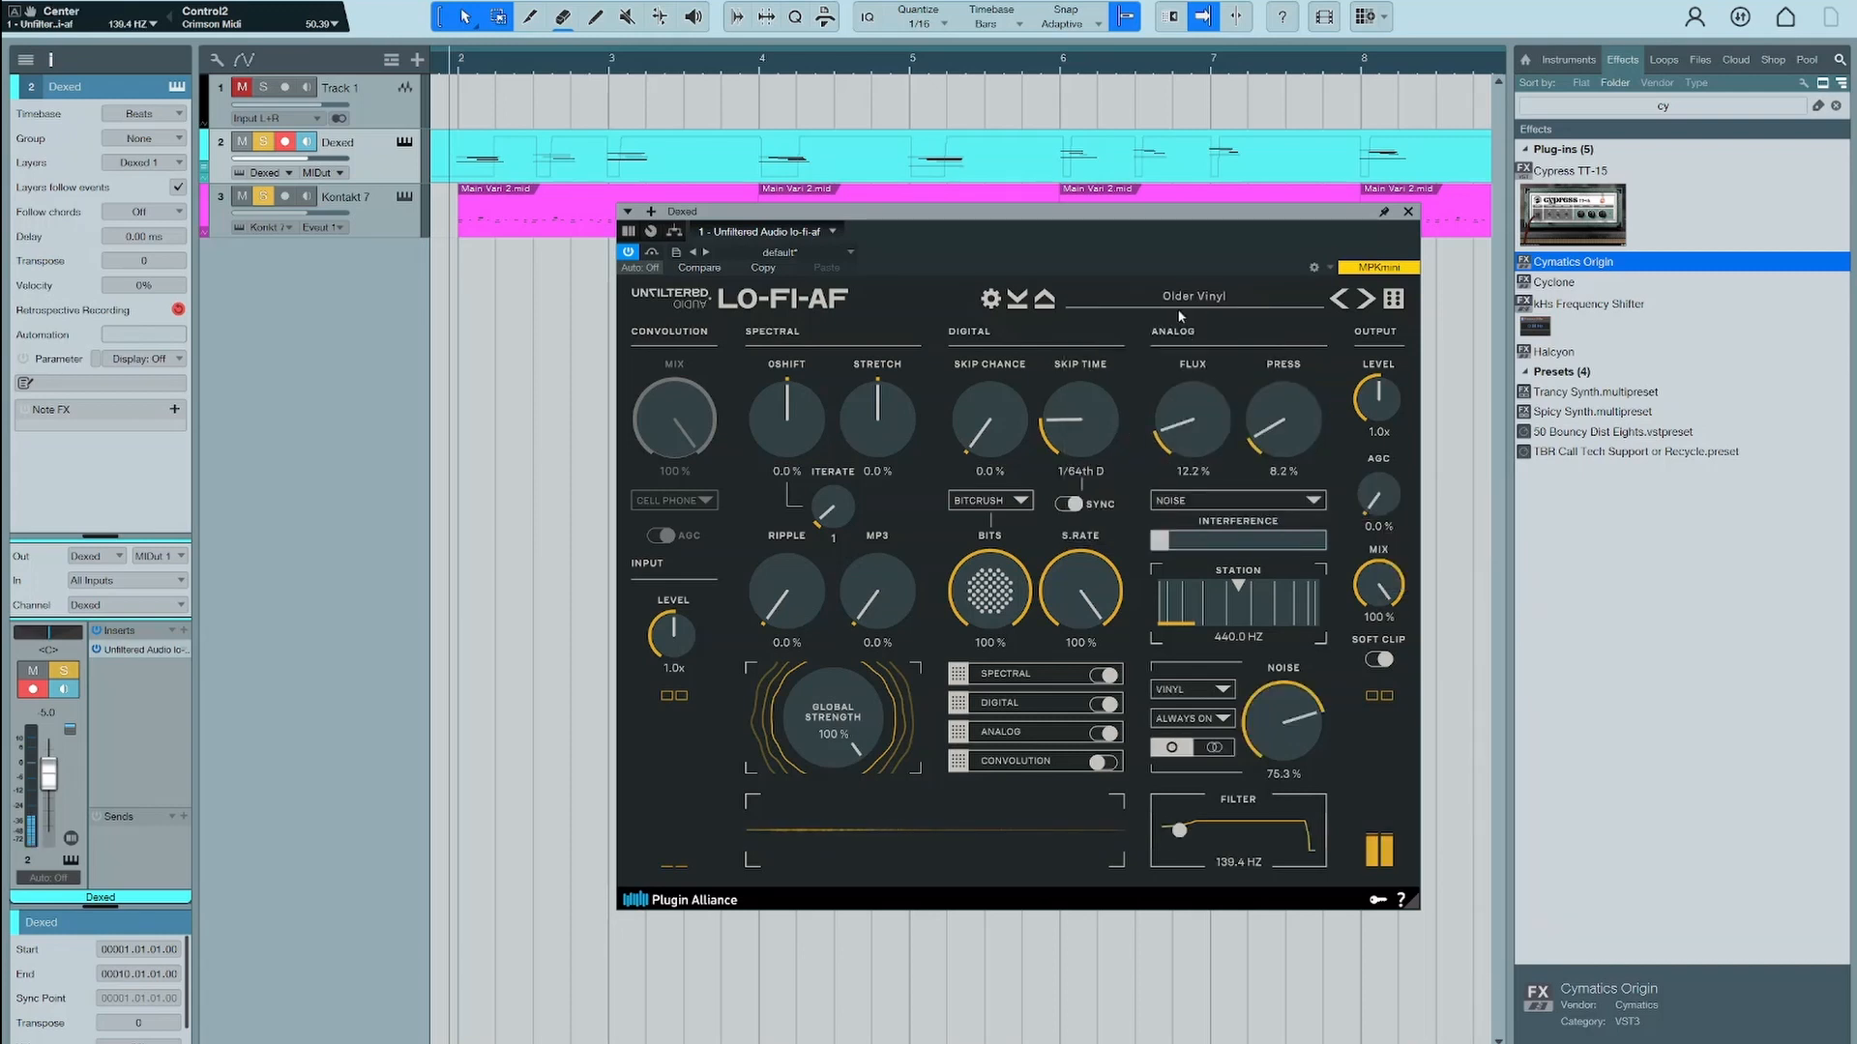
pyautogui.press('space')
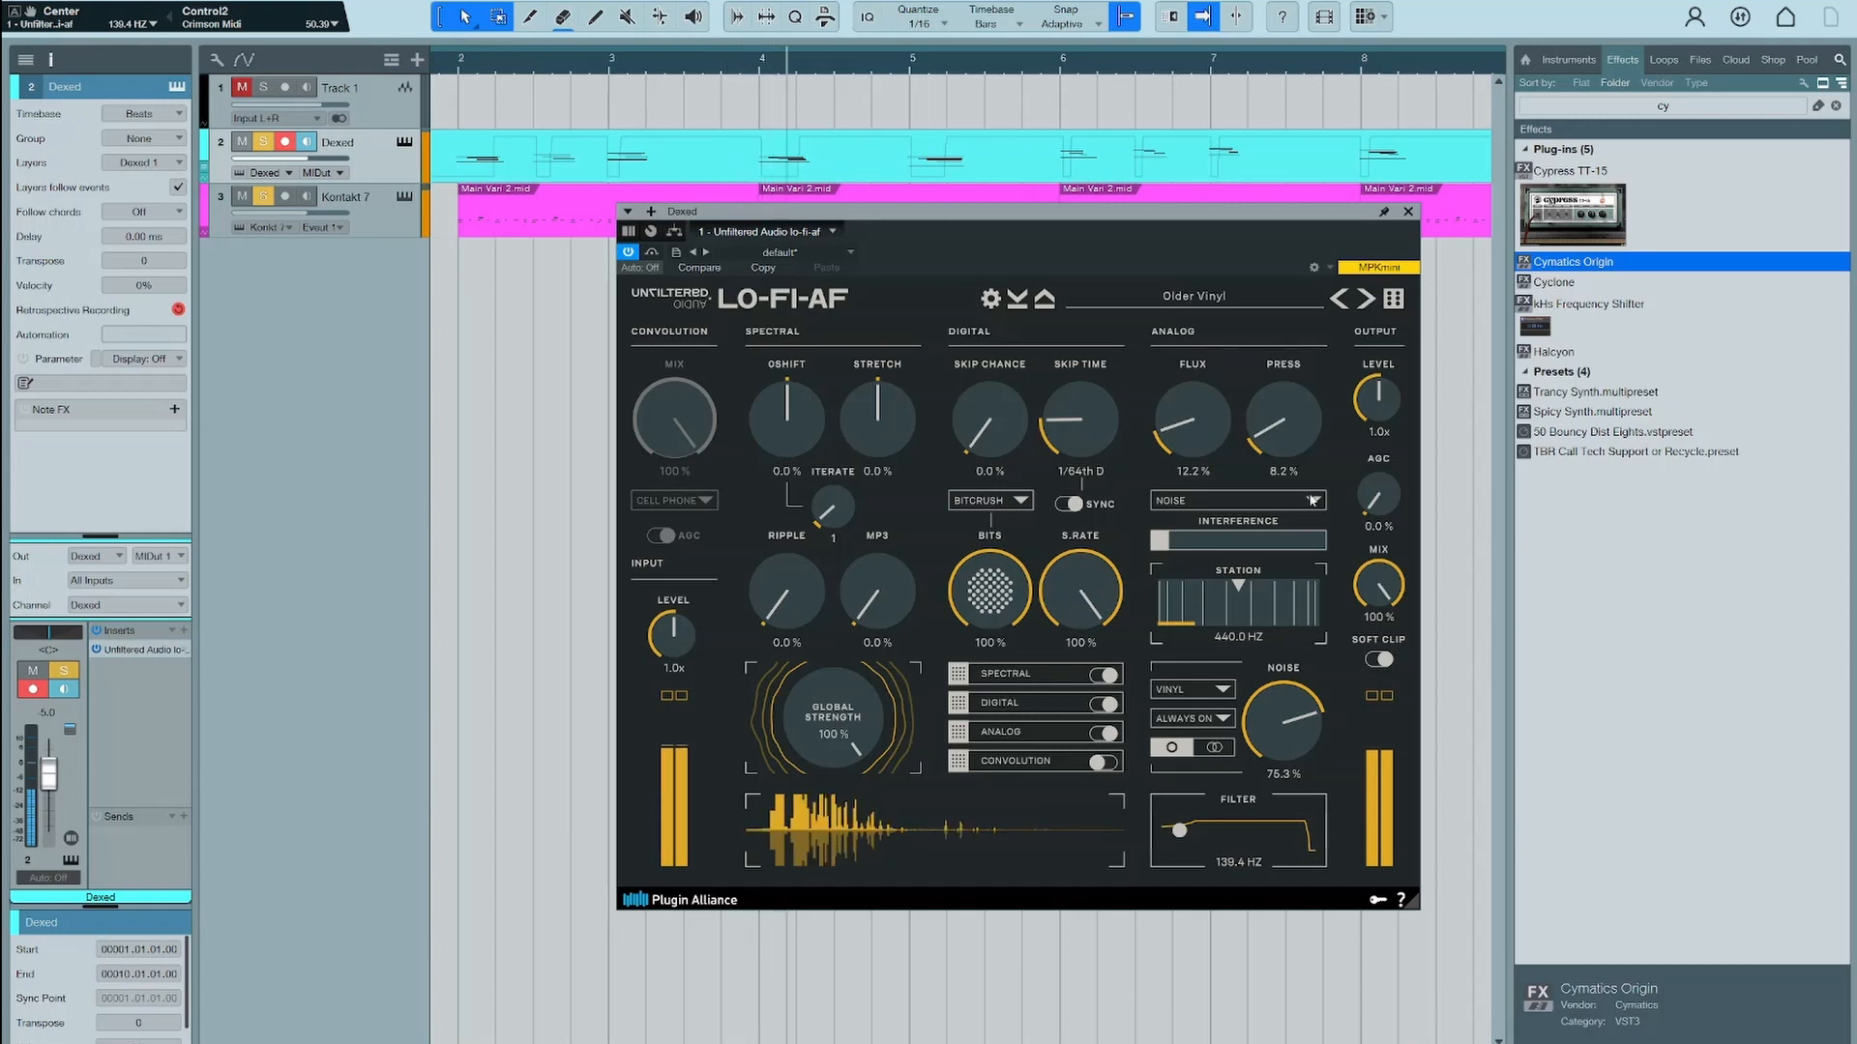
pyautogui.press('space')
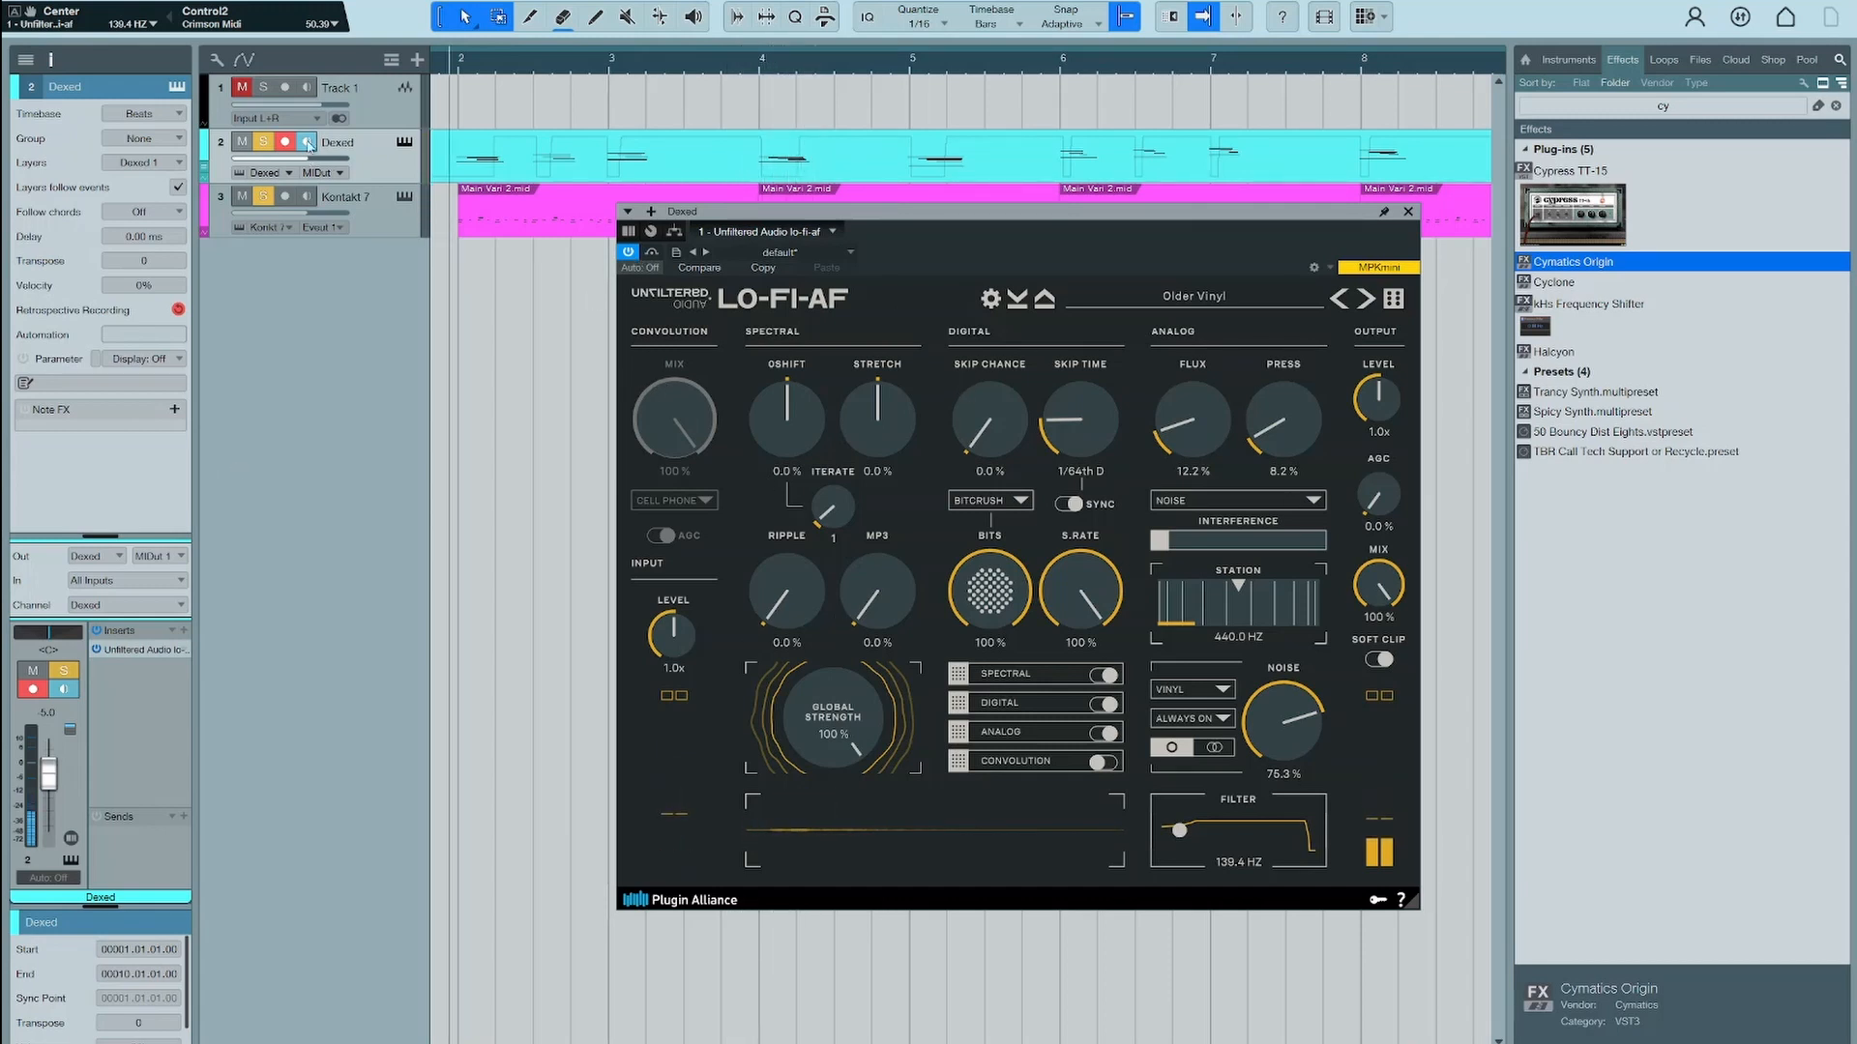
# Copy LoFi - Flux Light from Track 1 to Dexed and set Warble to 70%, time to 1835 ms, and instability to 49% with Jitter
pyautogui.click(369, 105)
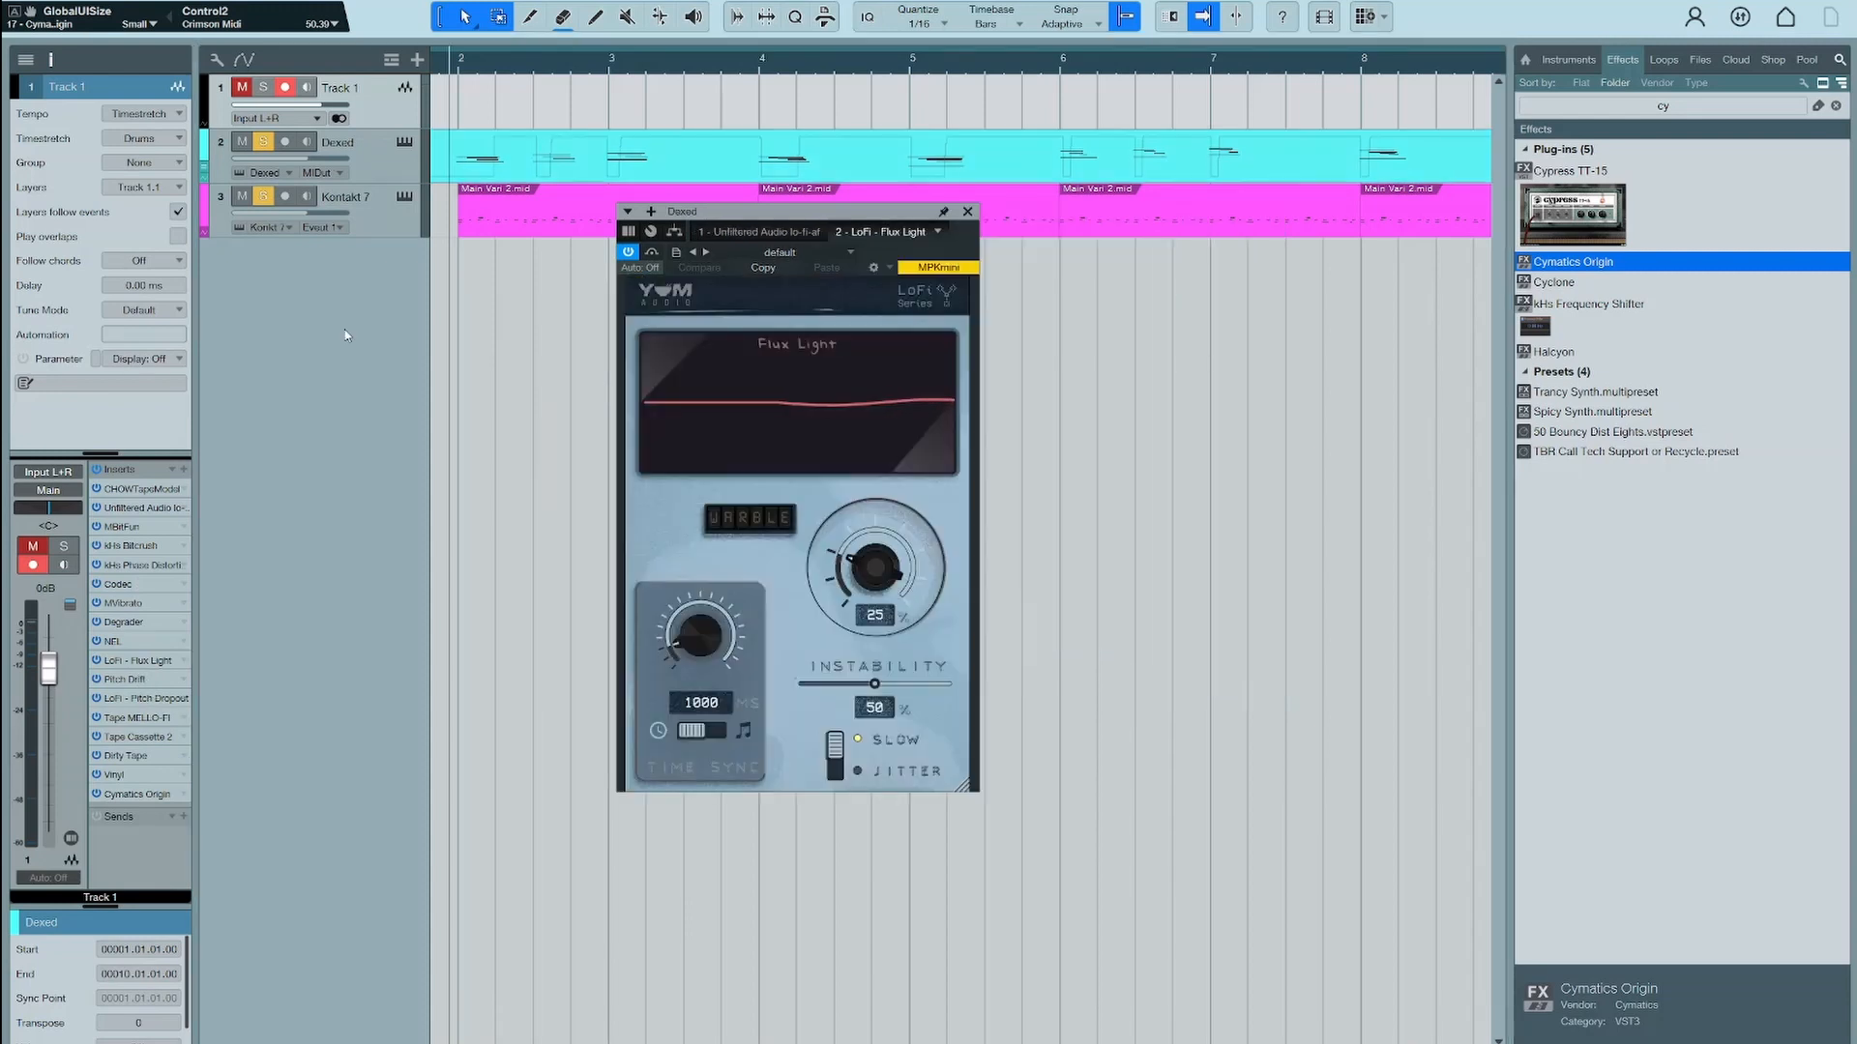
pyautogui.moveTo(878, 559); pyautogui.dragTo(861, 528)
pyautogui.moveTo(706, 639); pyautogui.dragTo(721, 613)
pyautogui.moveTo(874, 684); pyautogui.dragTo(846, 762)
pyautogui.click(842, 760)
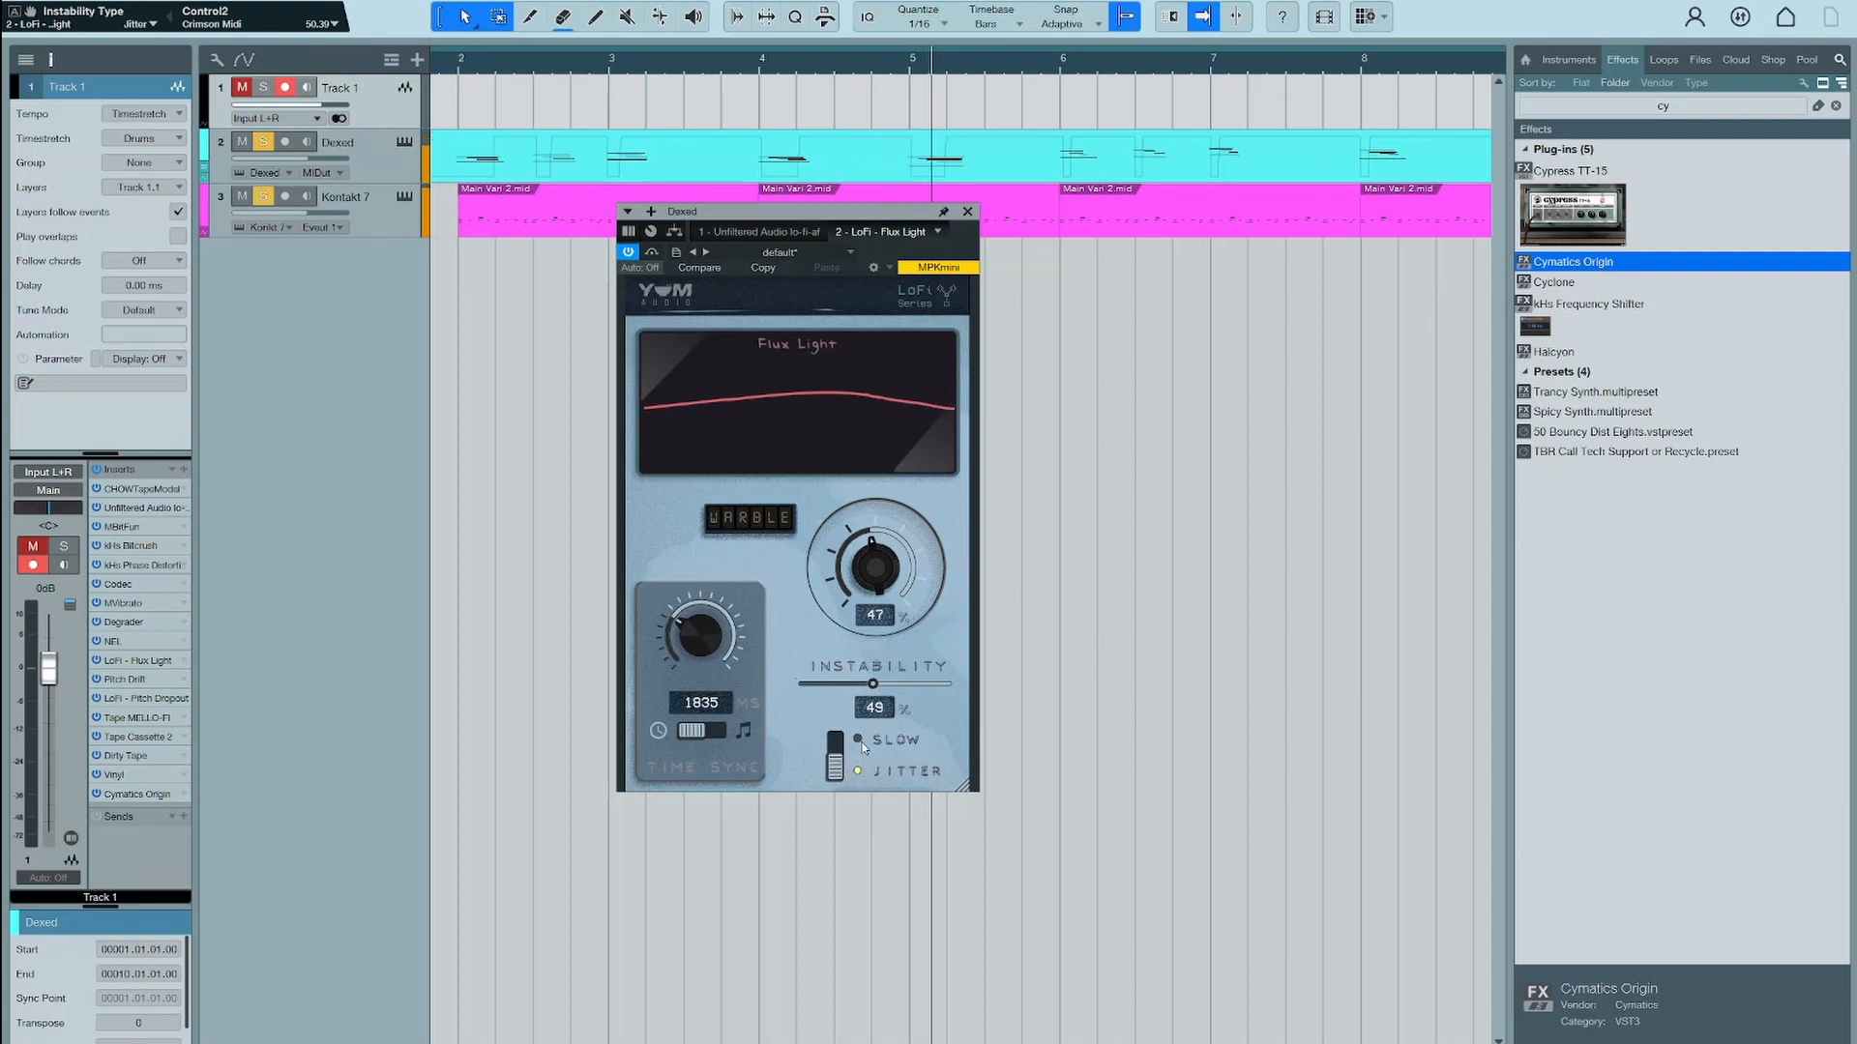
pyautogui.moveTo(881, 564); pyautogui.dragTo(914, 504)
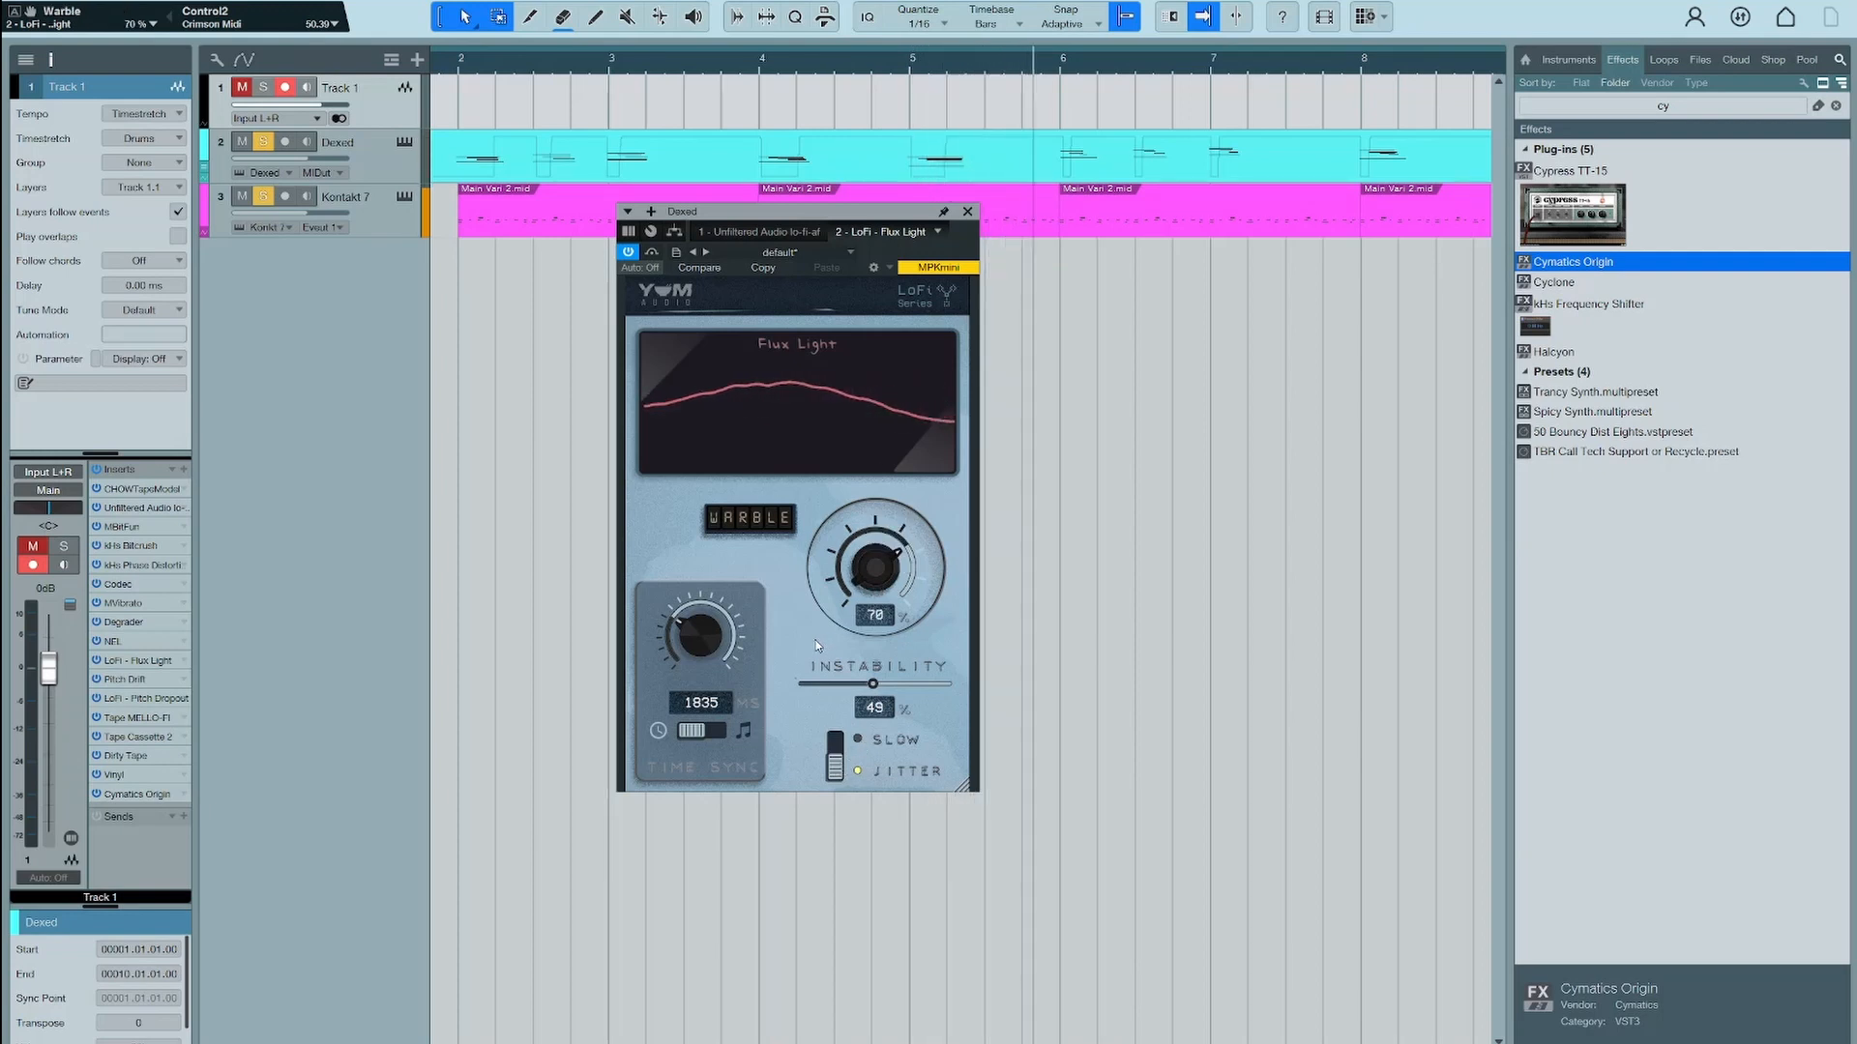
# Add Pro EQ to the Dexed track with a high cut at 2.53 kHz, and stop playback after listening
pyautogui.click(371, 170)
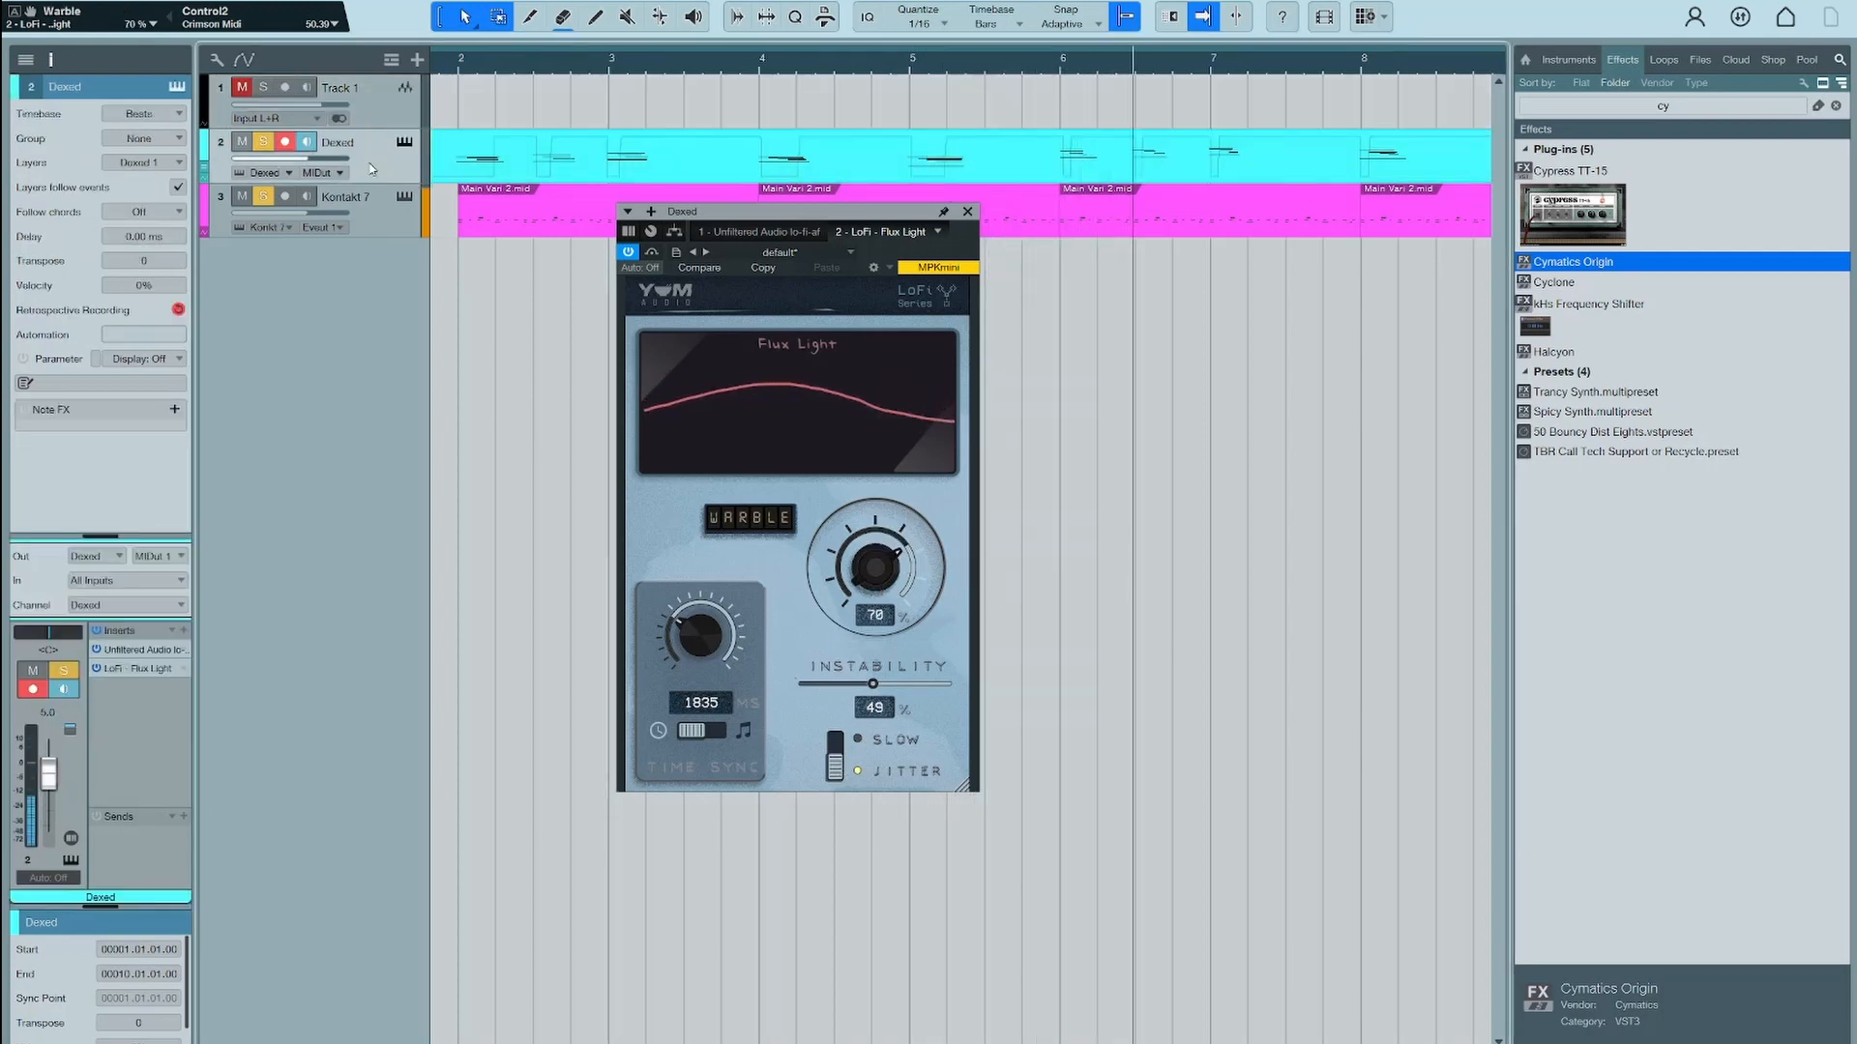
pyautogui.click(190, 628)
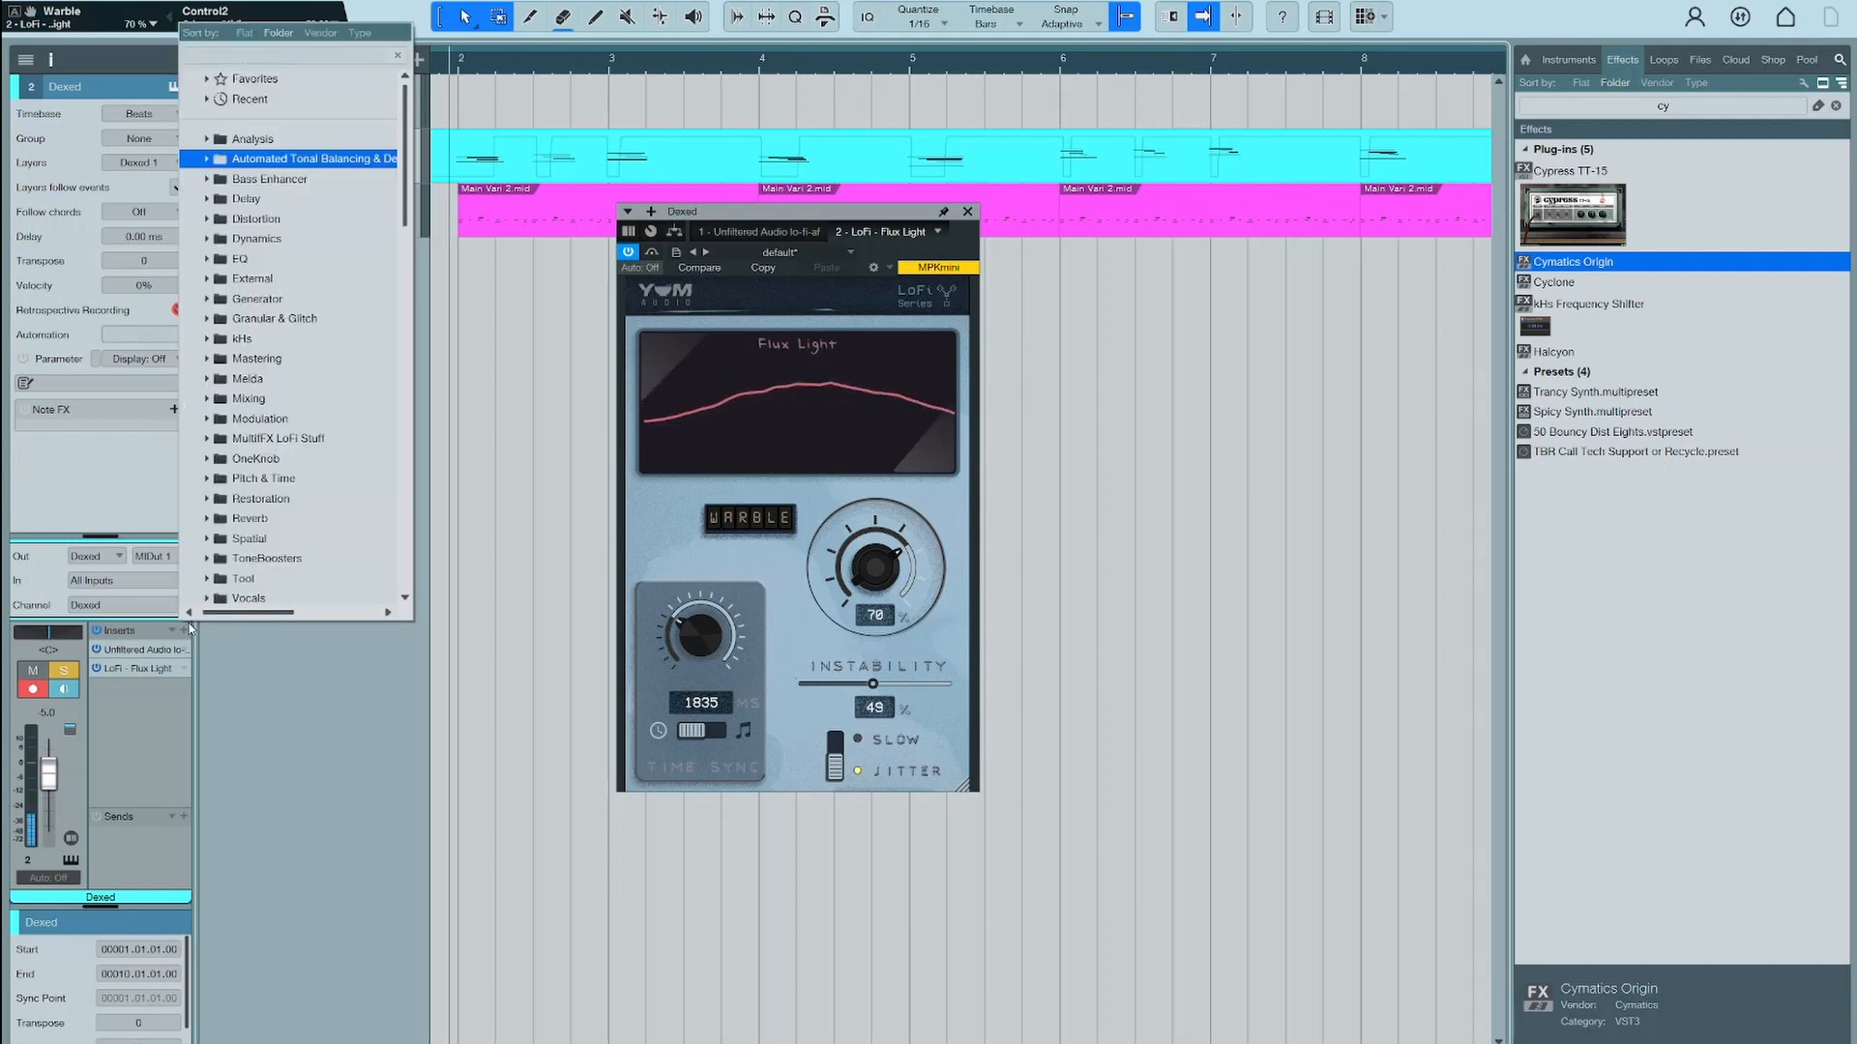
pyautogui.write('pro')
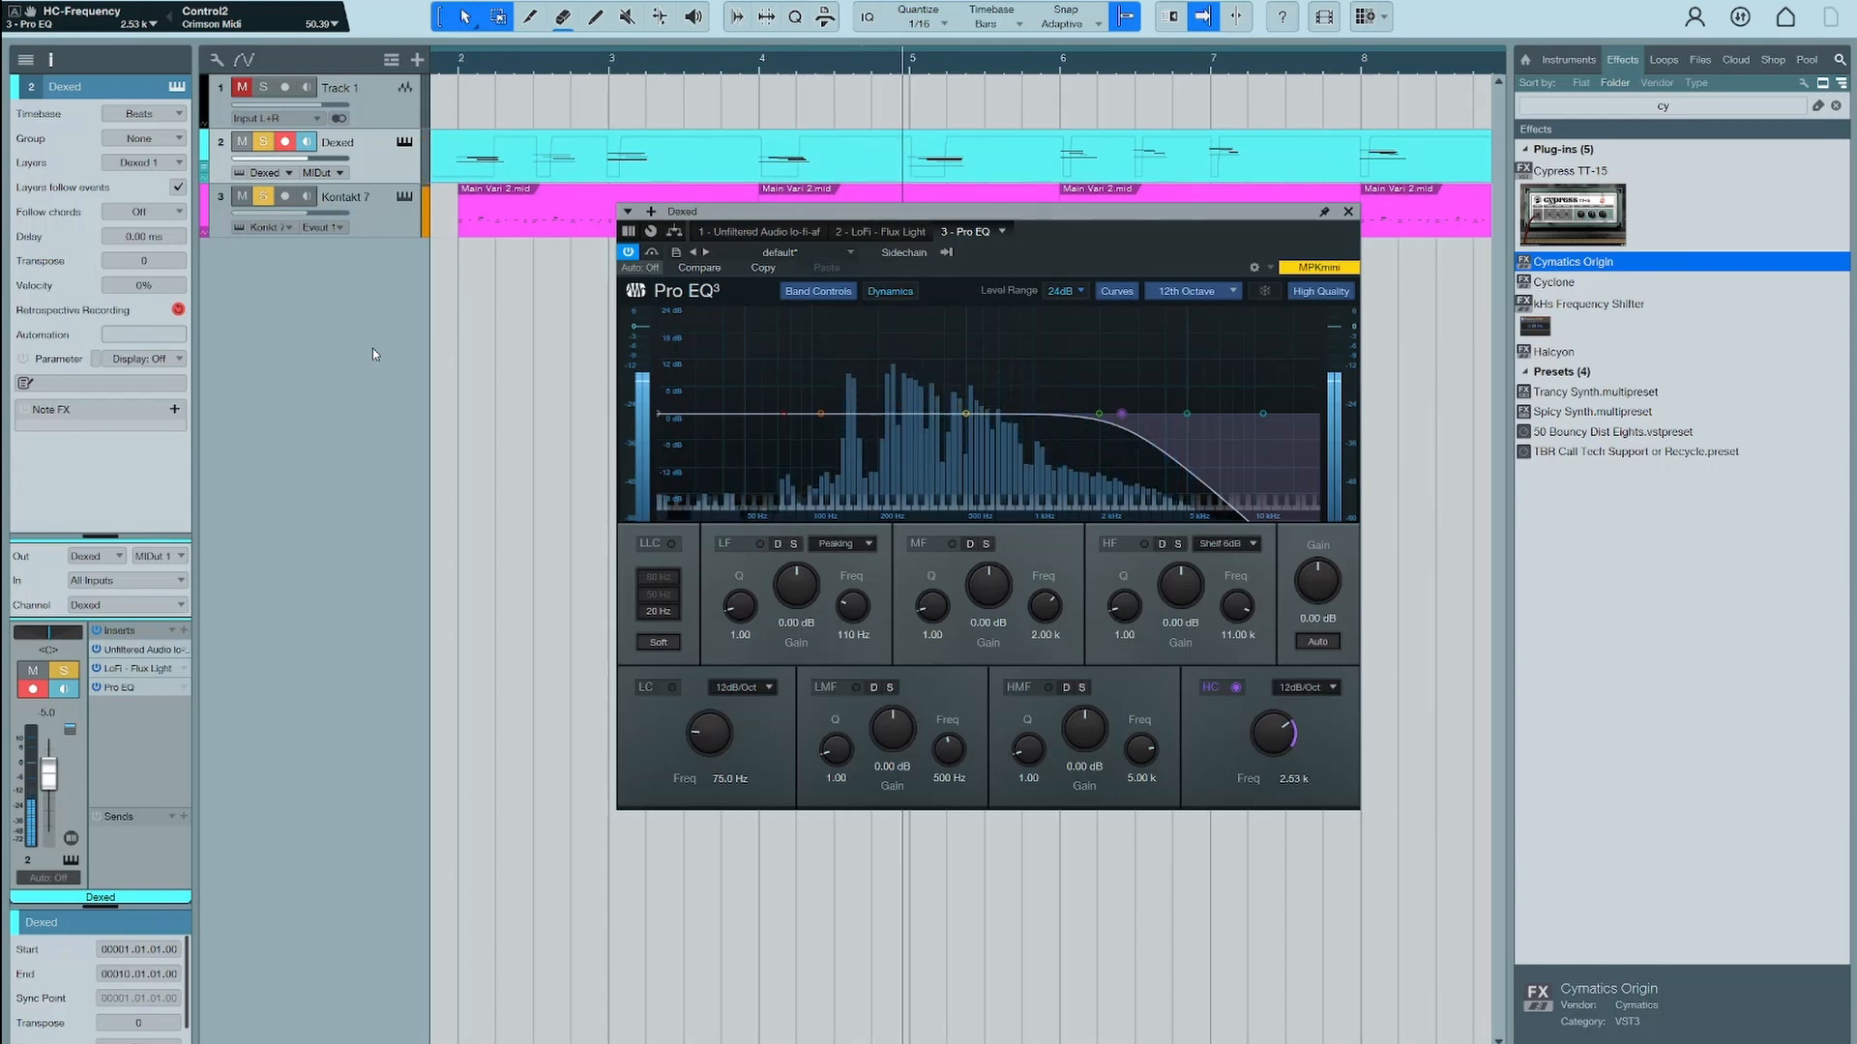
pyautogui.press('space')
# Copy Codec from Track 1 to the Dexed track and start playback with Dexed selected
pyautogui.click(384, 106)
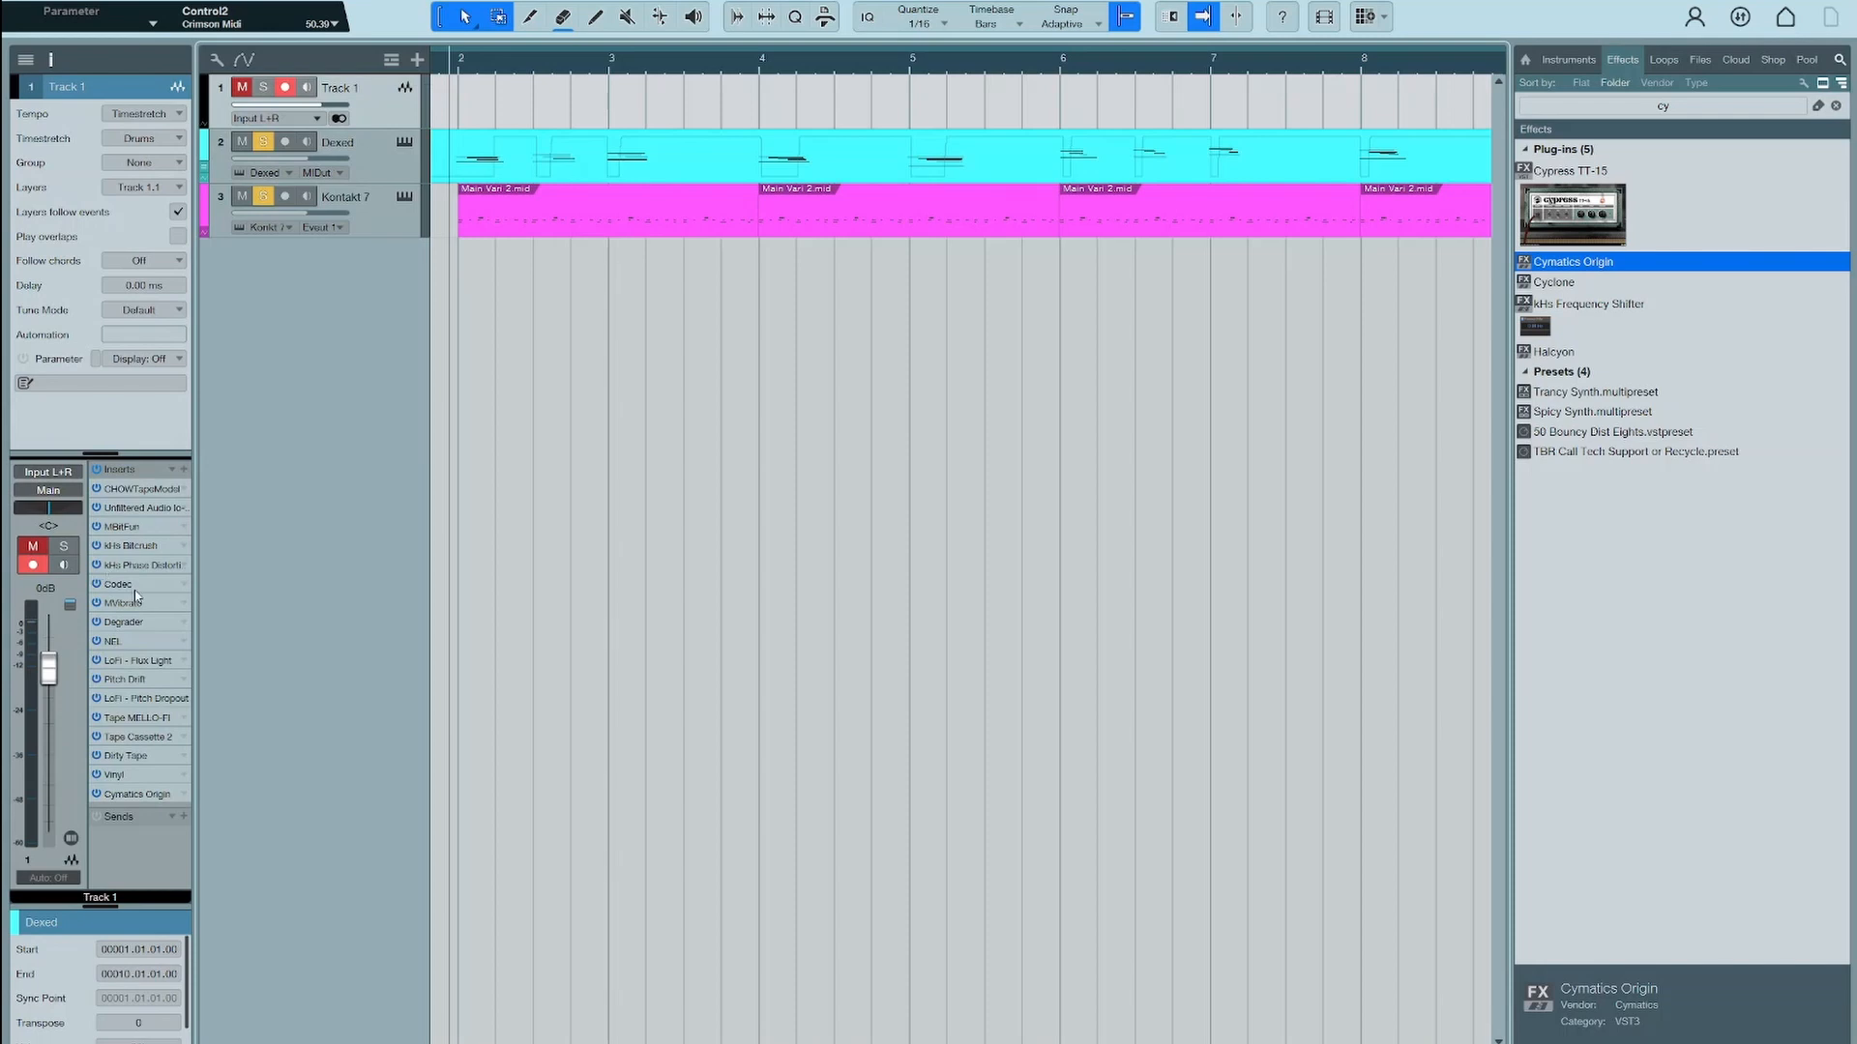
pyautogui.moveTo(143, 595); pyautogui.dragTo(290, 155)
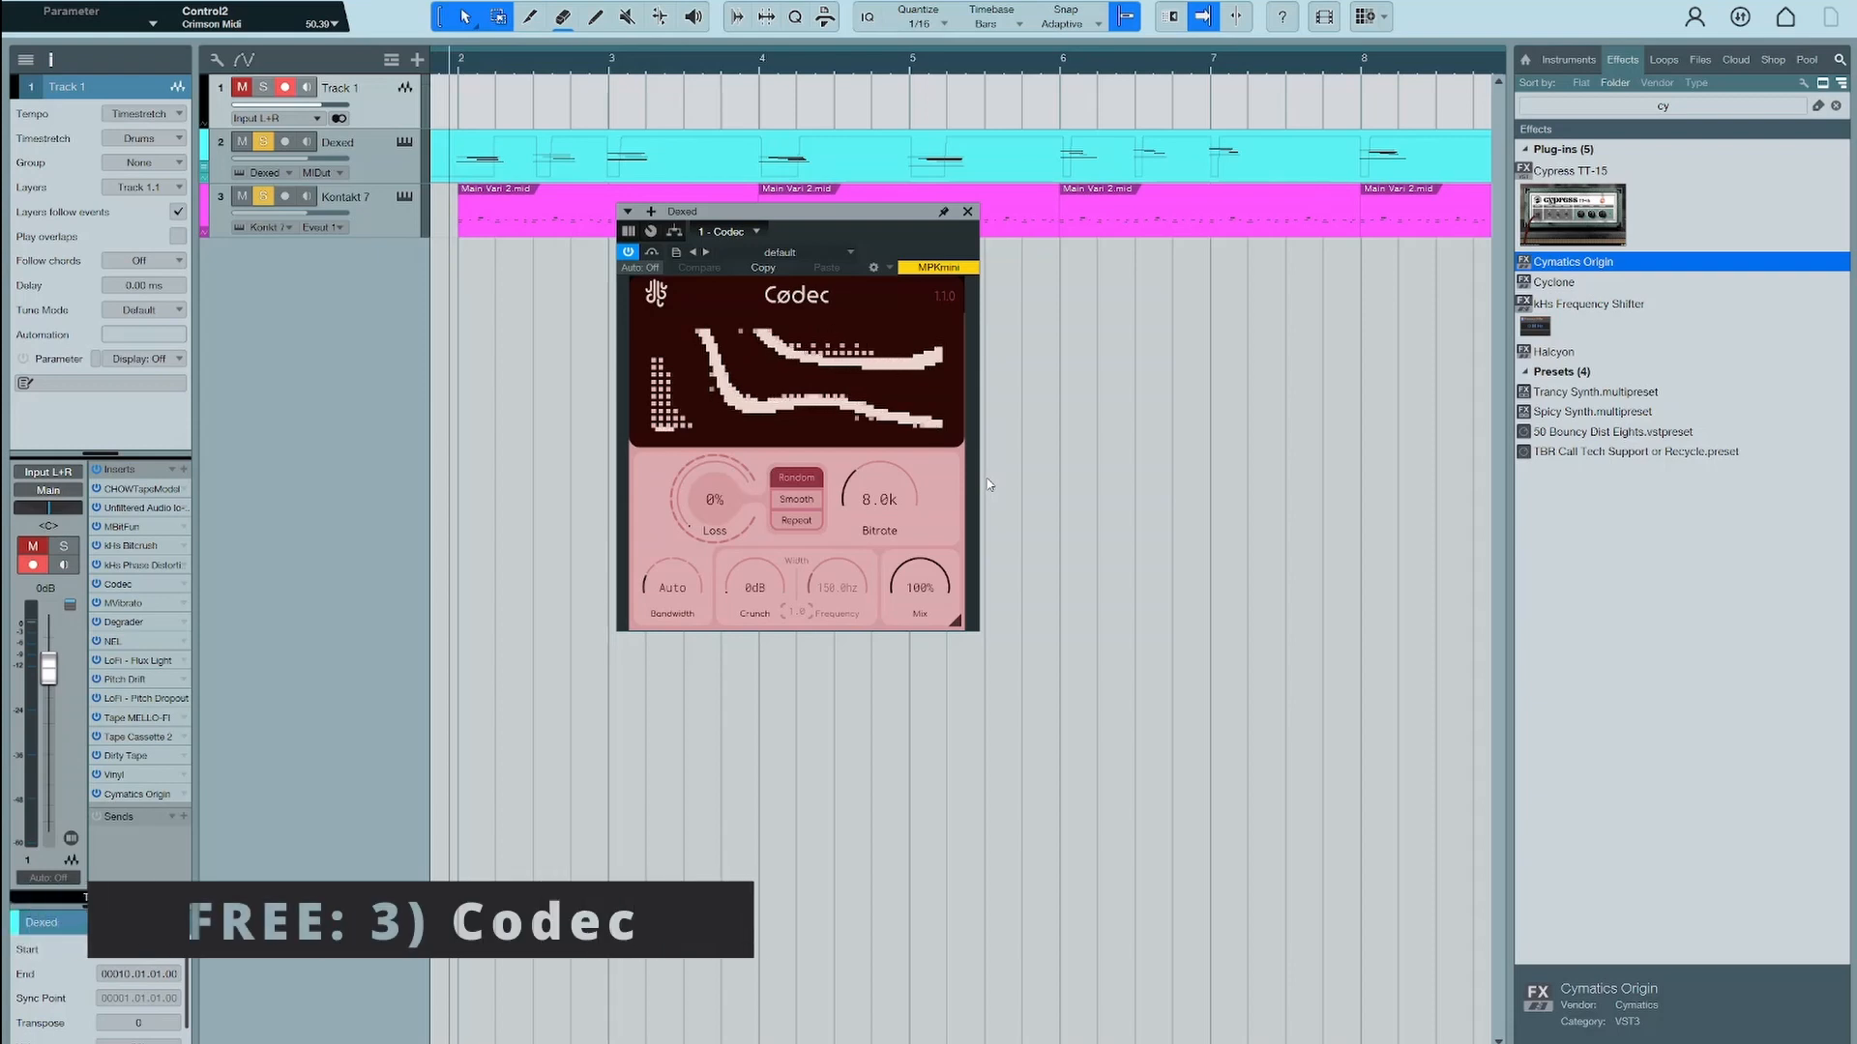
pyautogui.press('space')
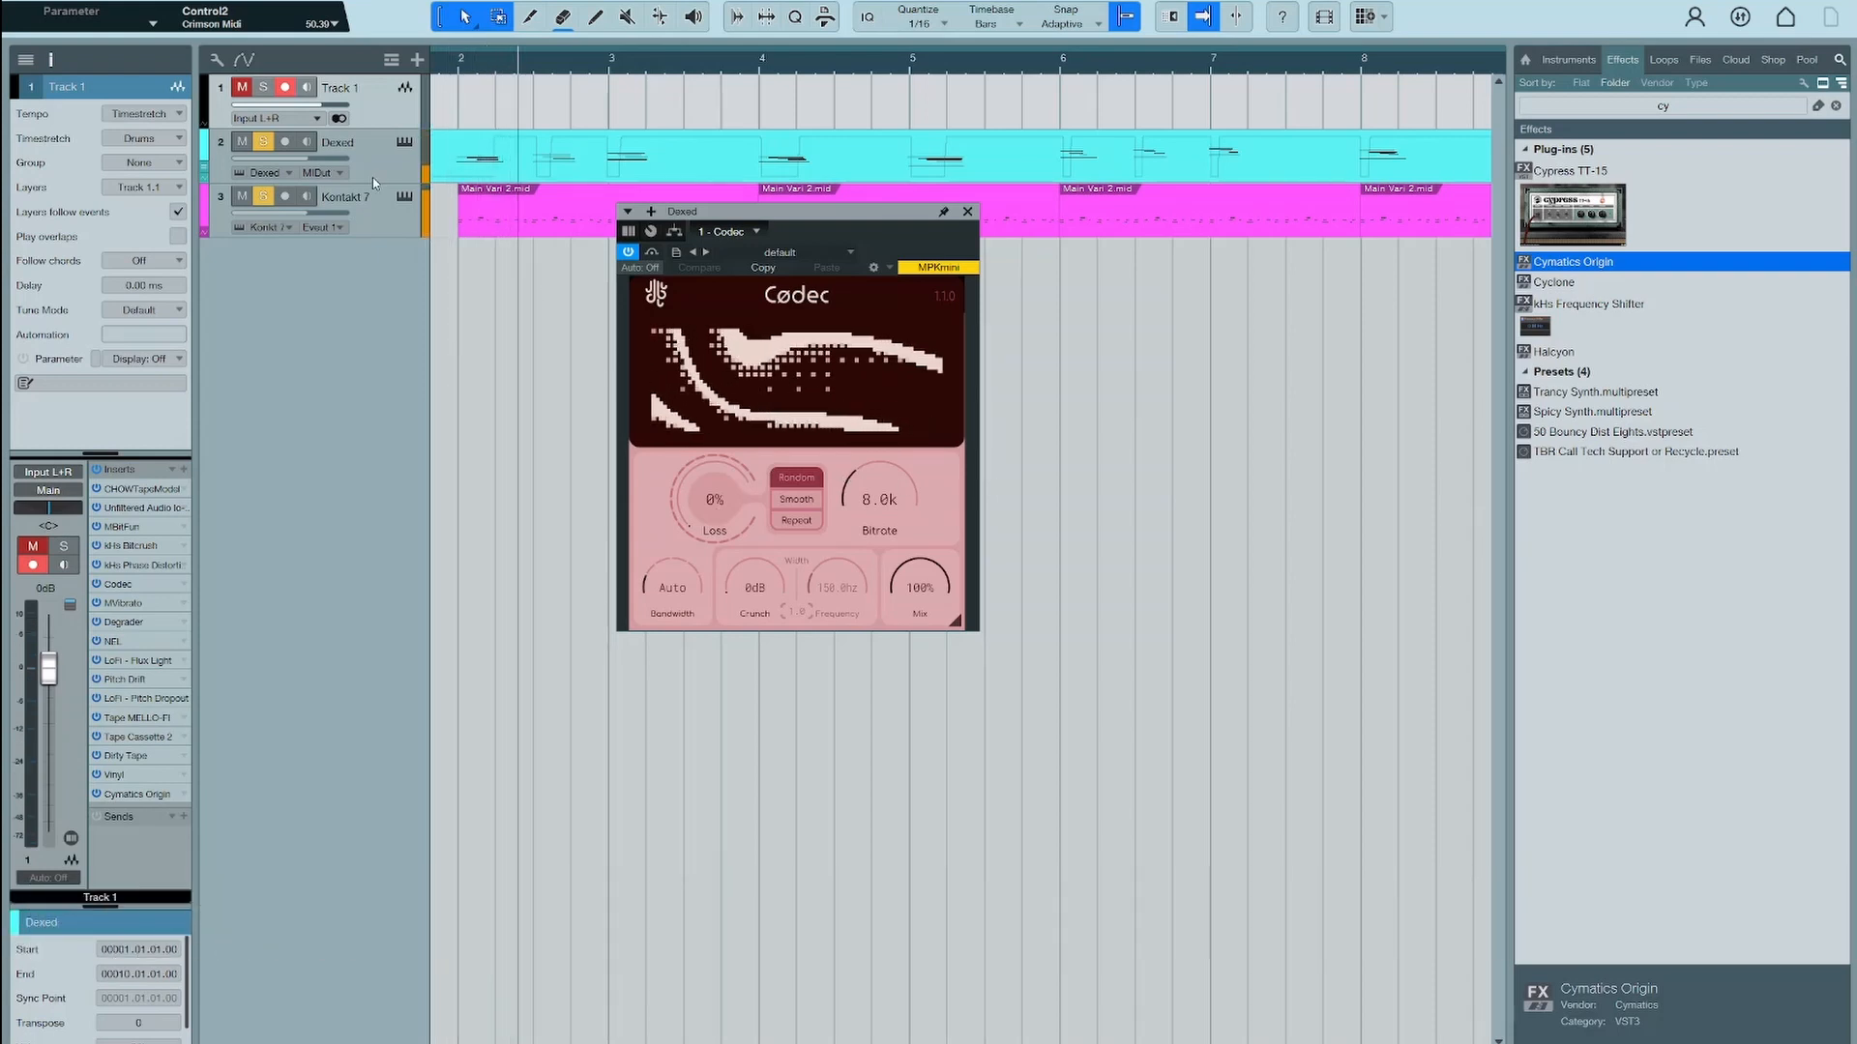
pyautogui.click(373, 177)
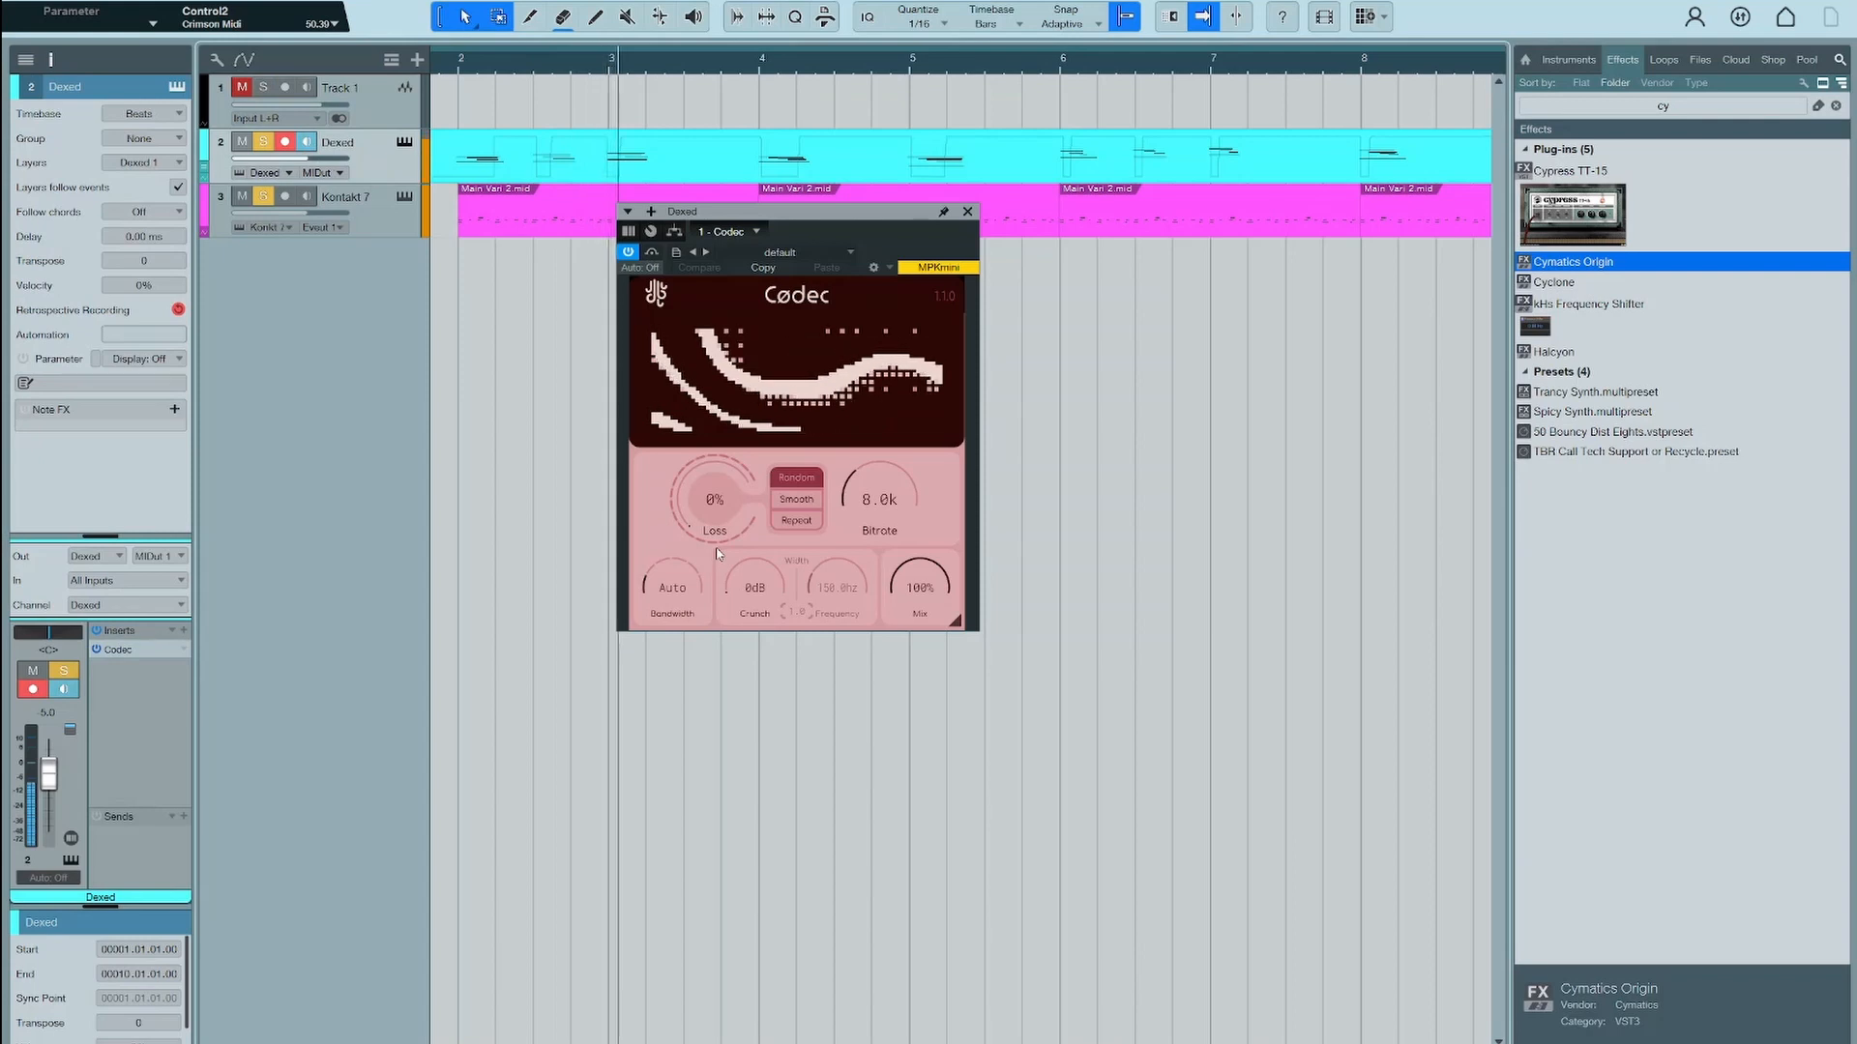
# Audition Codec's controls, ending with 19% loss, 4.7k bitrate, Repeat mode, 4 kHz bandwidth, 0.17 dB crunch and 5.6 kHz frequency
pyautogui.moveTo(718, 492); pyautogui.dragTo(730, 462)
pyautogui.moveTo(878, 501); pyautogui.dragTo(876, 447)
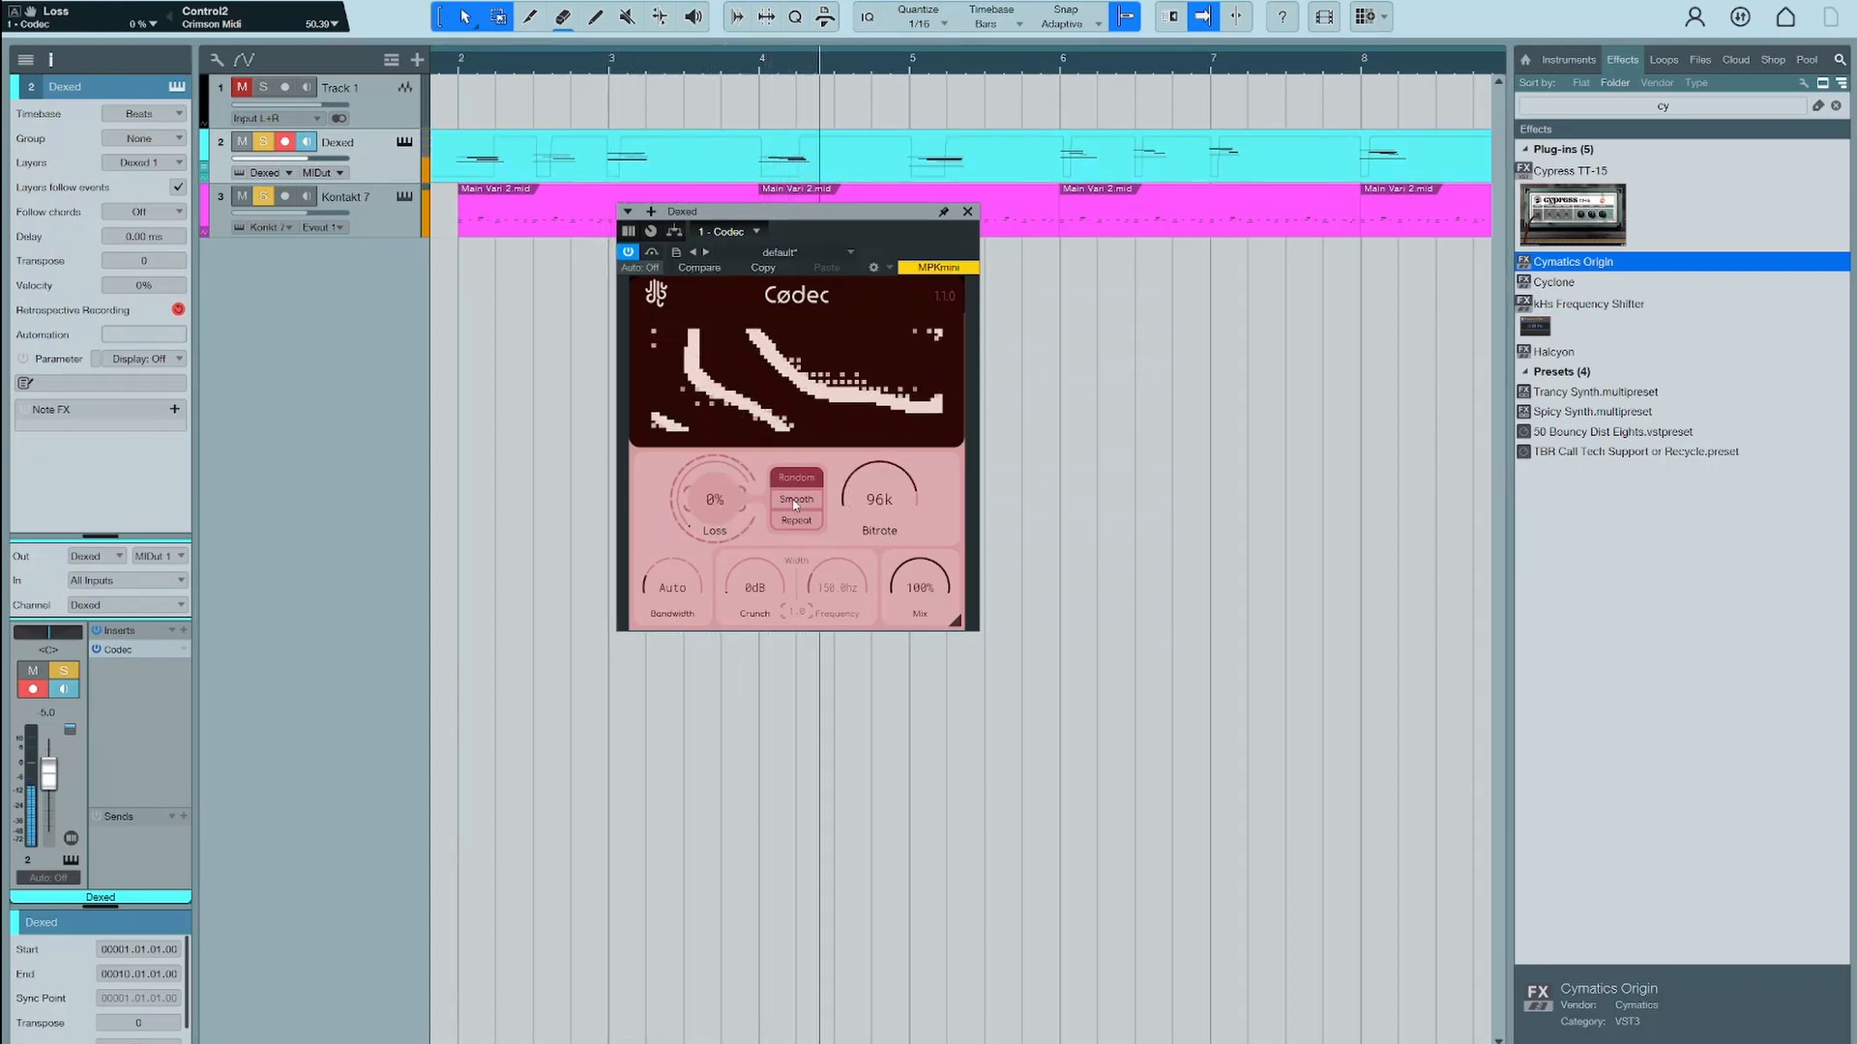
pyautogui.click(795, 500)
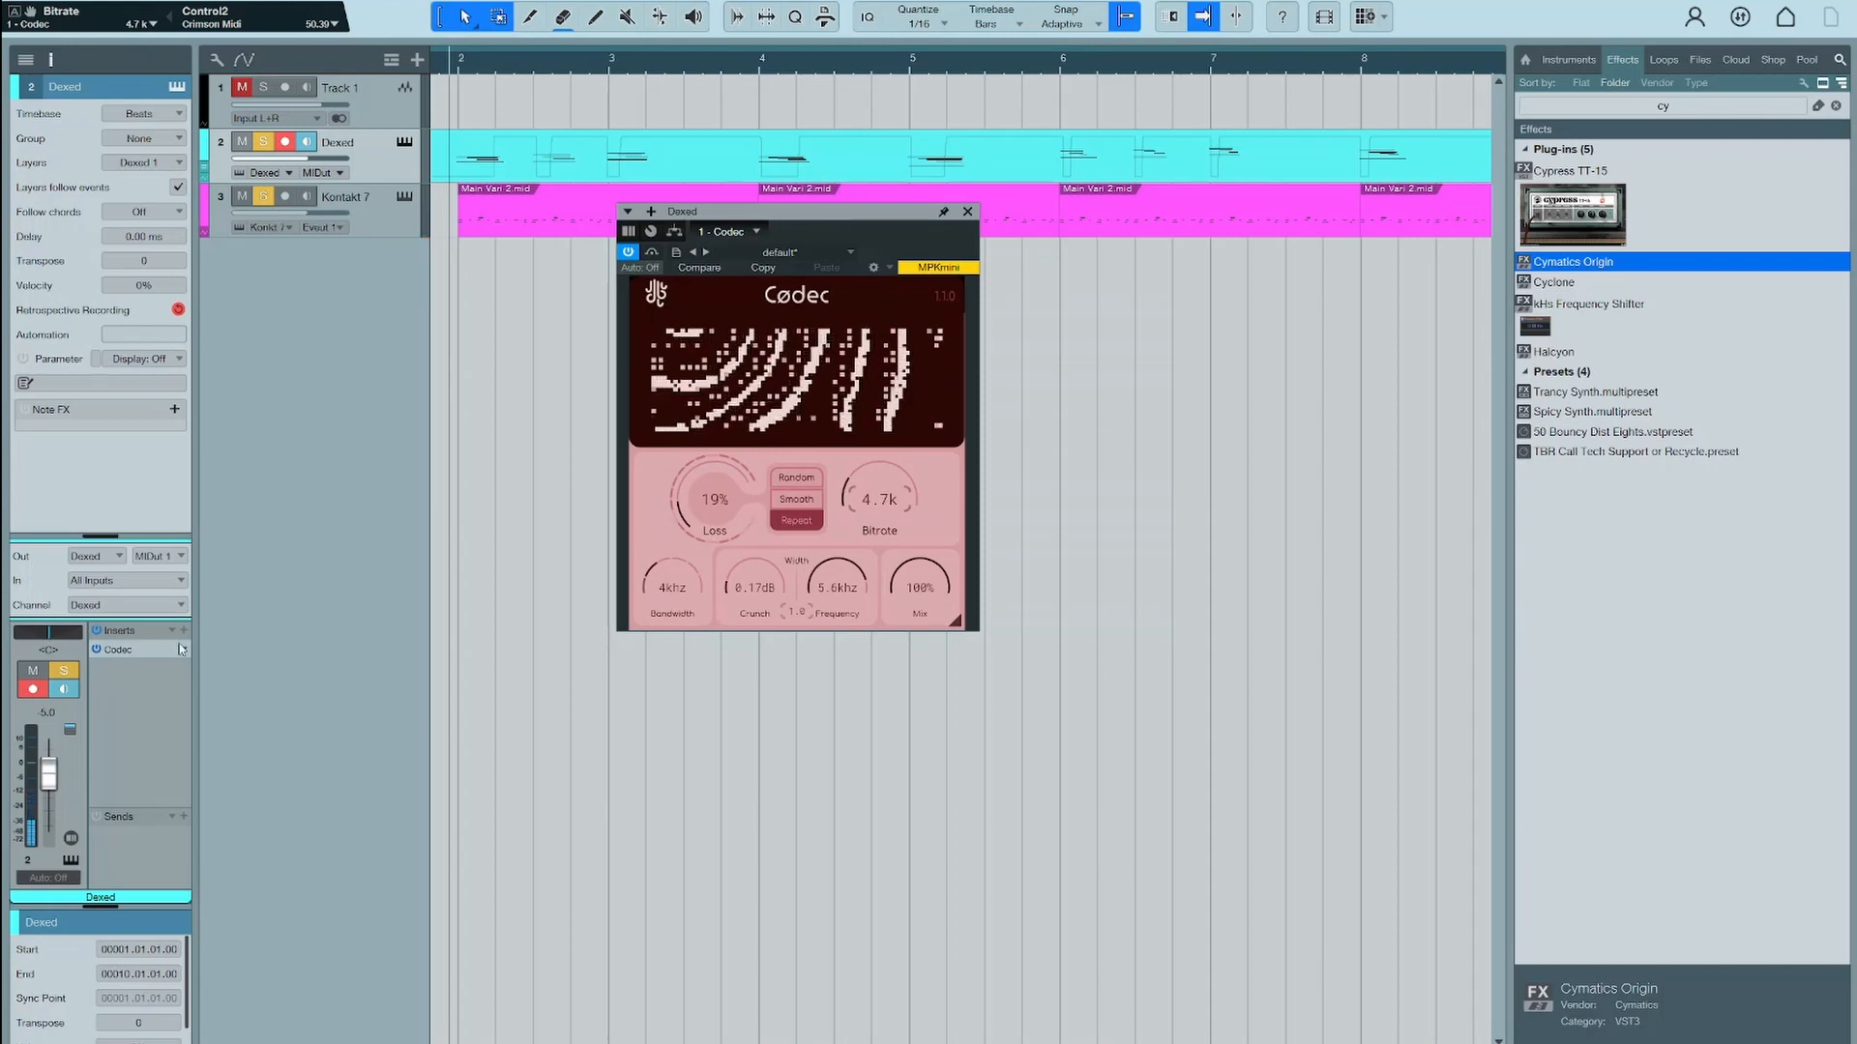
# Remove Codec from the Dexed inserts and copy Cymatics Origin from Track 1 to the Dexed track
pyautogui.click(182, 649)
pyautogui.click(235, 869)
pyautogui.click(379, 97)
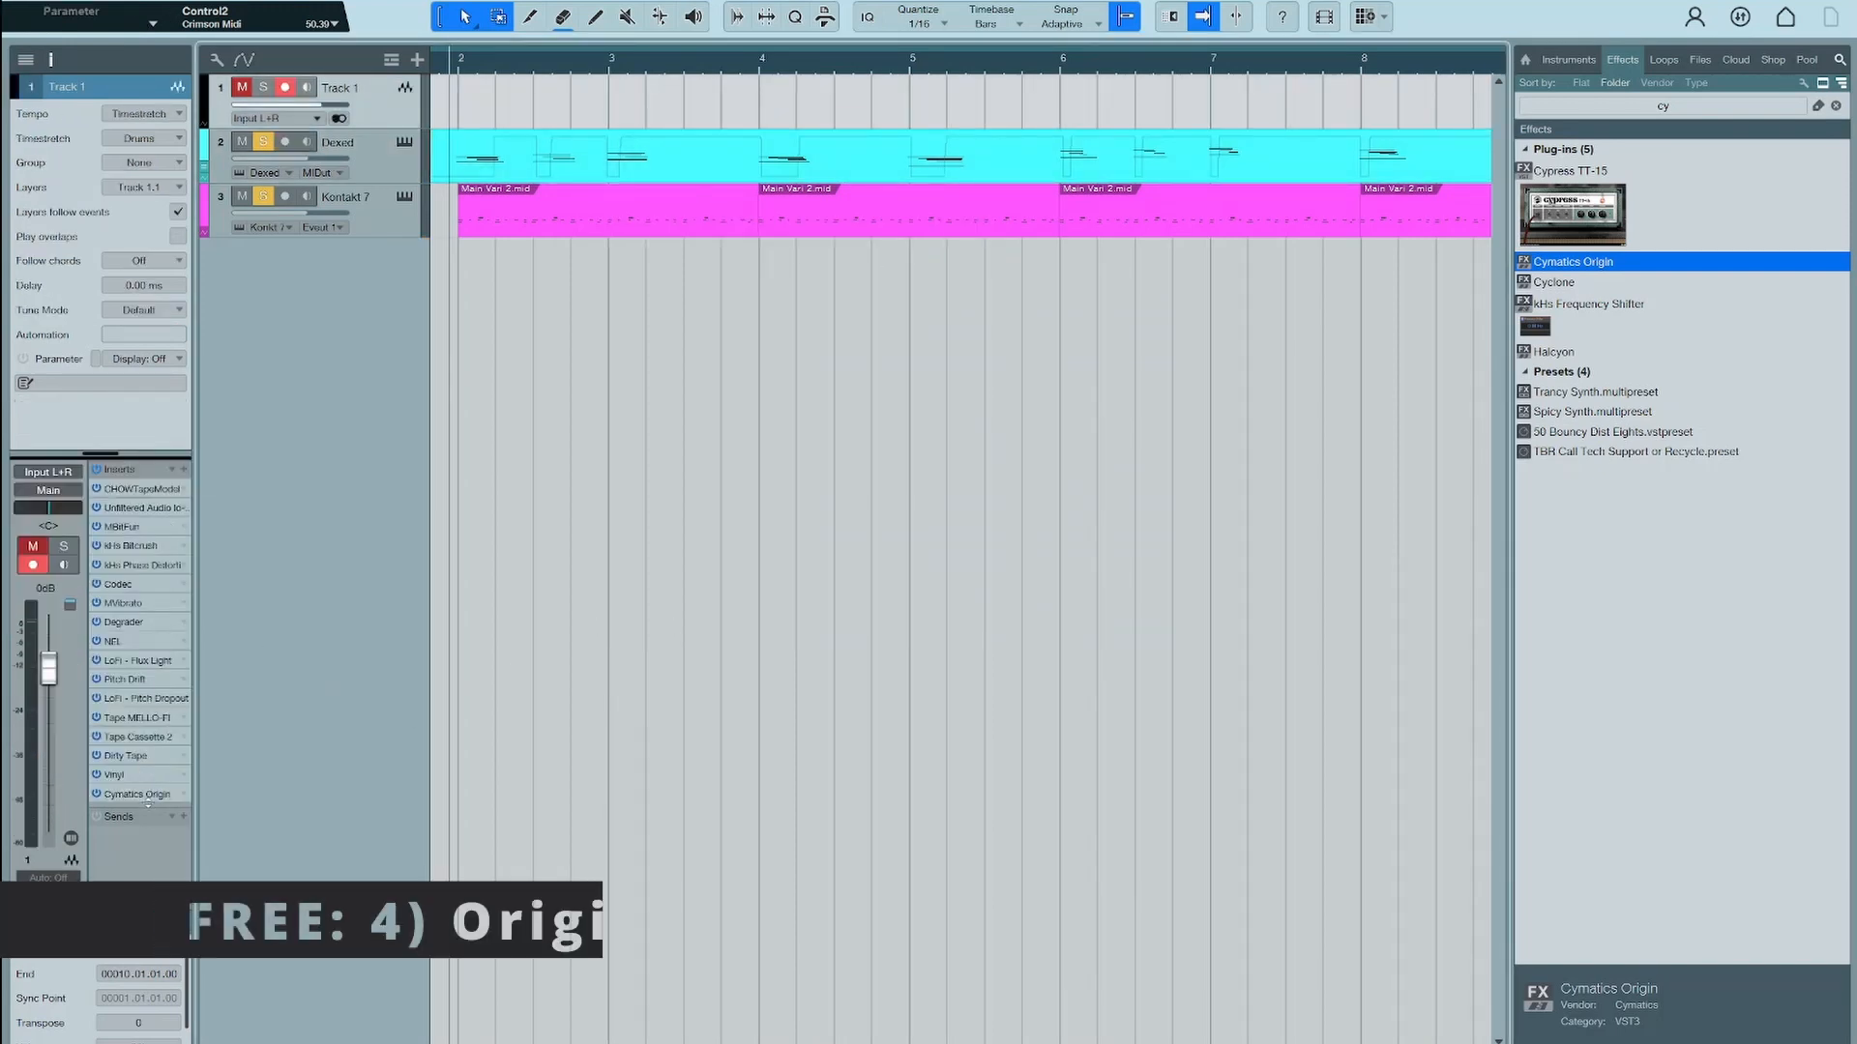
pyautogui.moveTo(151, 793); pyautogui.dragTo(331, 222)
pyautogui.click(385, 179)
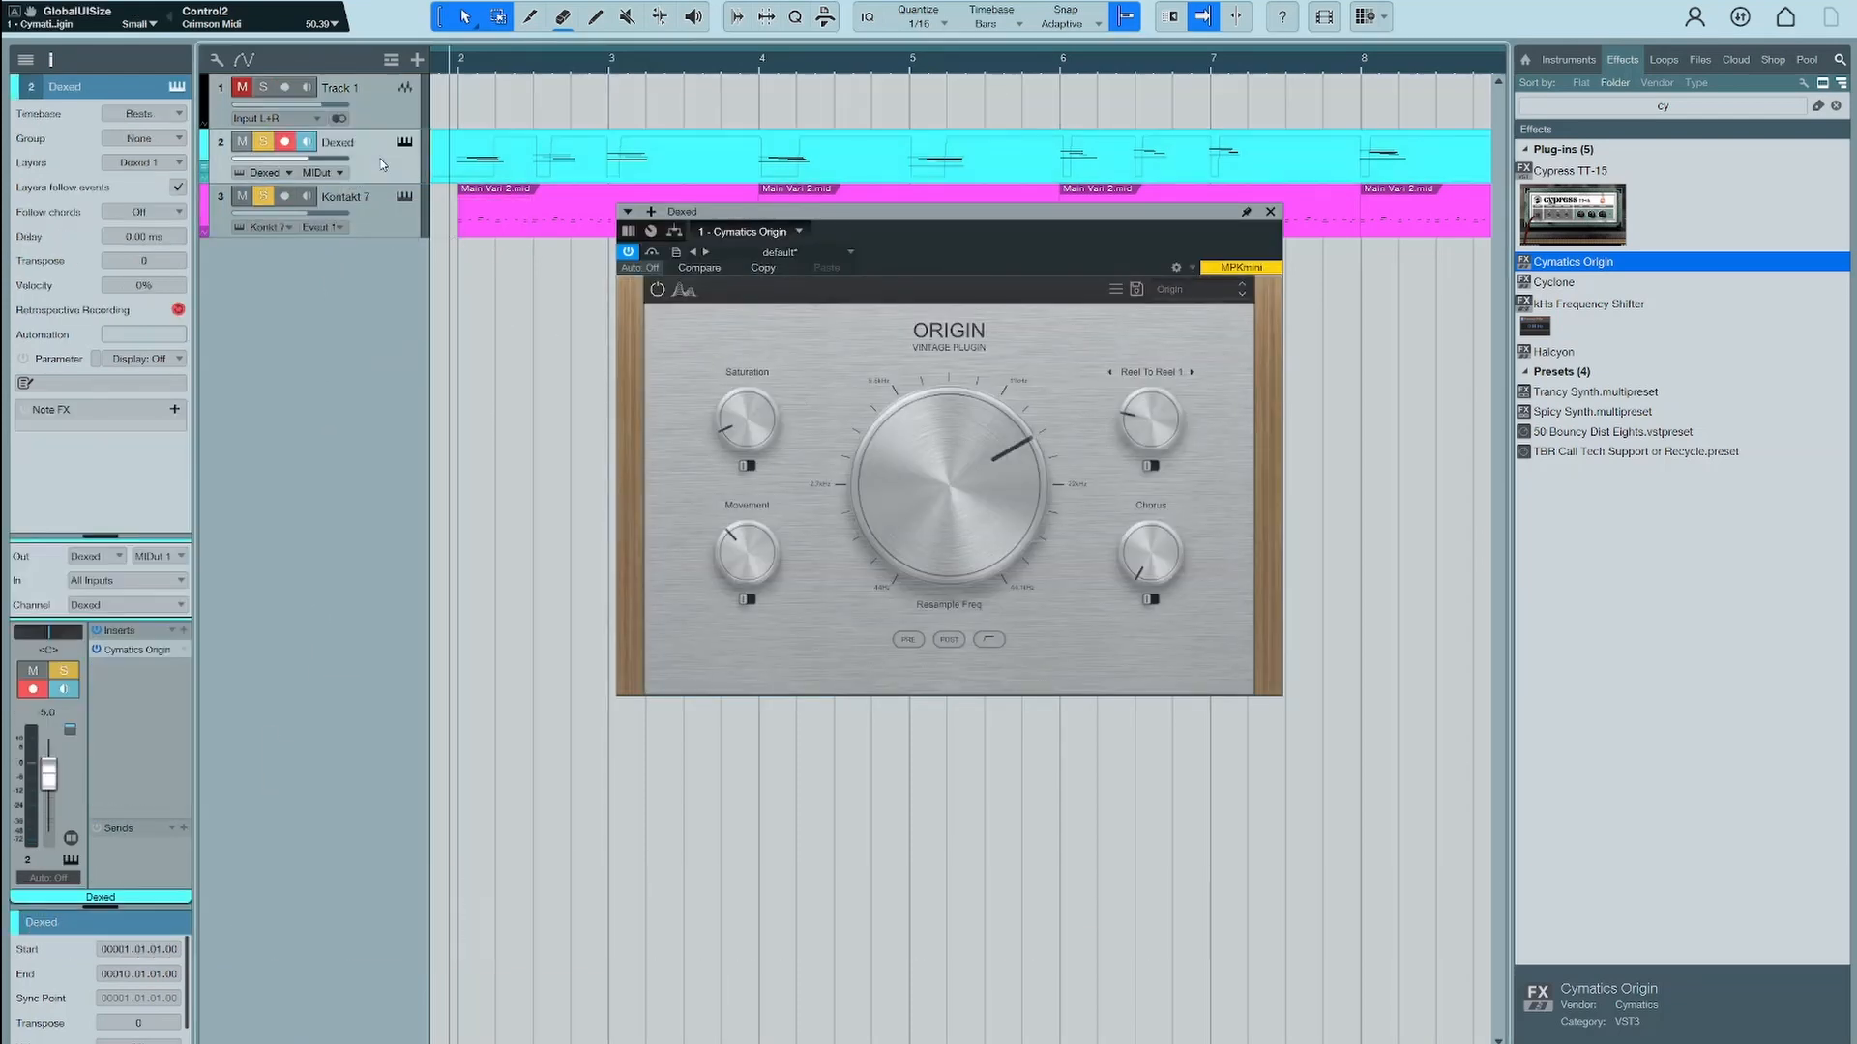
# During playback, lower Origin's resample frequency, raise movement and saturation, and set Reel To Reel 1 noise to 39% and chorus to 57%
pyautogui.press('space')
pyautogui.moveTo(848, 576); pyautogui.dragTo(849, 537)
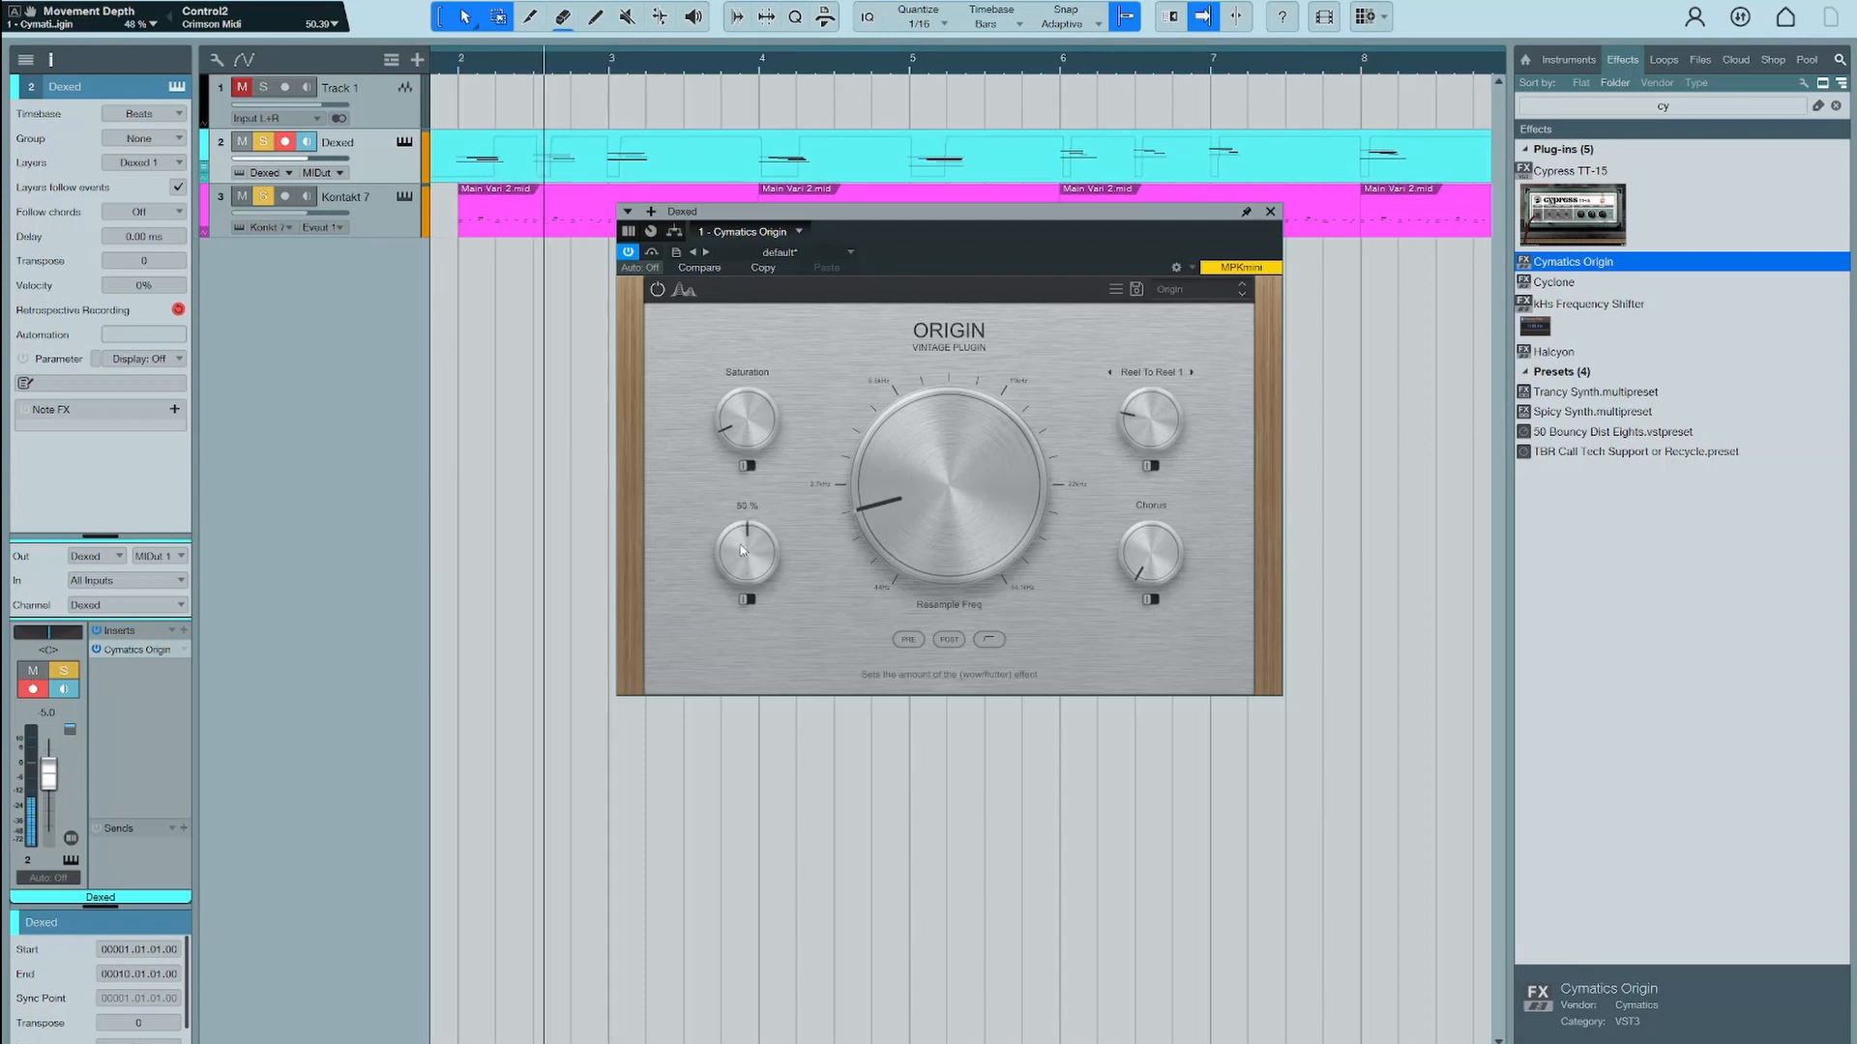
pyautogui.moveTo(748, 566); pyautogui.dragTo(747, 549)
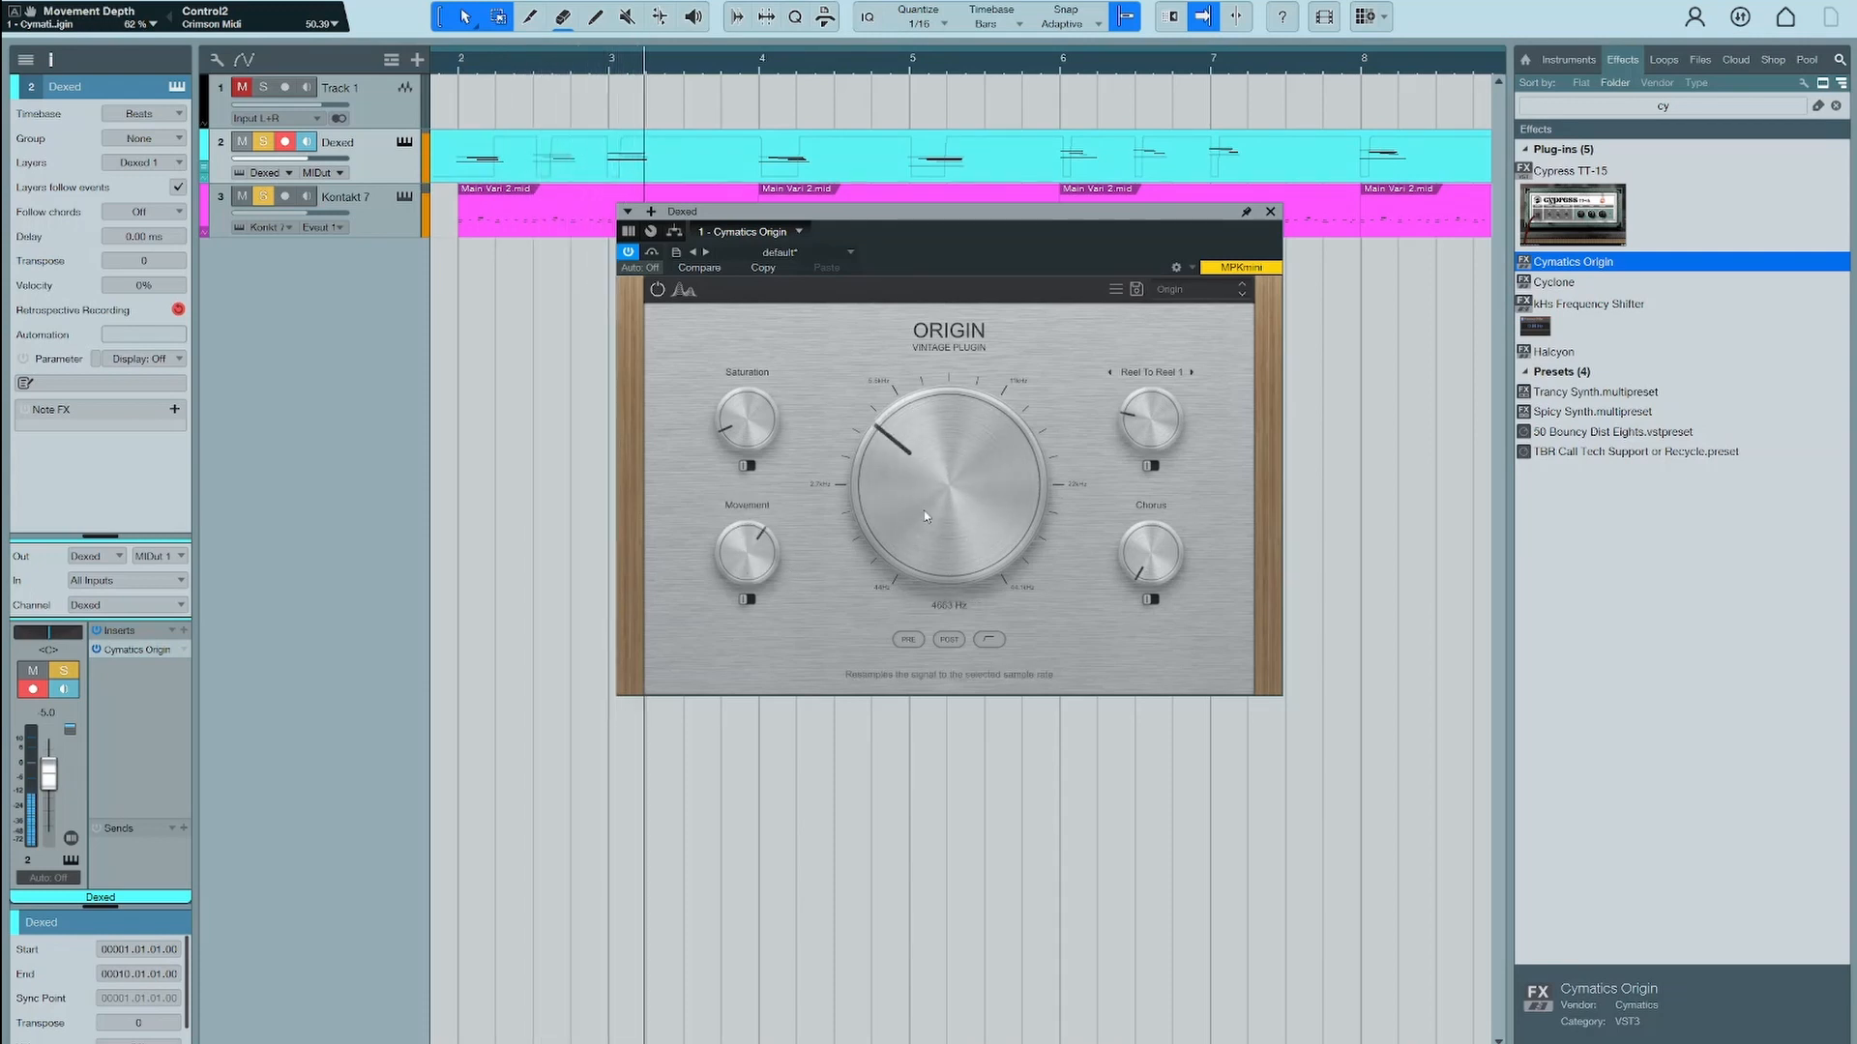
pyautogui.moveTo(920, 510); pyautogui.dragTo(917, 528)
pyautogui.moveTo(748, 563); pyautogui.dragTo(749, 521)
pyautogui.moveTo(749, 435); pyautogui.dragTo(751, 414)
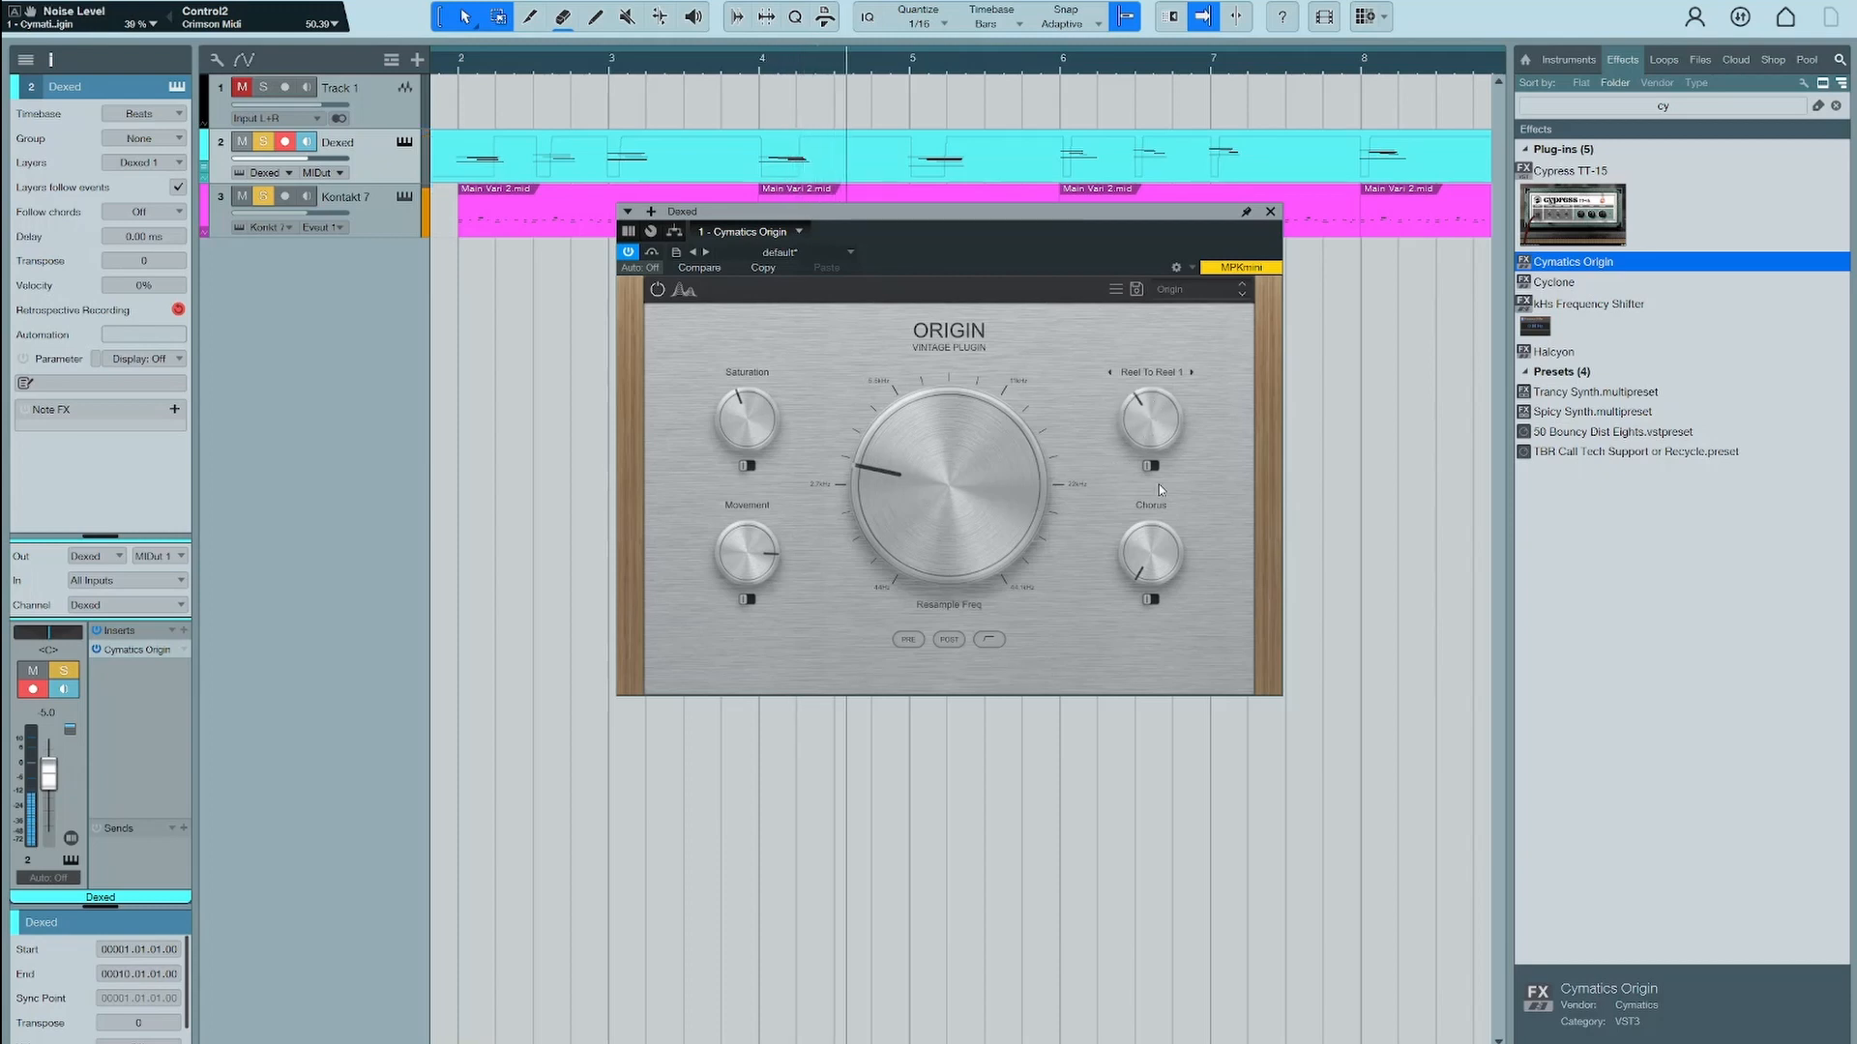
pyautogui.moveTo(1164, 544); pyautogui.dragTo(1166, 502)
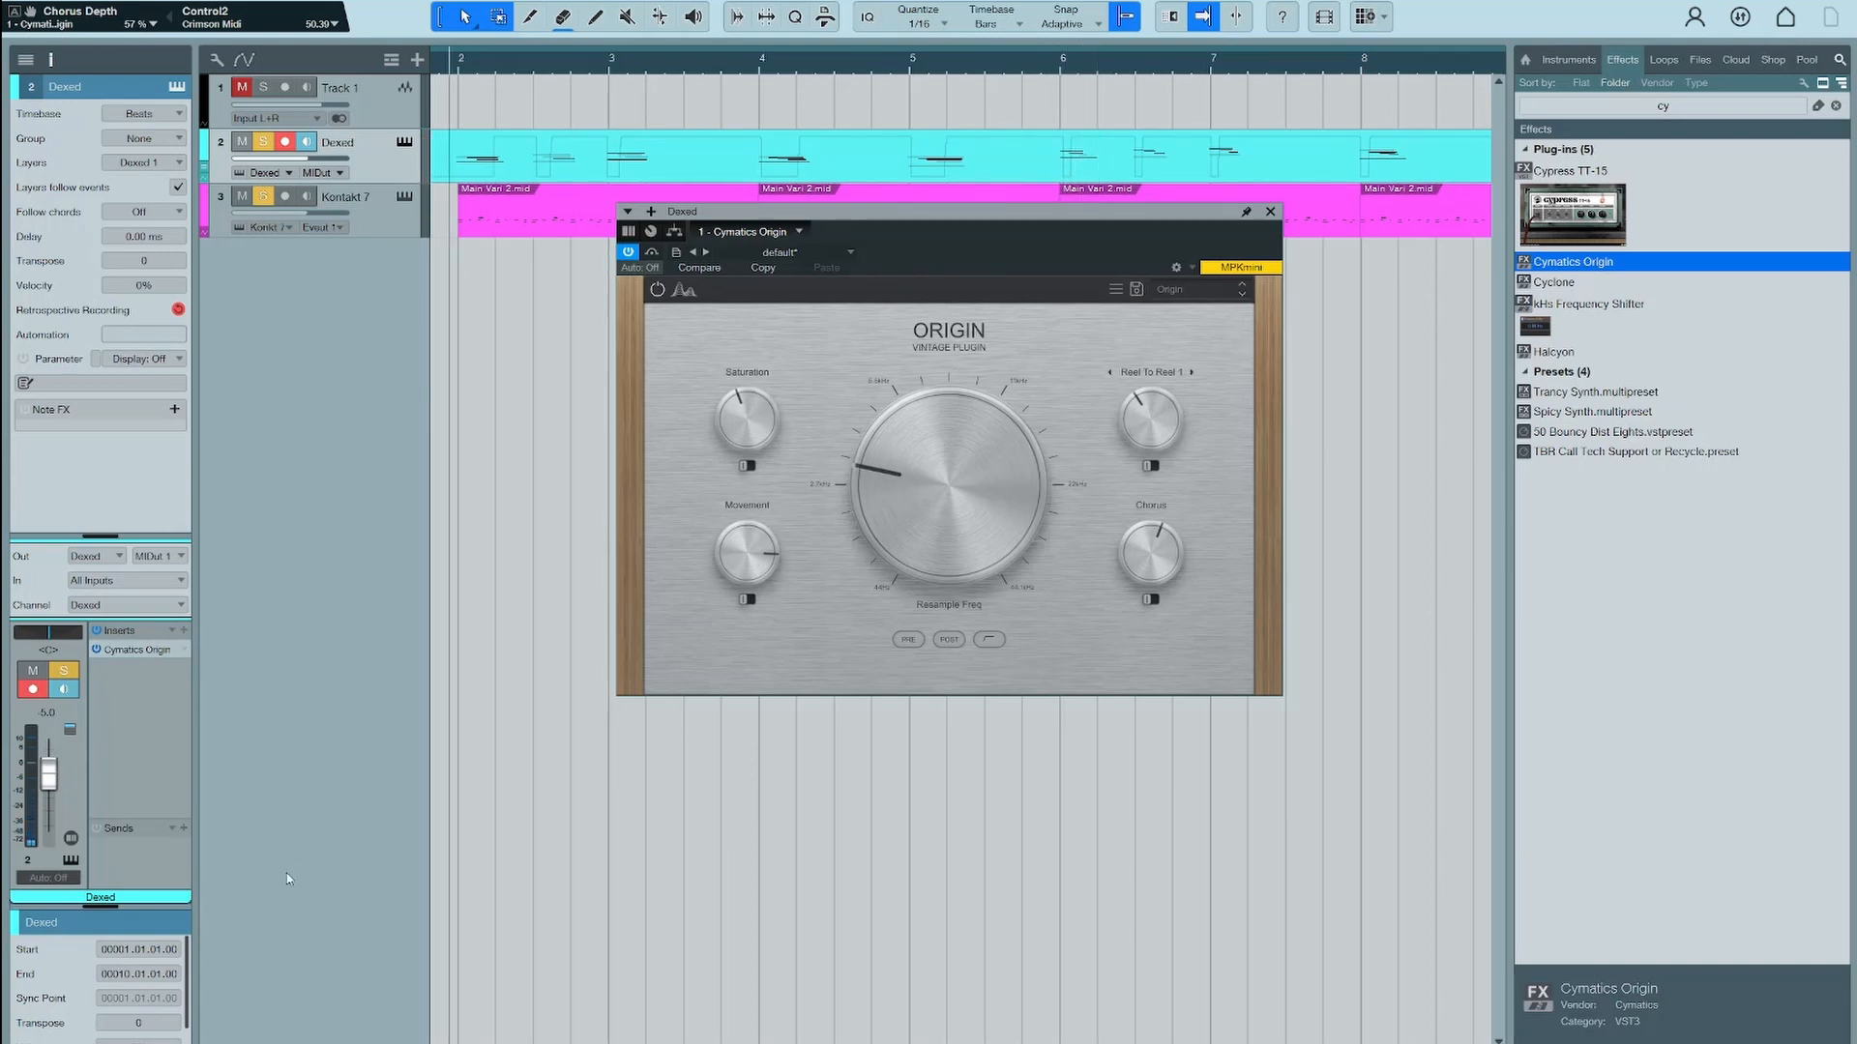
# Remove Cymatics Origin from the Dexed track, copy Degrader there from Track 1 and start playback
pyautogui.click(185, 649)
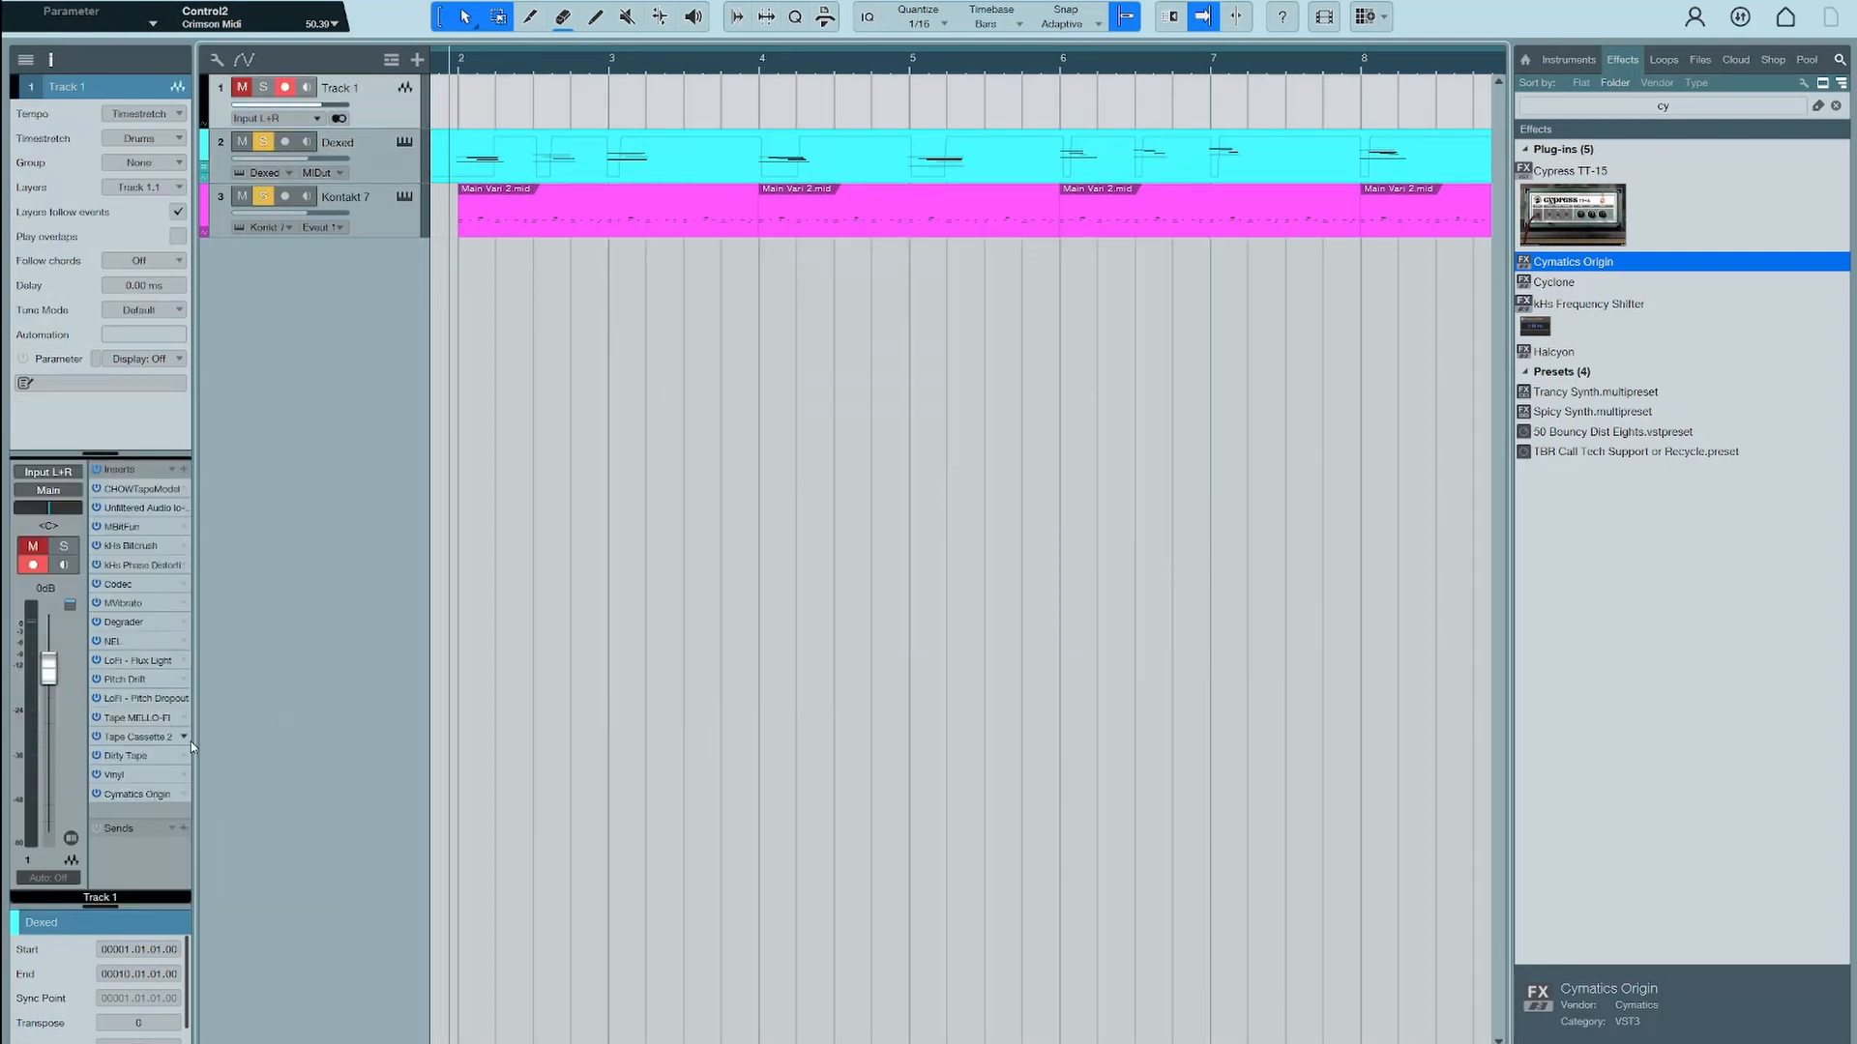
pyautogui.moveTo(145, 624); pyautogui.dragTo(363, 145)
pyautogui.press('space')
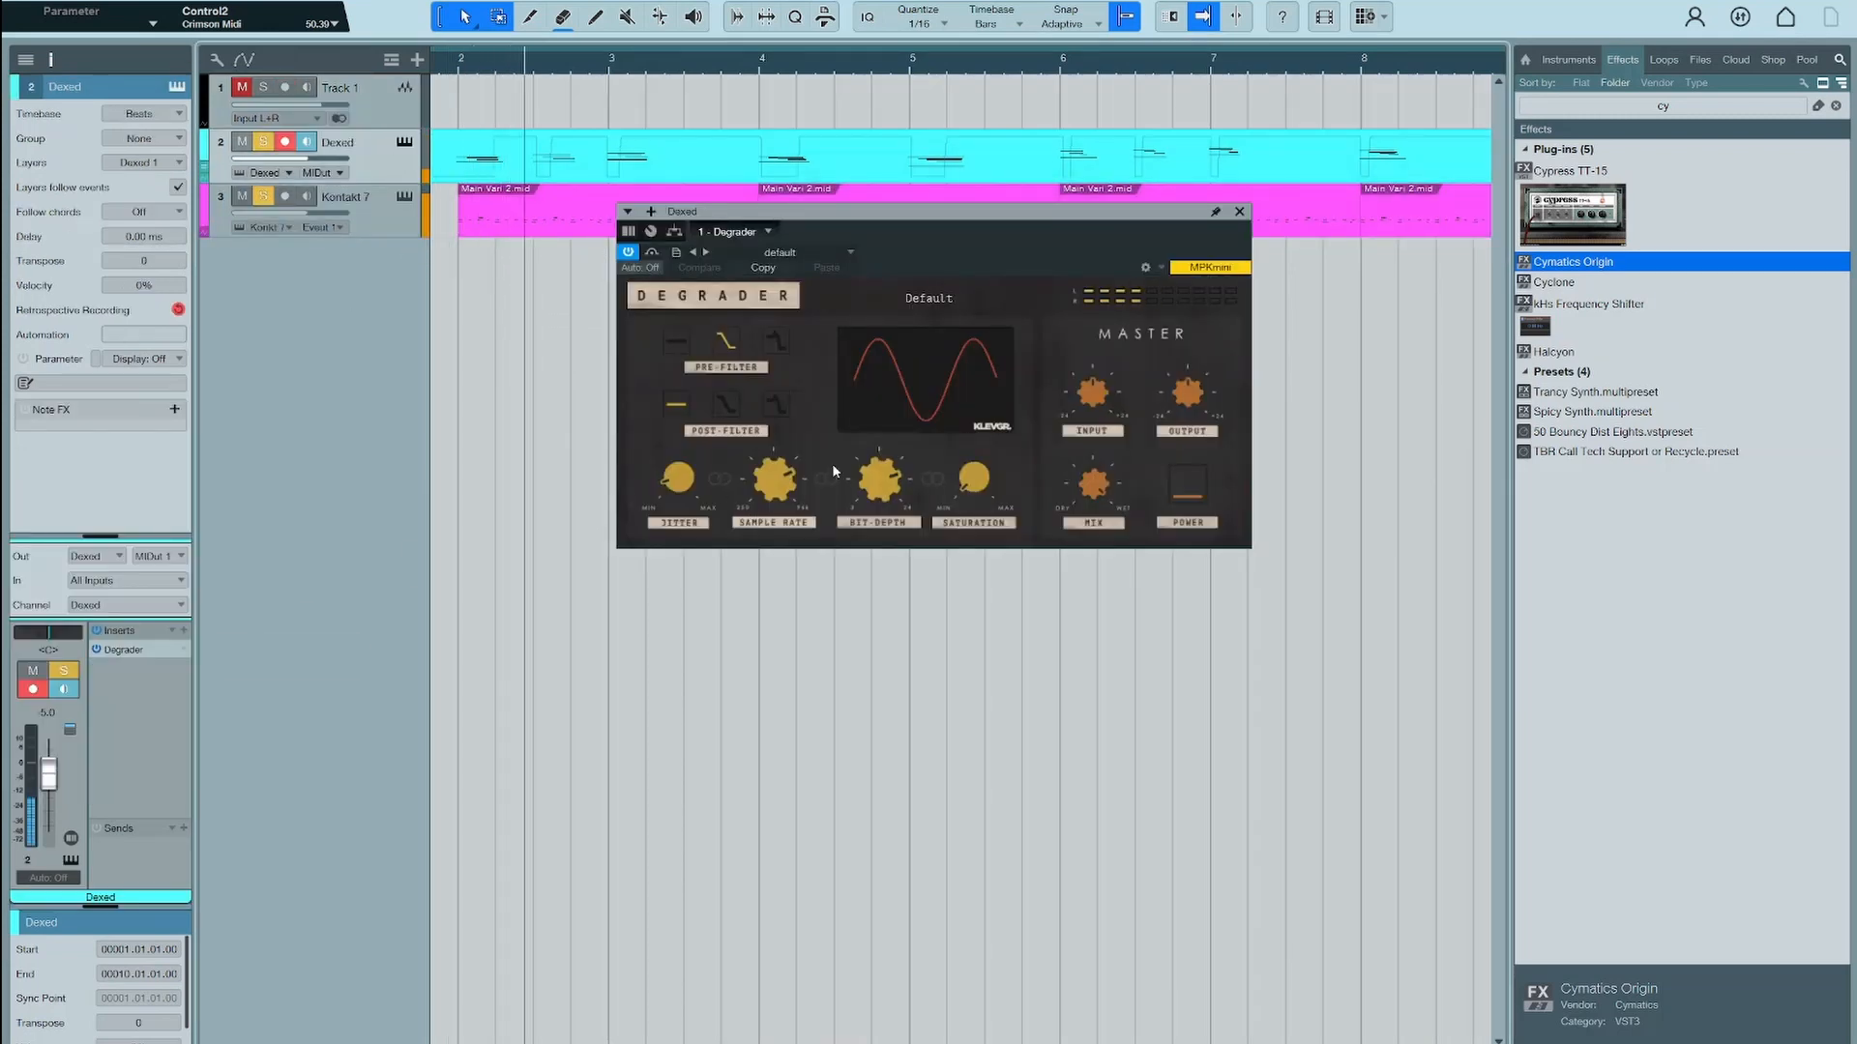
# Adjust Degrader's bit depth, choose the resonant low-pass pre-filter and plain low-pass post-filter, and set saturation to about 0.66
pyautogui.moveTo(878, 467); pyautogui.dragTo(925, 499)
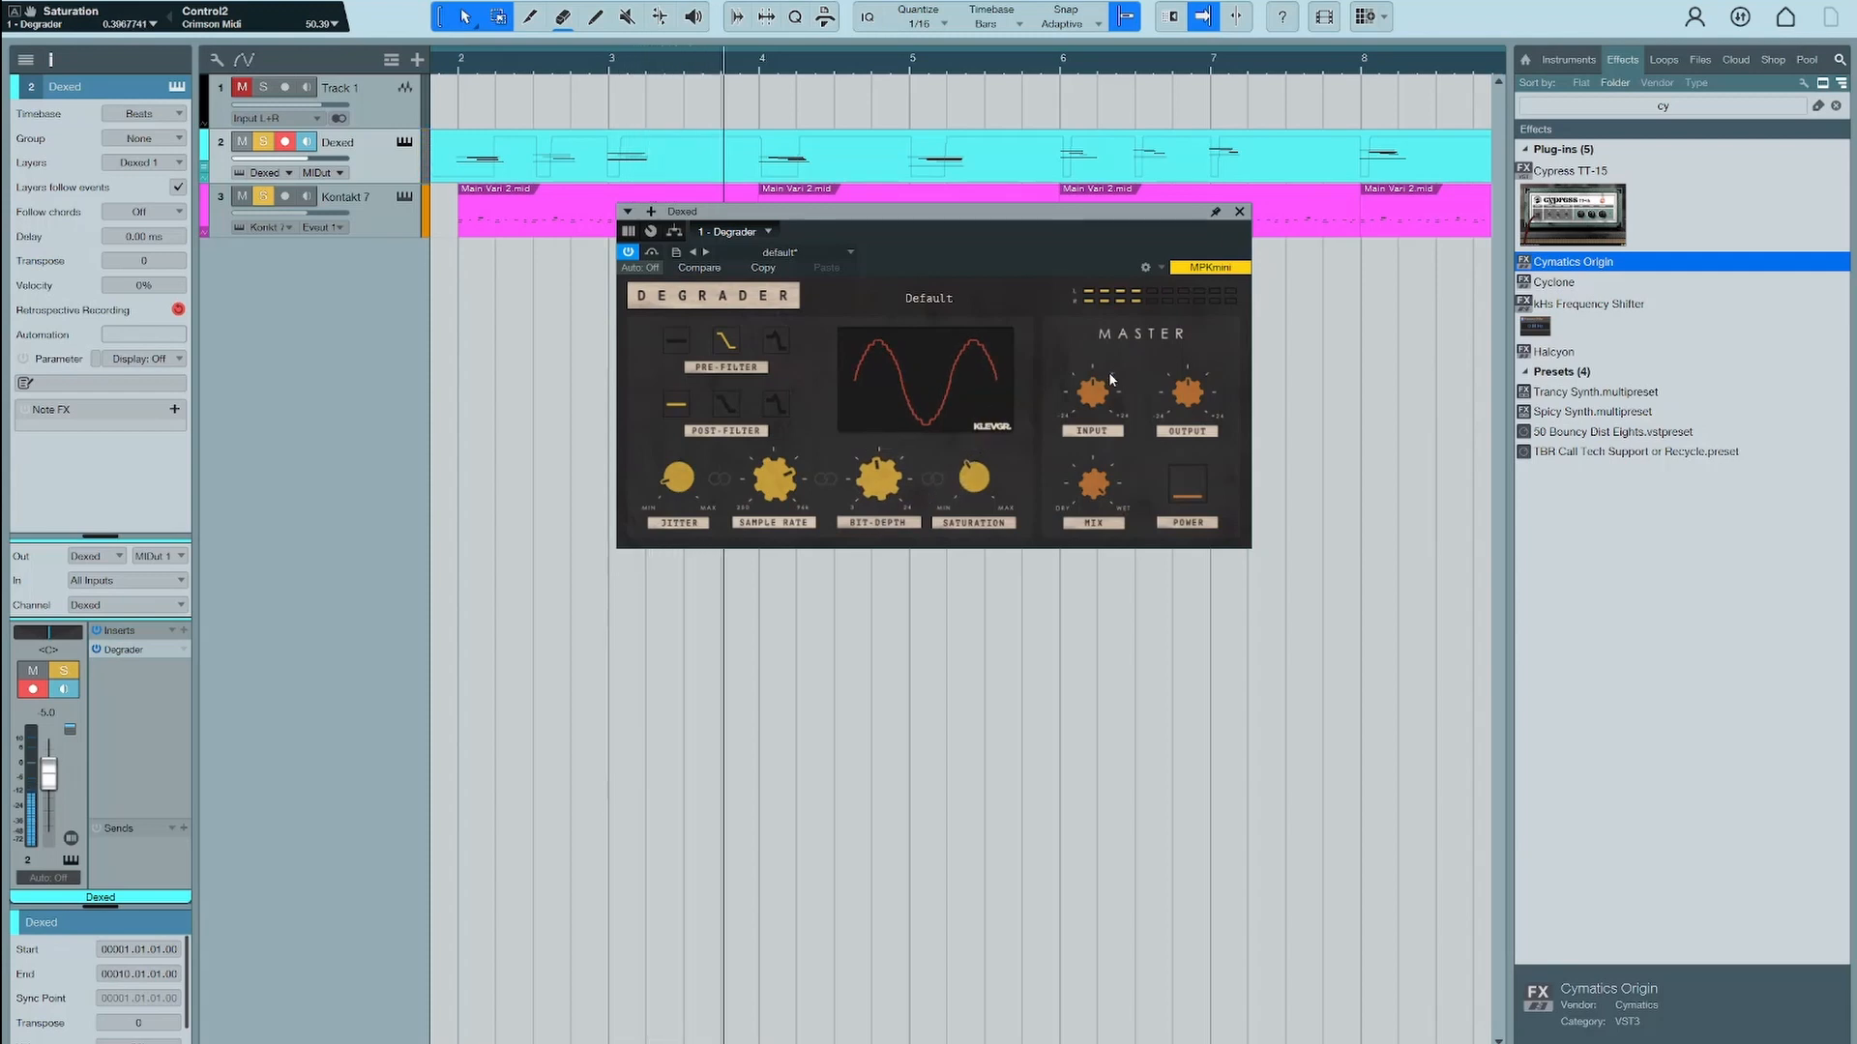
pyautogui.click(754, 412)
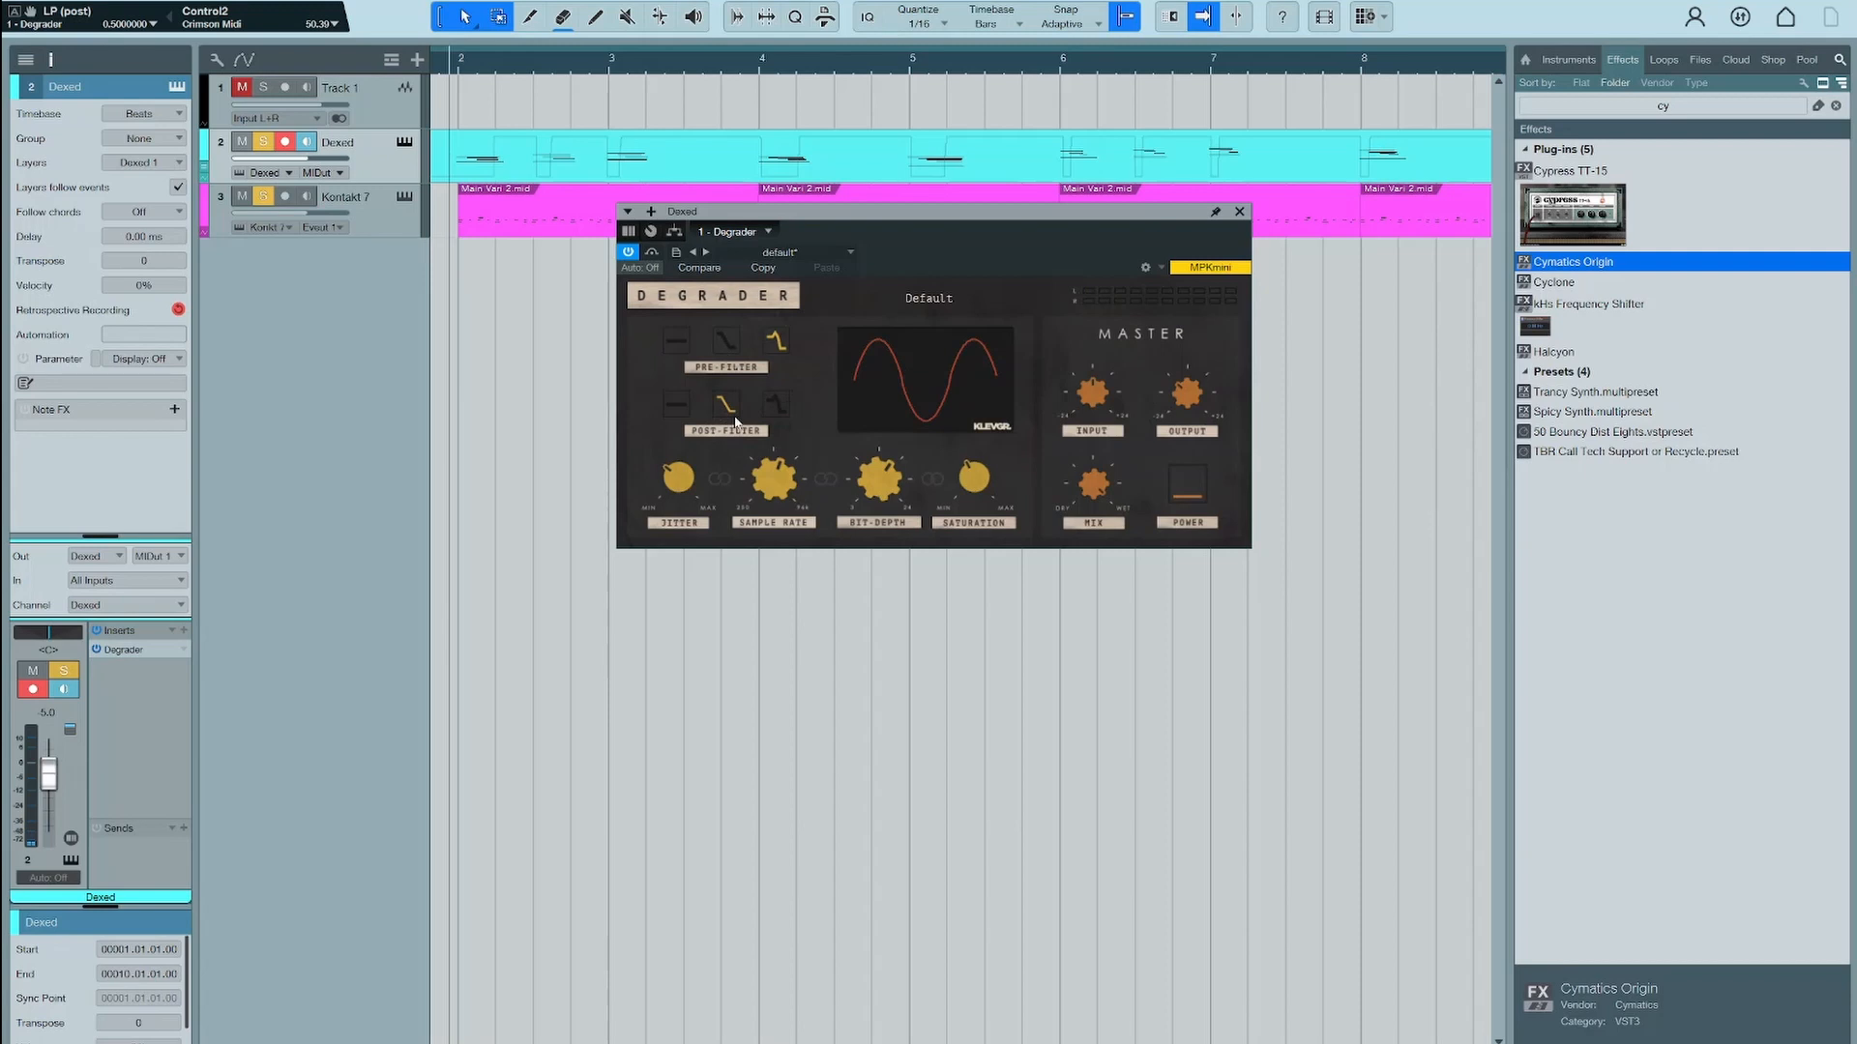
pyautogui.click(670, 406)
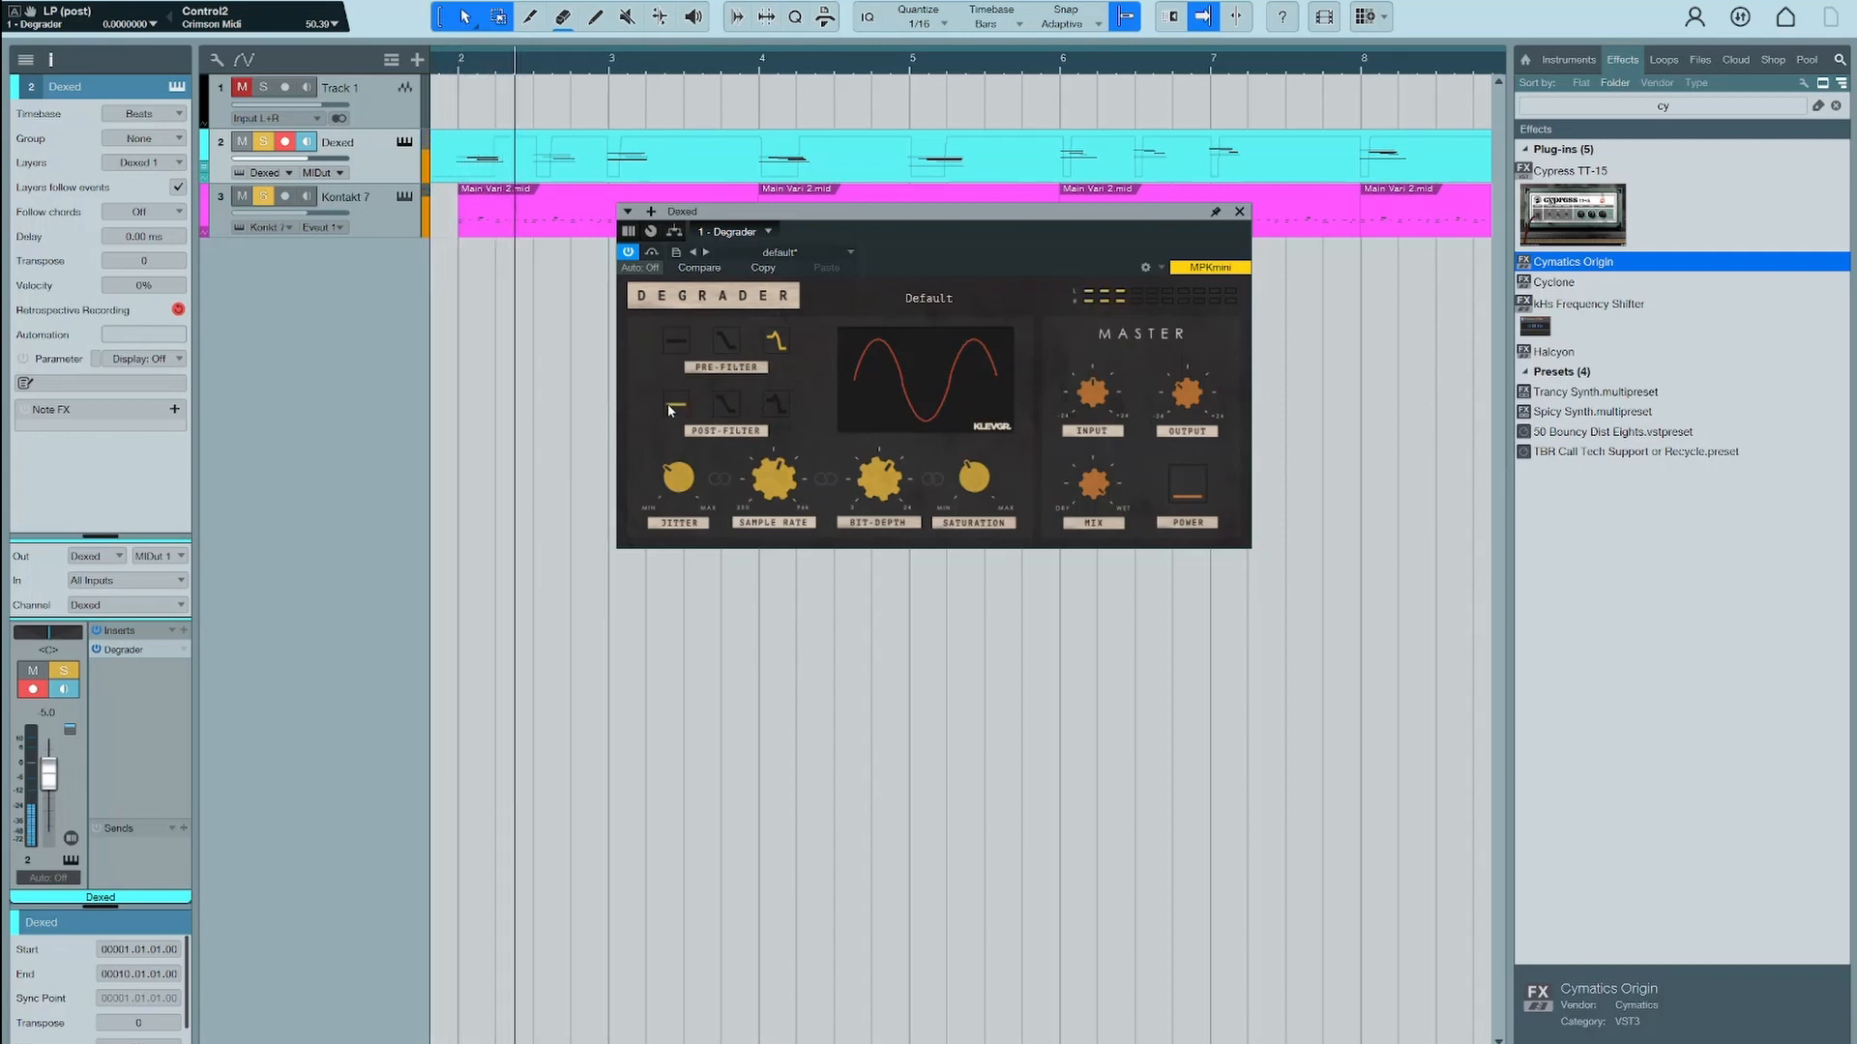
pyautogui.click(723, 404)
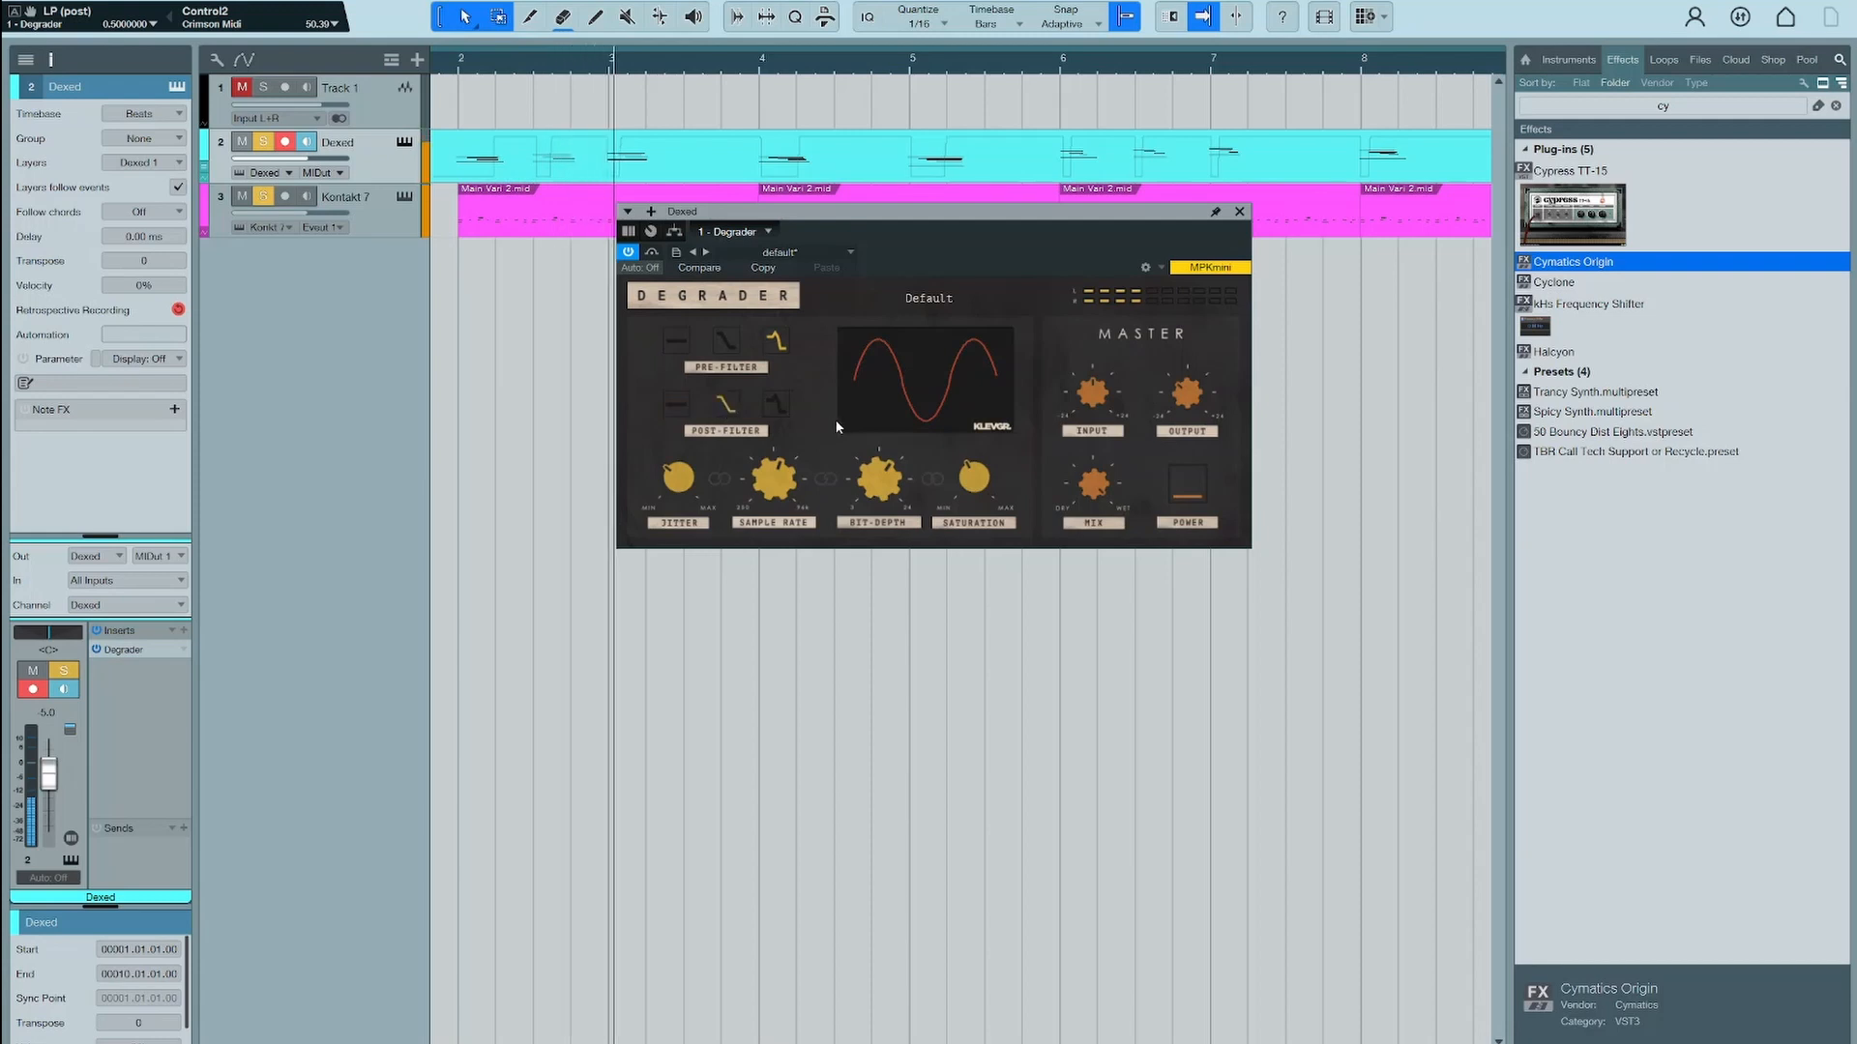
pyautogui.moveTo(975, 476); pyautogui.dragTo(997, 425)
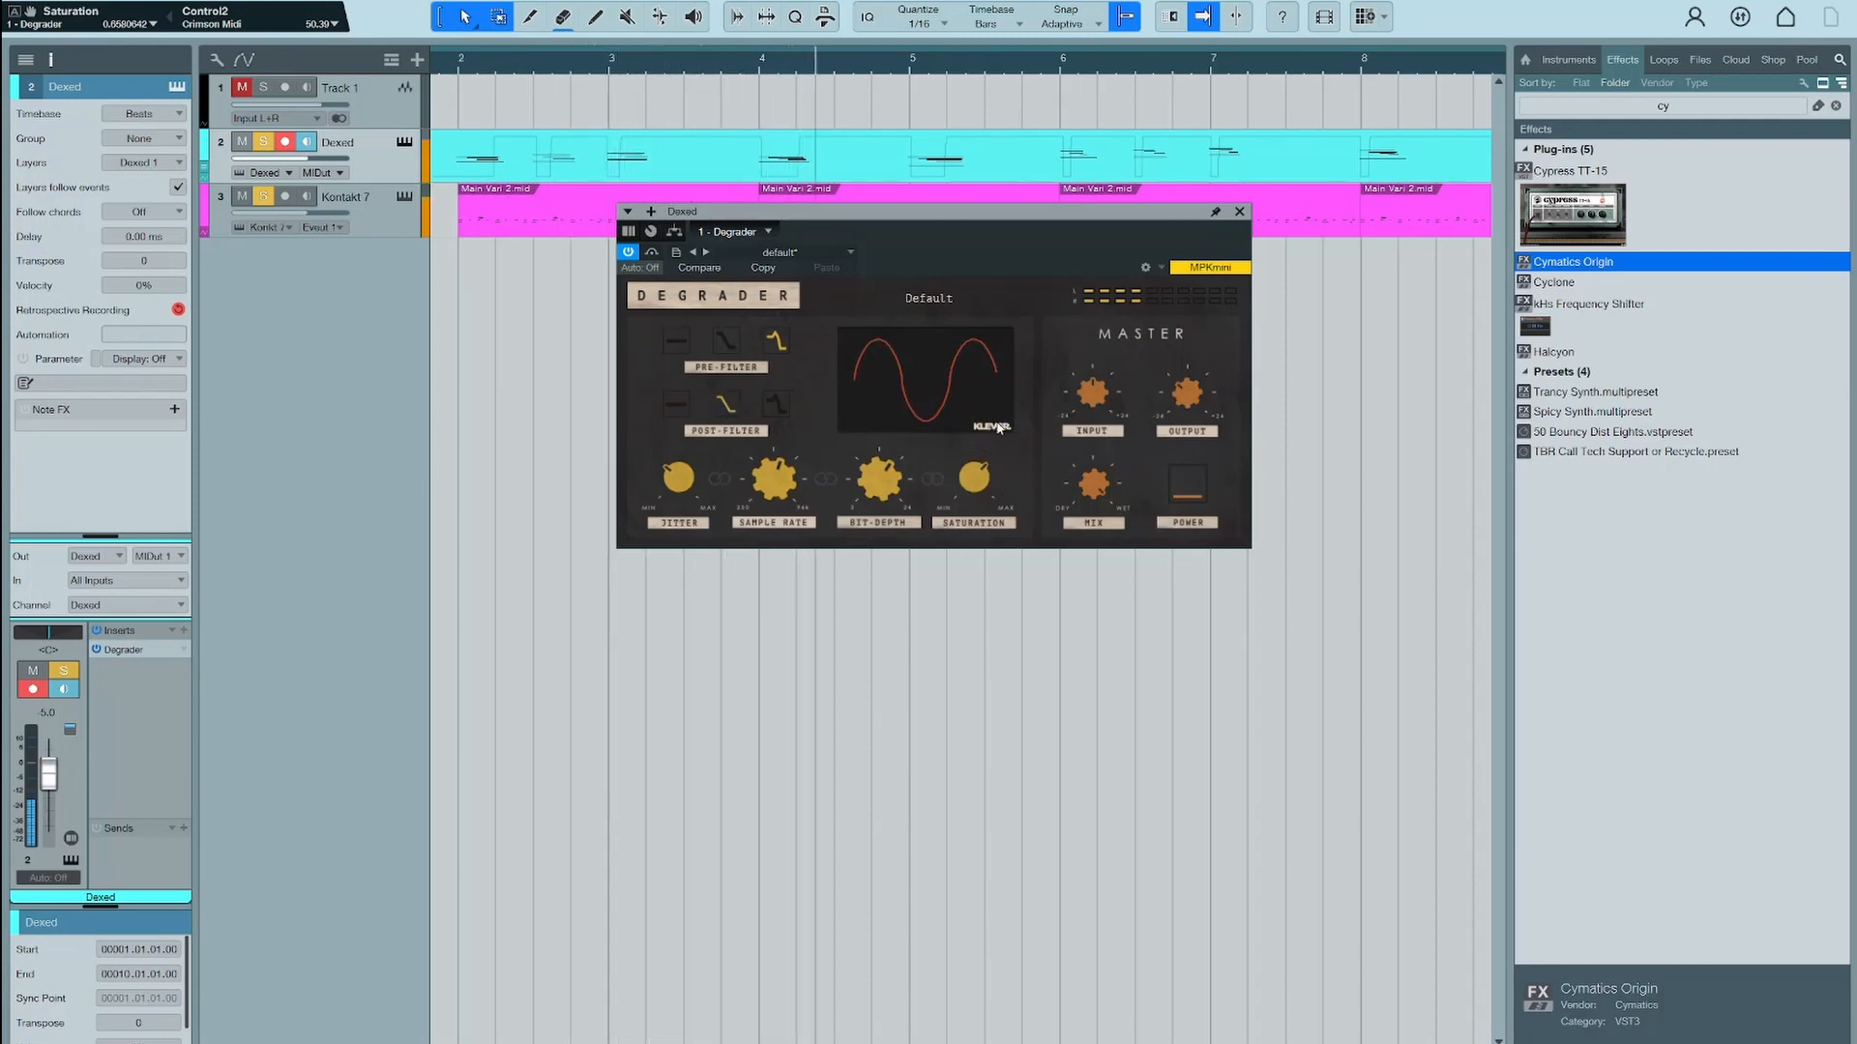
# Stop playback, copy Tape MELLO-FI from Track 1 to the Dexed track and play the song with it
pyautogui.press('space')
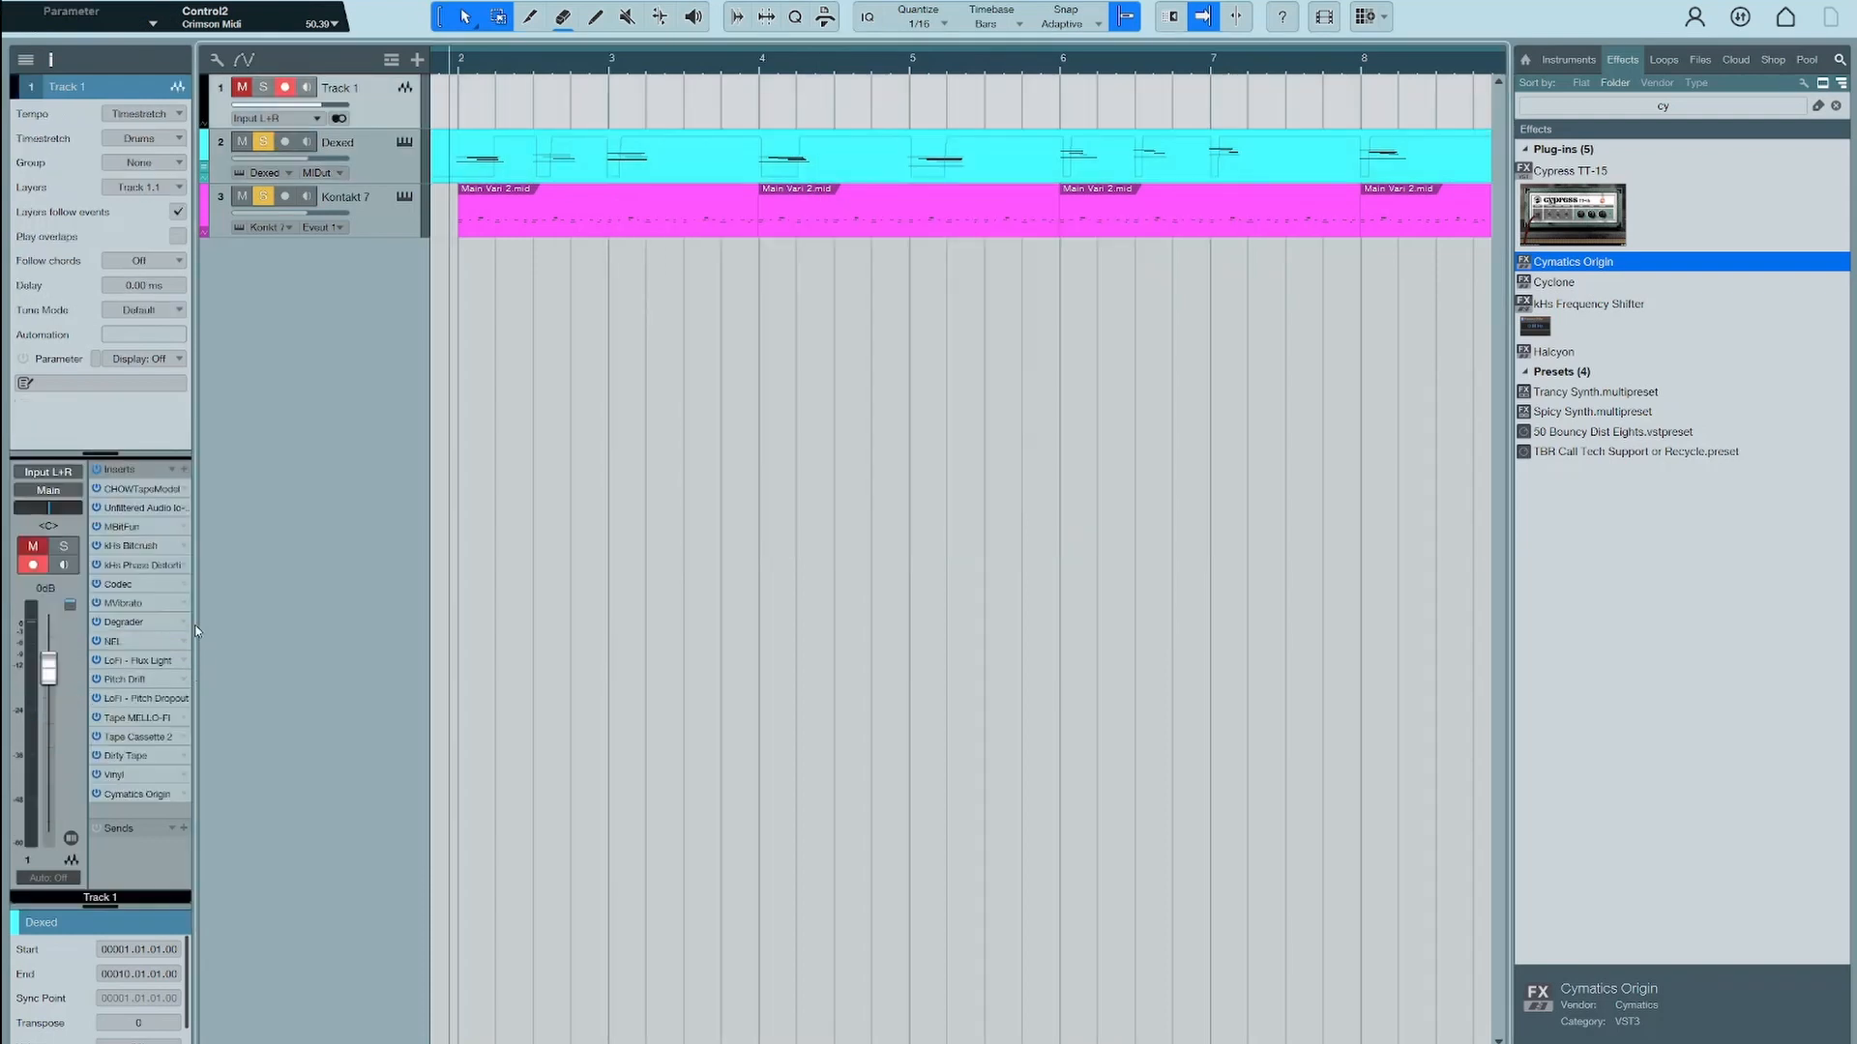
pyautogui.moveTo(130, 721); pyautogui.dragTo(346, 144)
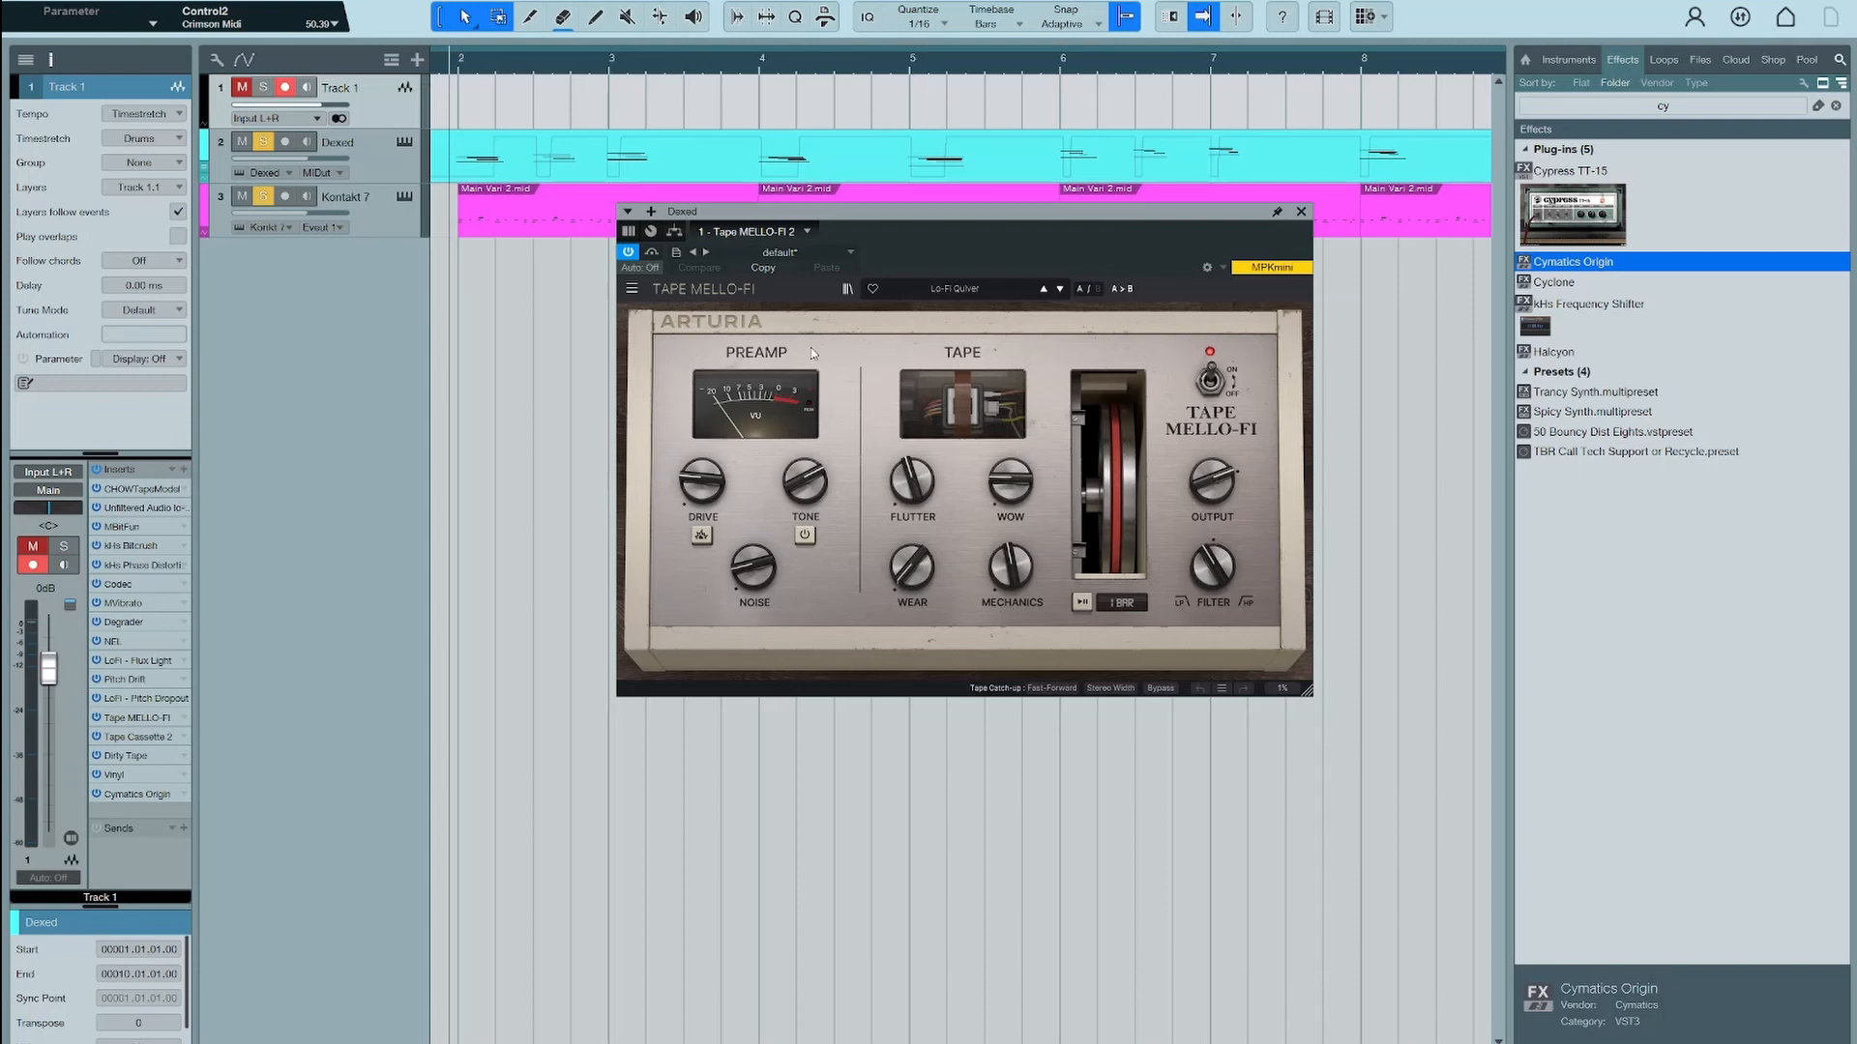
pyautogui.press('space')
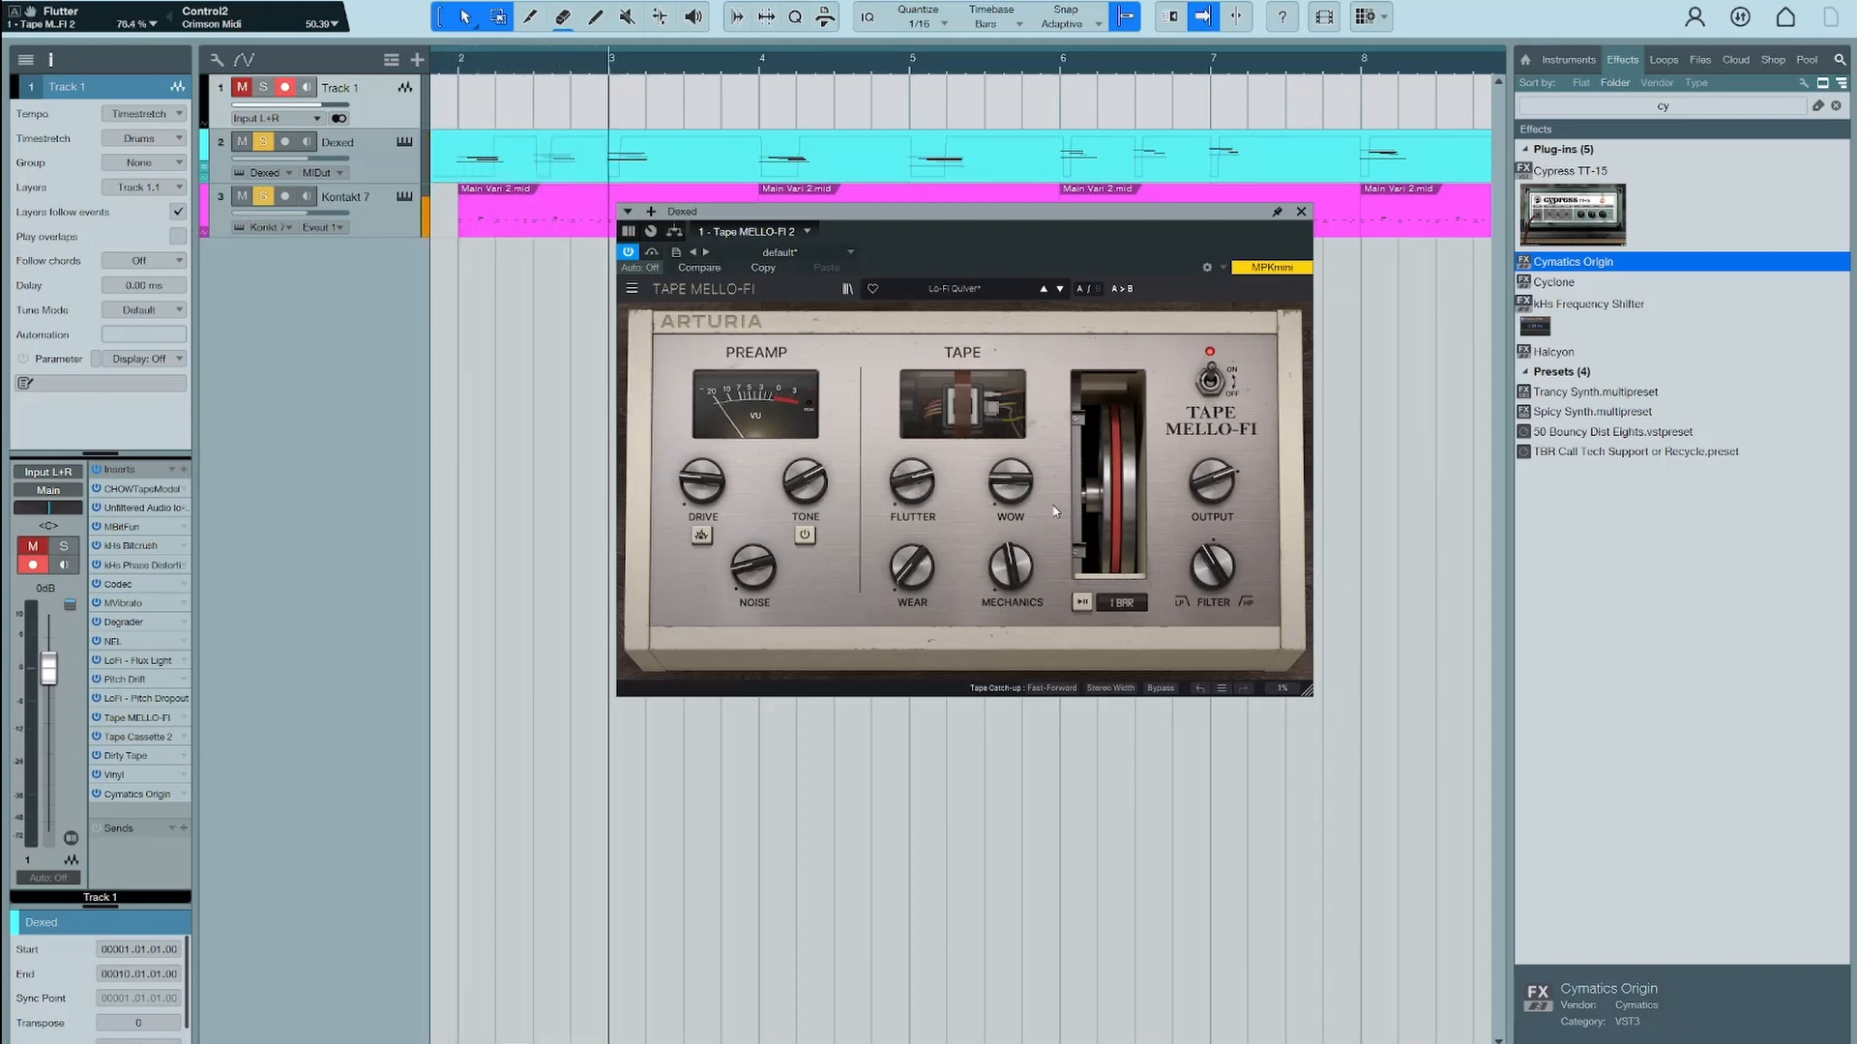
# During playback, adjust Tape MELLO-FI's wow, mechanics, tone and flutter, set wear to 52% and noise to -27.9 dB, and enable the tone section
pyautogui.moveTo(1010, 480); pyautogui.dragTo(1010, 473)
pyautogui.moveTo(914, 578); pyautogui.dragTo(914, 517)
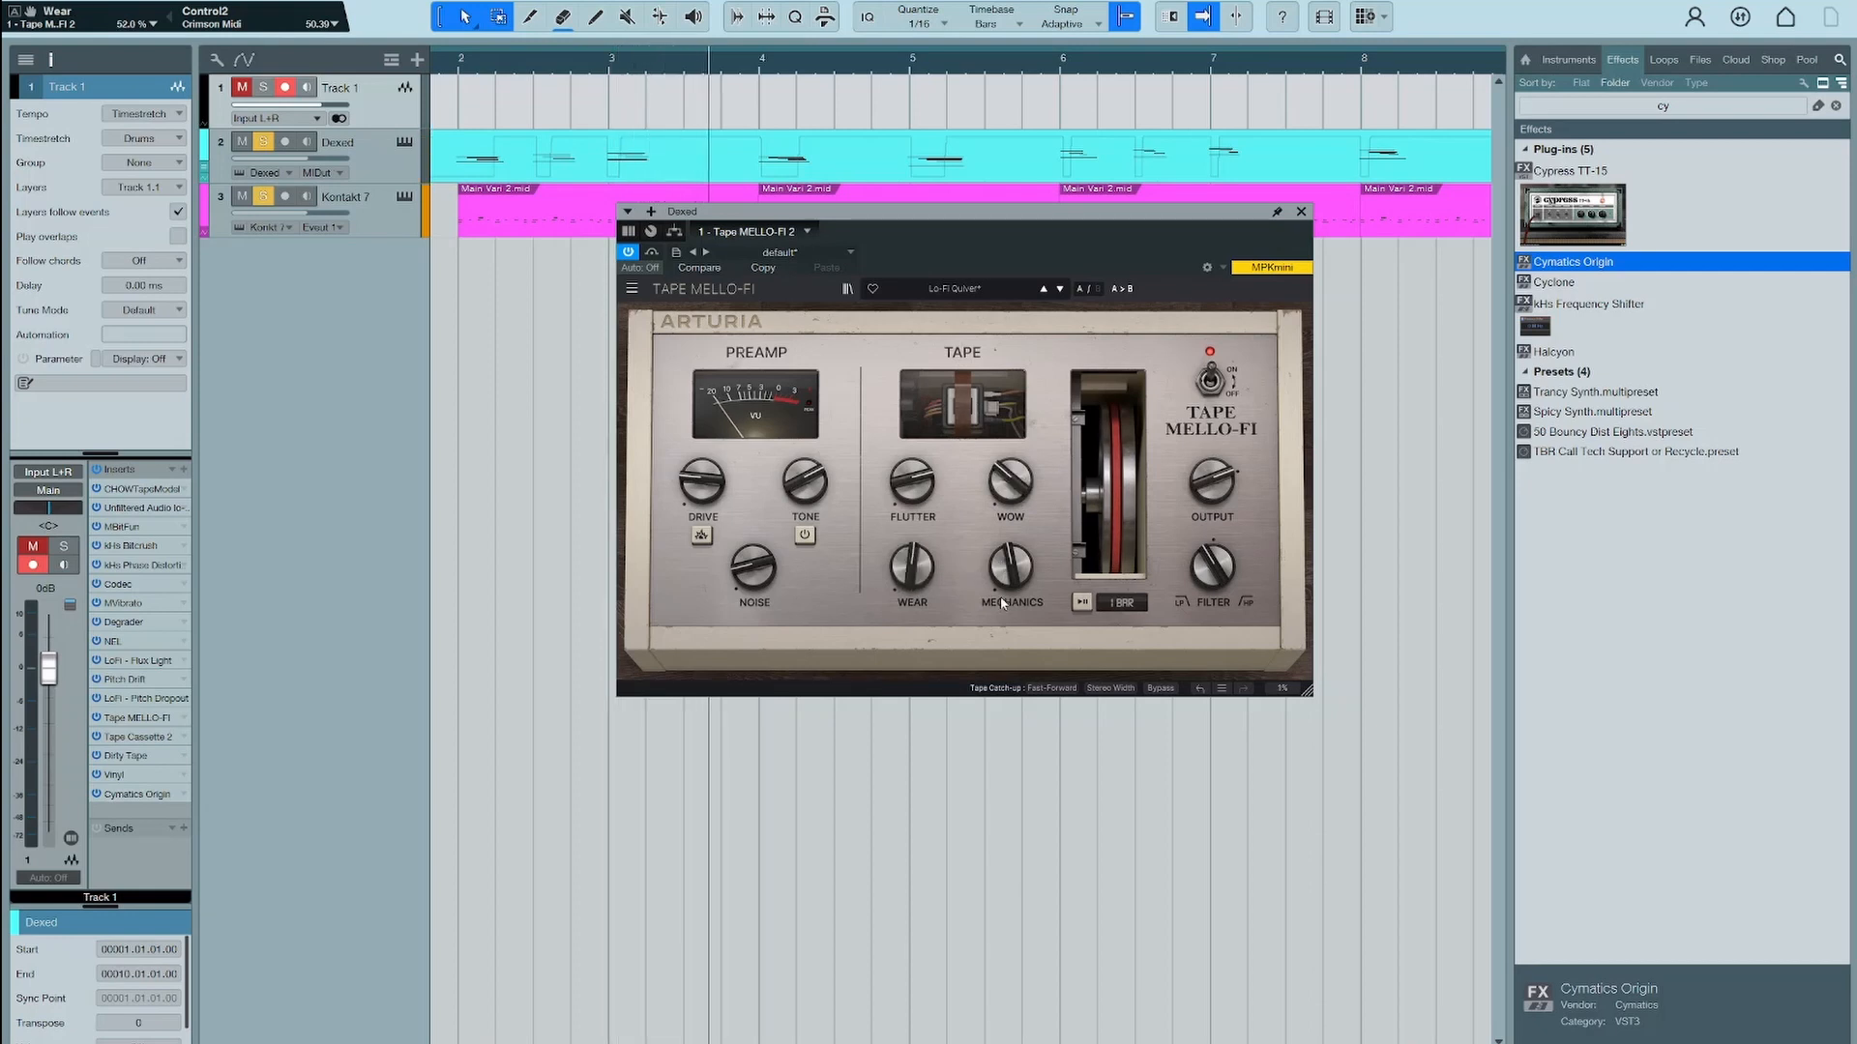
pyautogui.moveTo(1008, 578); pyautogui.dragTo(1009, 542)
pyautogui.moveTo(753, 574); pyautogui.dragTo(753, 538)
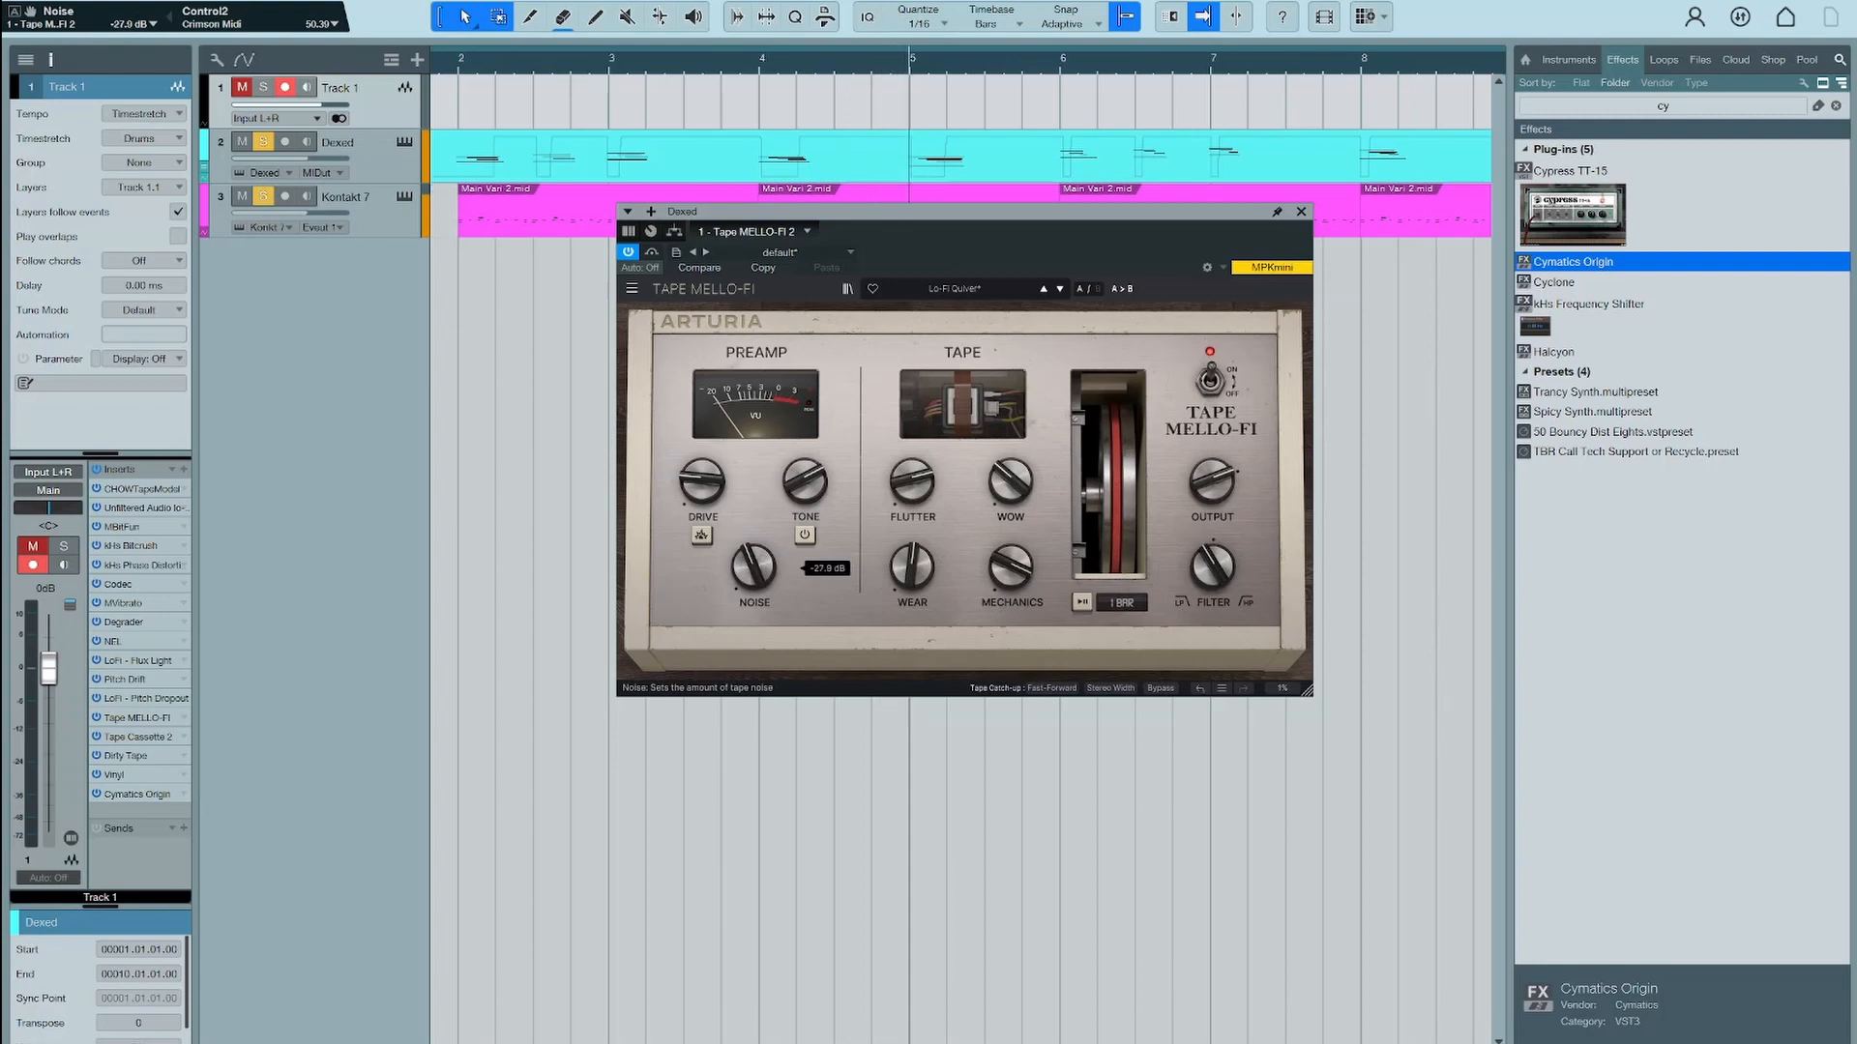
pyautogui.moveTo(805, 481); pyautogui.dragTo(804, 513)
pyautogui.click(805, 536)
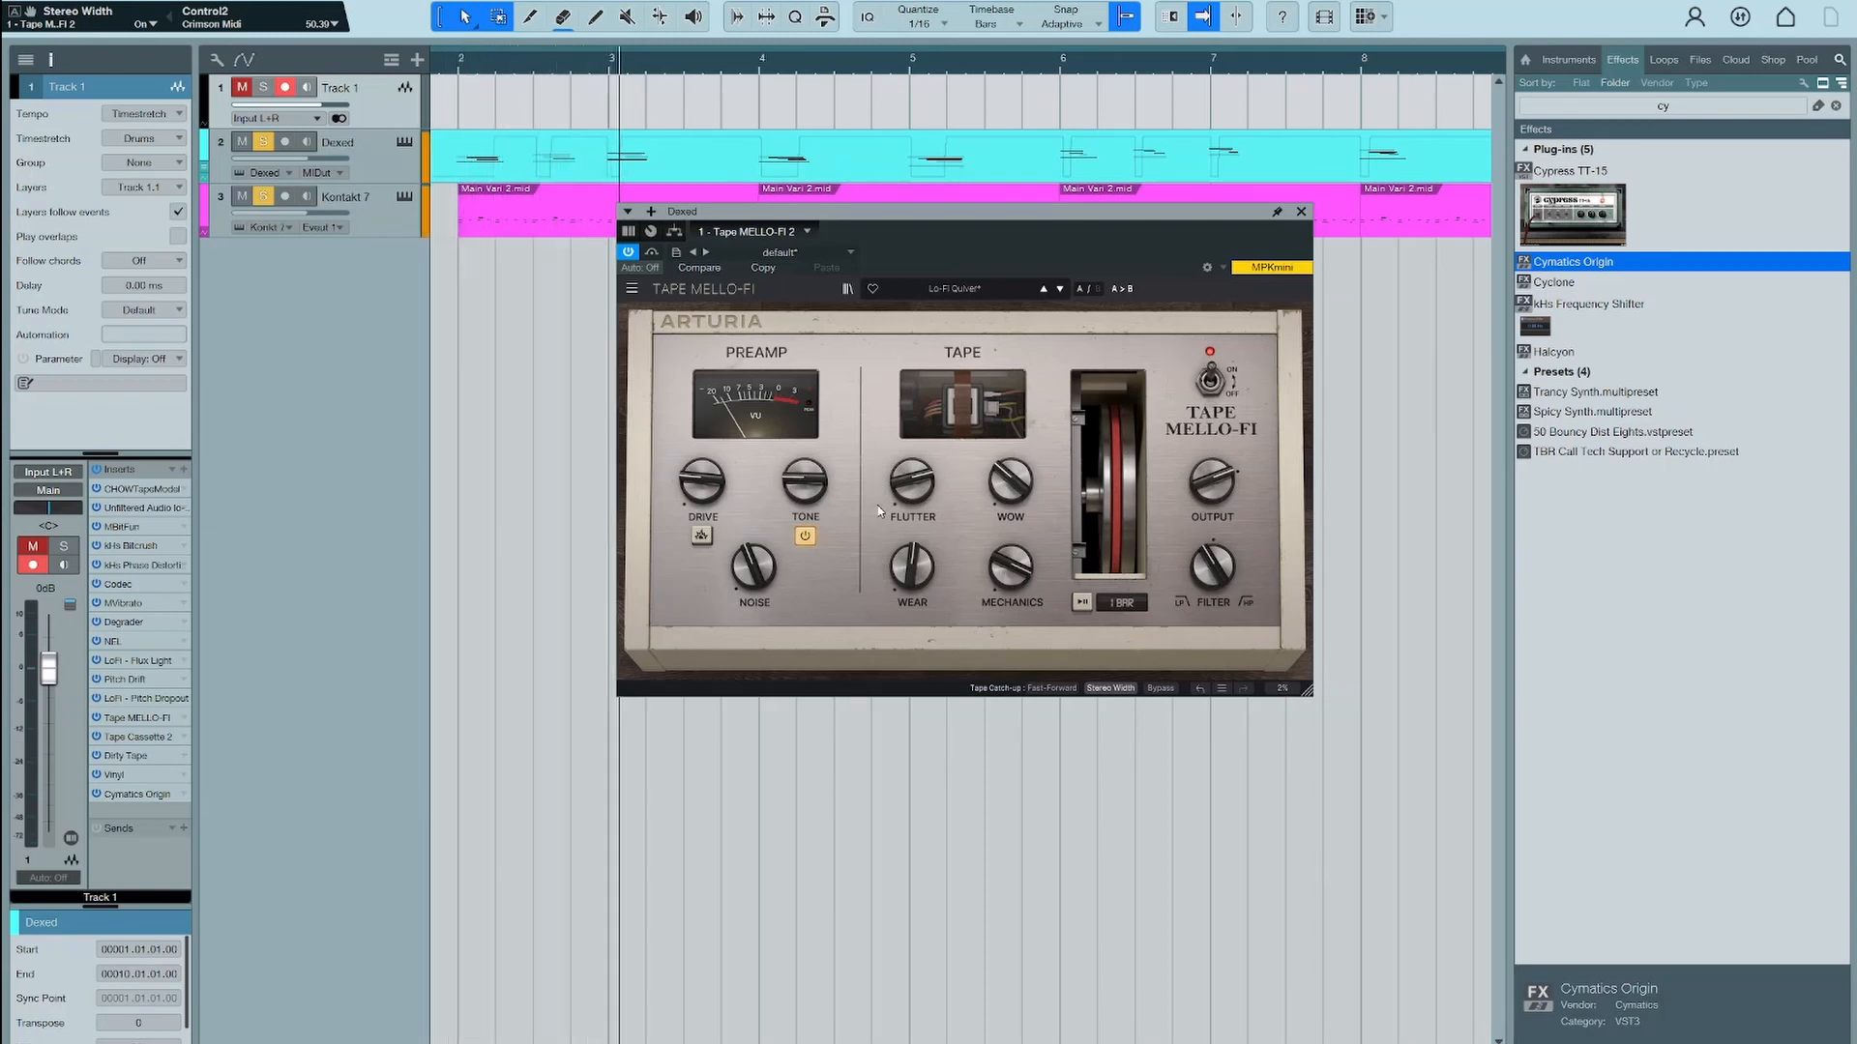
pyautogui.moveTo(891, 481); pyautogui.dragTo(891, 513)
pyautogui.press('space')
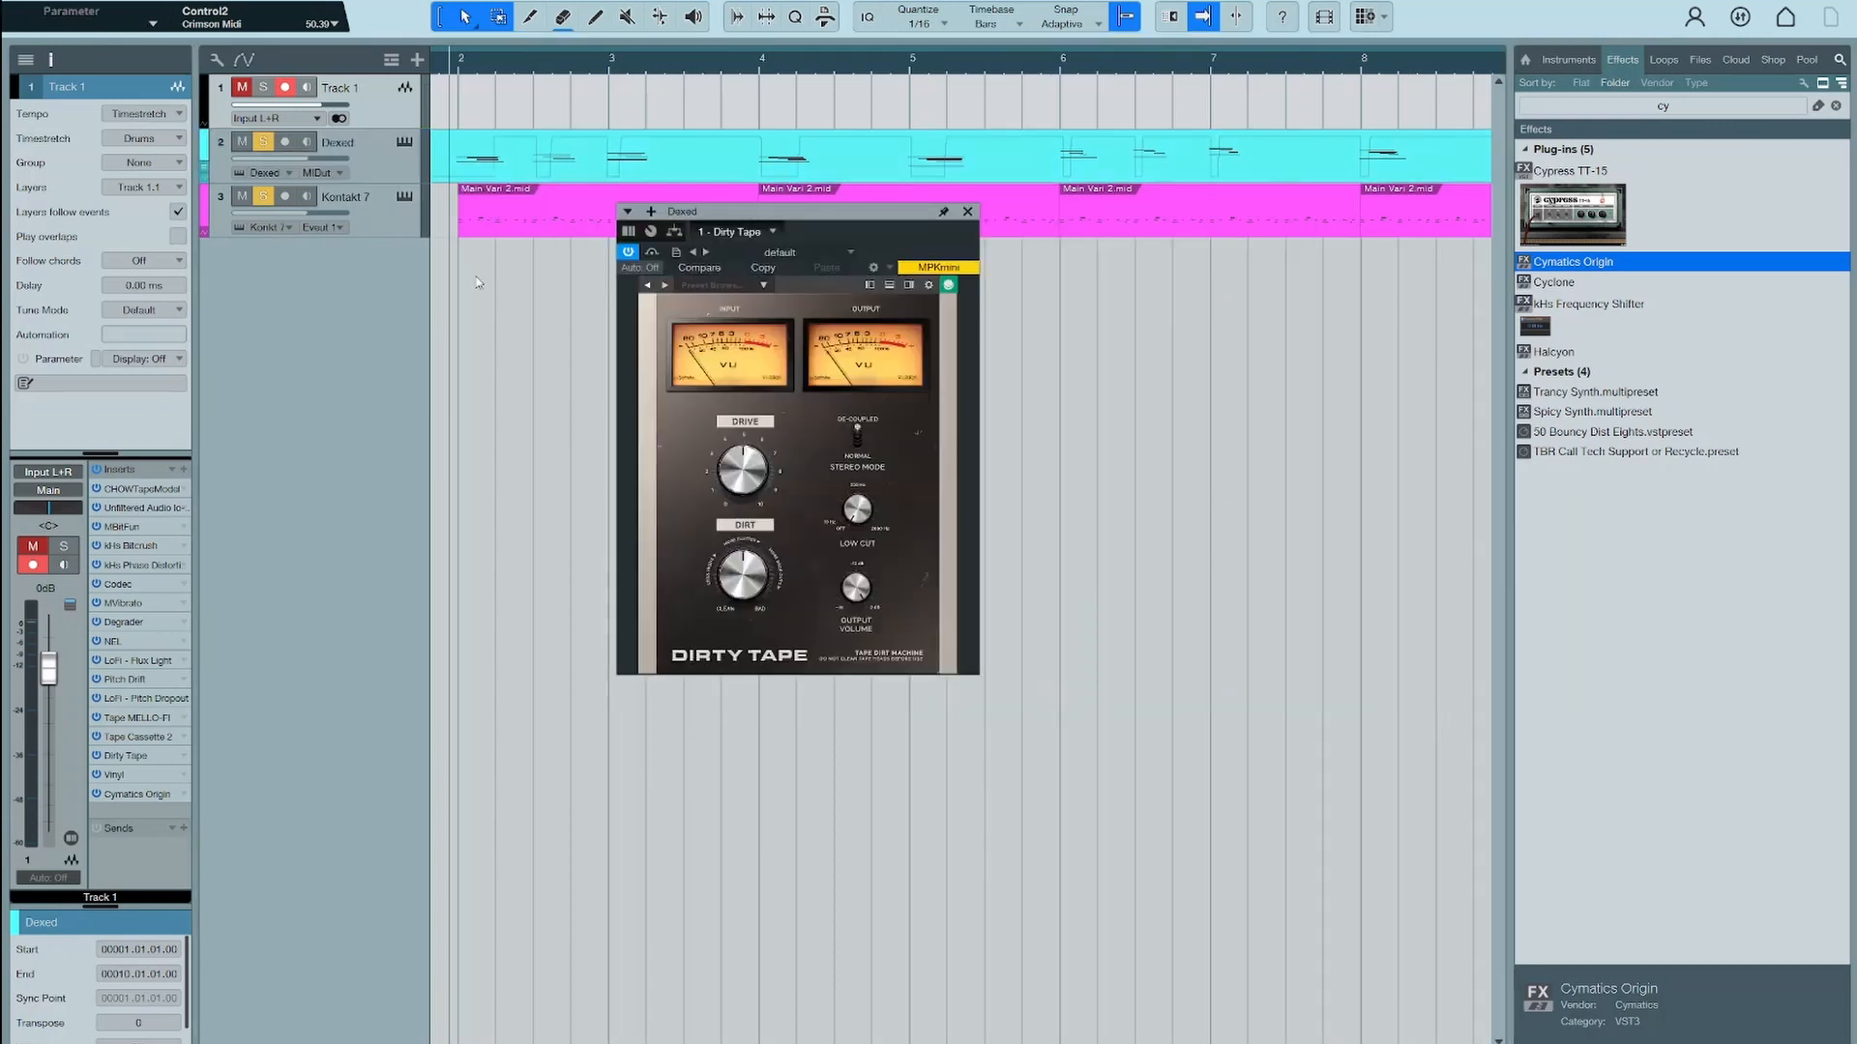
# Play the song, adjust Dirty Tape's drive to about 6 and enlarge the plug-in window
pyautogui.press('space')
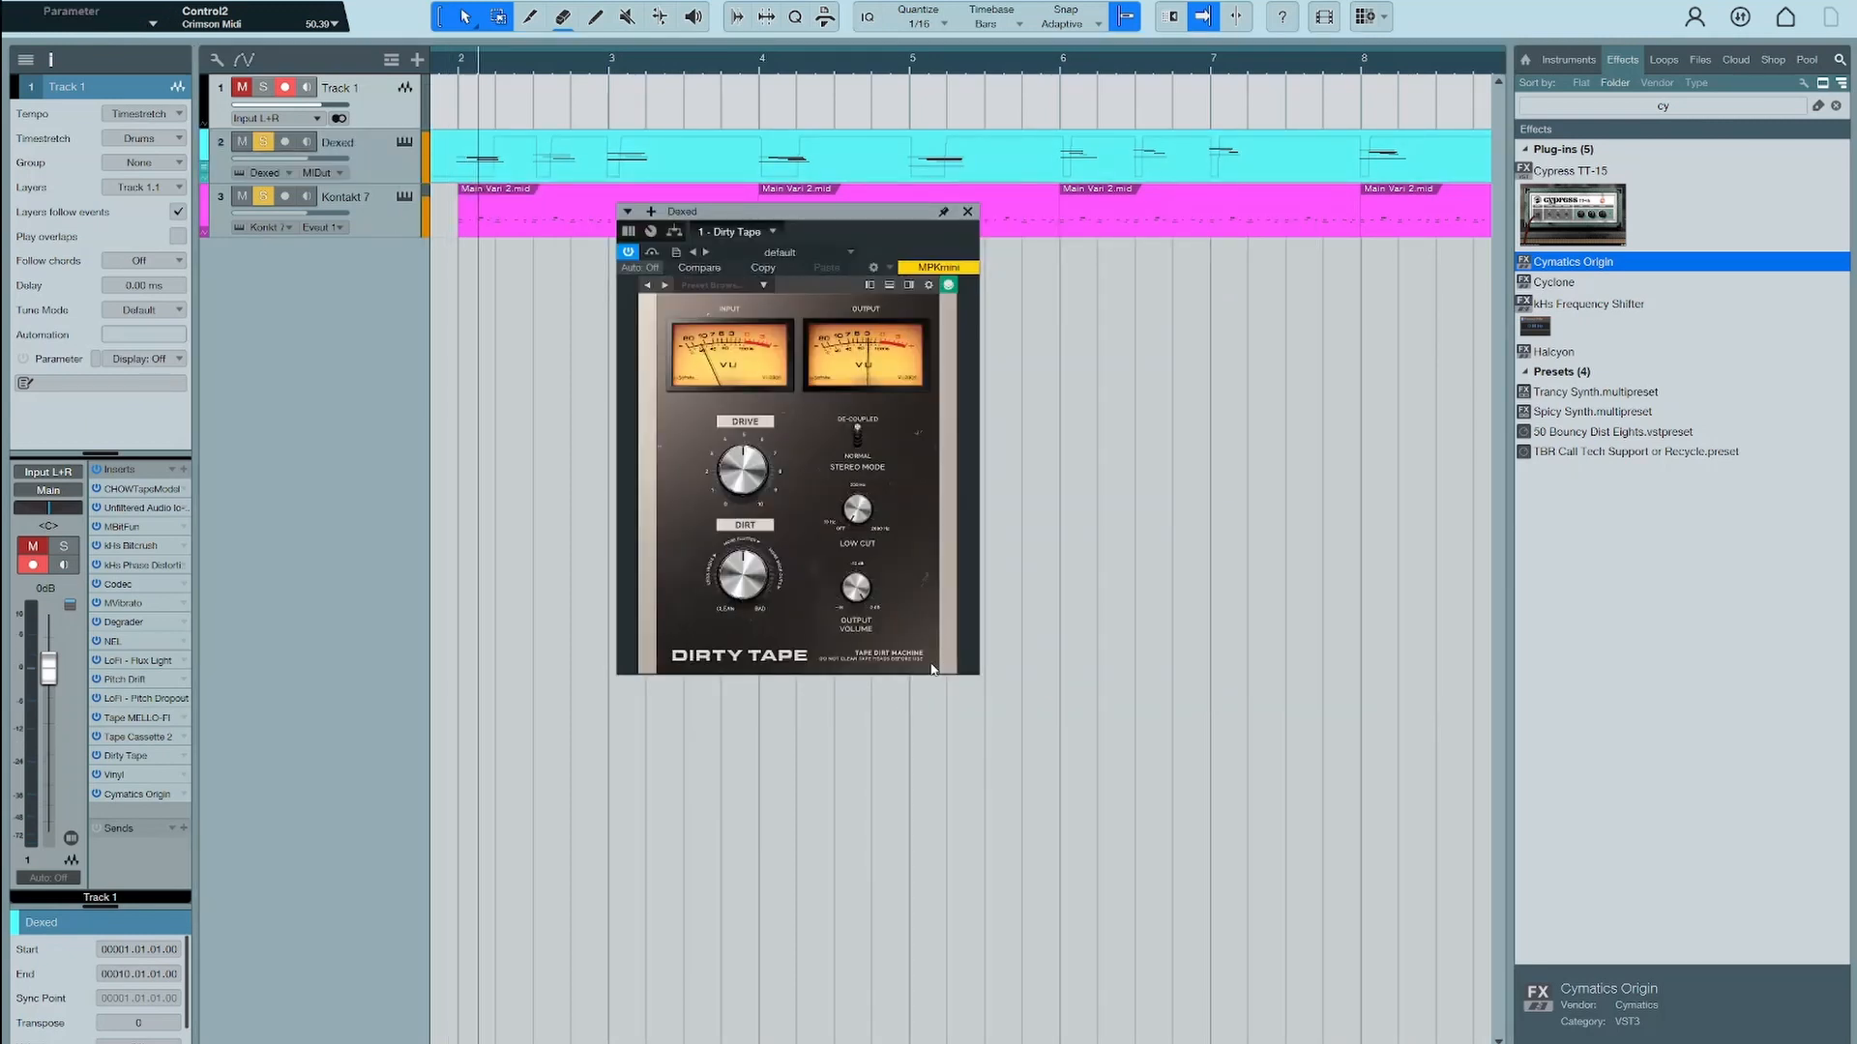
pyautogui.moveTo(748, 447)
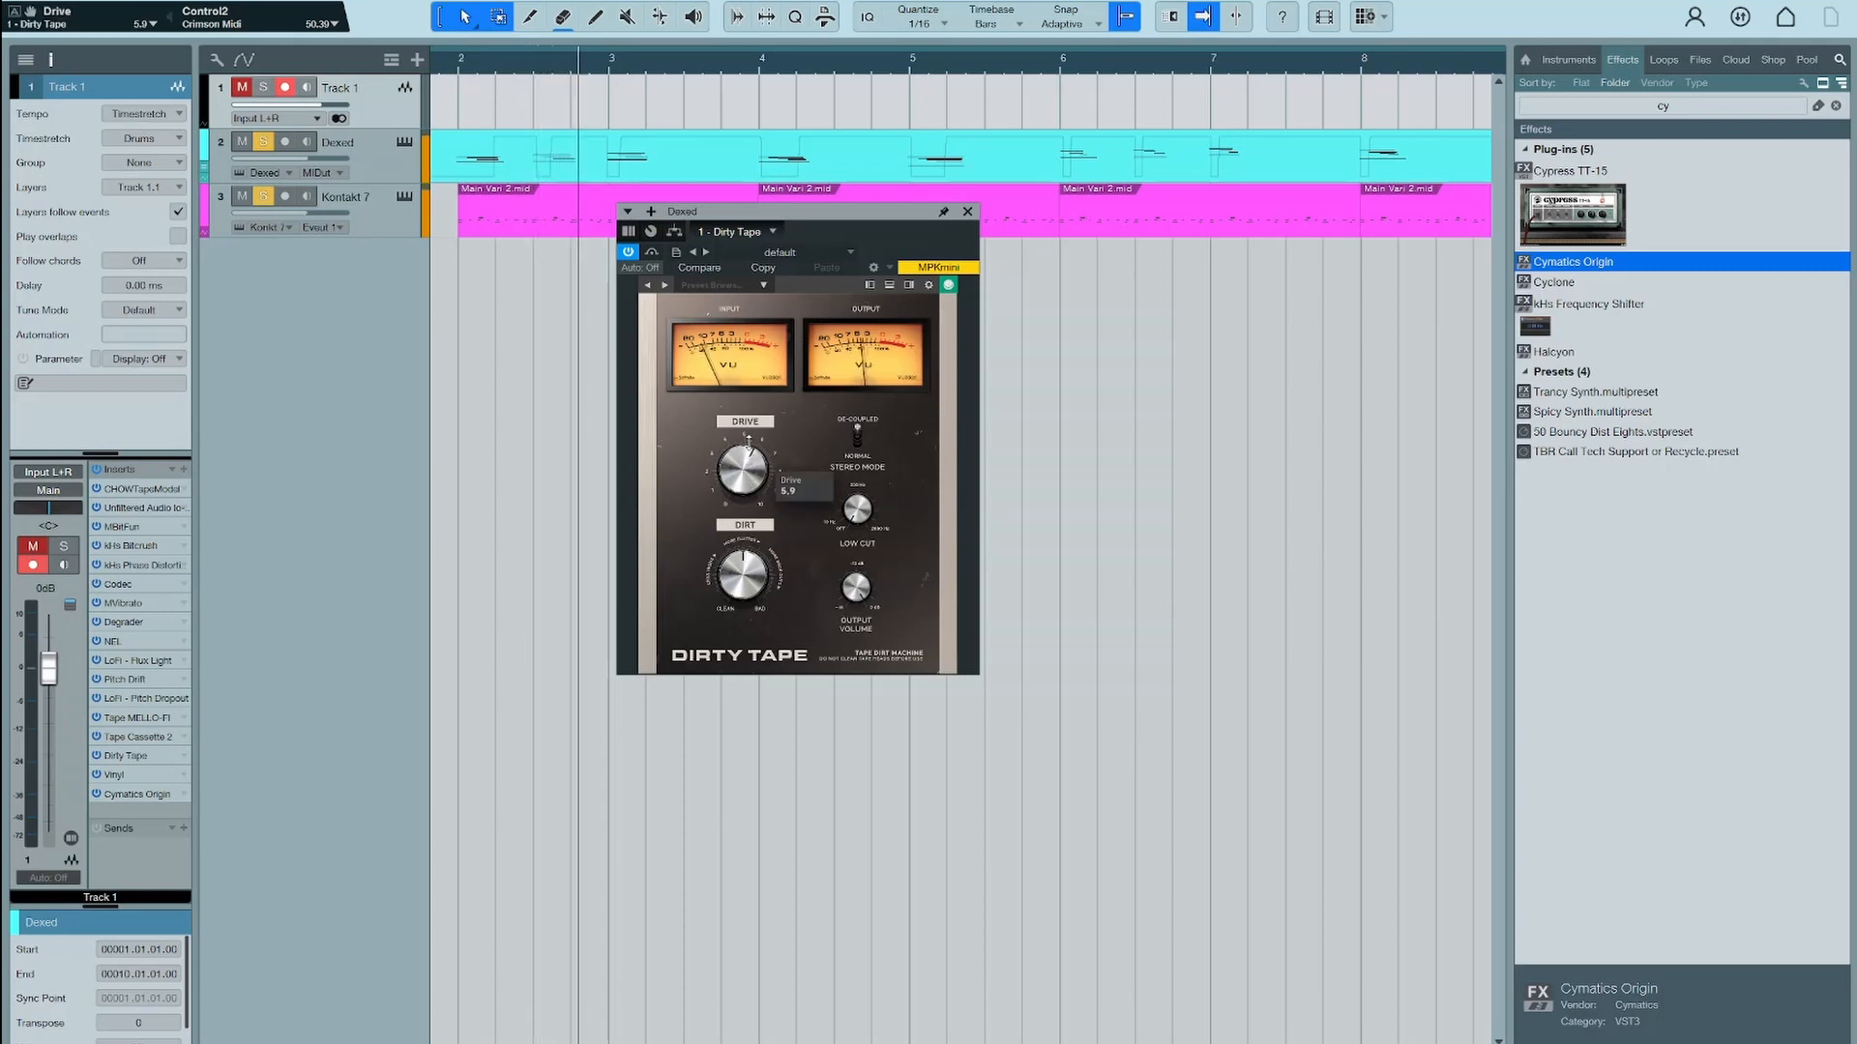
pyautogui.moveTo(748, 448); pyautogui.dragTo(751, 440)
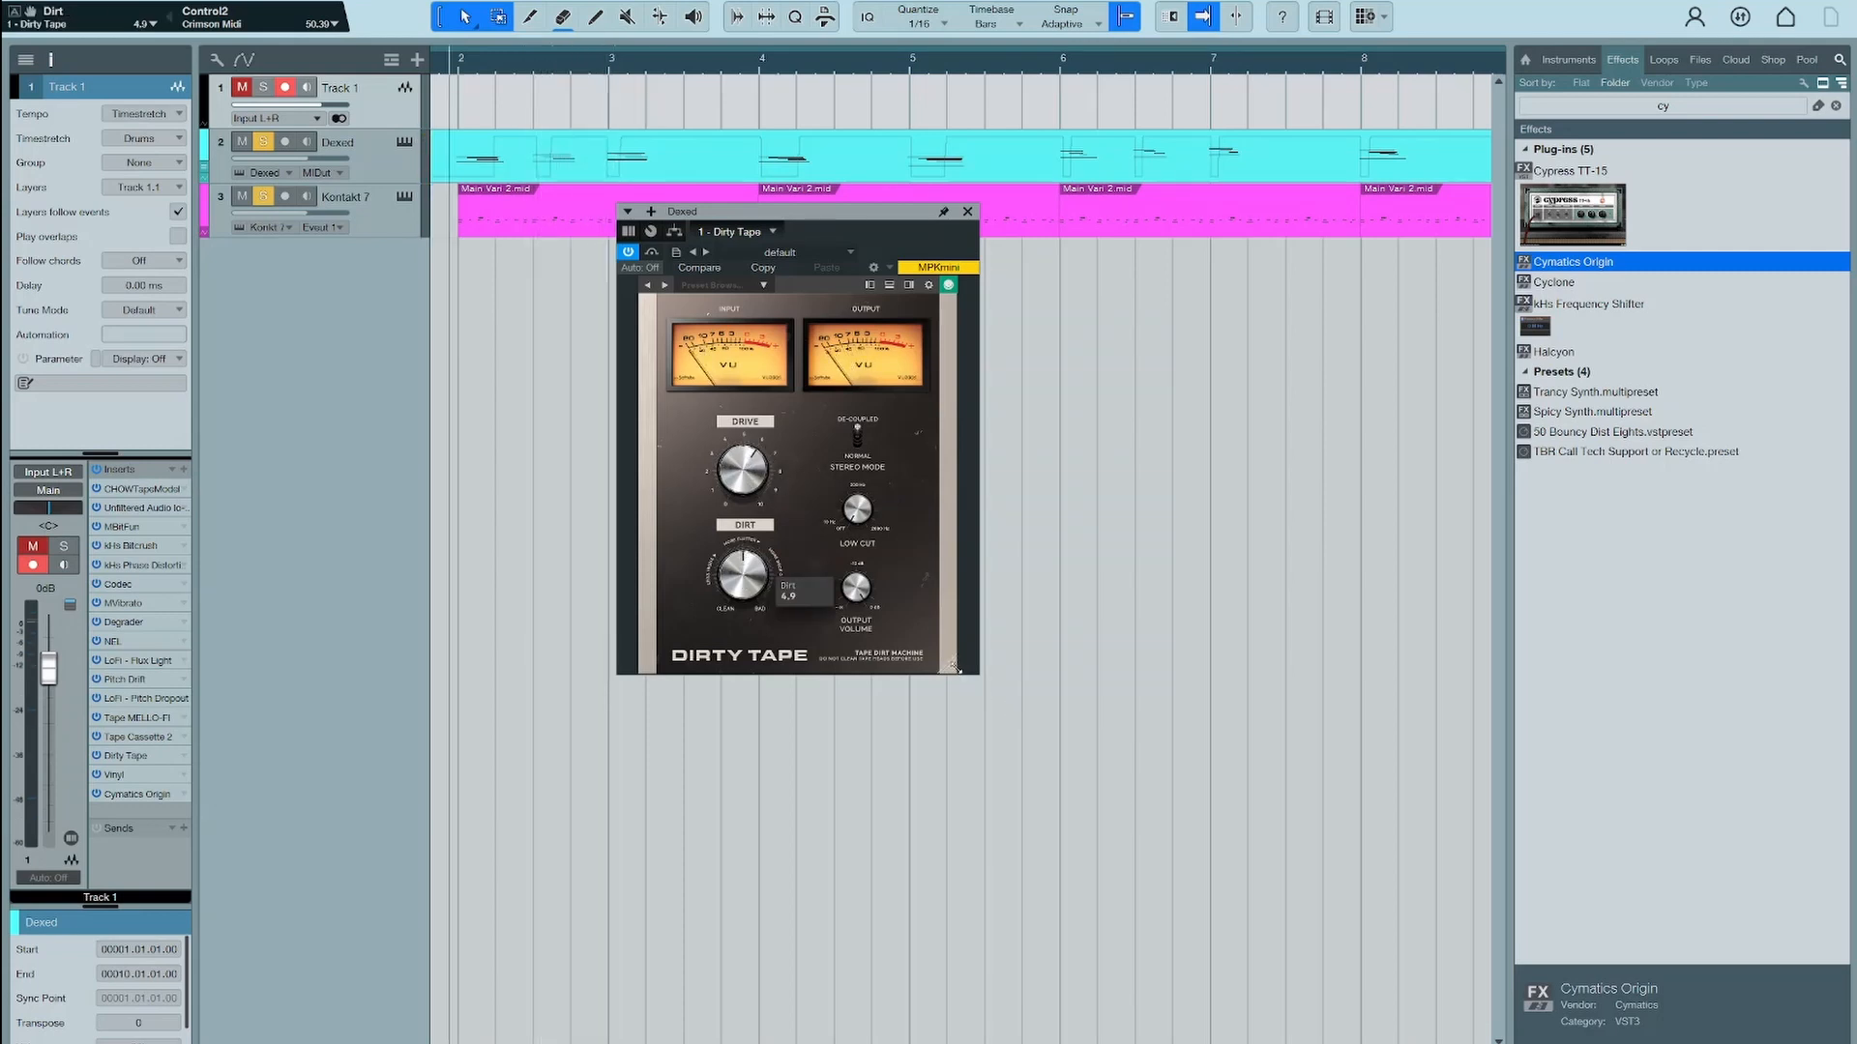
pyautogui.moveTo(956, 668); pyautogui.dragTo(1300, 996)
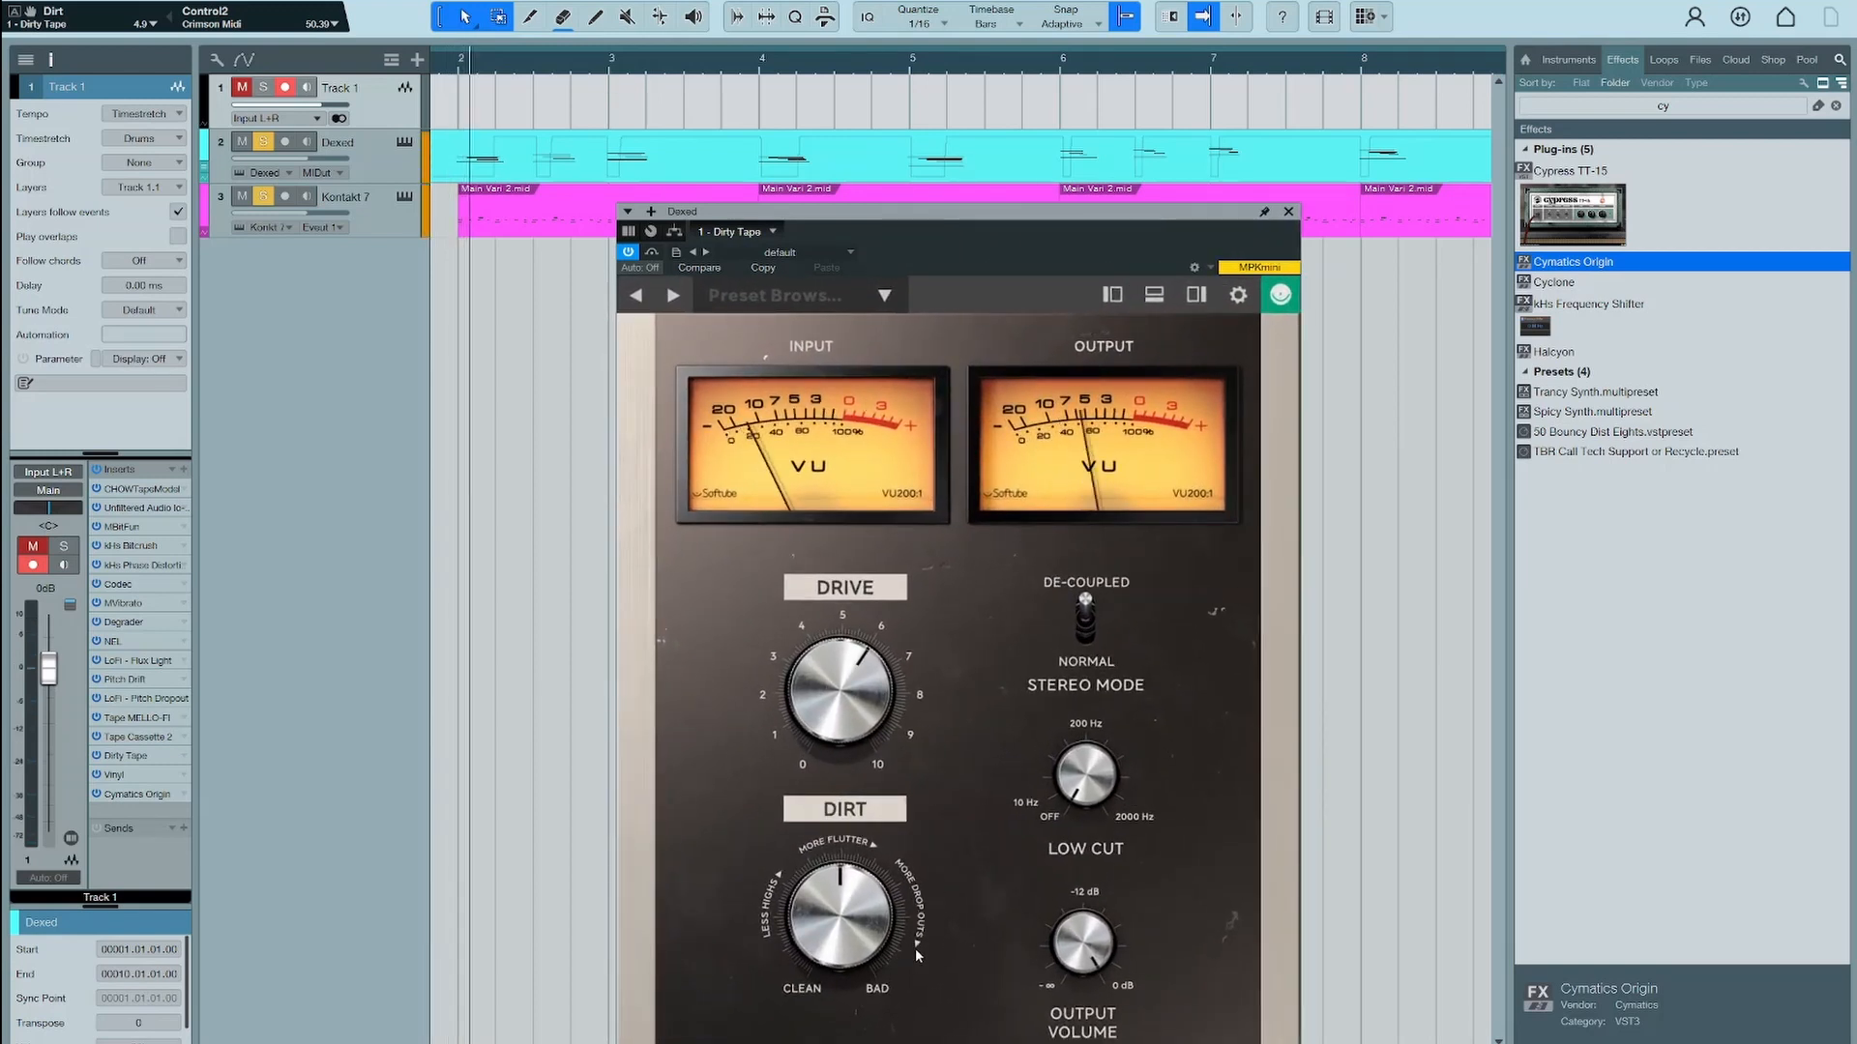
# Raise Dirty Tape's drive to about 8 and dirt to 9.8, and compare the Normal and De-coupled stereo modes
pyautogui.moveTo(915, 948); pyautogui.dragTo(907, 569)
pyautogui.moveTo(927, 917); pyautogui.dragTo(931, 886)
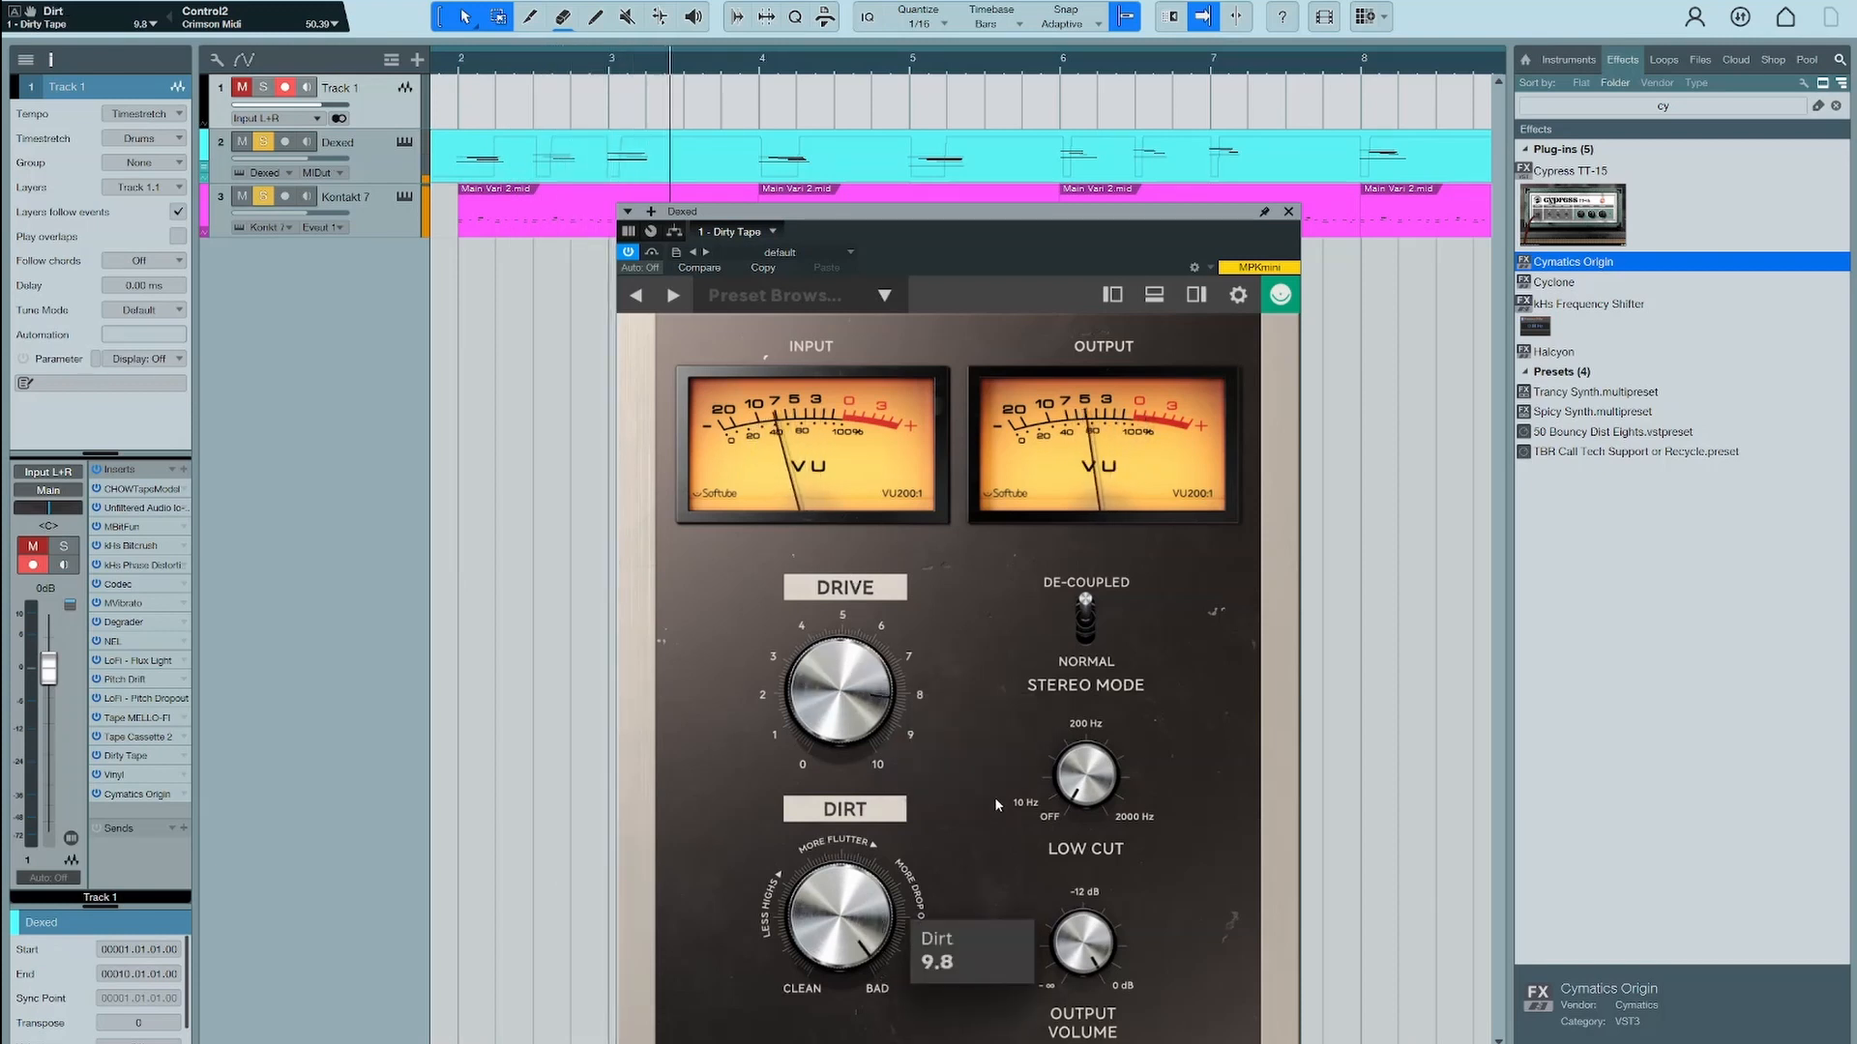
pyautogui.click(1092, 633)
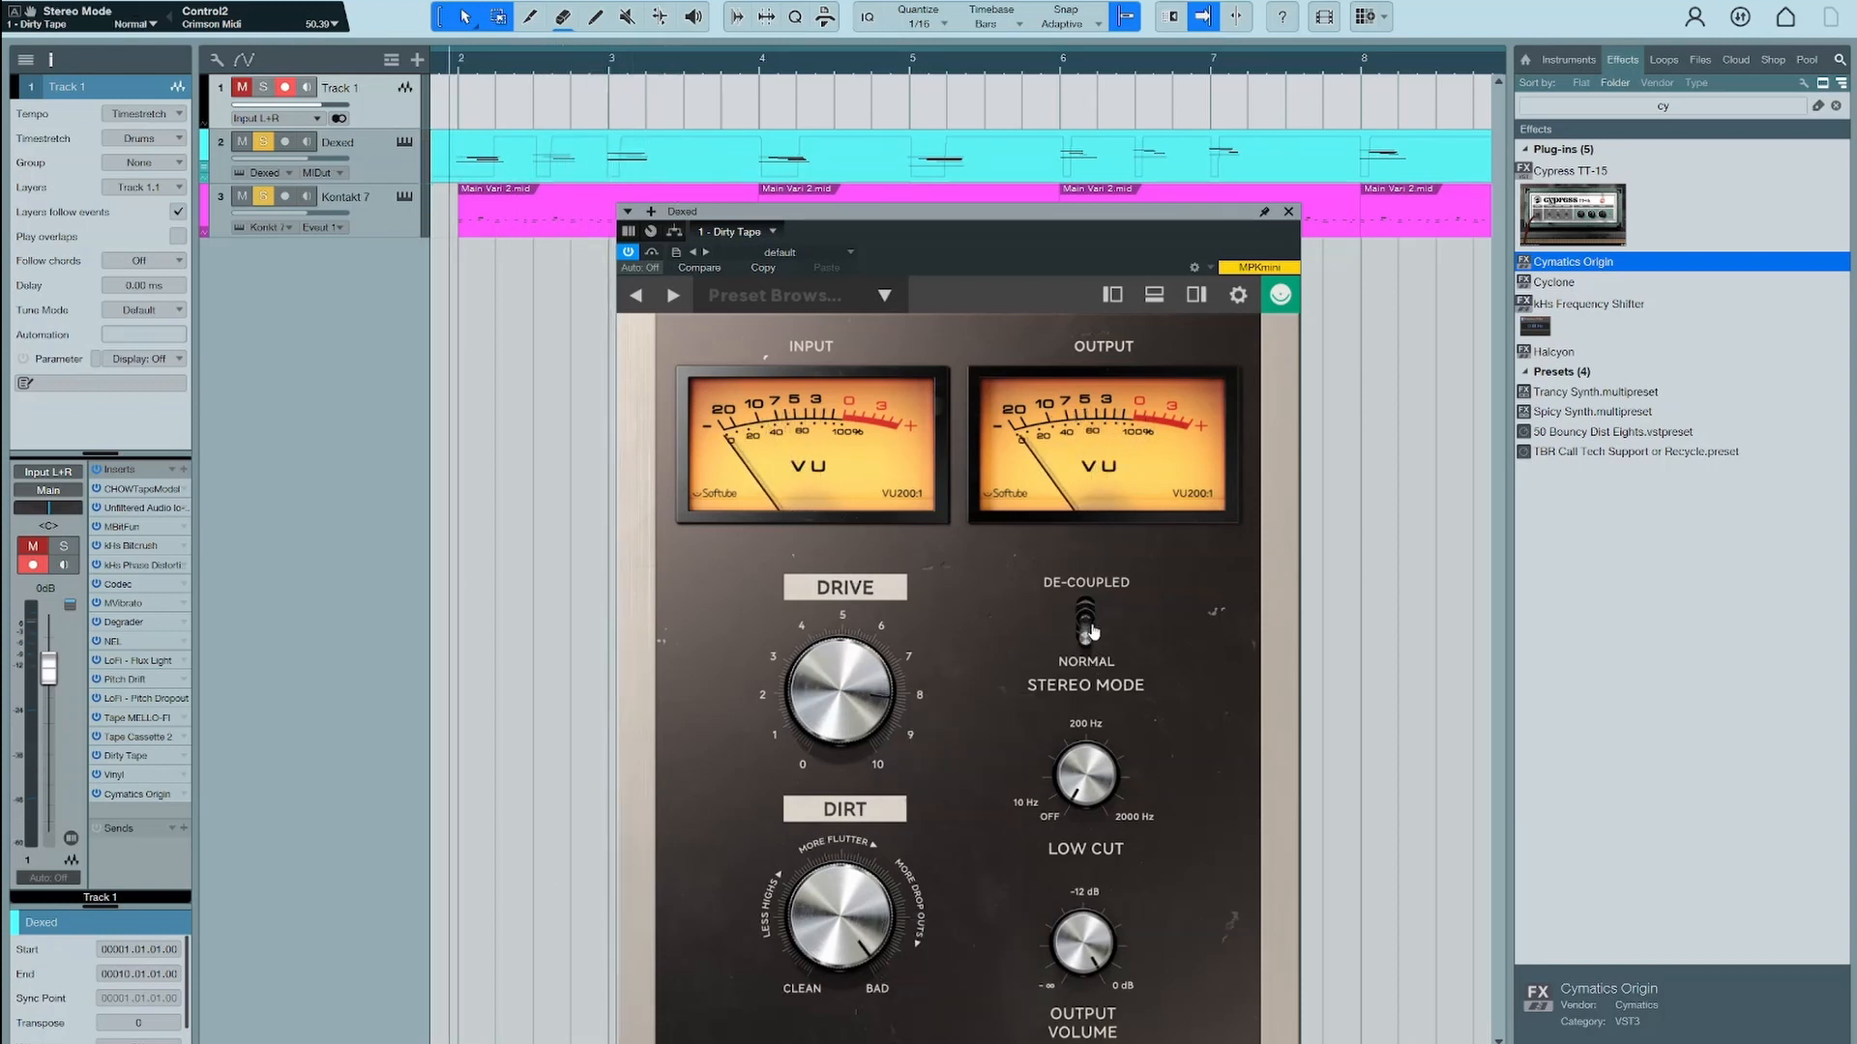
pyautogui.click(1092, 634)
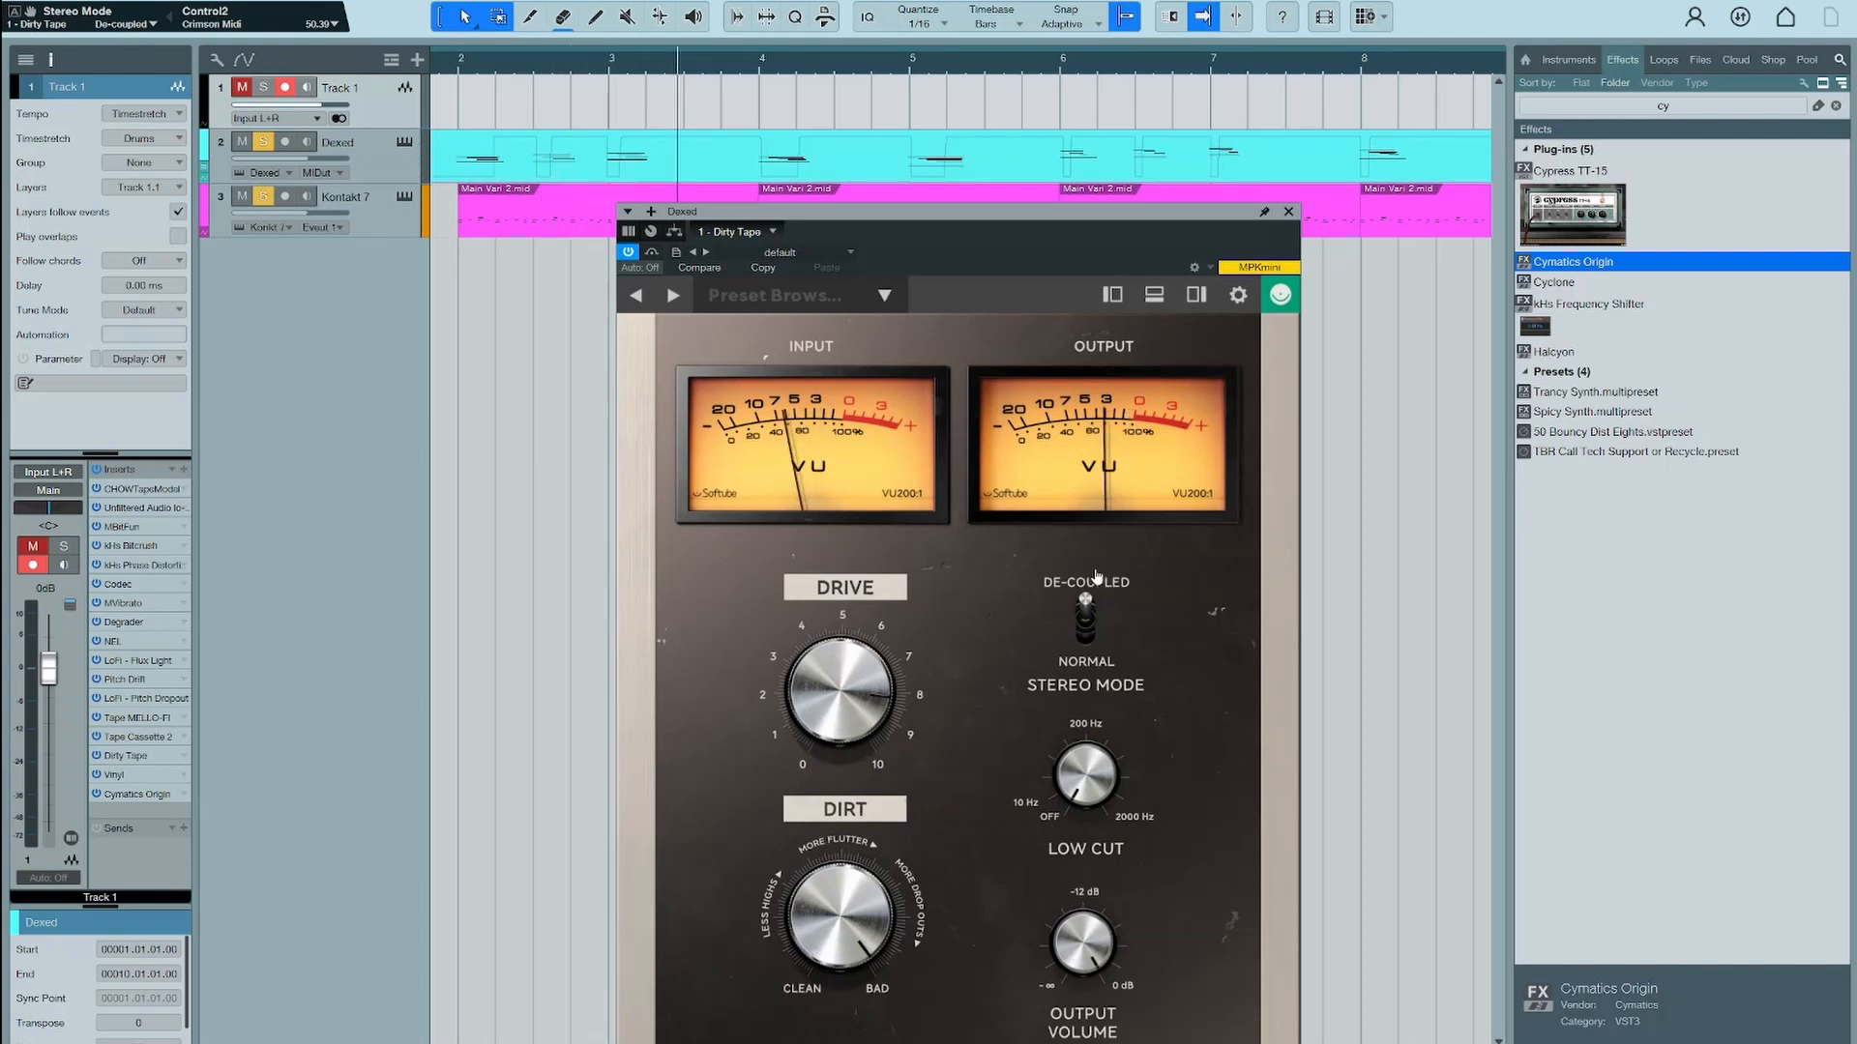
pyautogui.press('Escape')
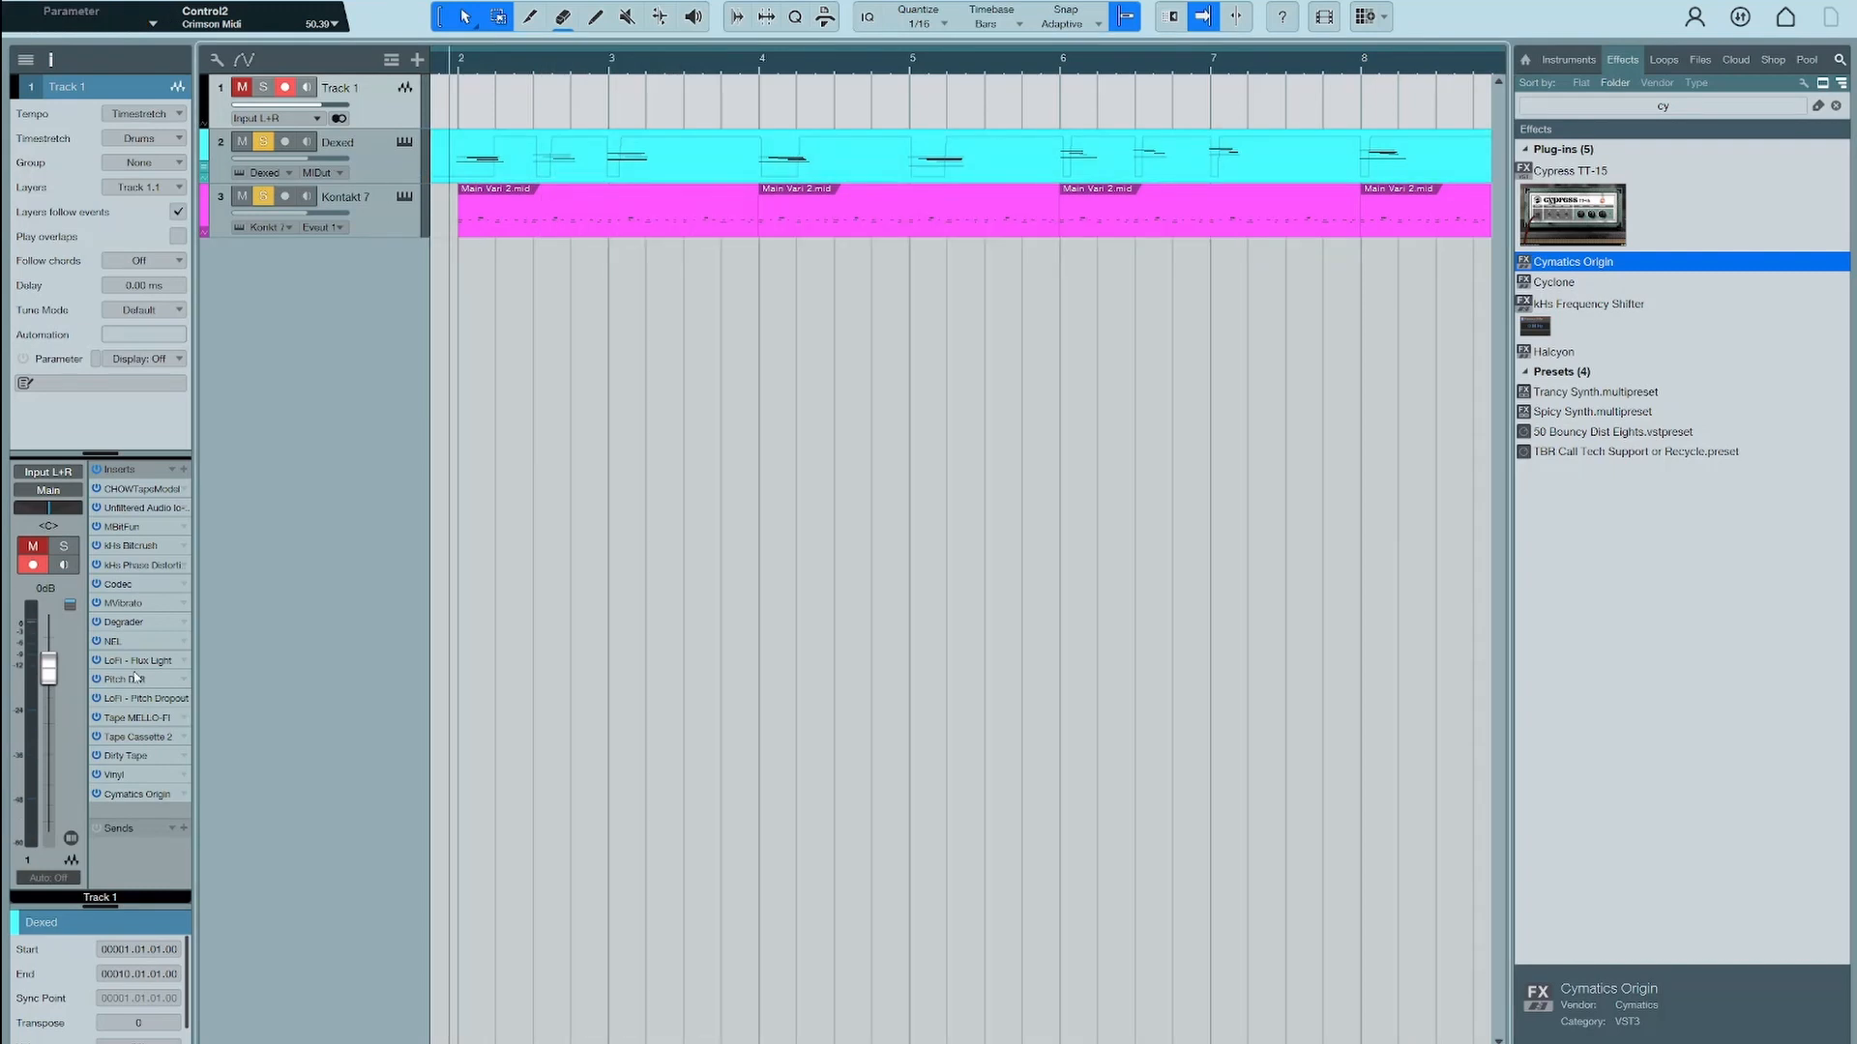
# Copy Pitch Drift from Track 1 to the Dexed track, enlarge its window and raise the amount to 100 during playback
pyautogui.click(136, 680)
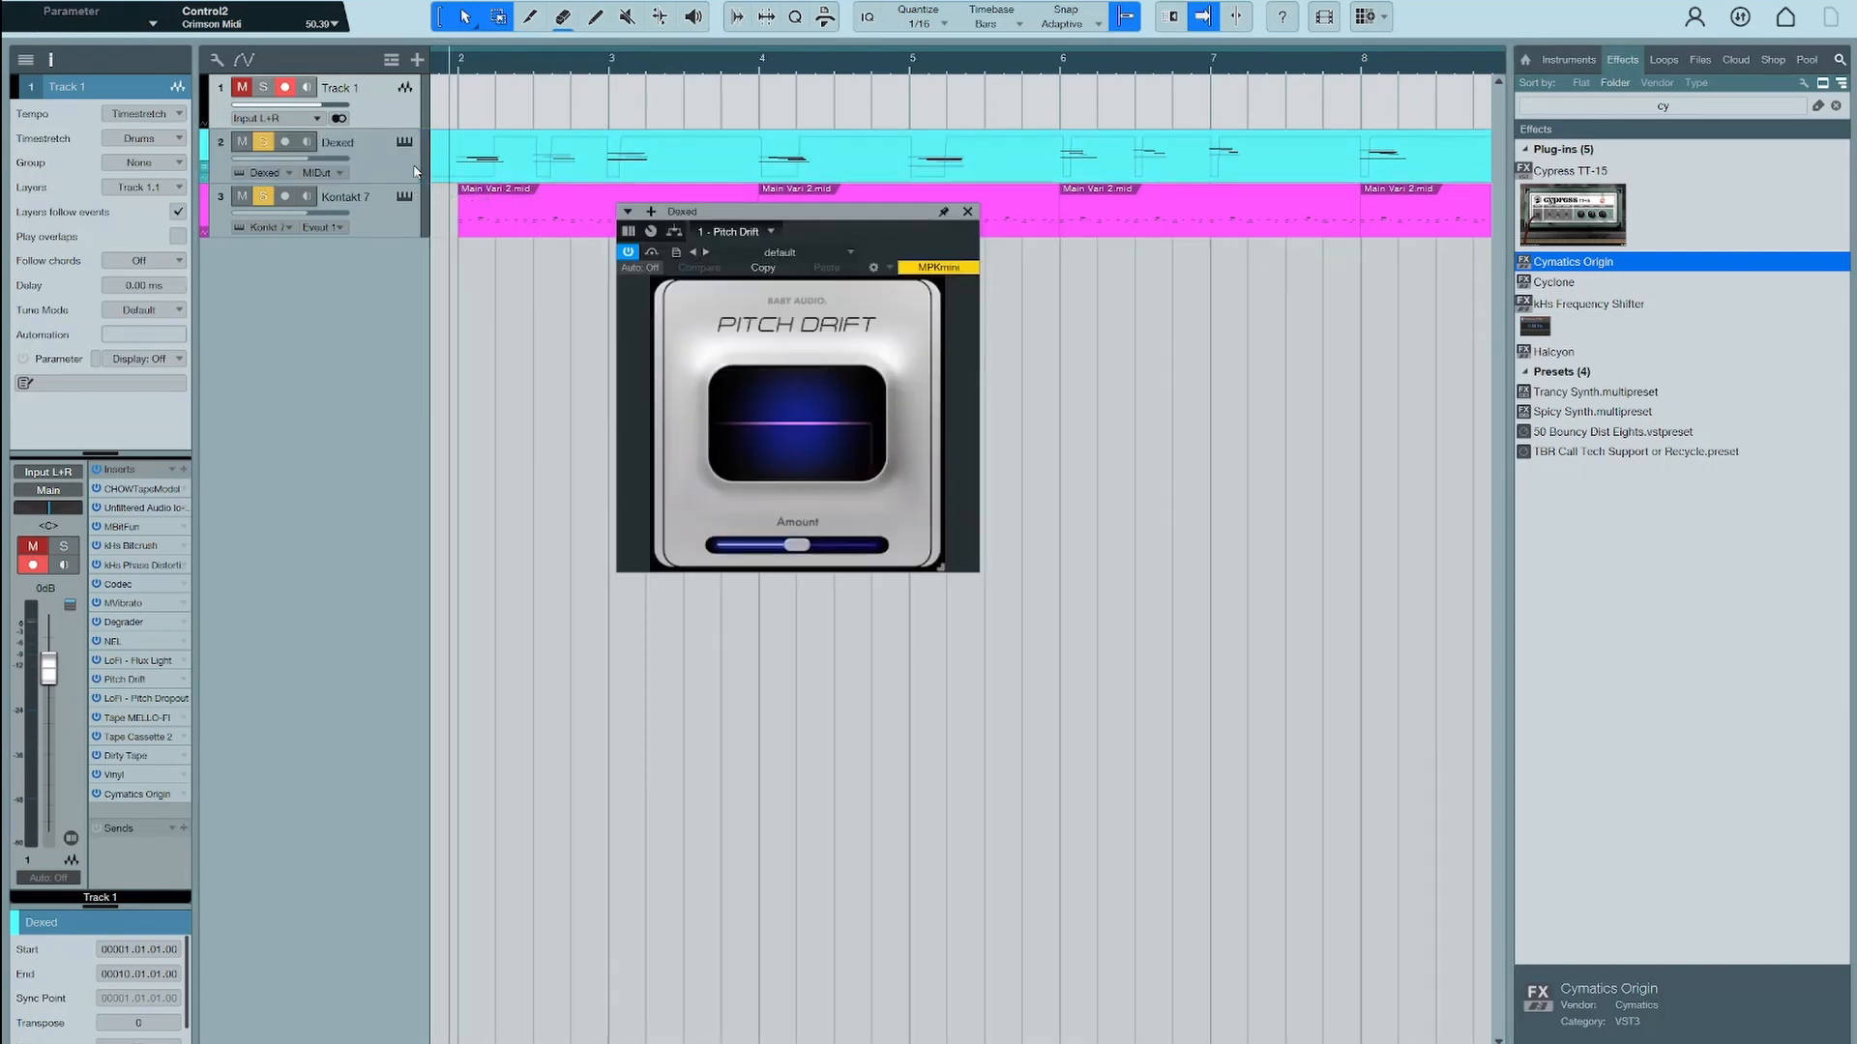
pyautogui.moveTo(935, 571); pyautogui.dragTo(1009, 671)
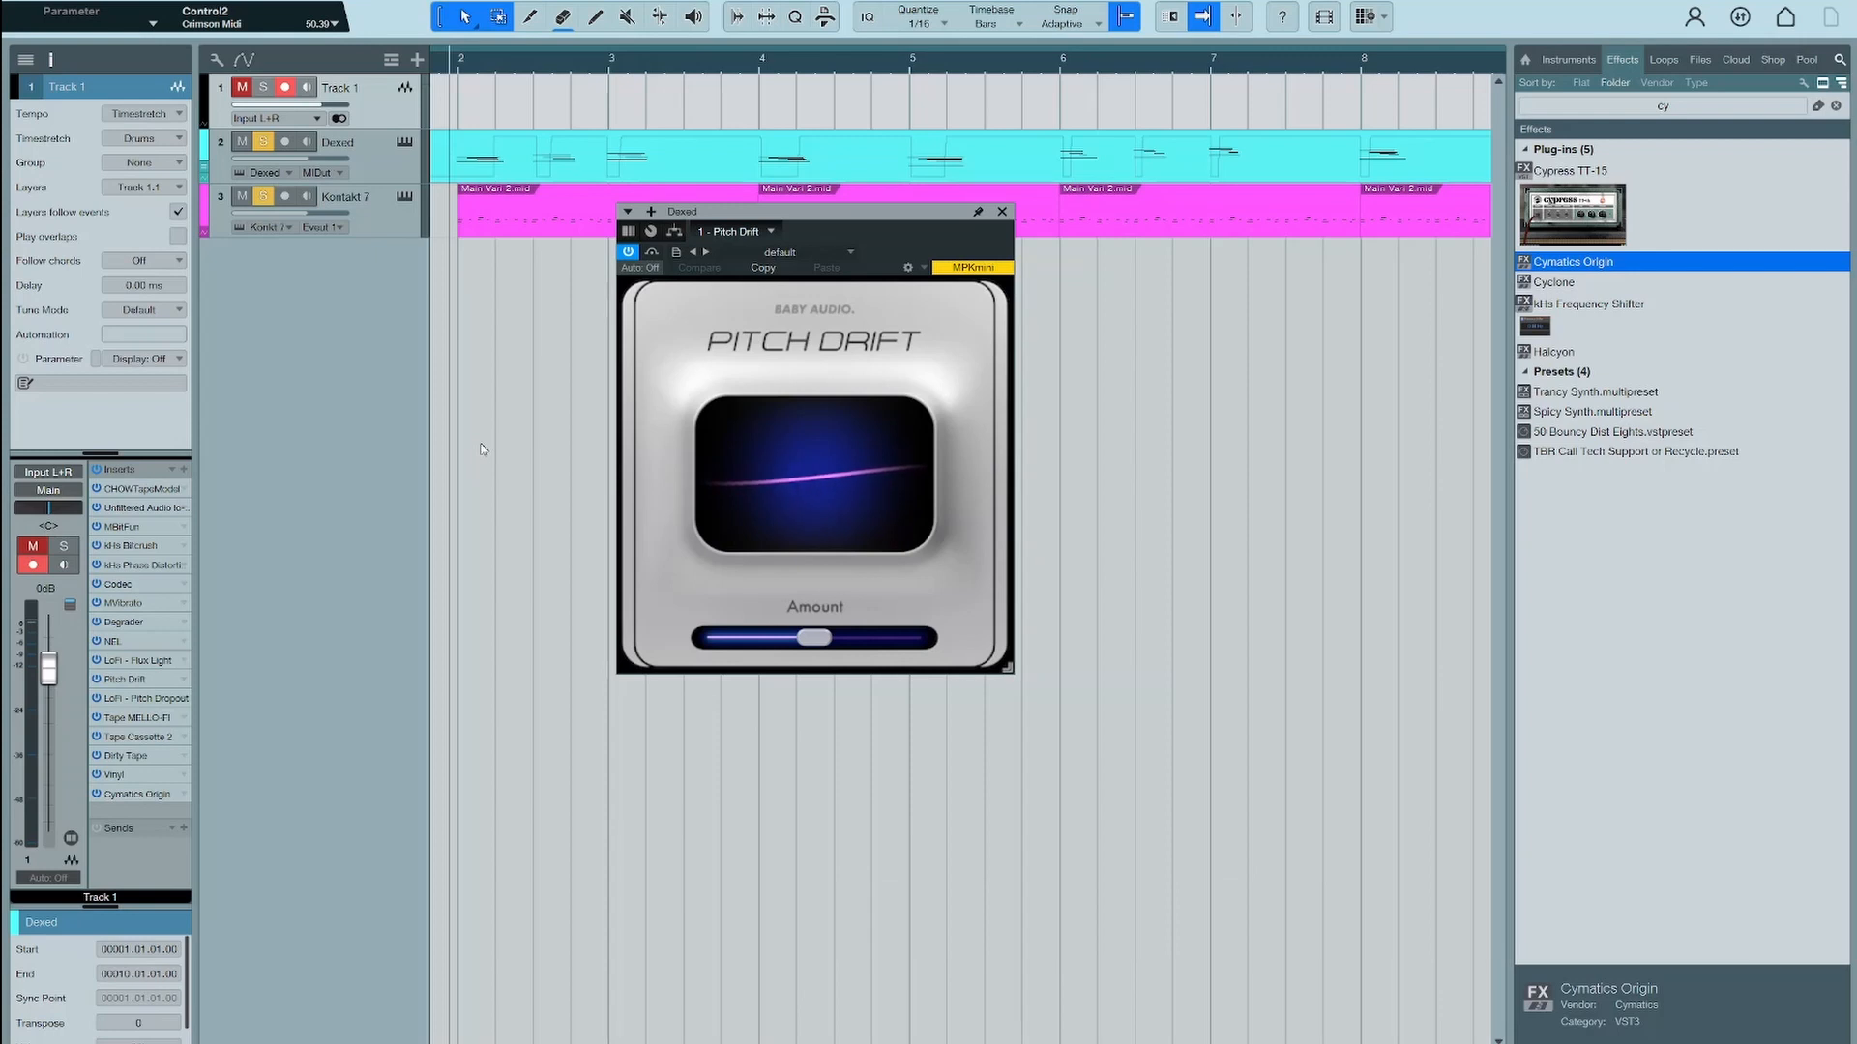
pyautogui.press('space')
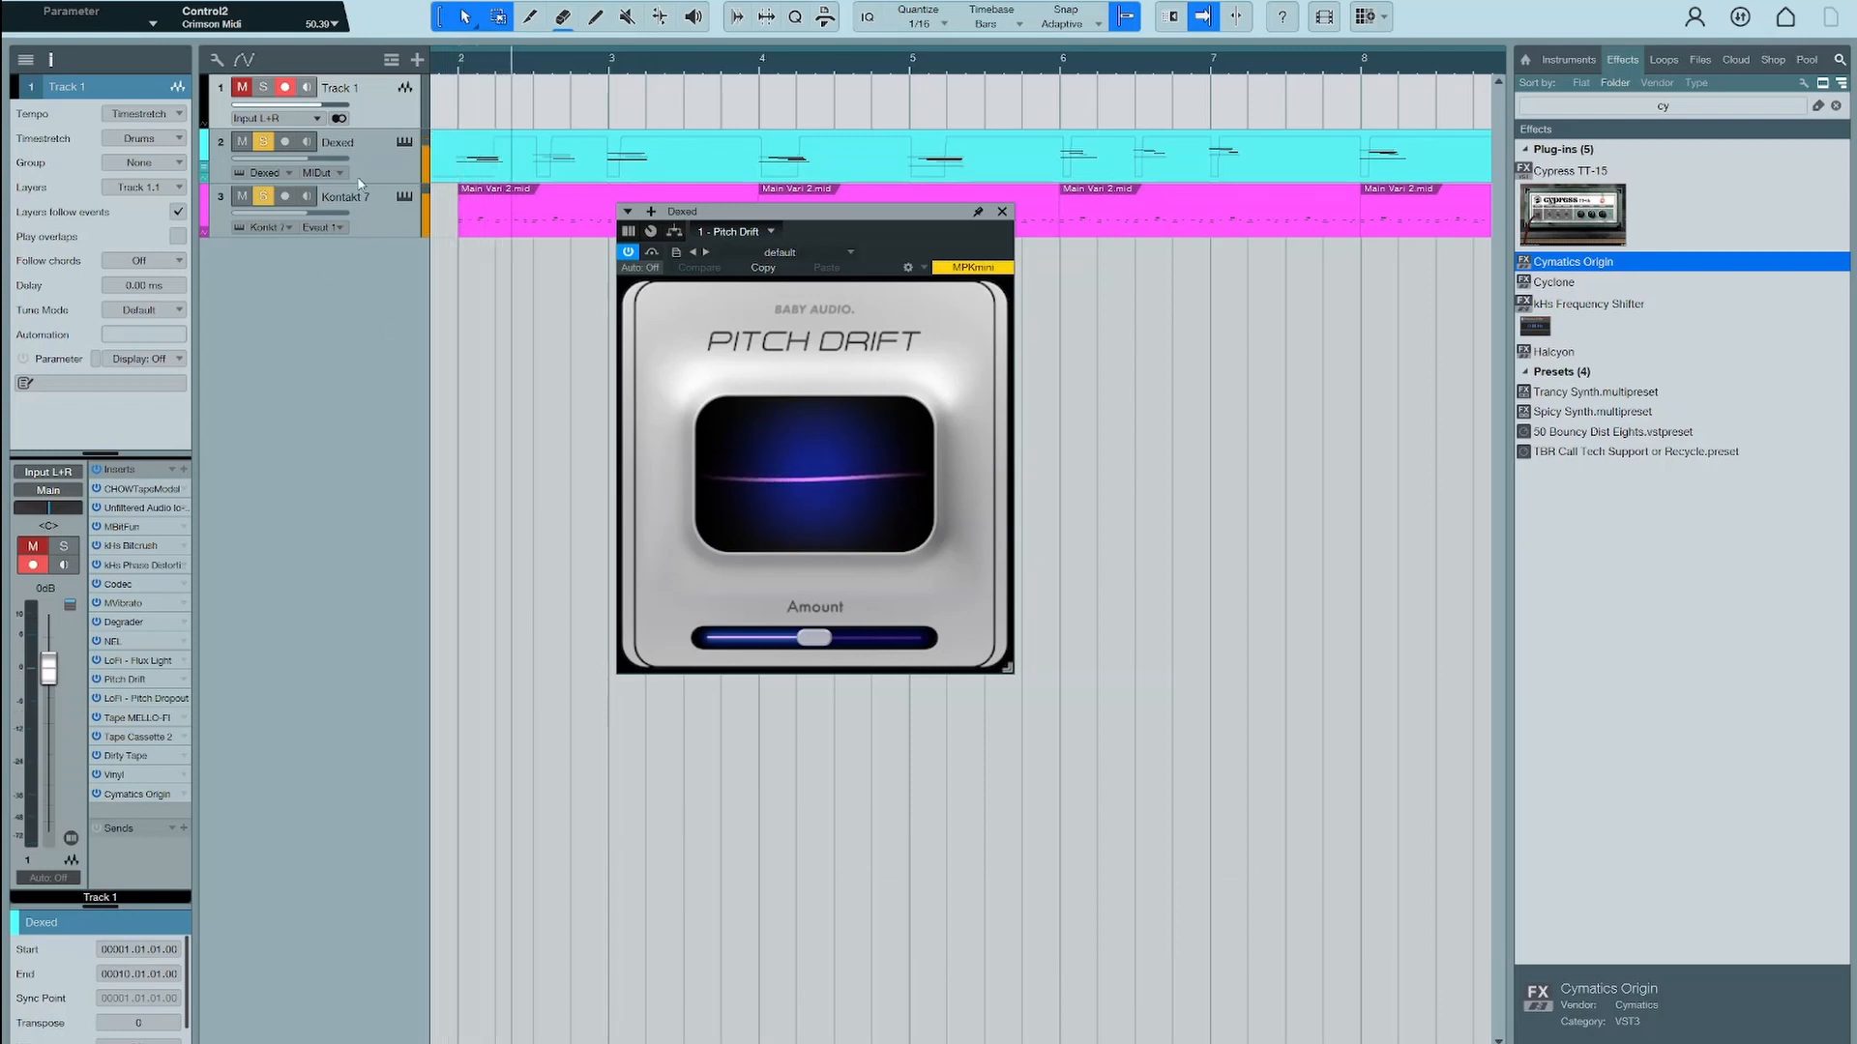
pyautogui.moveTo(813, 637); pyautogui.dragTo(1110, 636)
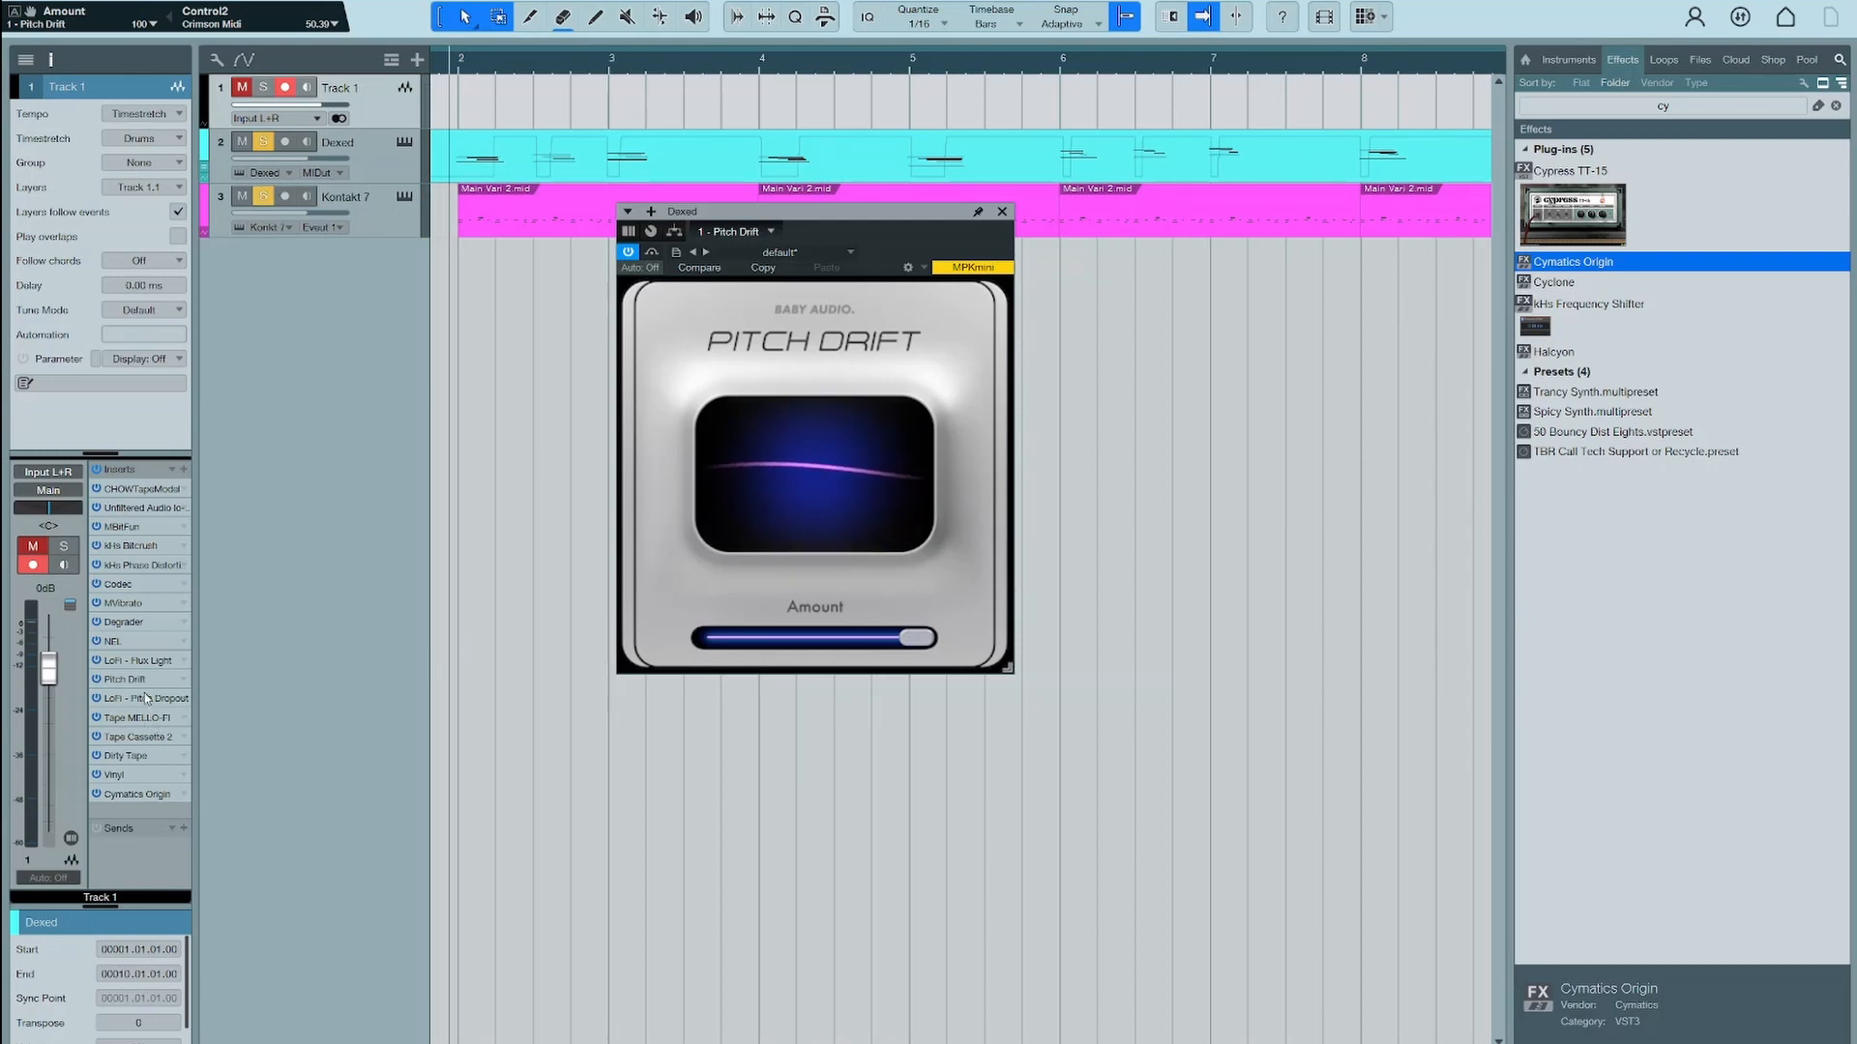
# Copy LoFi Flux Light and LoFi Pitch Dropout from Track 1 to the Dexed track and set Pitch Dropout's amount to 76%
pyautogui.moveTo(149, 663); pyautogui.dragTo(377, 160)
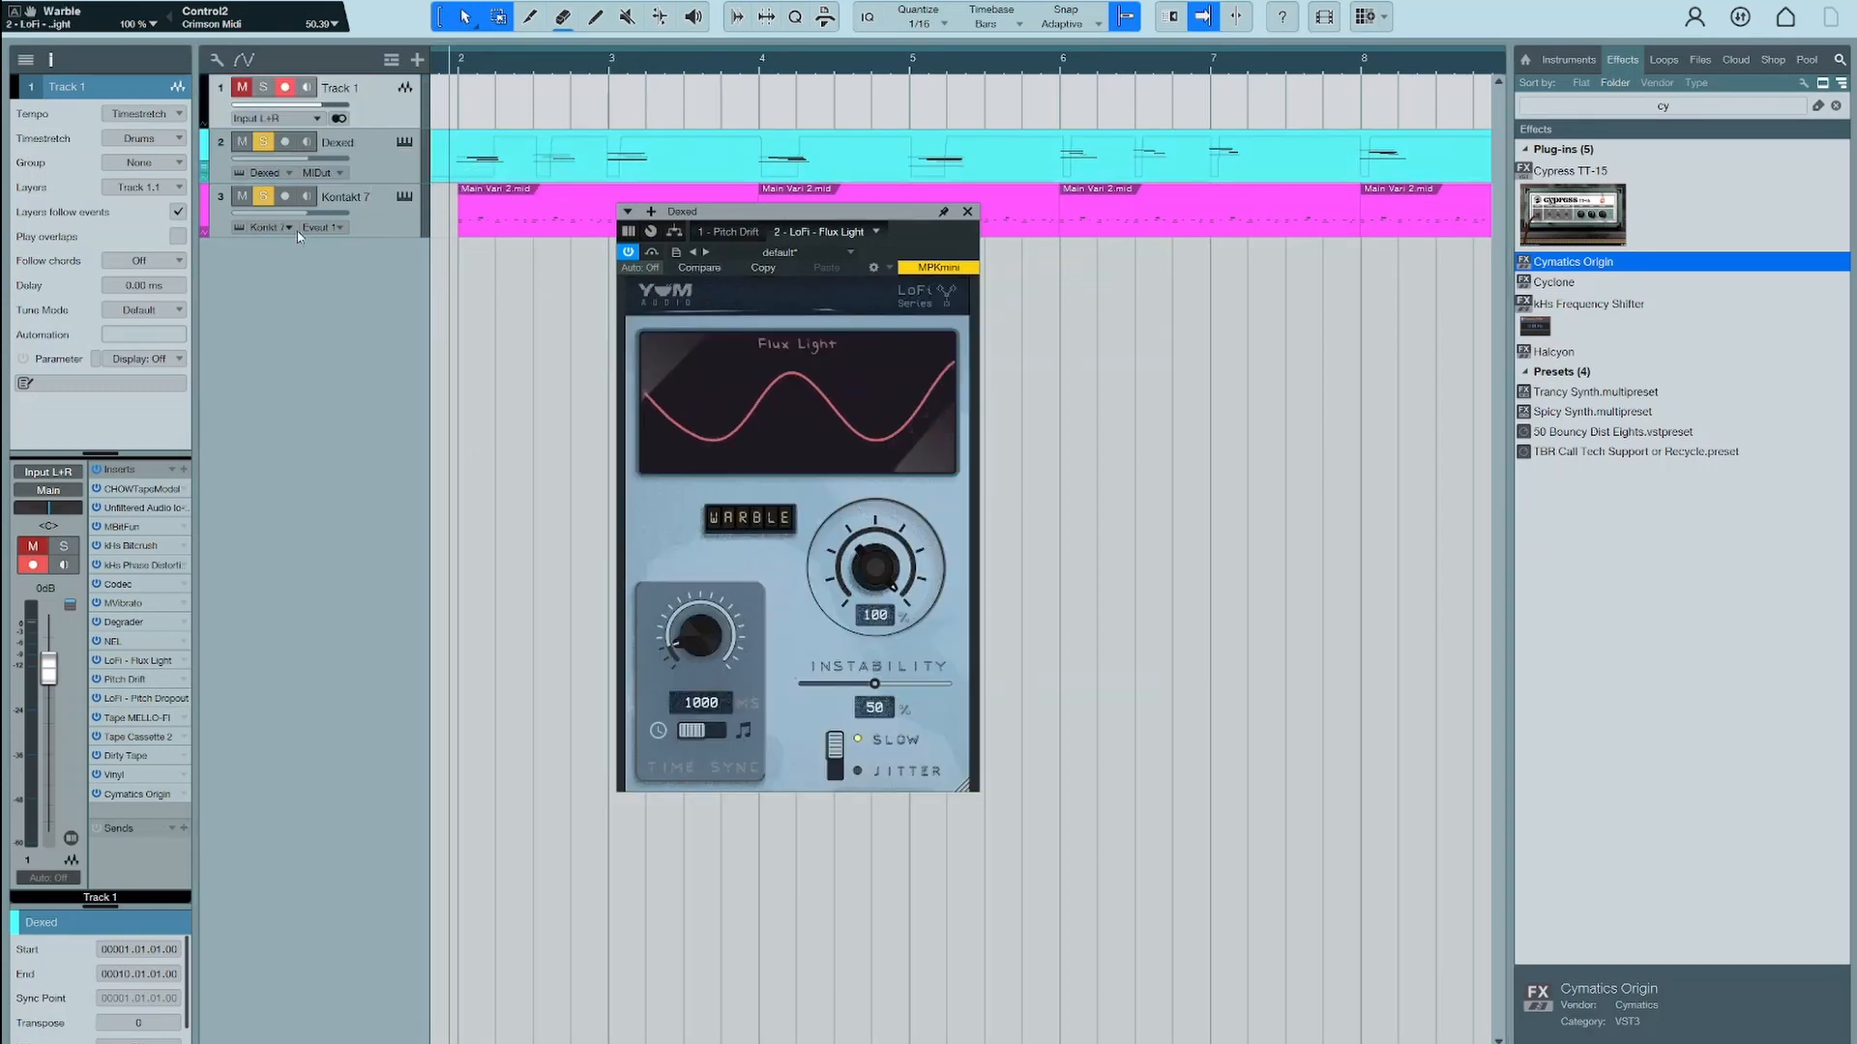
pyautogui.moveTo(150, 706); pyautogui.dragTo(400, 165)
pyautogui.moveTo(728, 389); pyautogui.dragTo(729, 338)
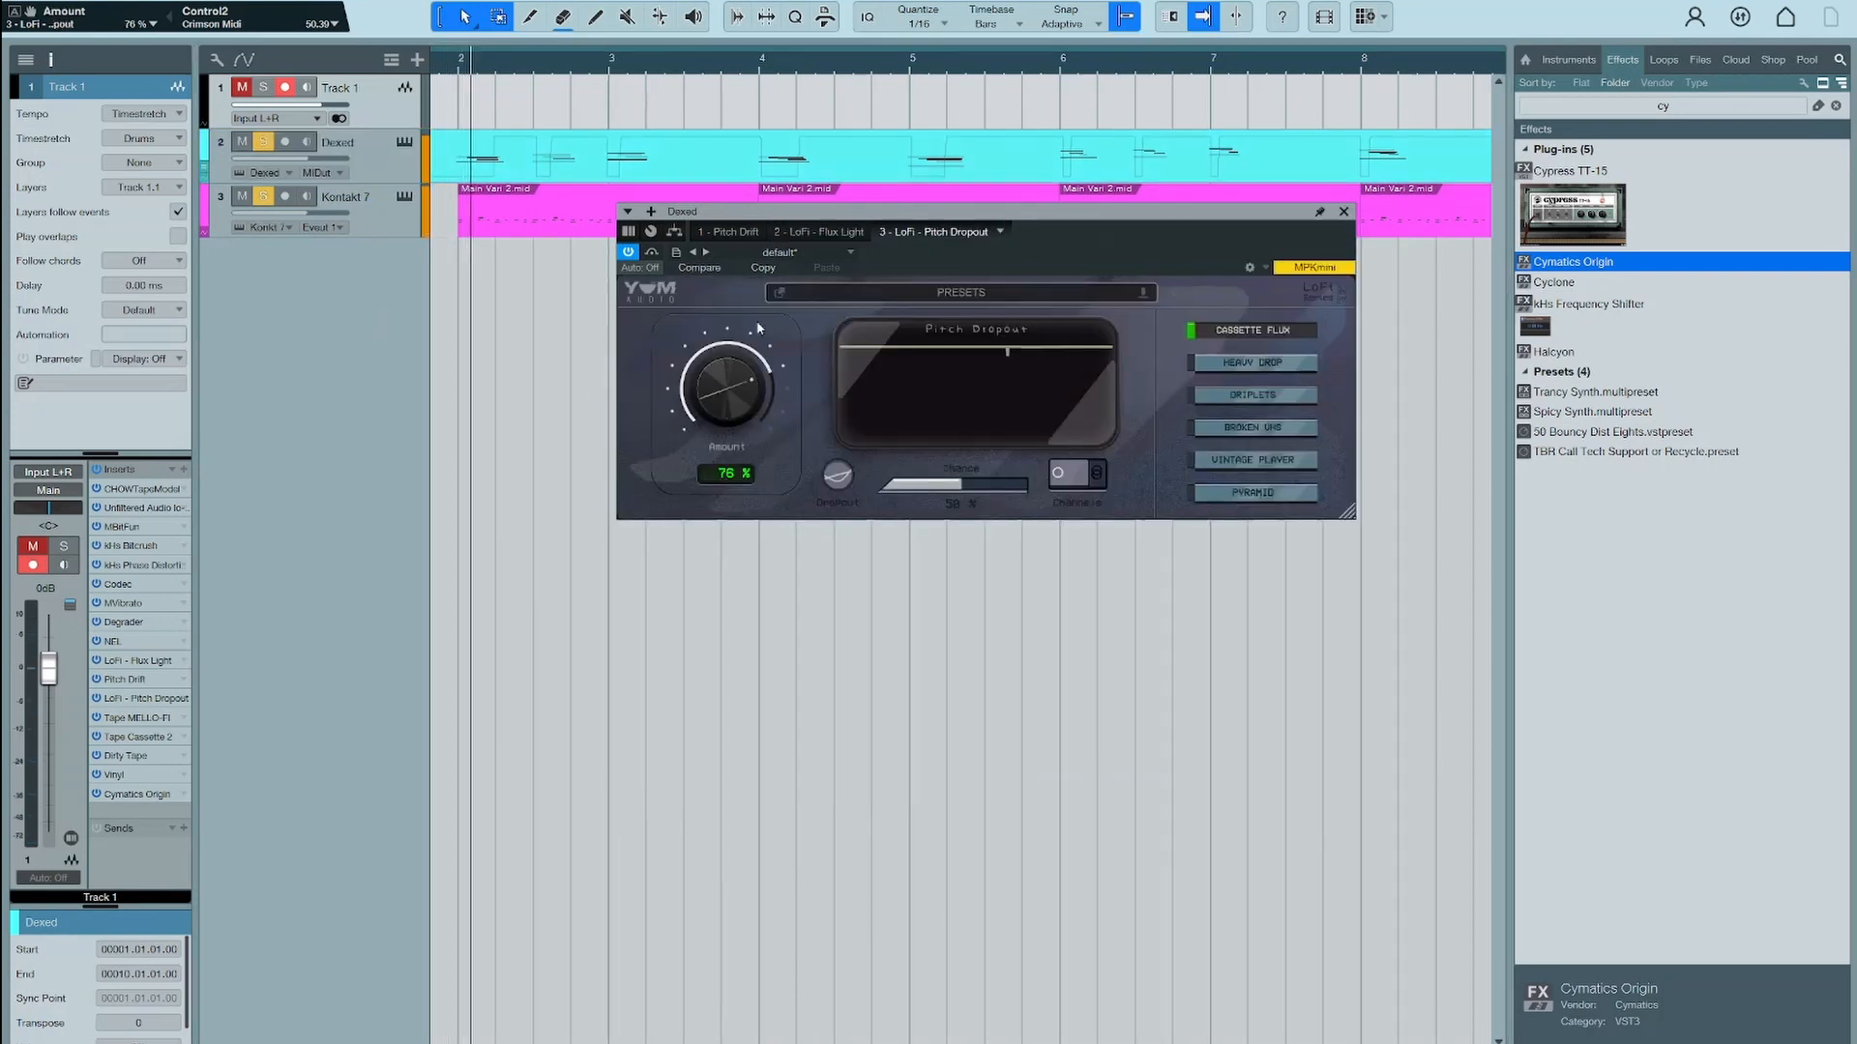
# Select the Dexed track, set Pitch Dropout's amount to 83%, and audition the Broken VHS and Vintage Player modes
pyautogui.click(375, 153)
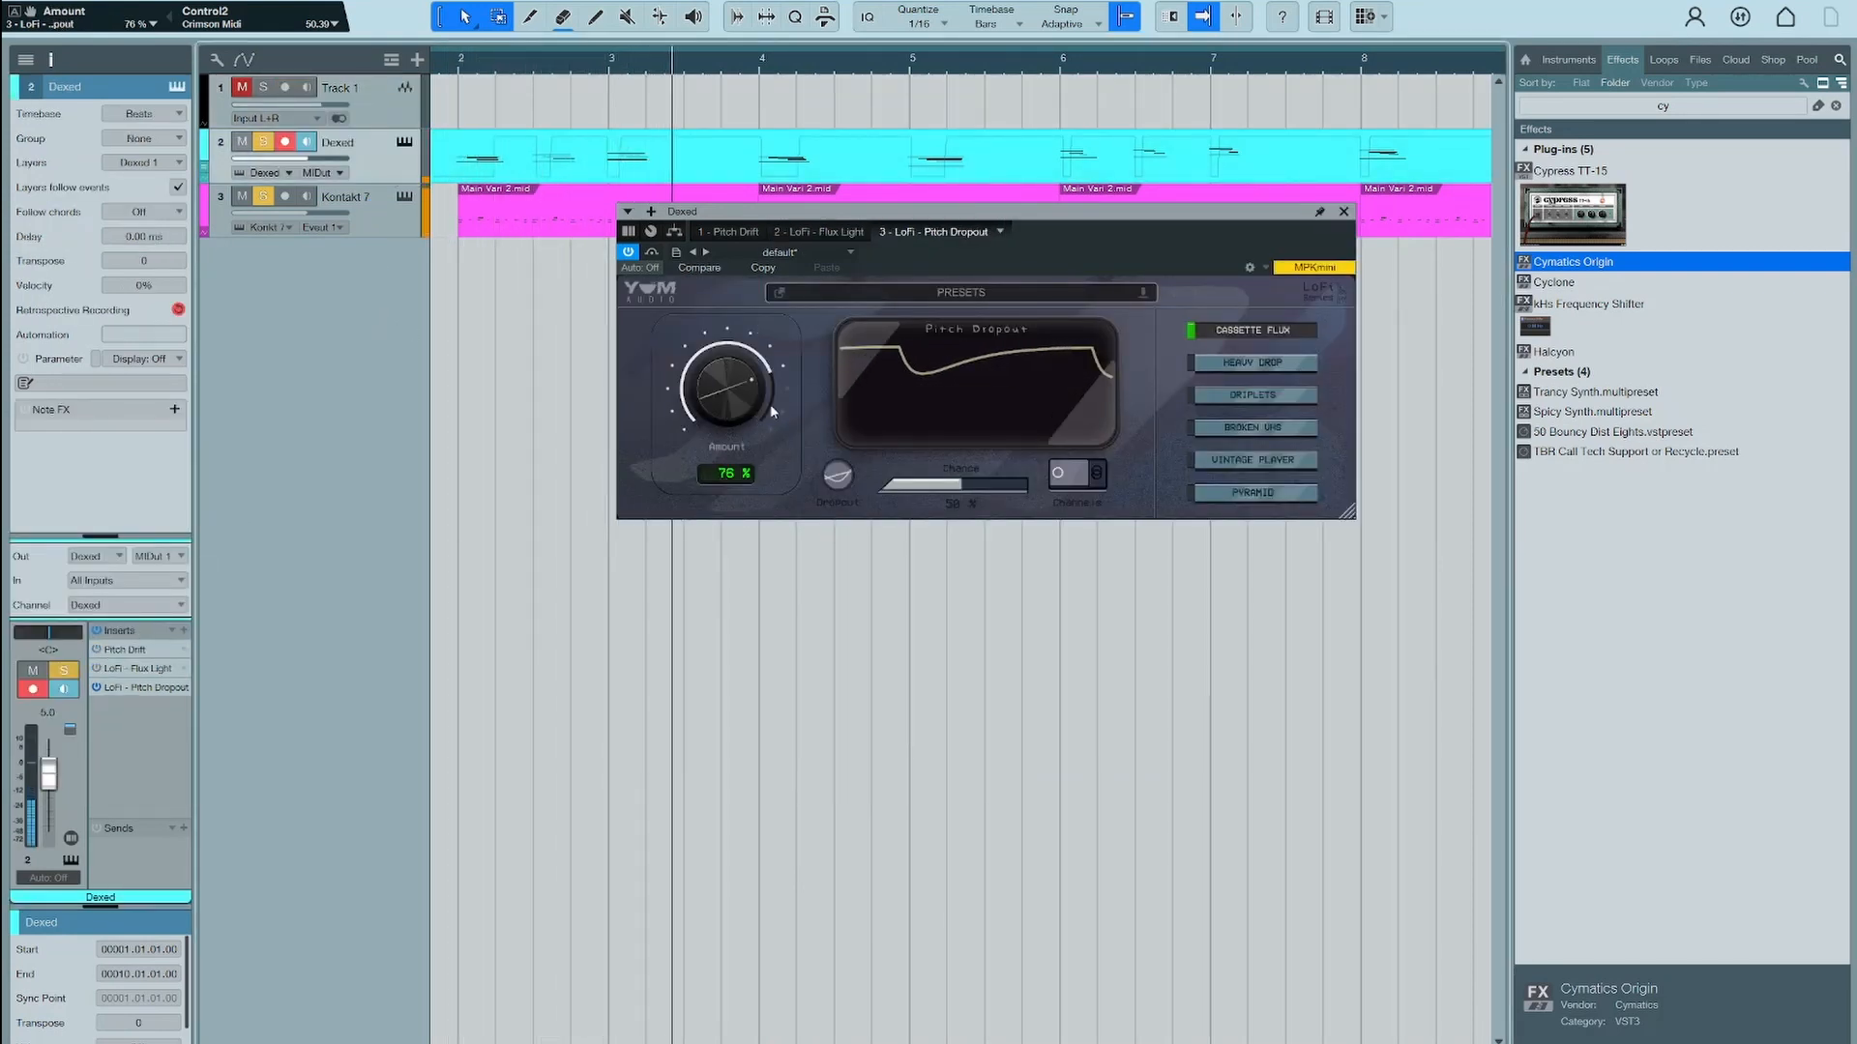
pyautogui.moveTo(754, 383); pyautogui.dragTo(755, 395)
pyautogui.click(1247, 425)
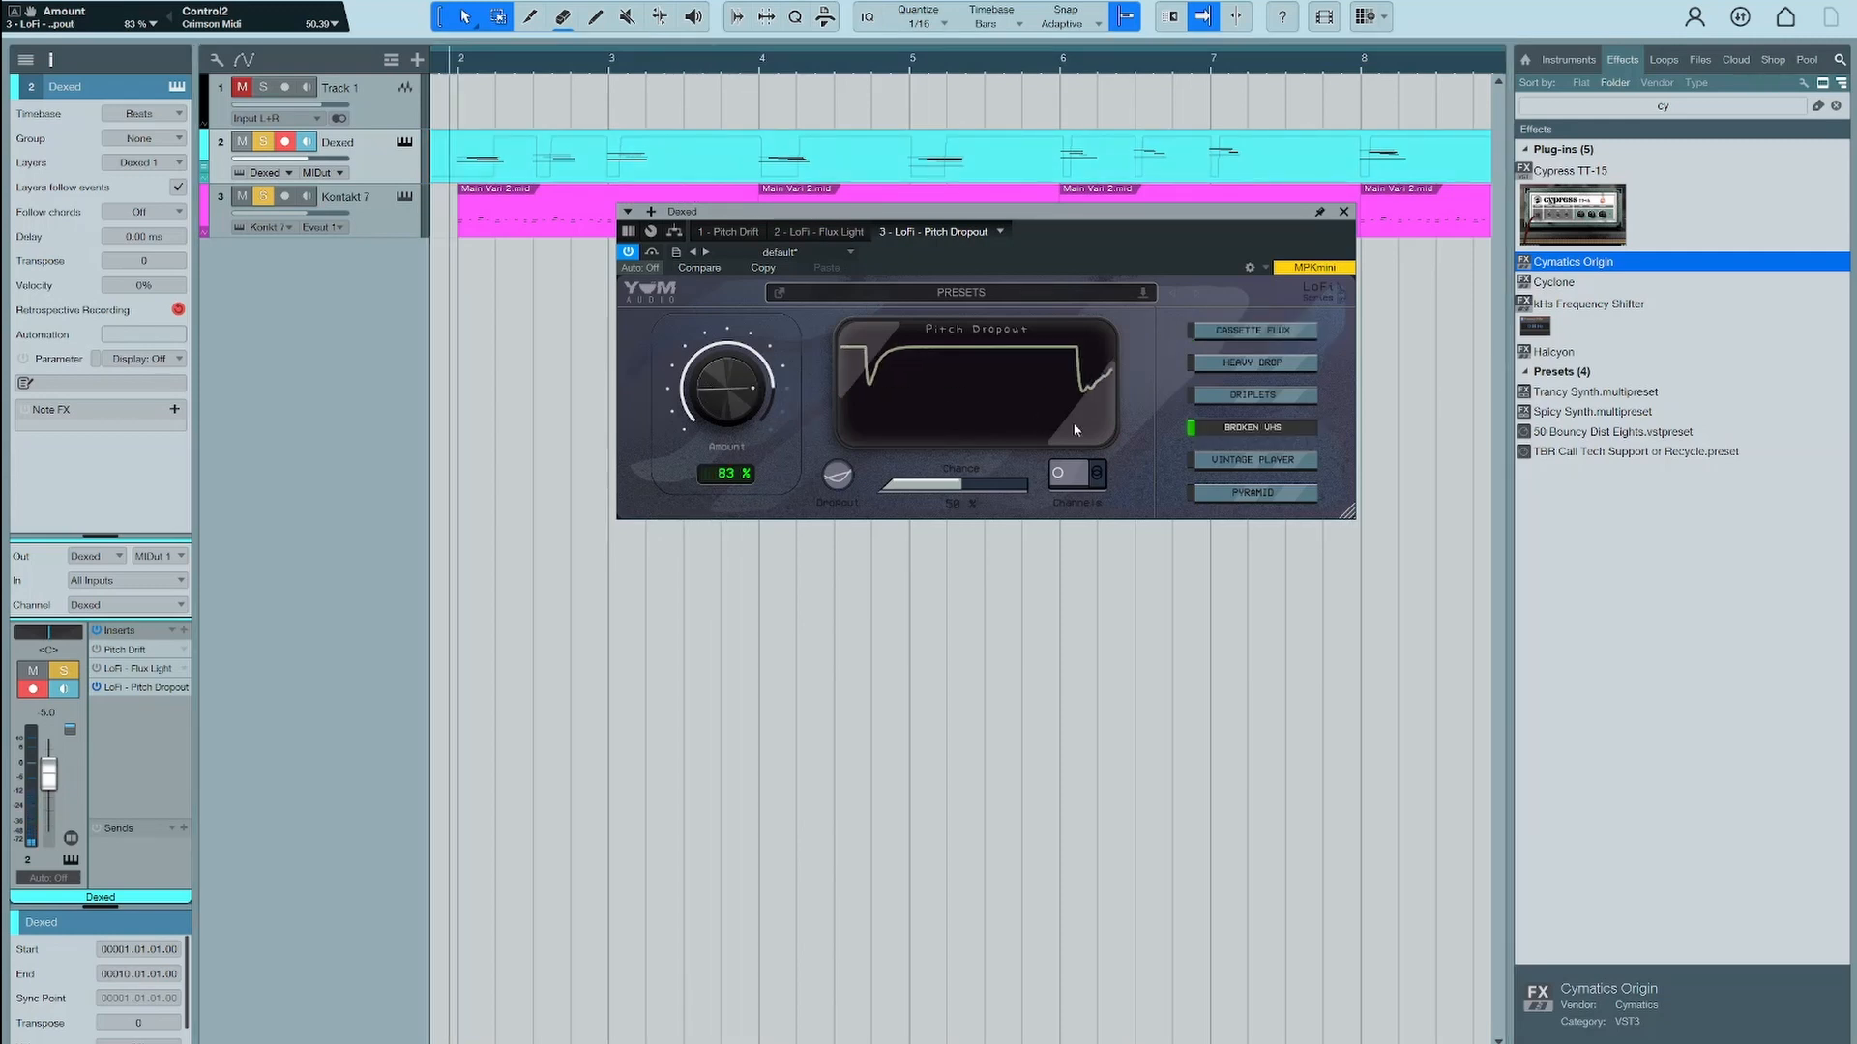
pyautogui.click(1230, 463)
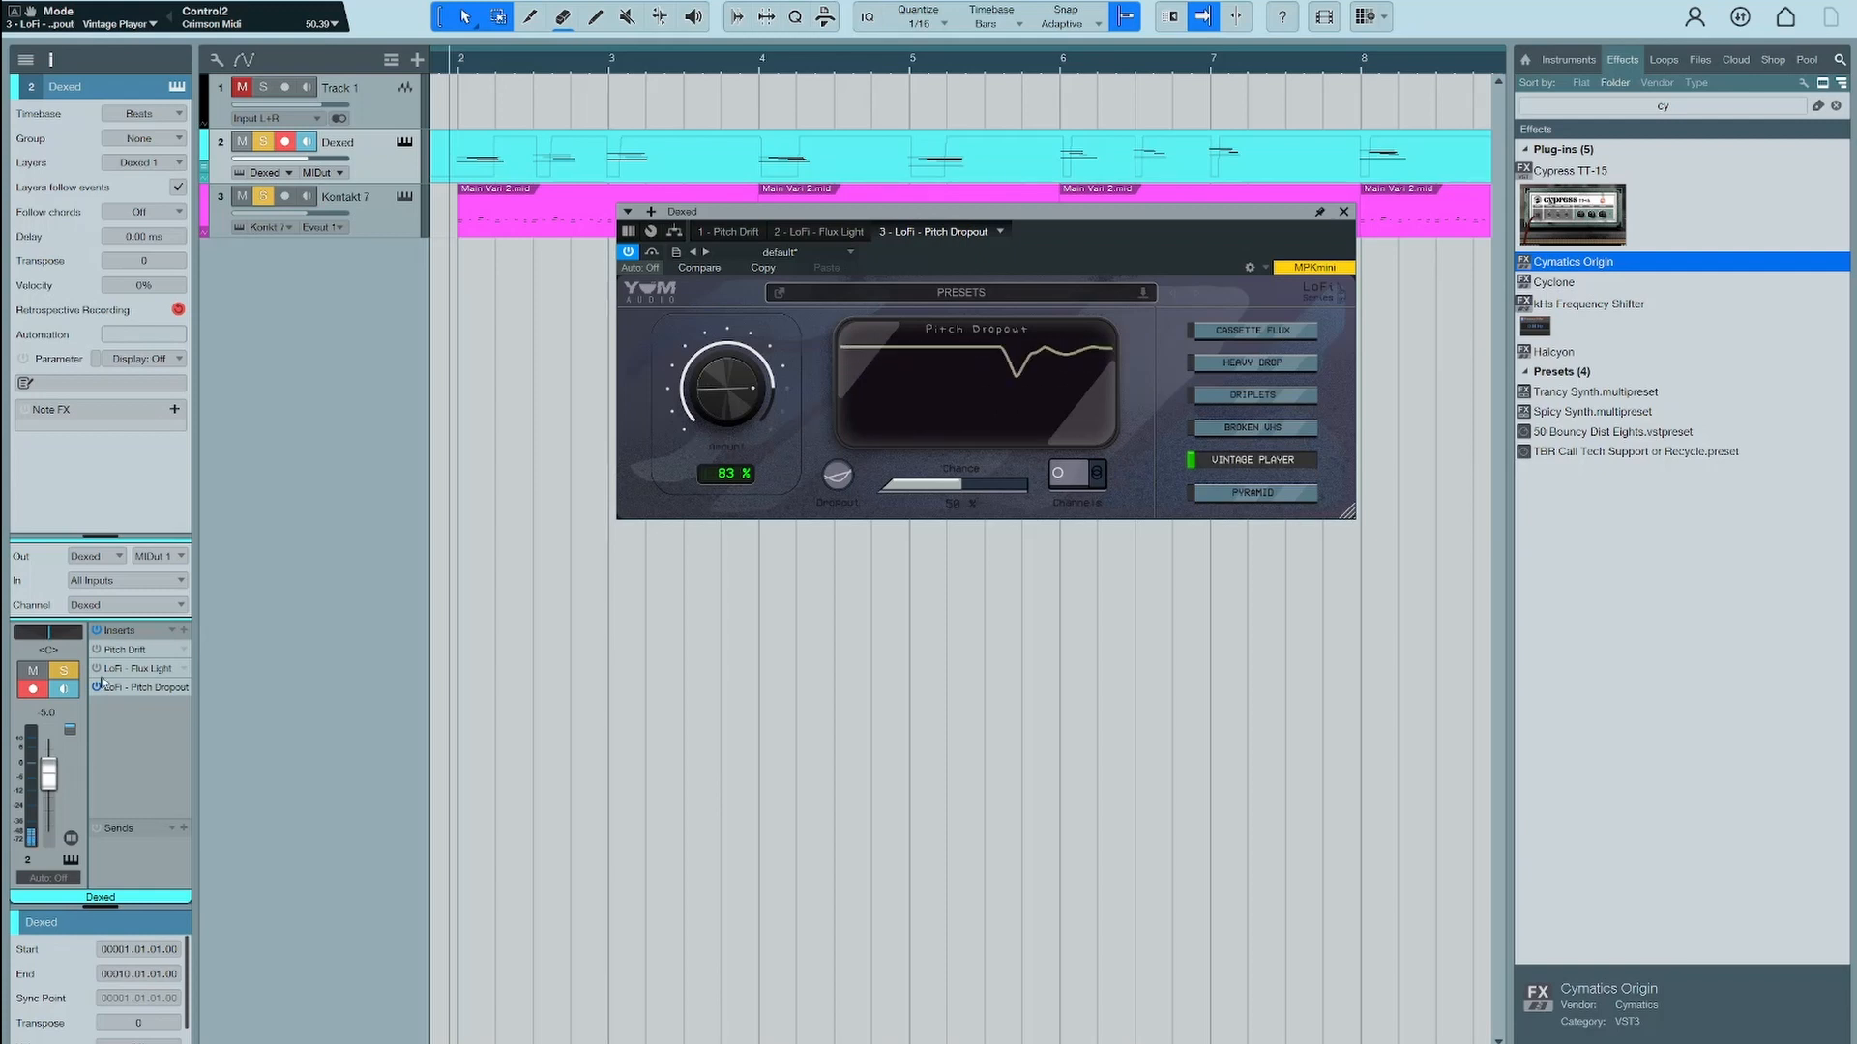
# View Pitch Drift, Flux Light and Pitch Dropout together in separate windows, and close all three windows
pyautogui.doubleClick(139, 650)
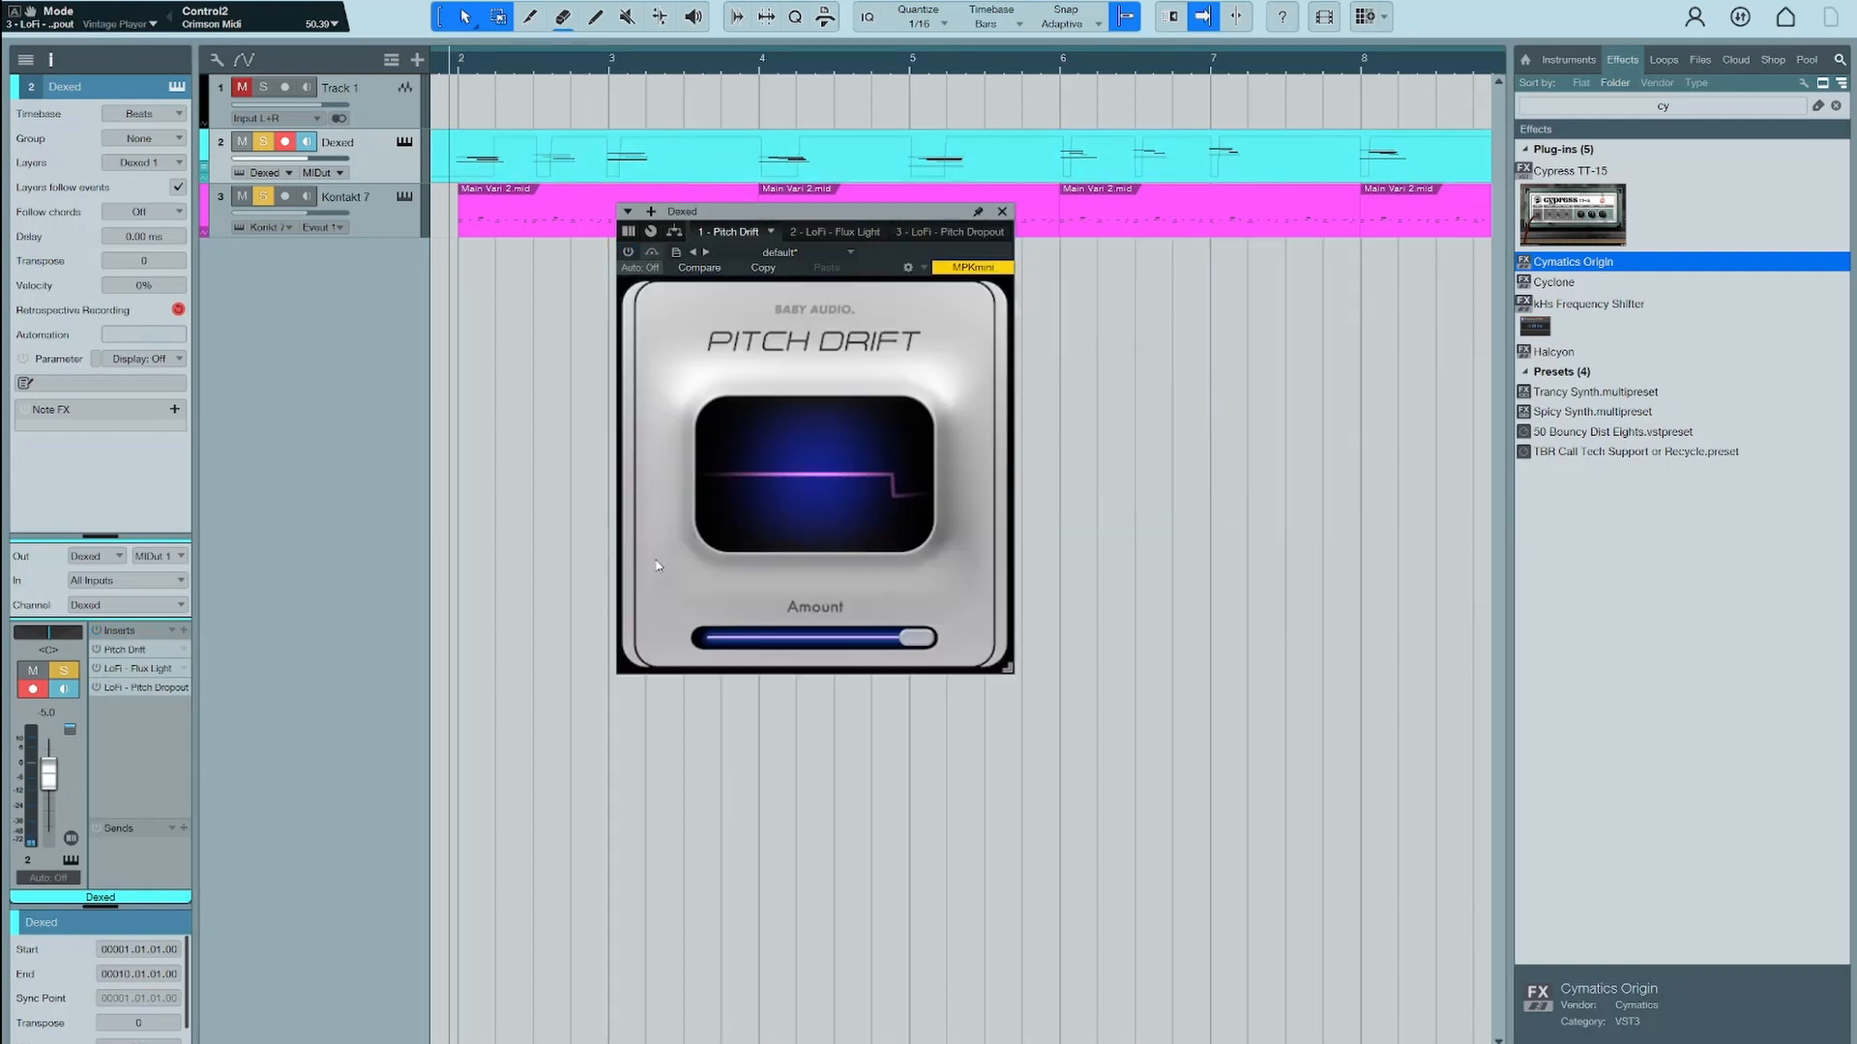
pyautogui.doubleClick(140, 668)
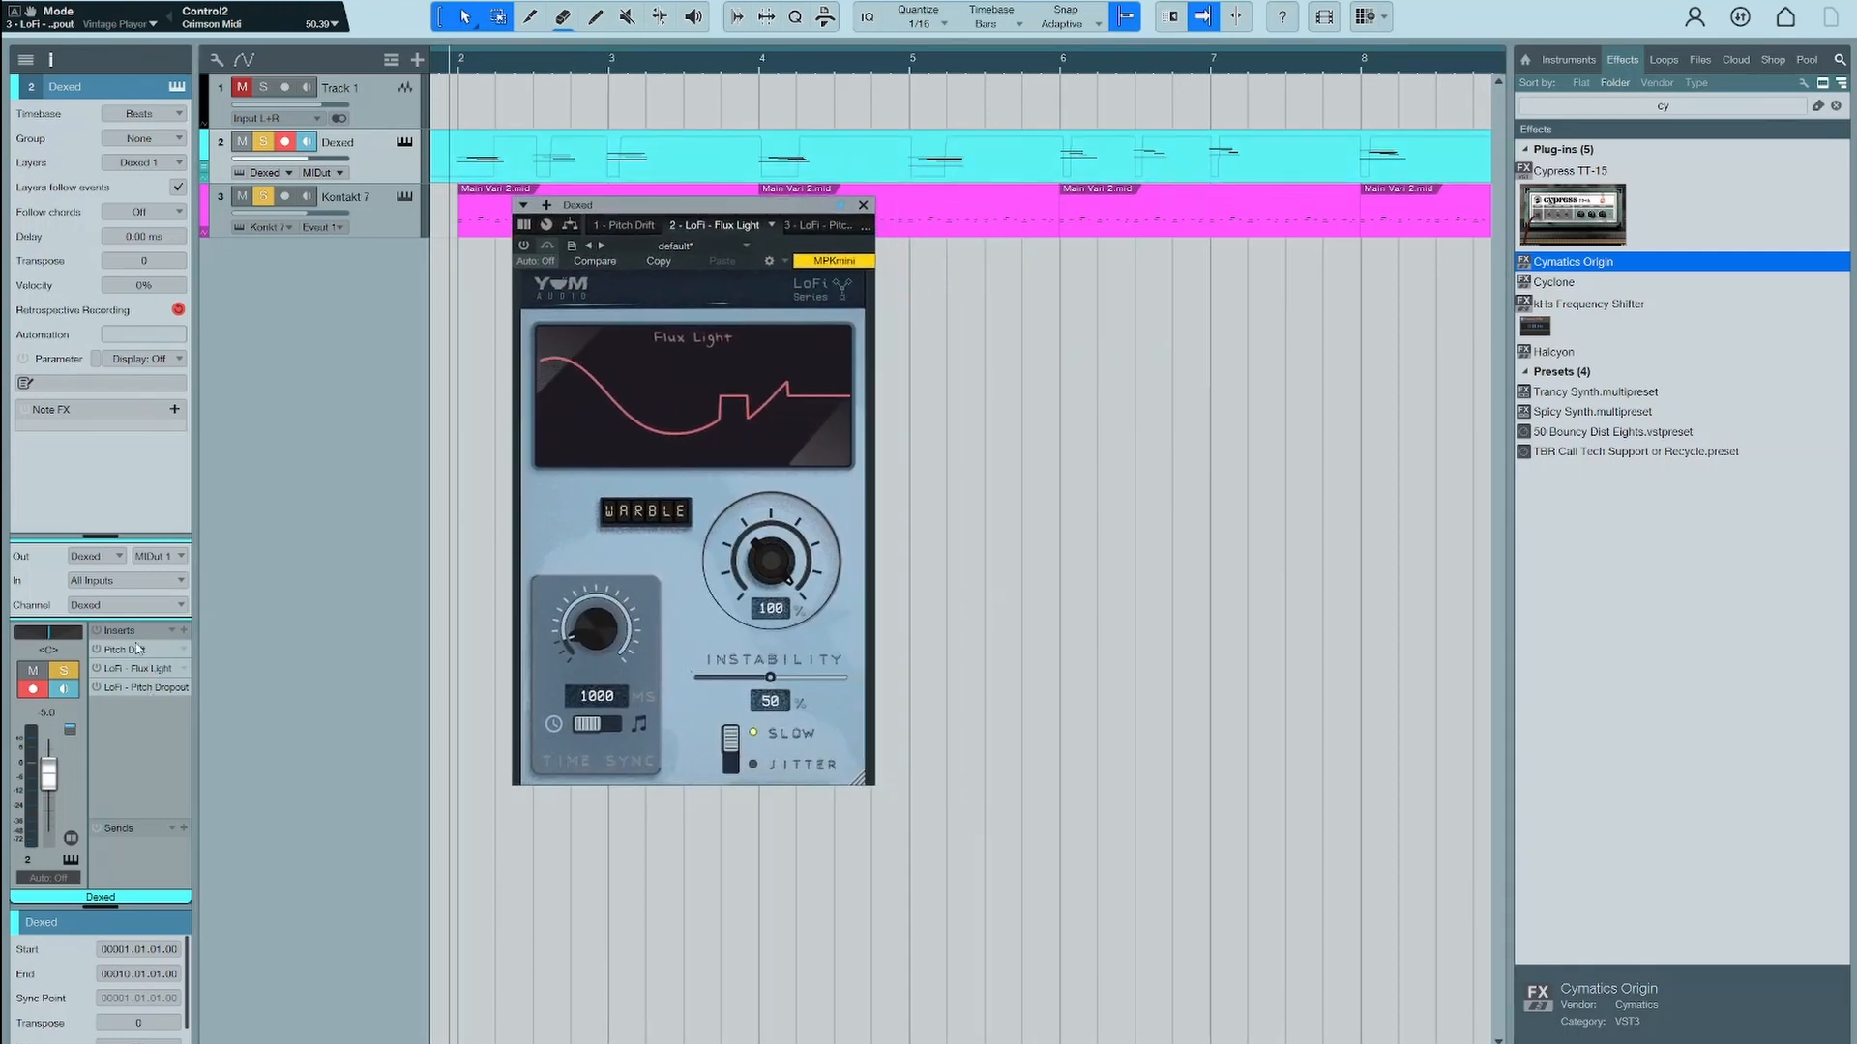
pyautogui.doubleClick(130, 690)
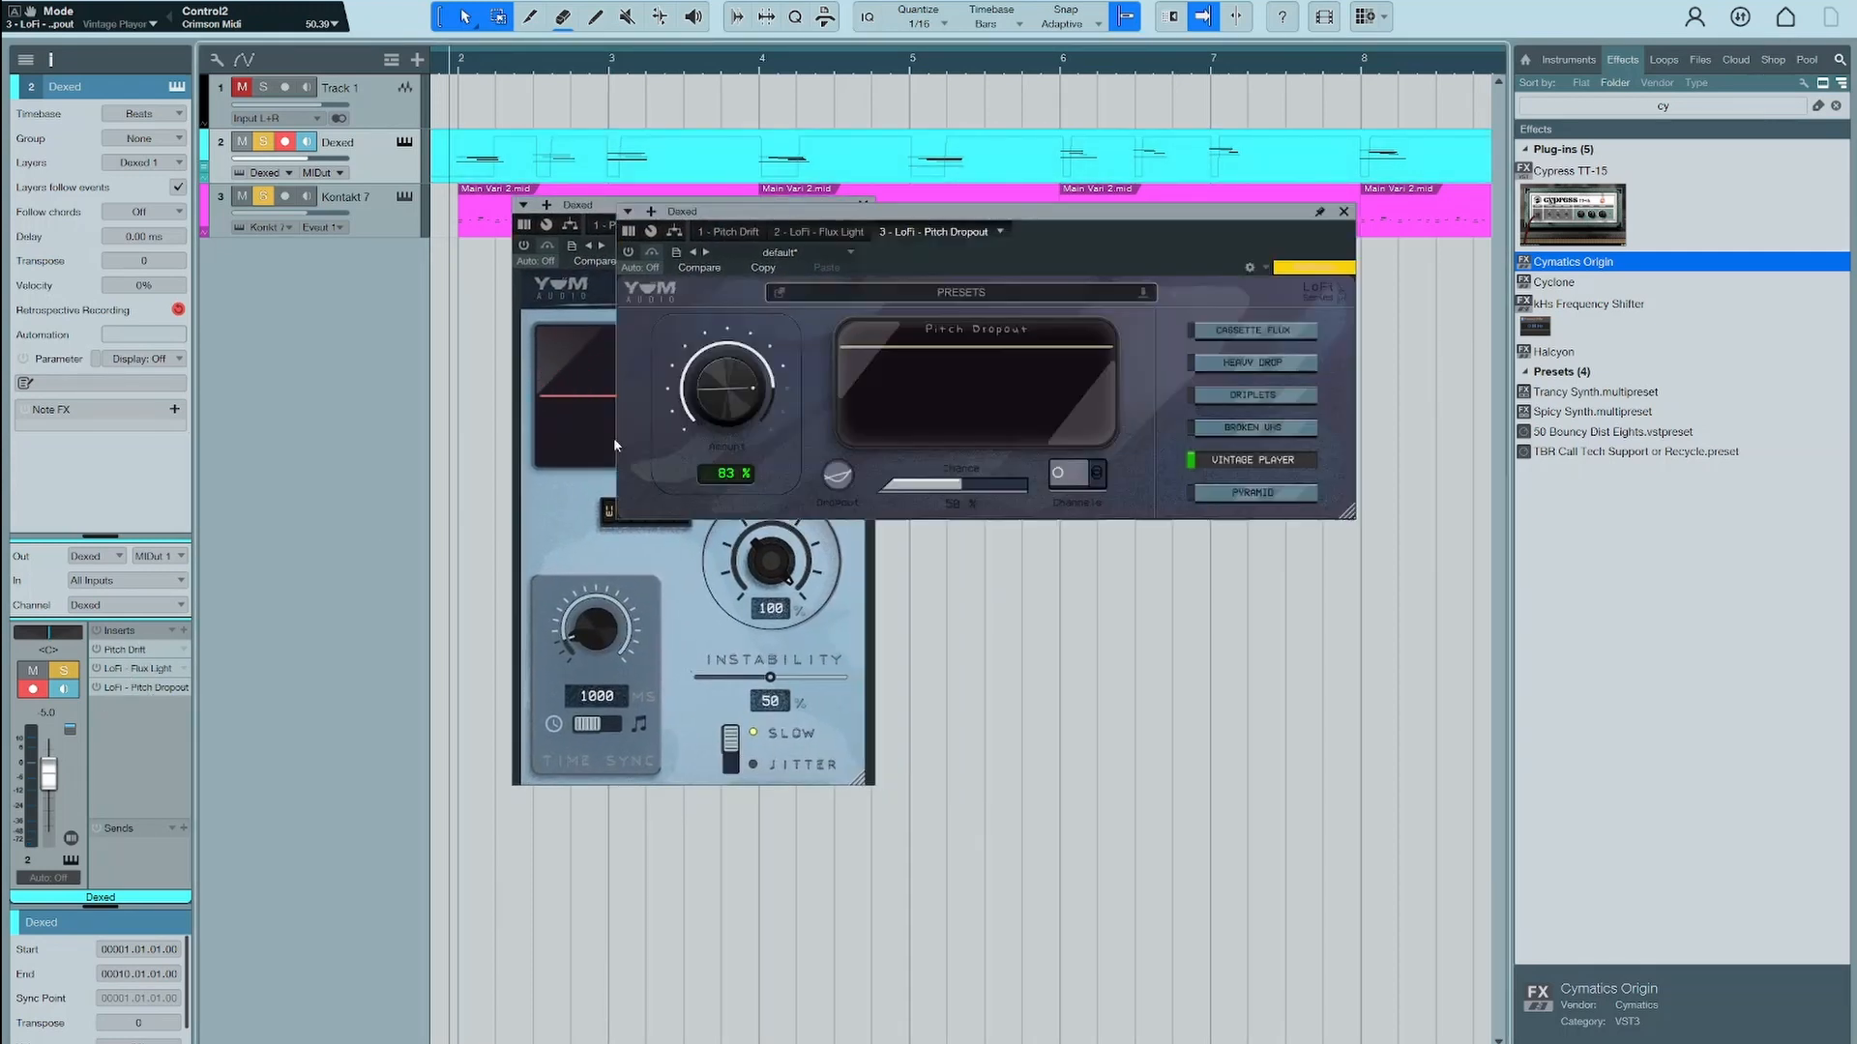
pyautogui.click(1318, 213)
pyautogui.moveTo(1287, 214); pyautogui.dragTo(1458, 398)
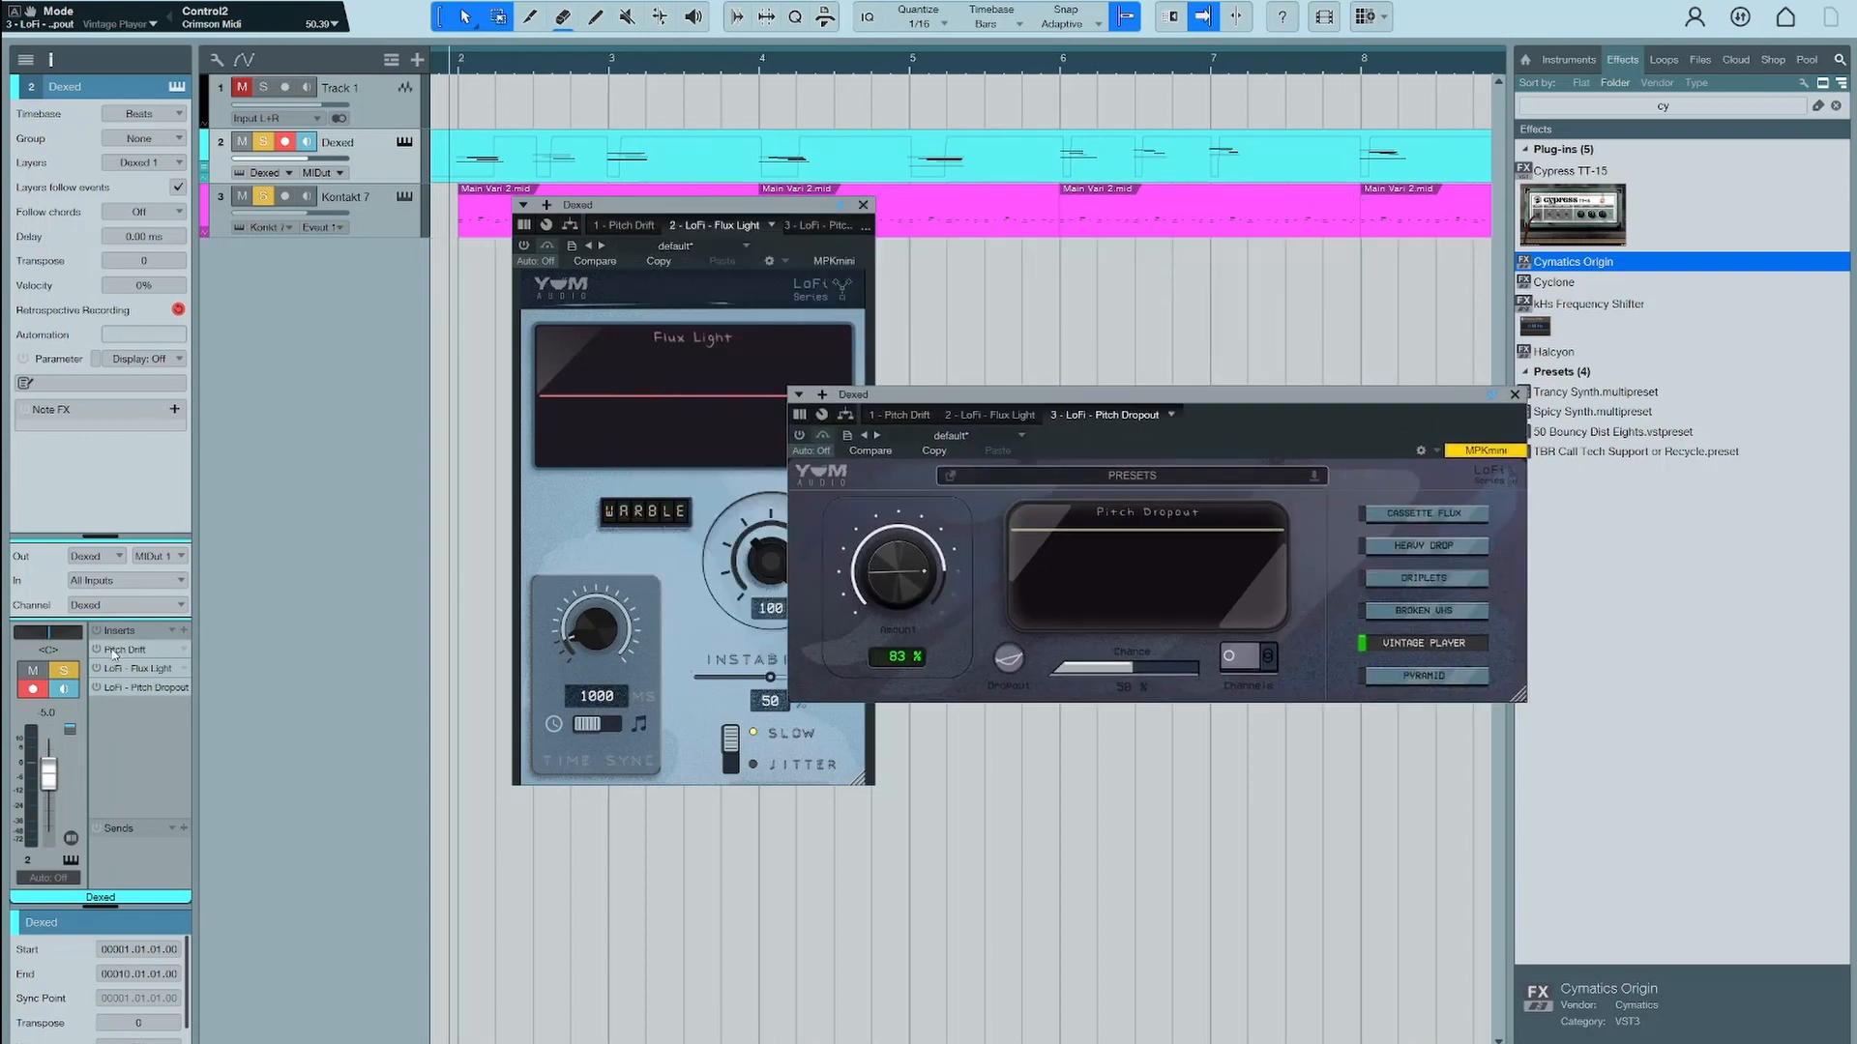
pyautogui.doubleClick(114, 650)
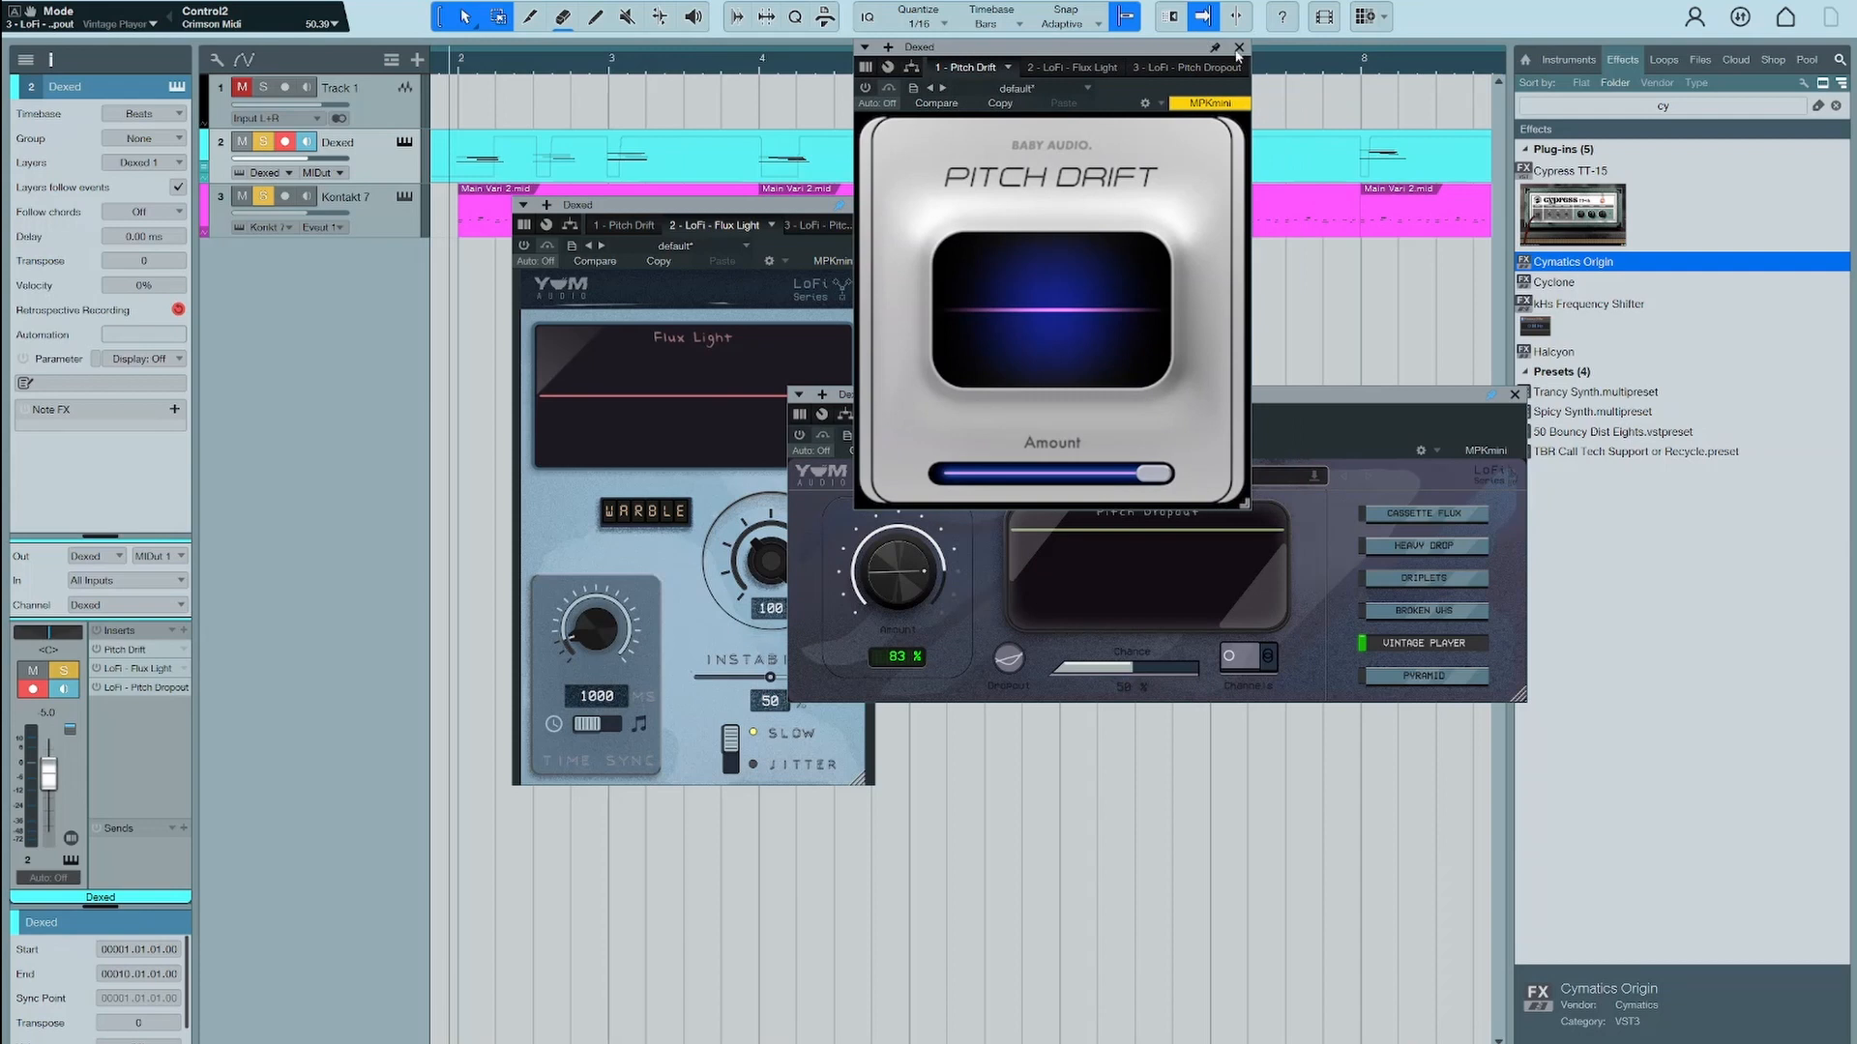
pyautogui.click(1238, 50)
pyautogui.click(863, 204)
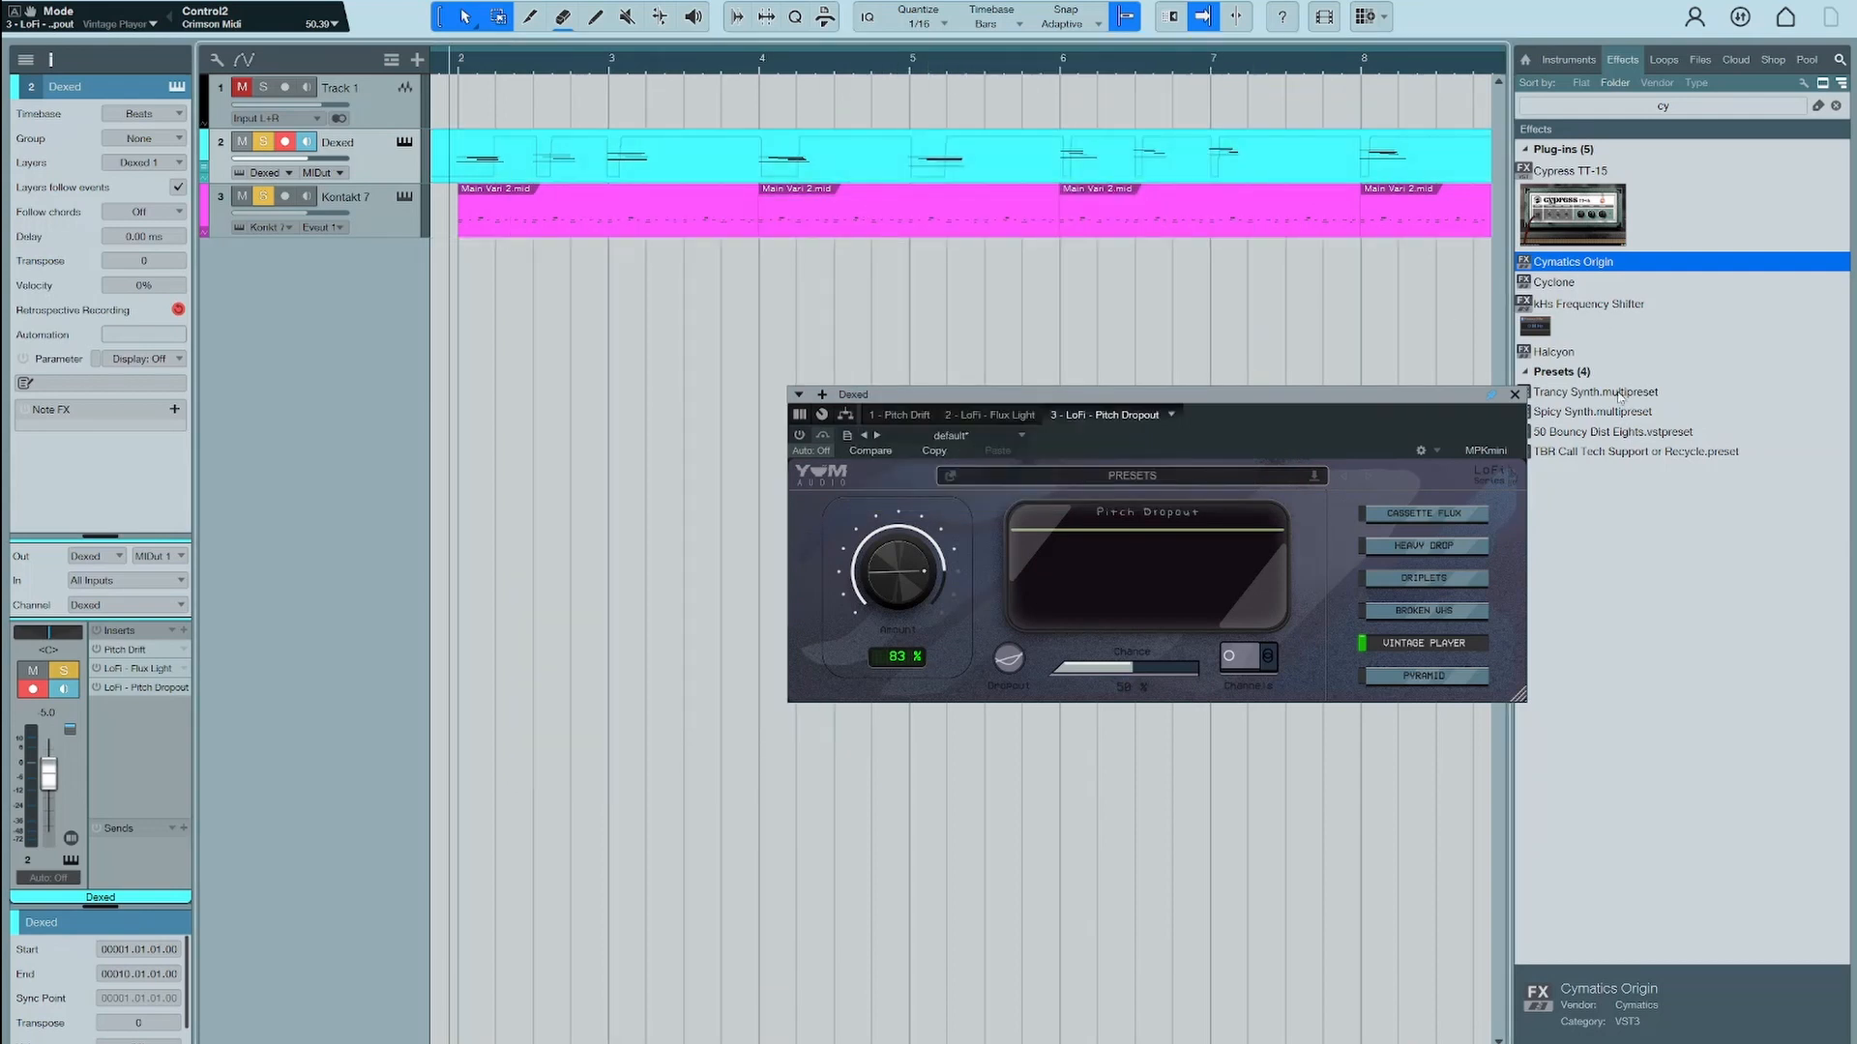
pyautogui.click(1514, 394)
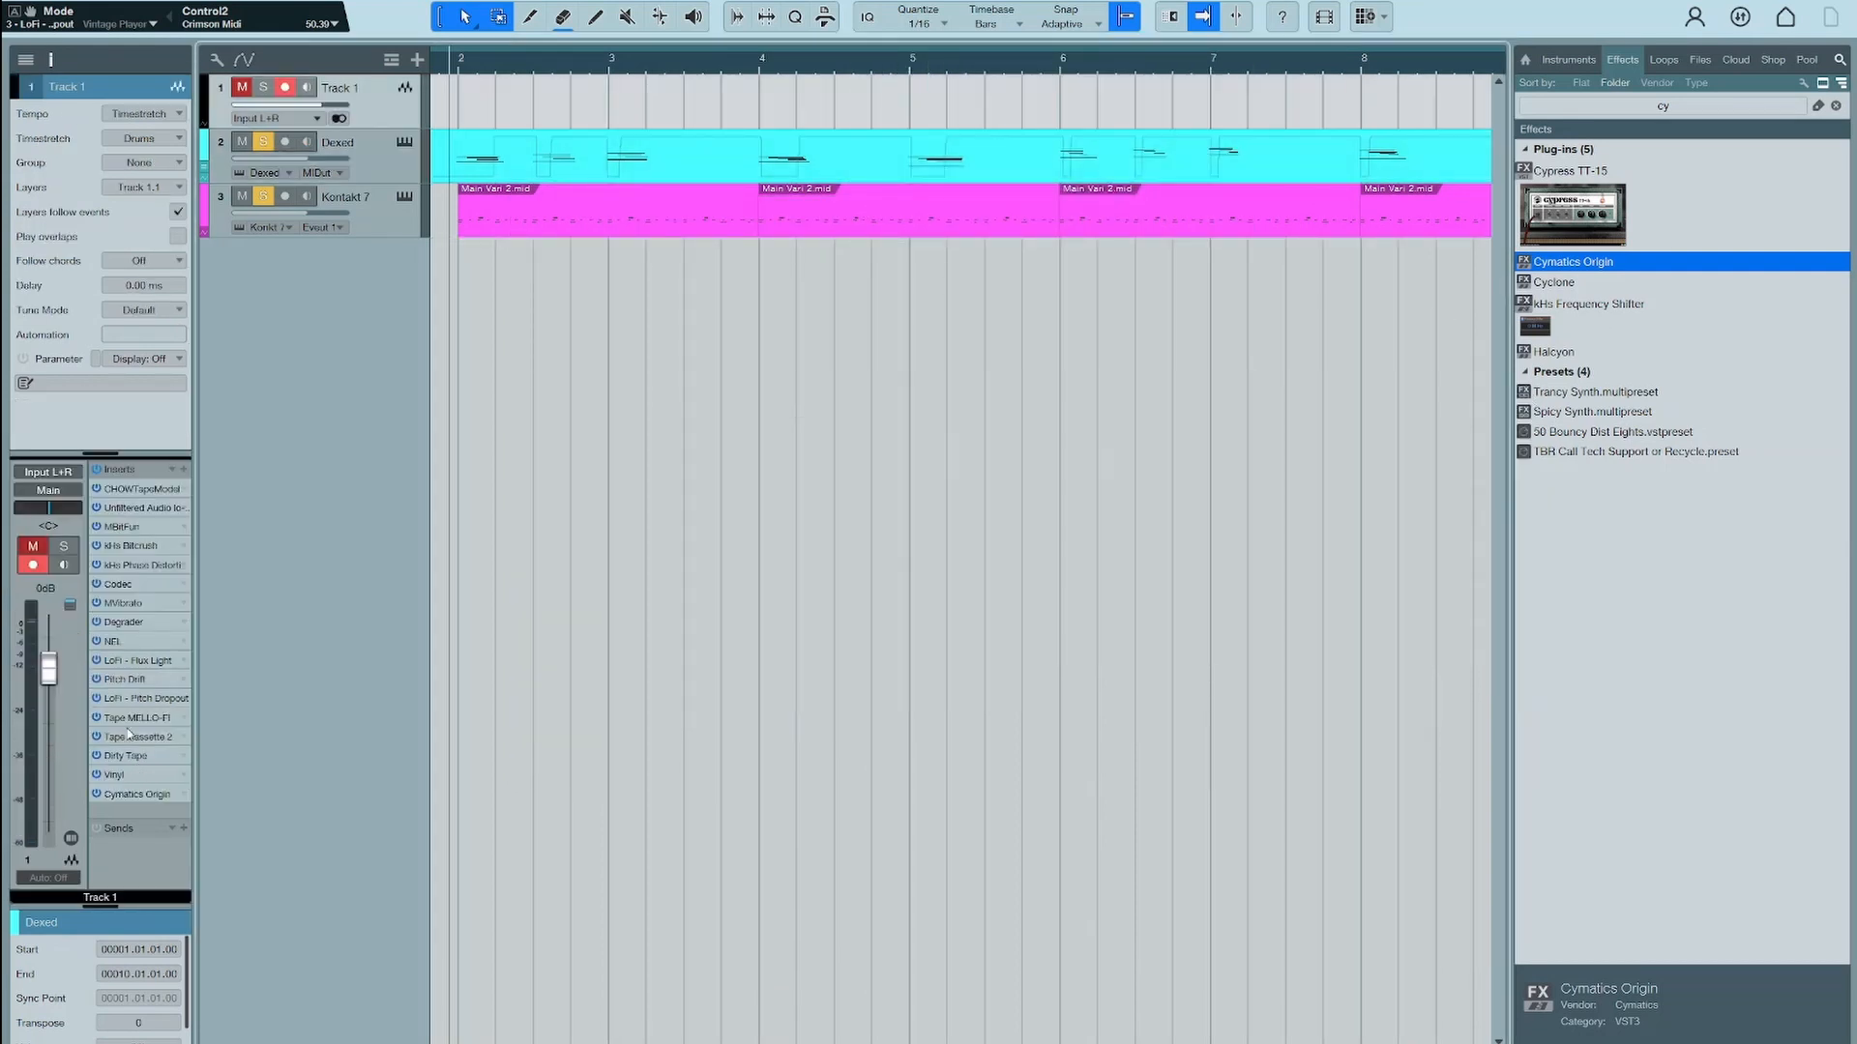
# Copy Vinyl from Track 1 to the Dexed track, choose the 1950 era, raise the warp and adjust the model control
pyautogui.moveTo(136, 790); pyautogui.dragTo(386, 164)
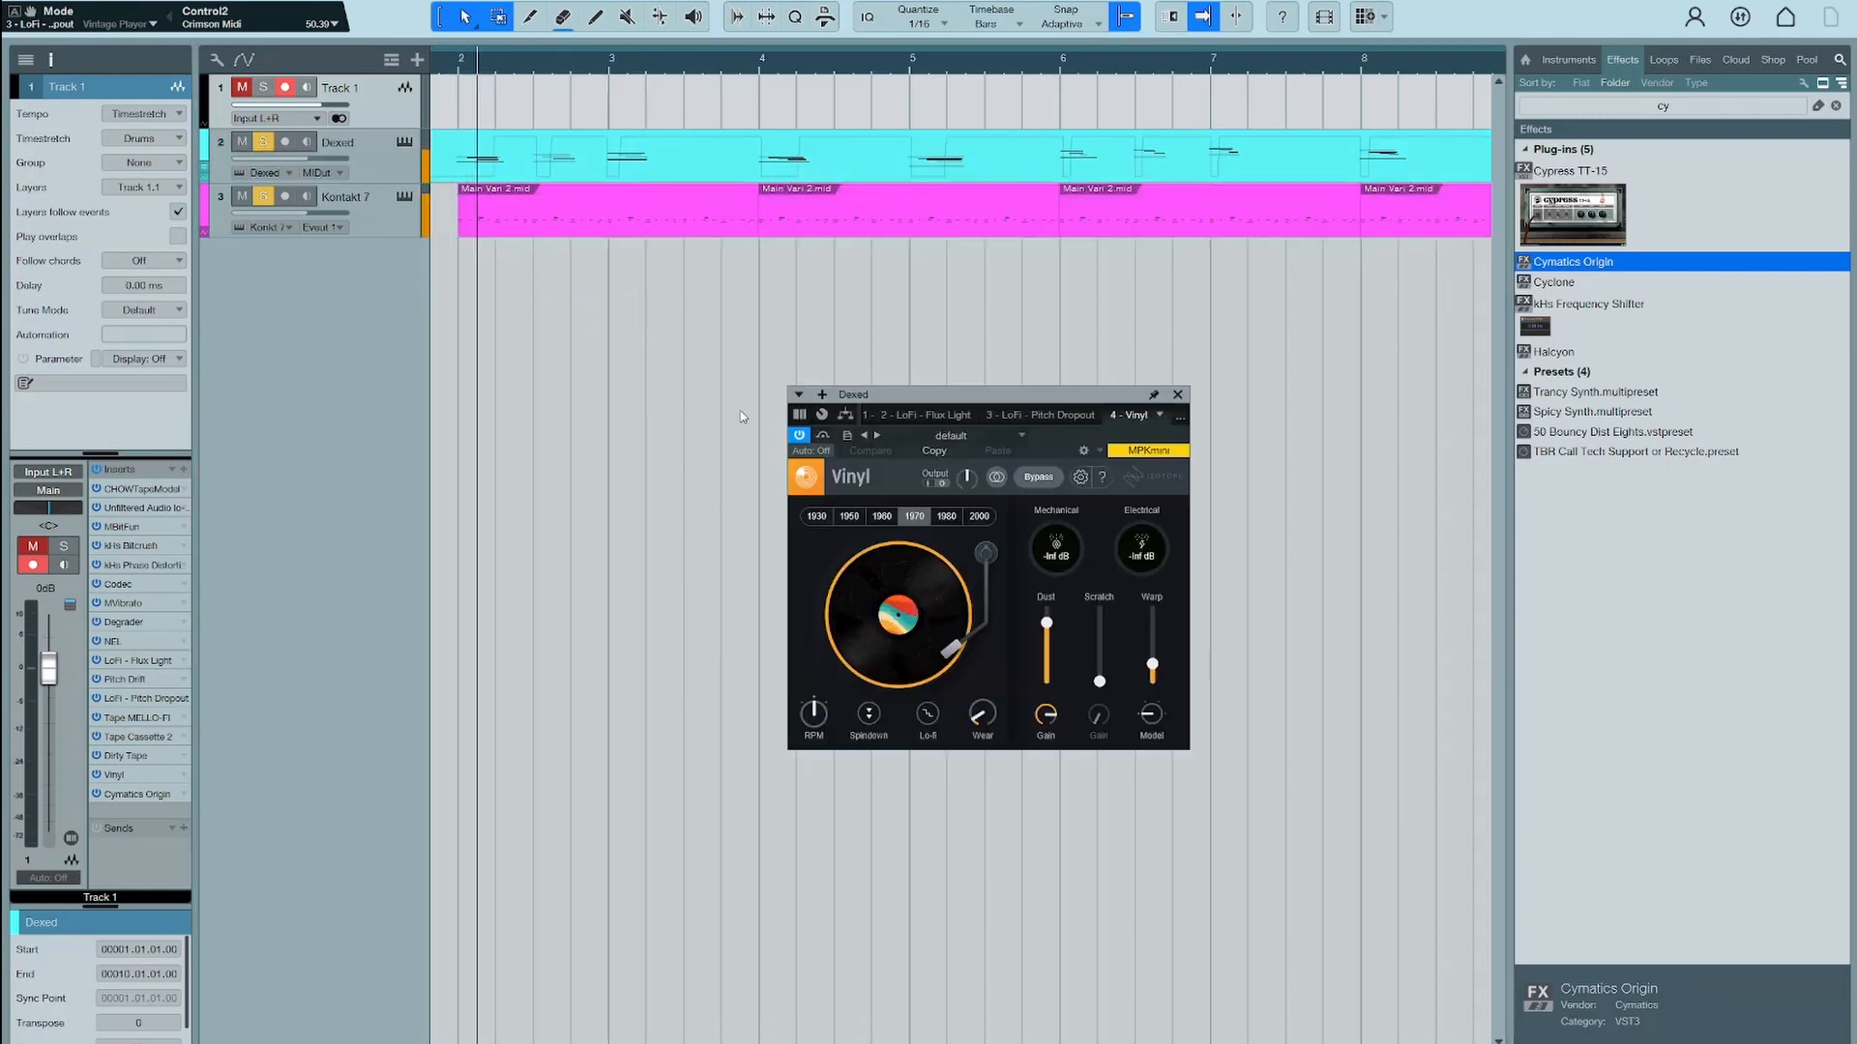
pyautogui.click(338, 144)
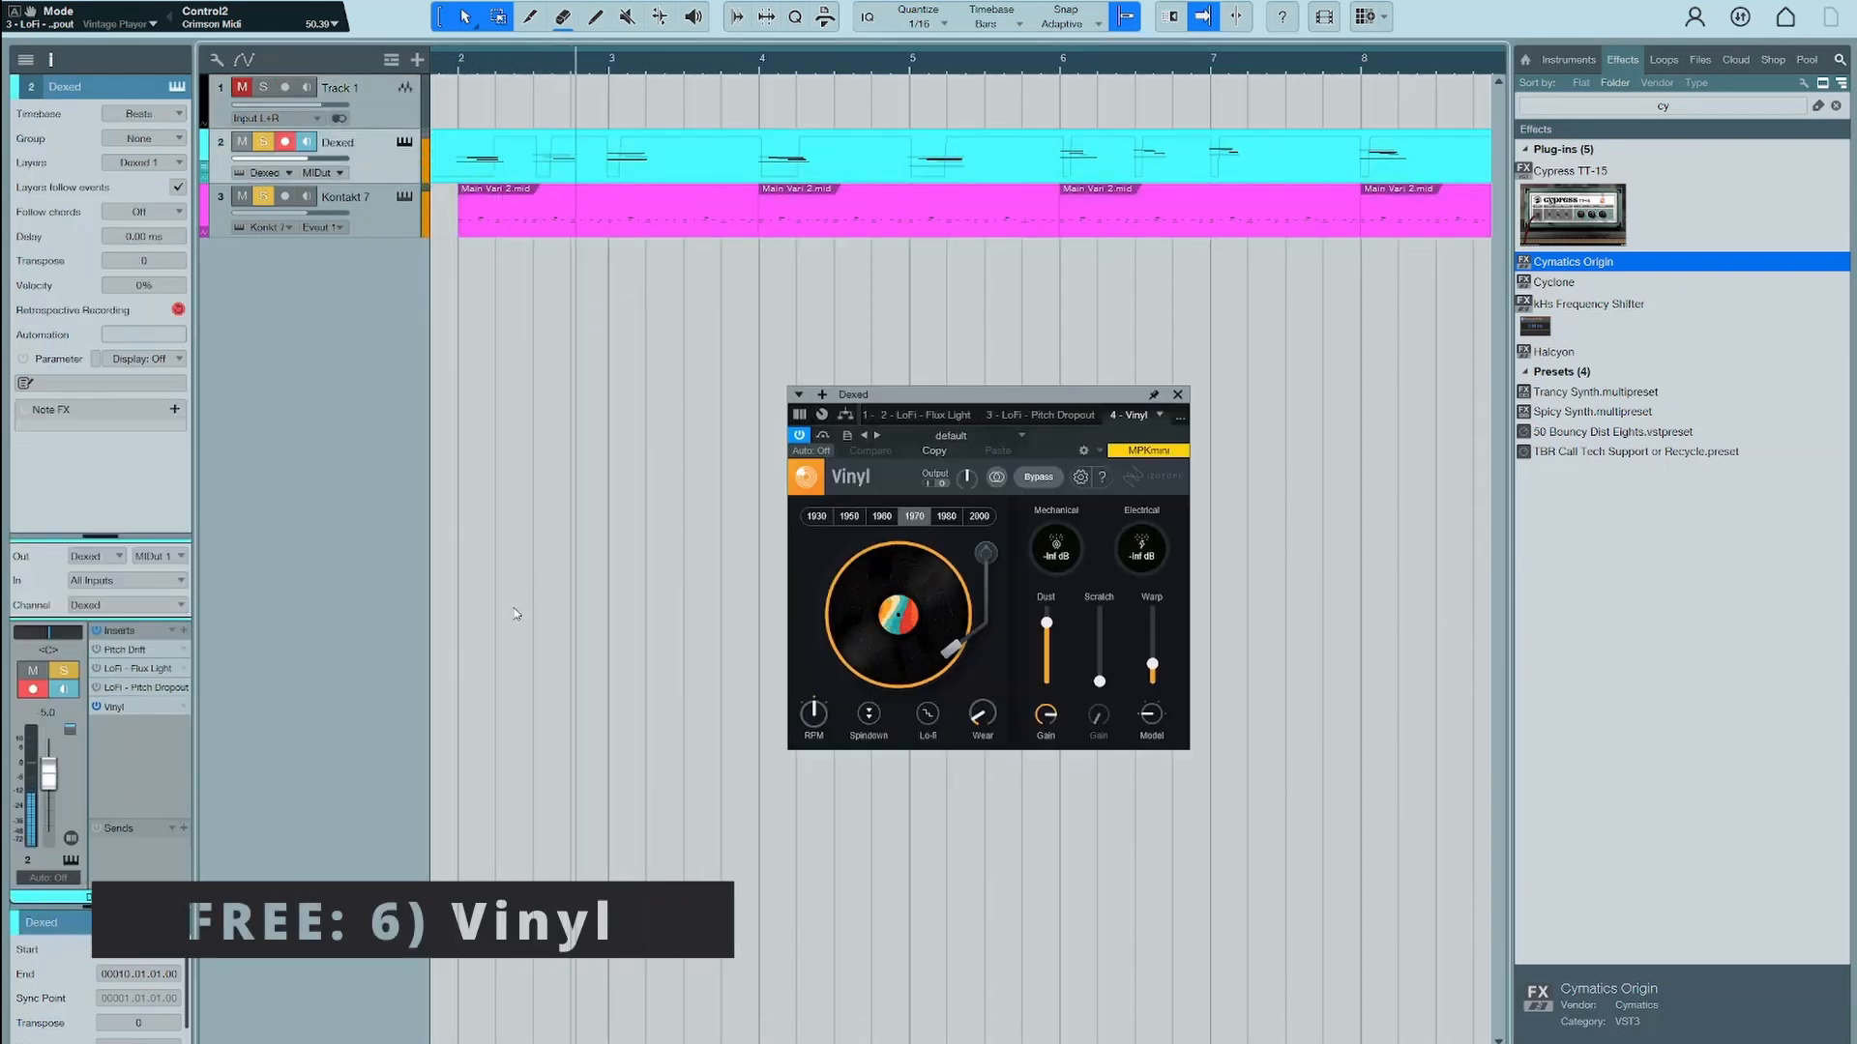
pyautogui.moveTo(1098, 681); pyautogui.dragTo(1143, 615)
pyautogui.moveTo(1150, 716); pyautogui.dragTo(1151, 694)
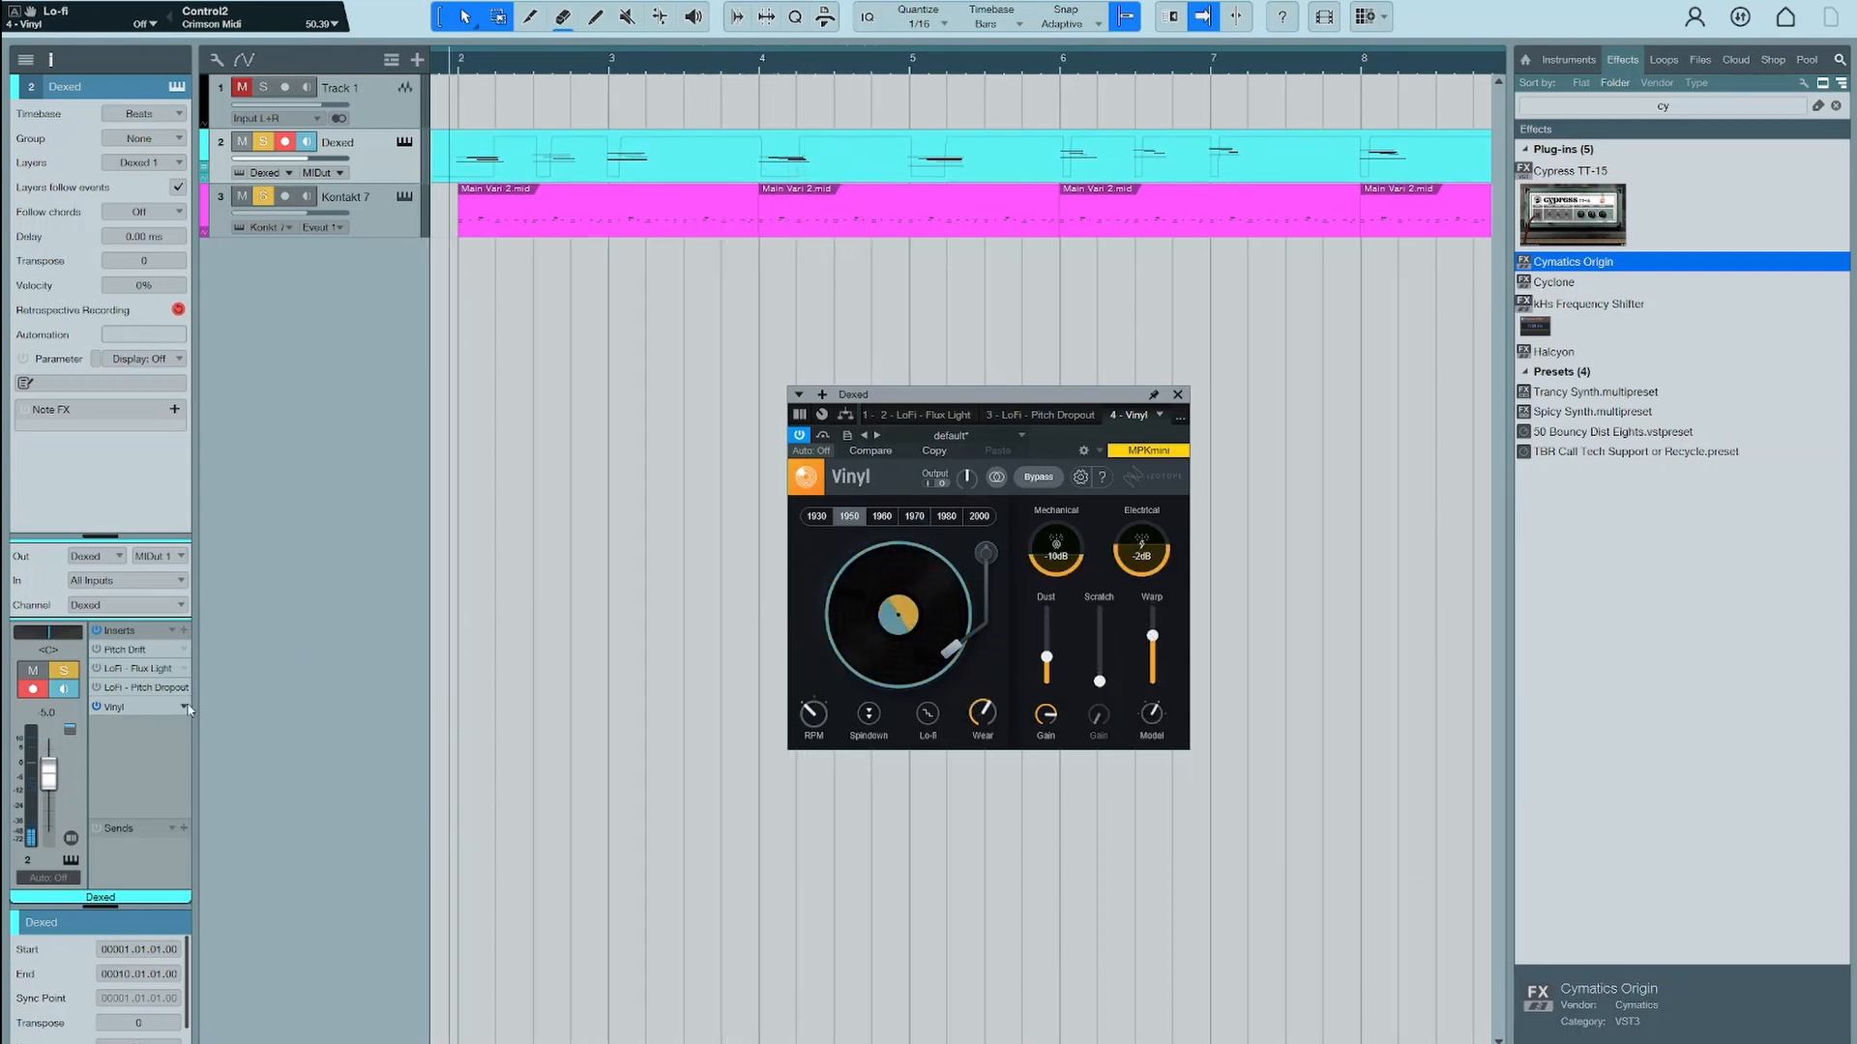
# Remove Vinyl from the Dexed track's inserts
pyautogui.click(183, 707)
pyautogui.click(233, 924)
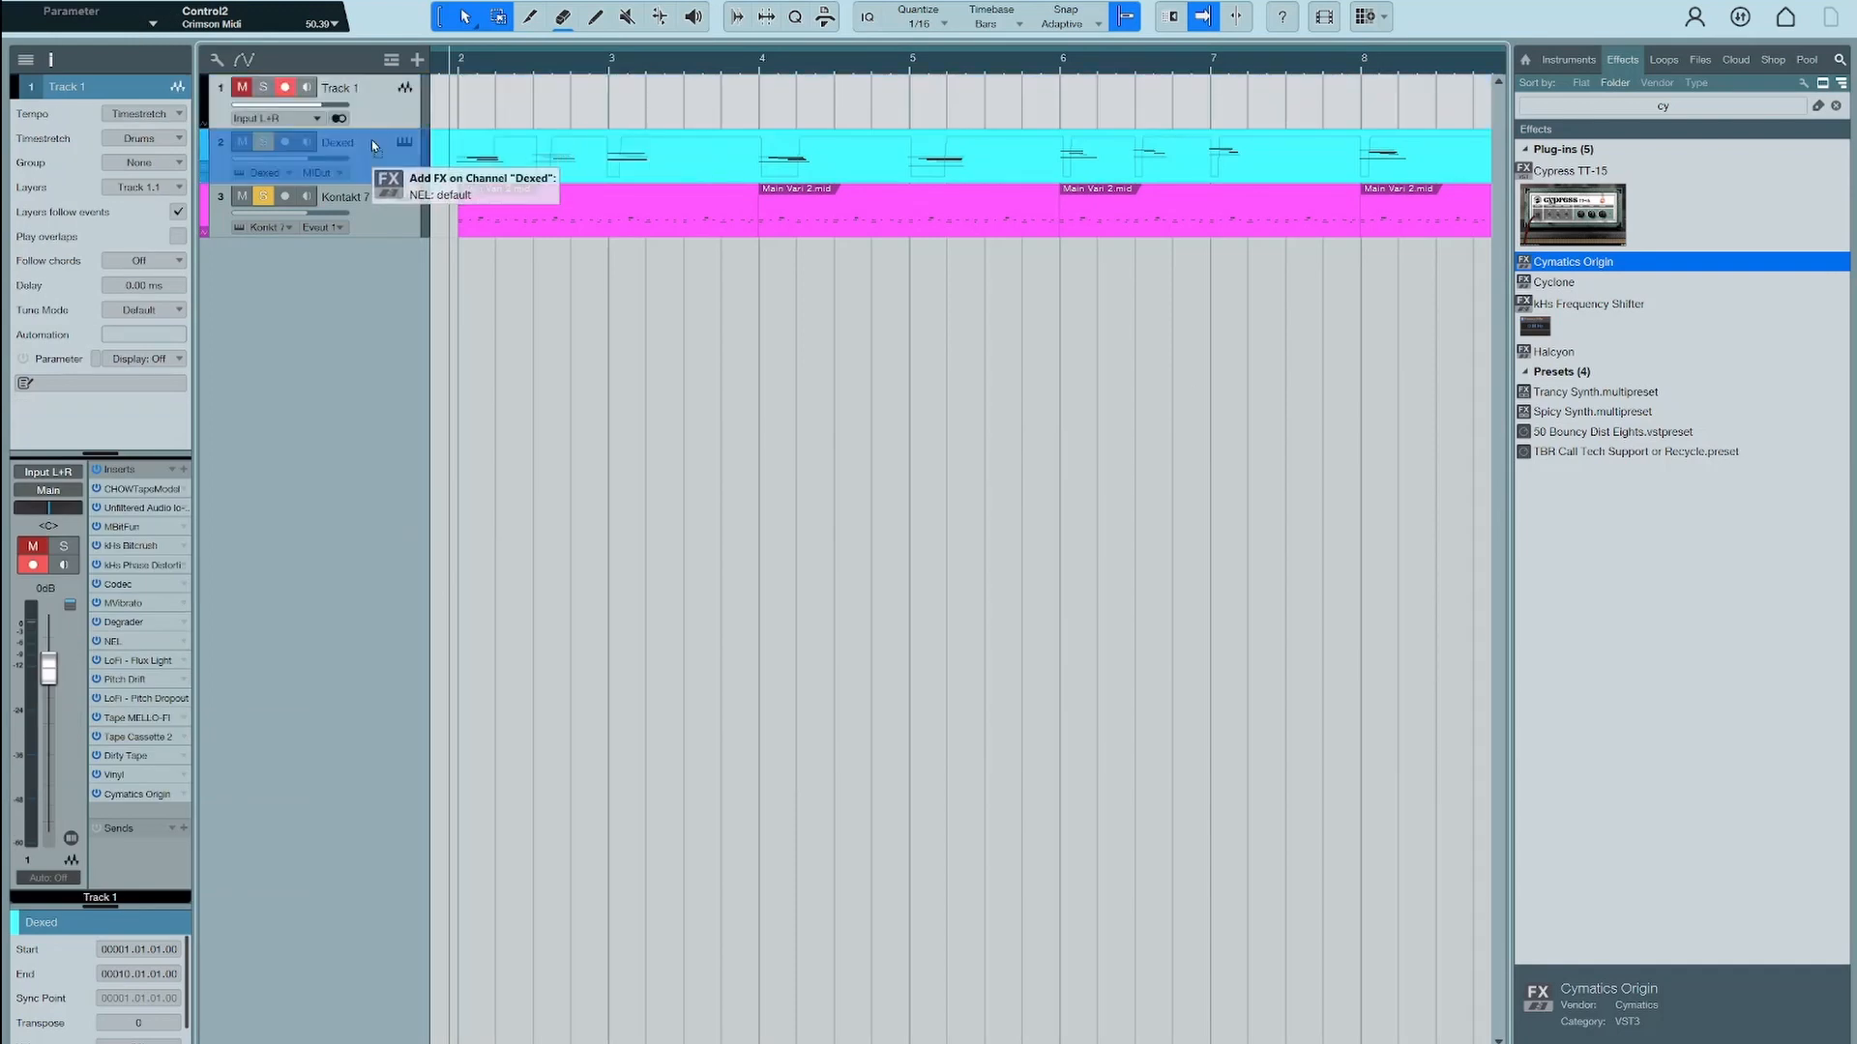
# Copy NEL from Track 1 to the Dexed track and set its Mods Mix to 29:71 during playback
pyautogui.moveTo(371, 139); pyautogui.dragTo(383, 171)
pyautogui.click(383, 171)
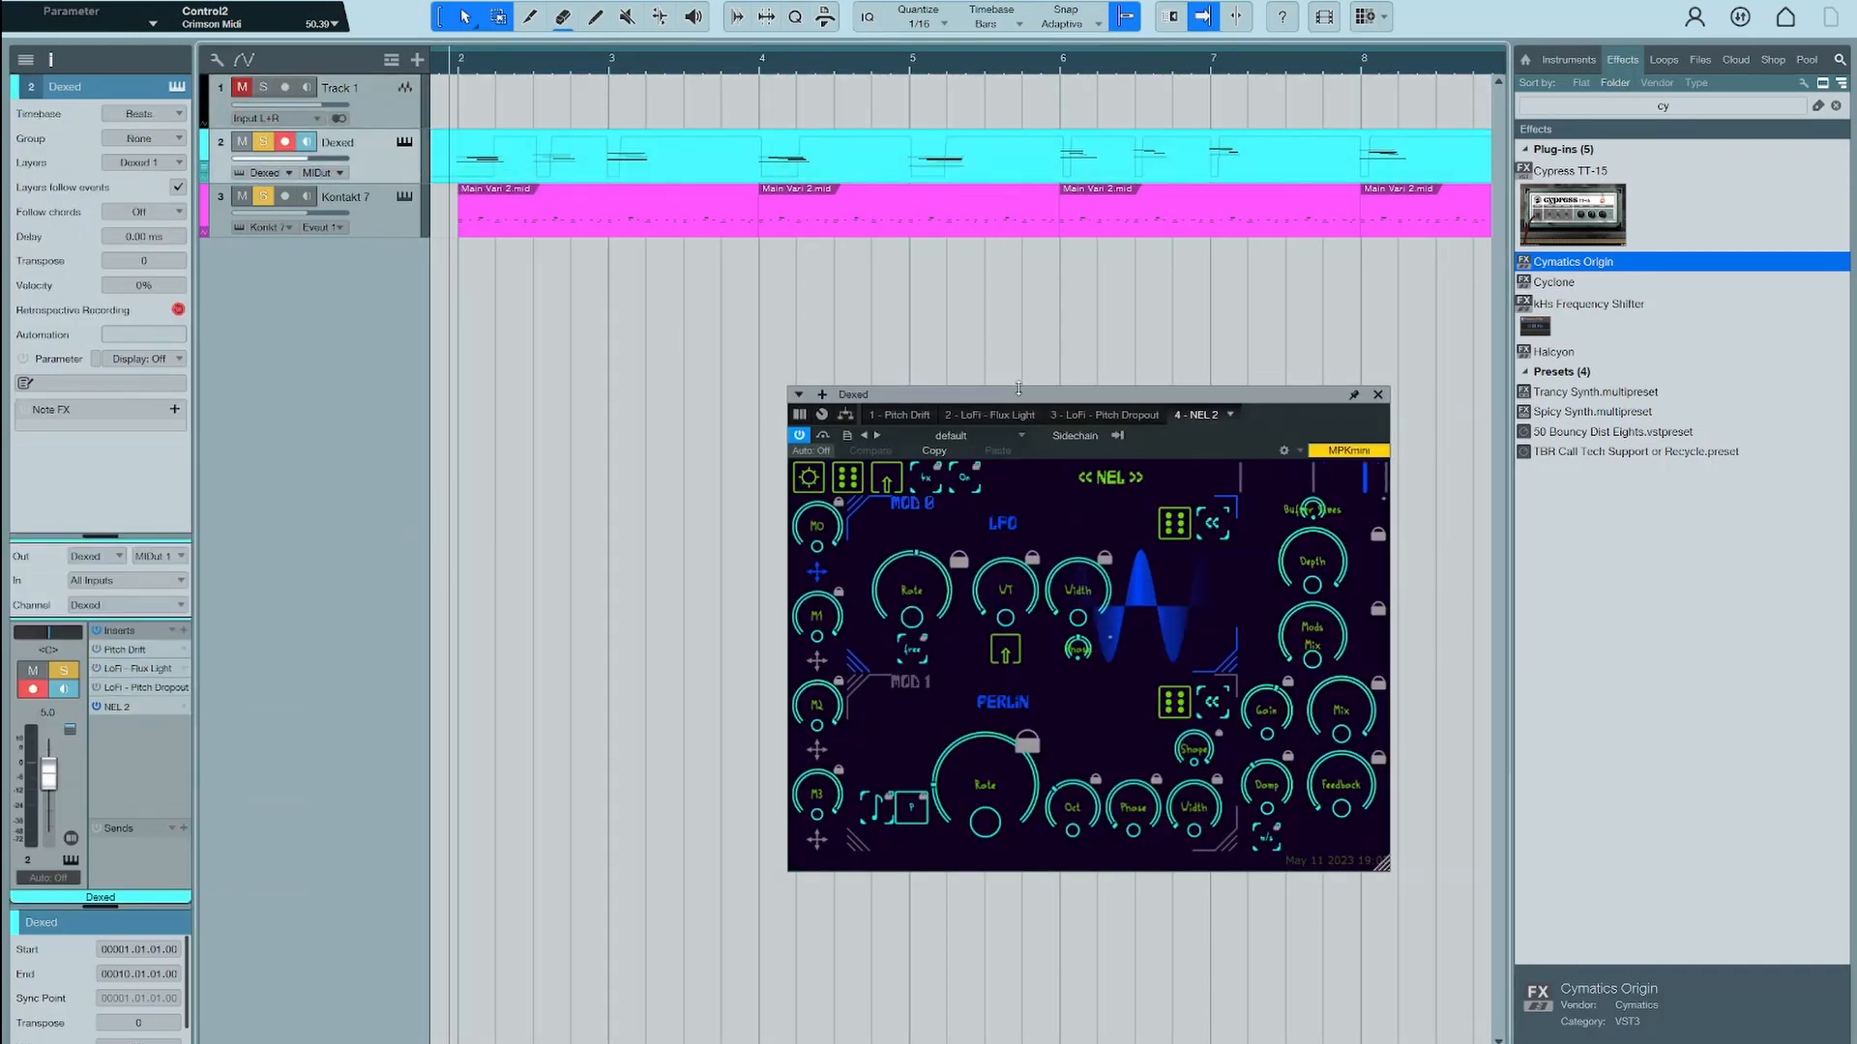
pyautogui.moveTo(1018, 390); pyautogui.dragTo(657, 267)
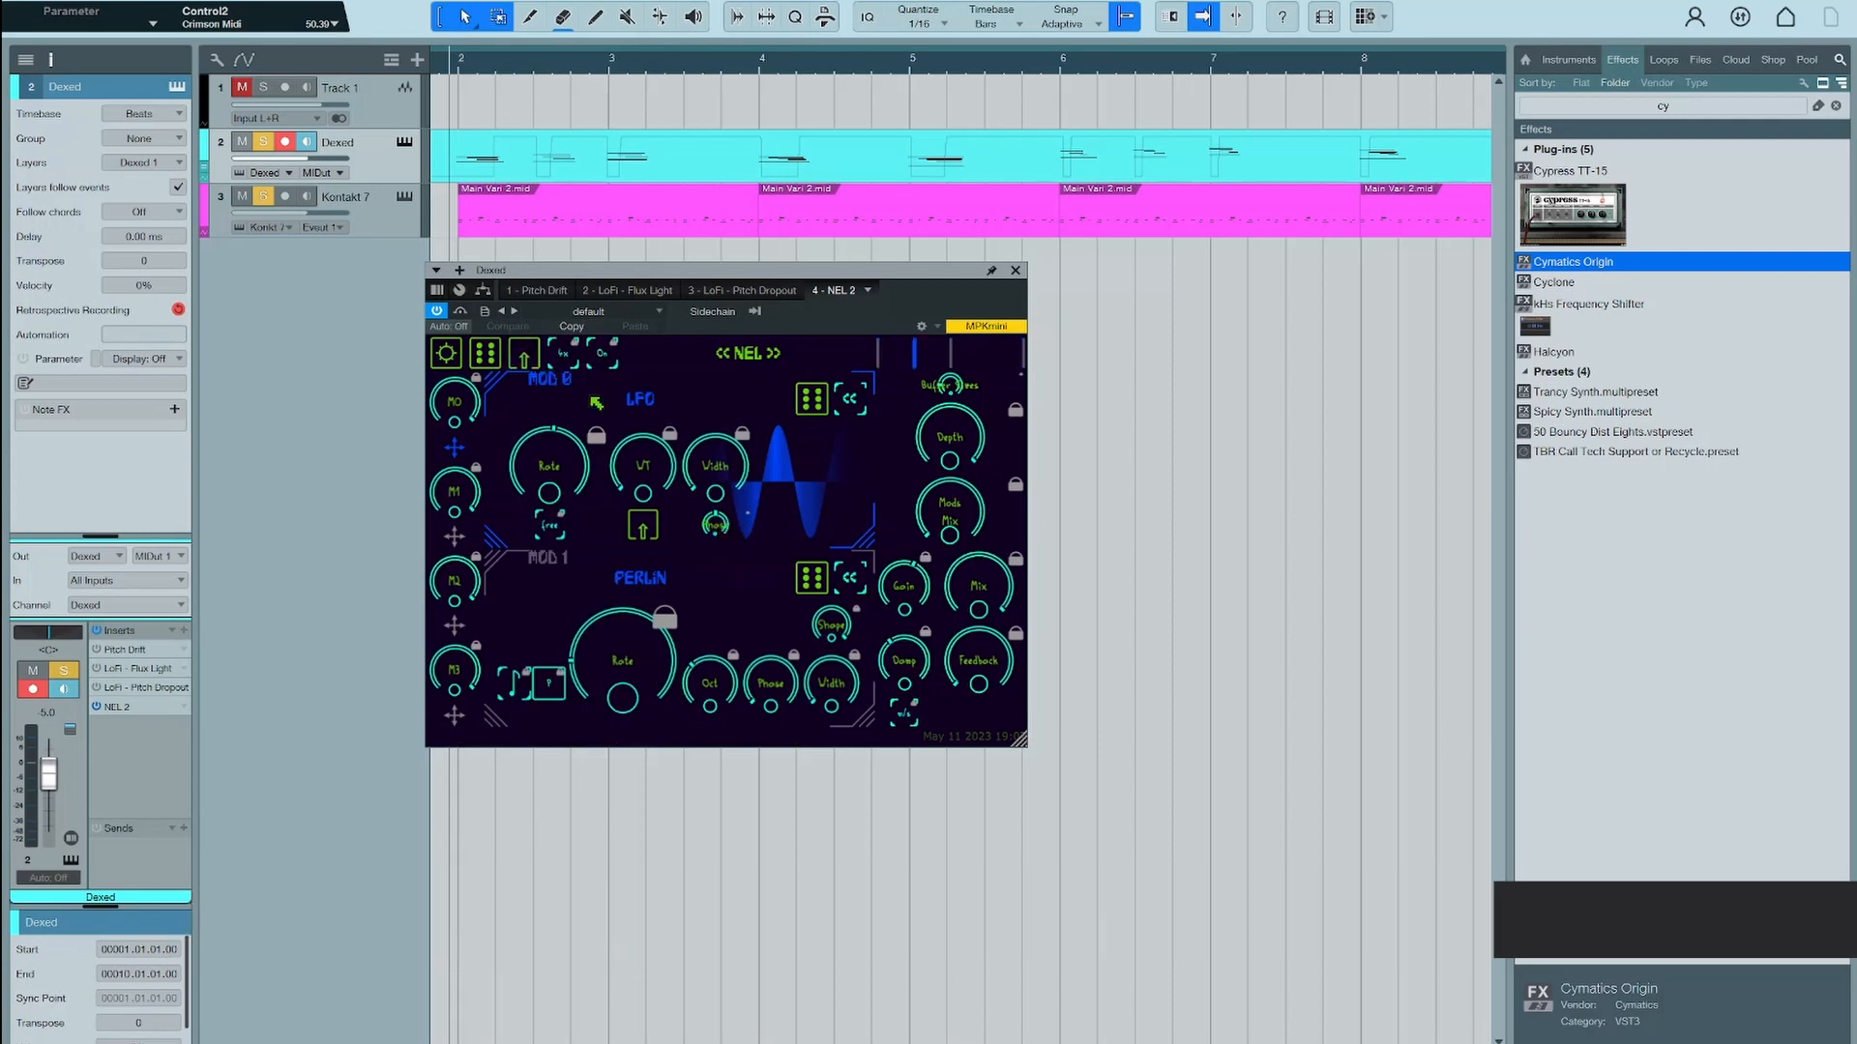
pyautogui.press('space')
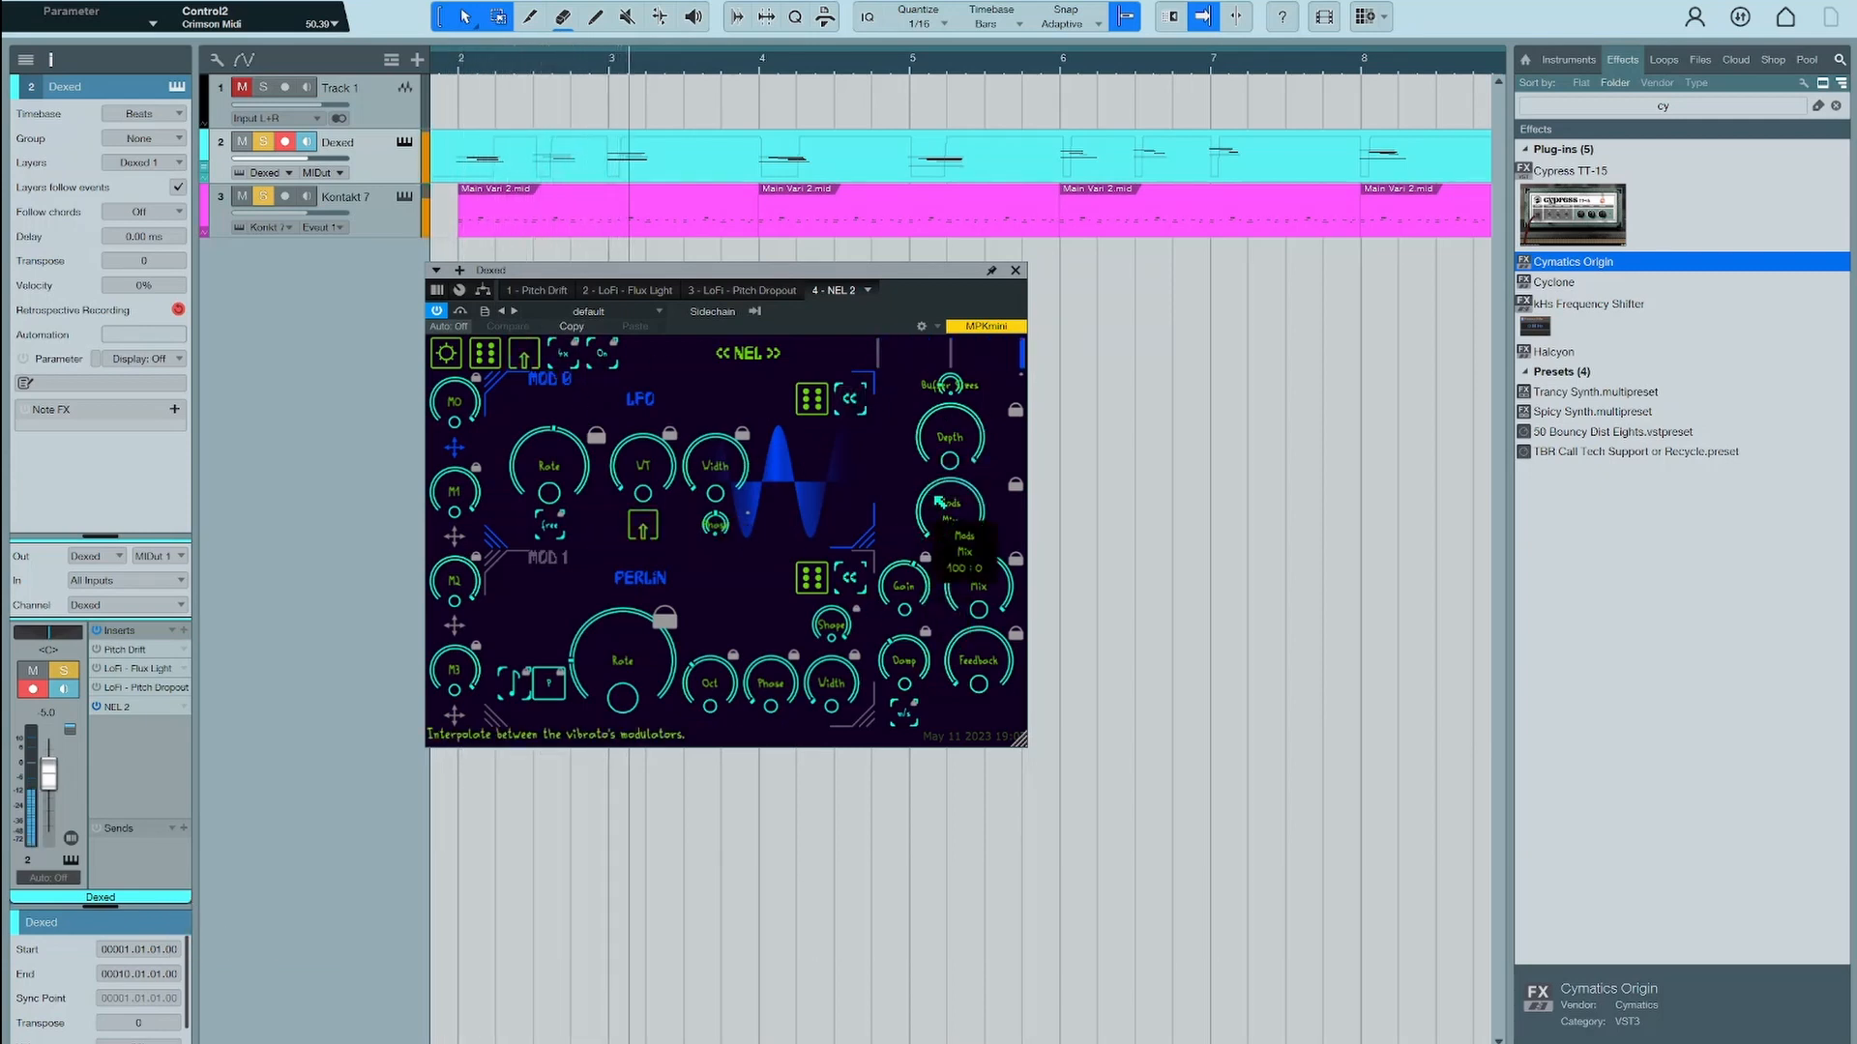
pyautogui.moveTo(940, 433); pyautogui.dragTo(939, 415)
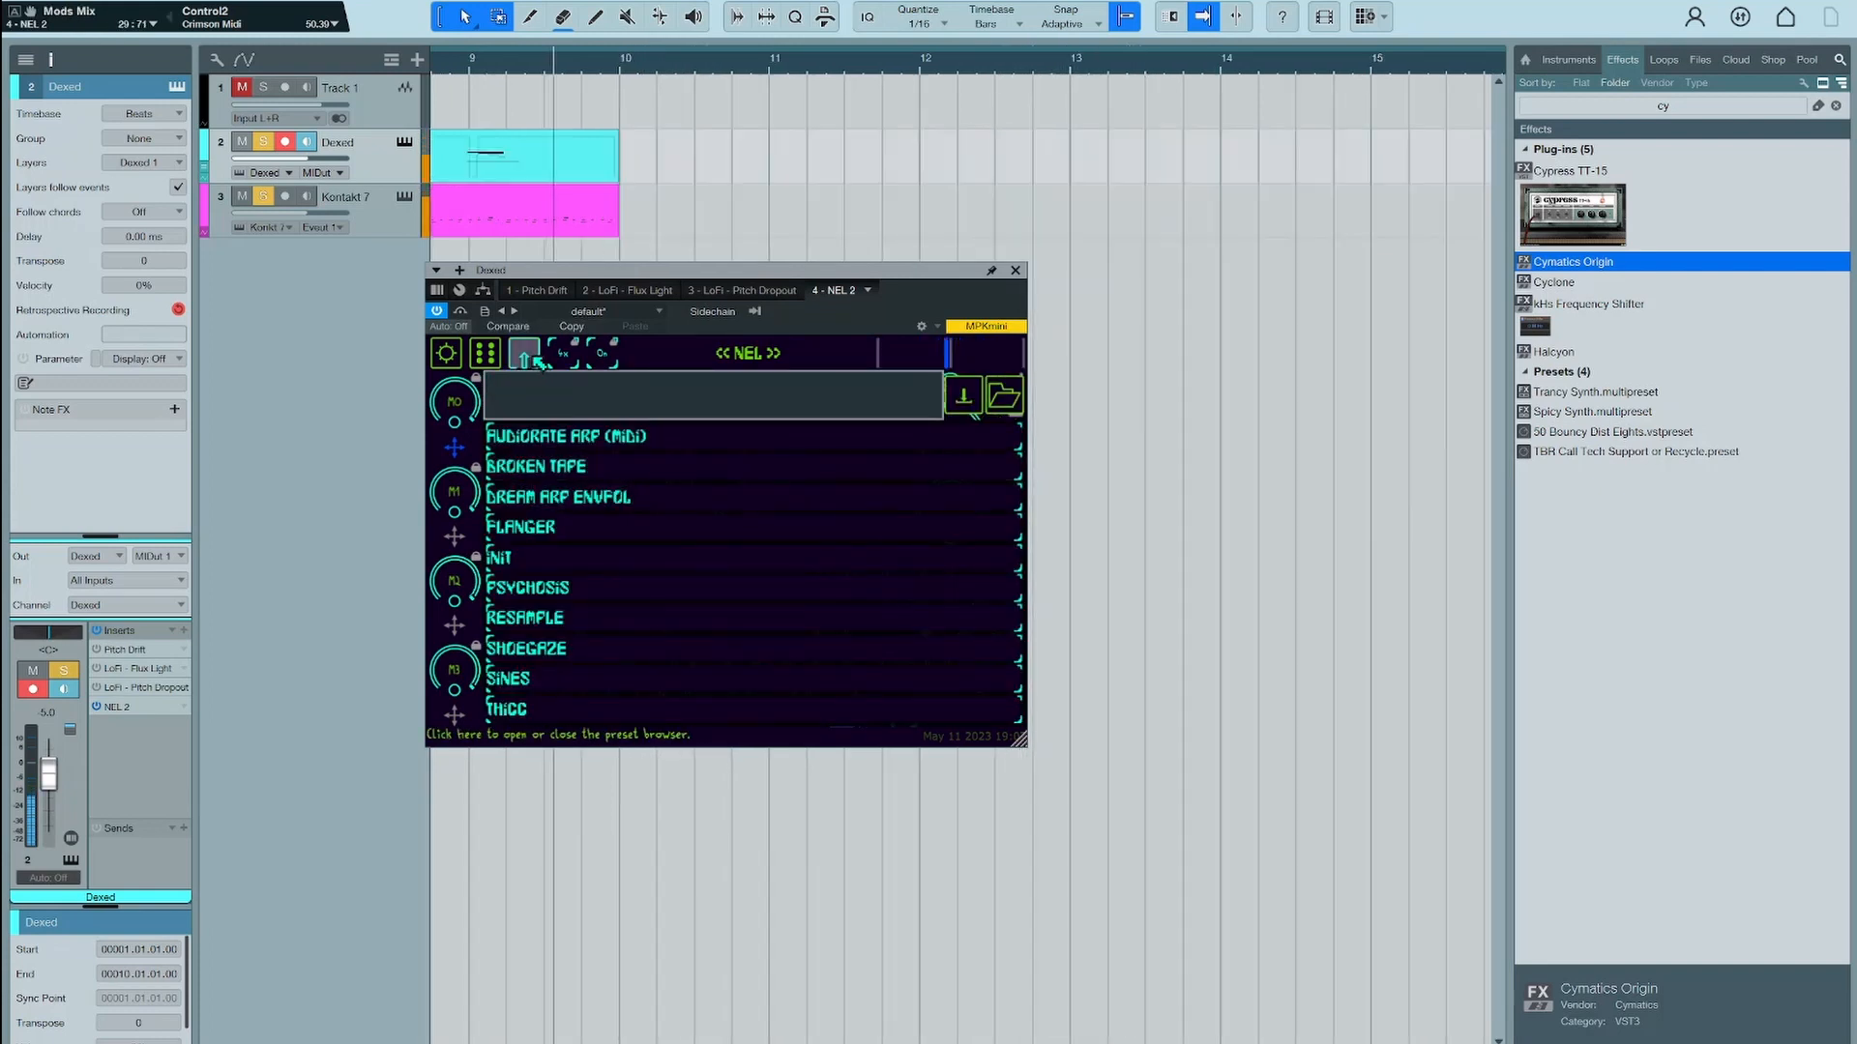
# Browse NEL's preset list, switch Mod 0 to Pitchbend, and close the plug-in window
pyautogui.click(523, 359)
pyautogui.click(523, 360)
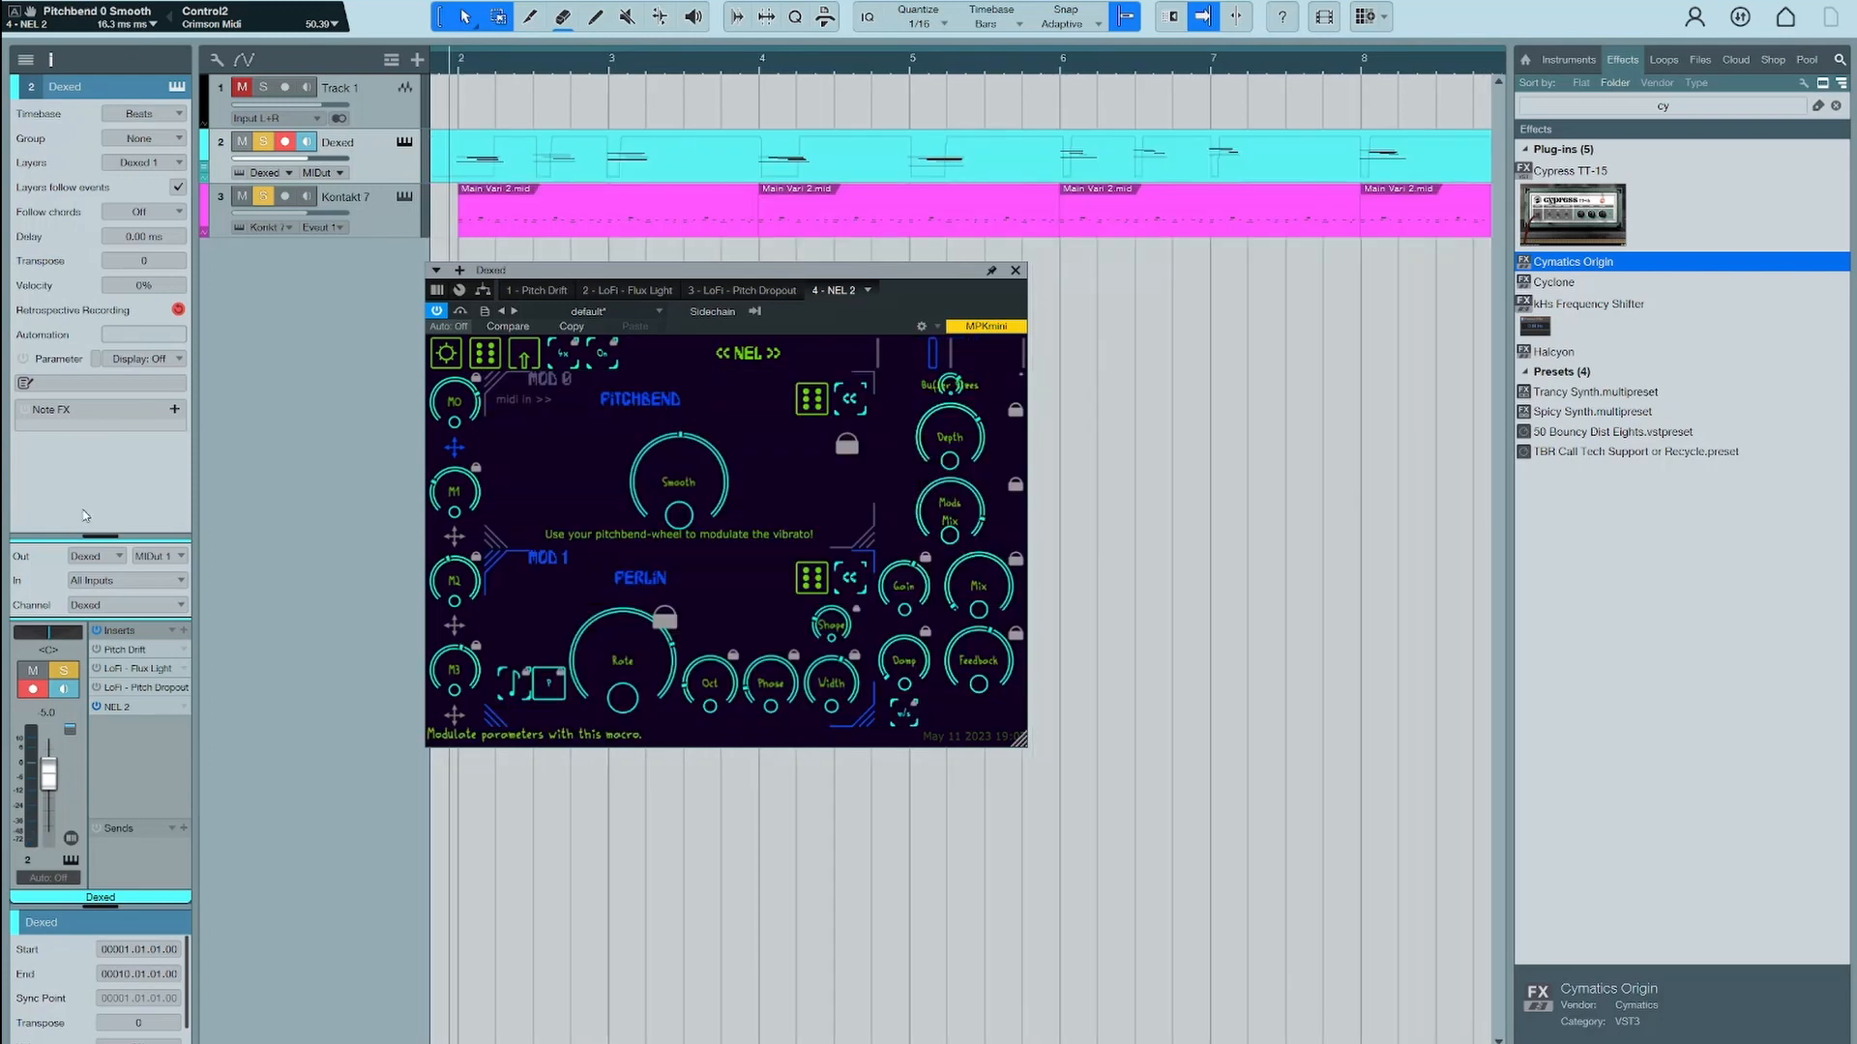
pyautogui.click(184, 706)
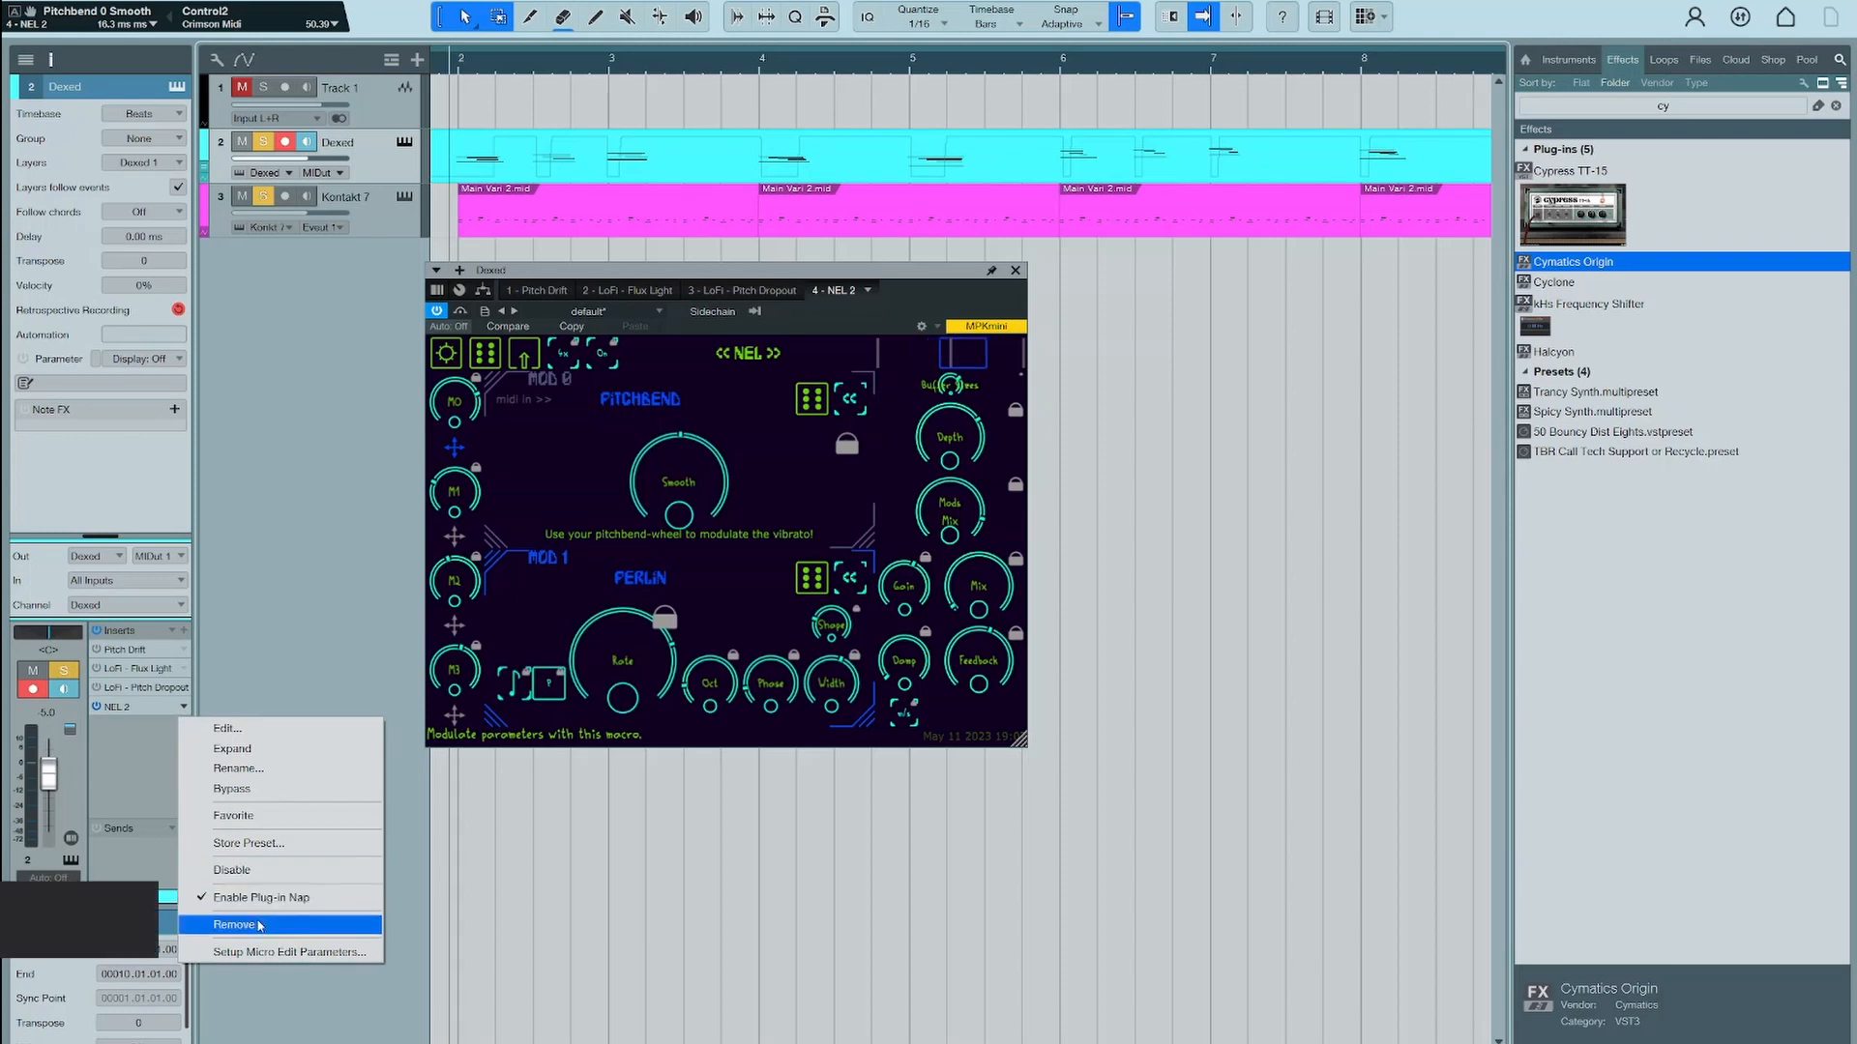
pyautogui.click(552, 476)
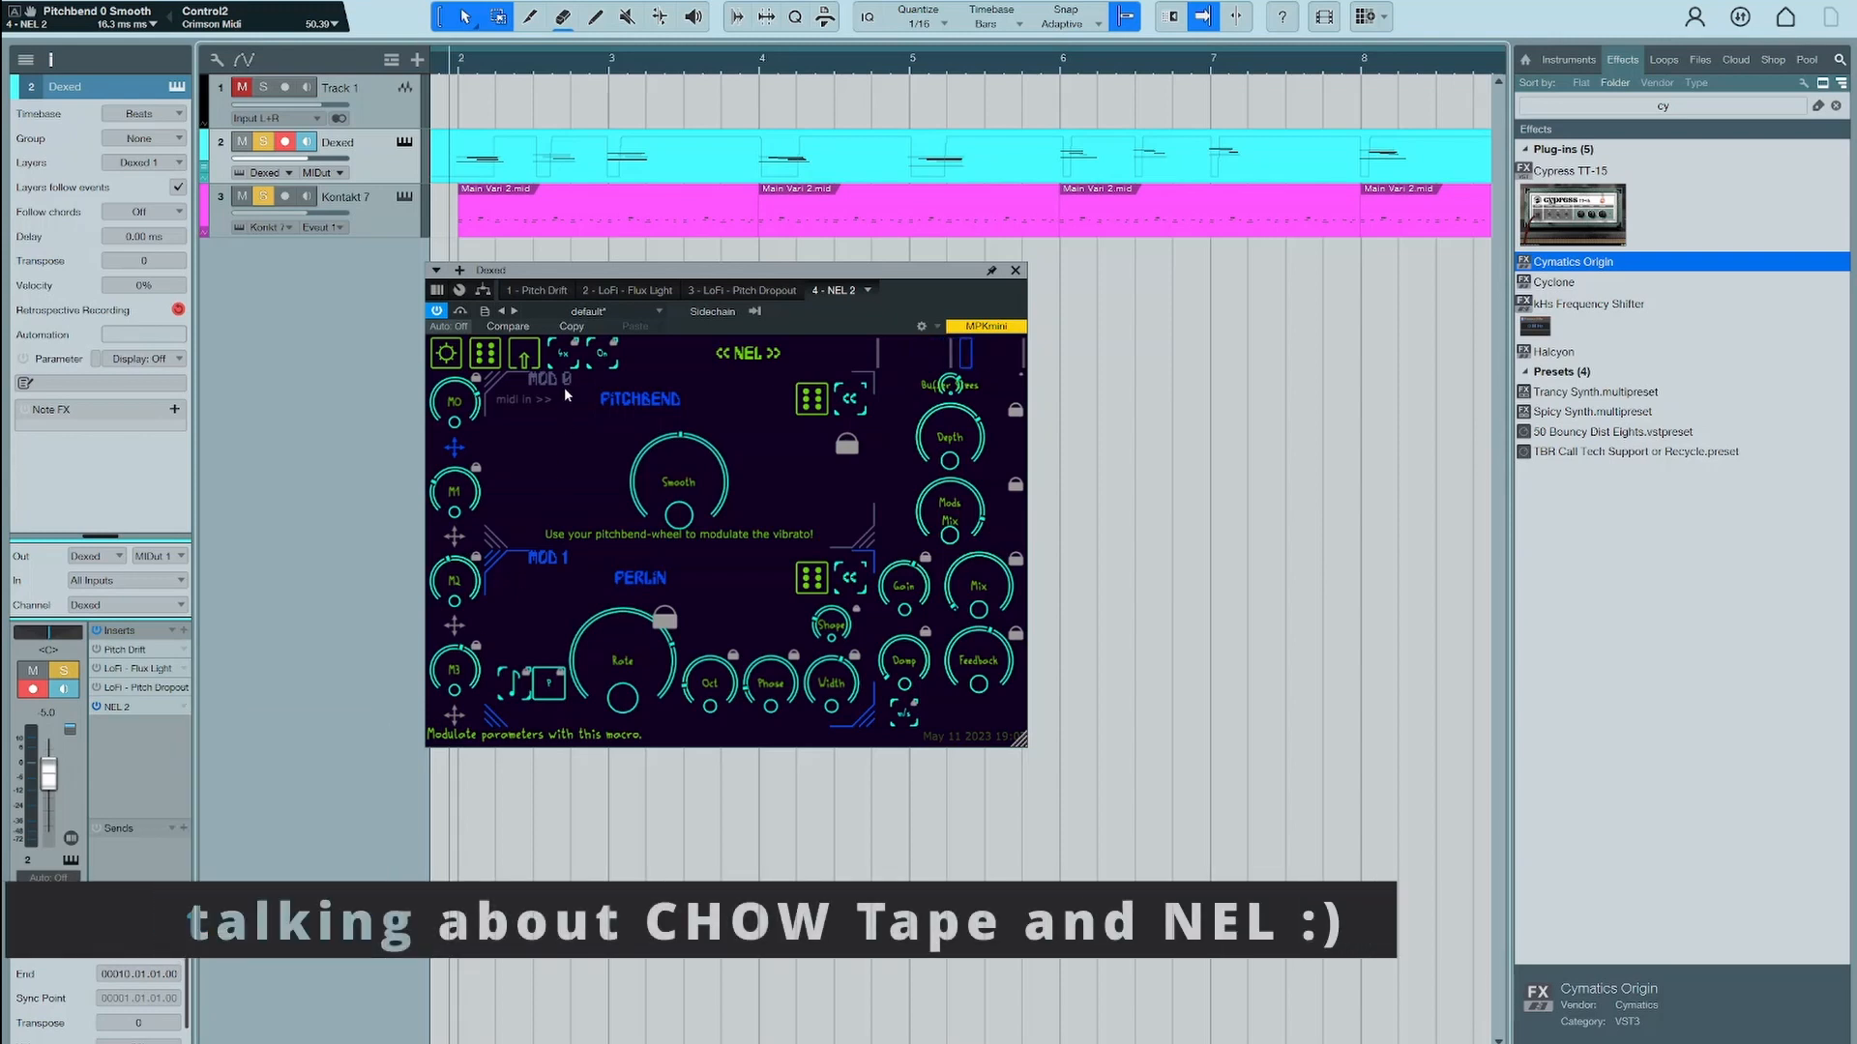
pyautogui.click(523, 356)
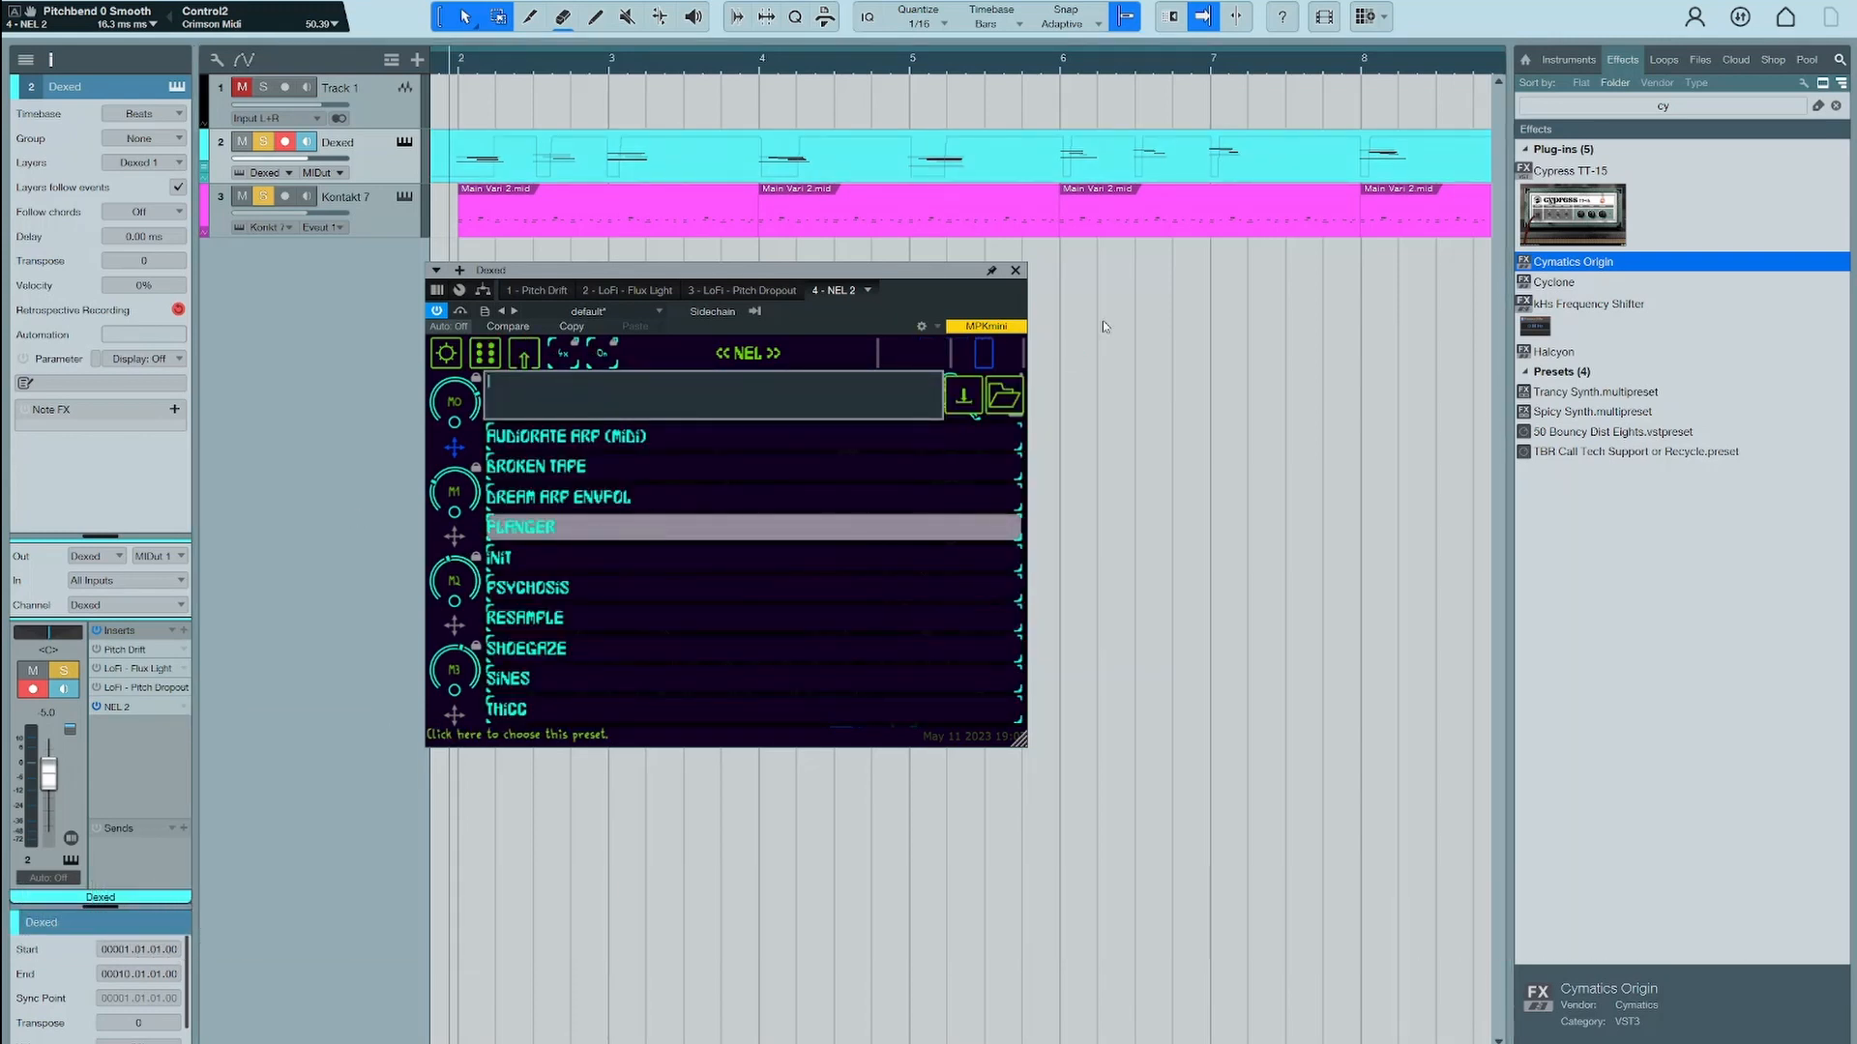
pyautogui.click(1015, 271)
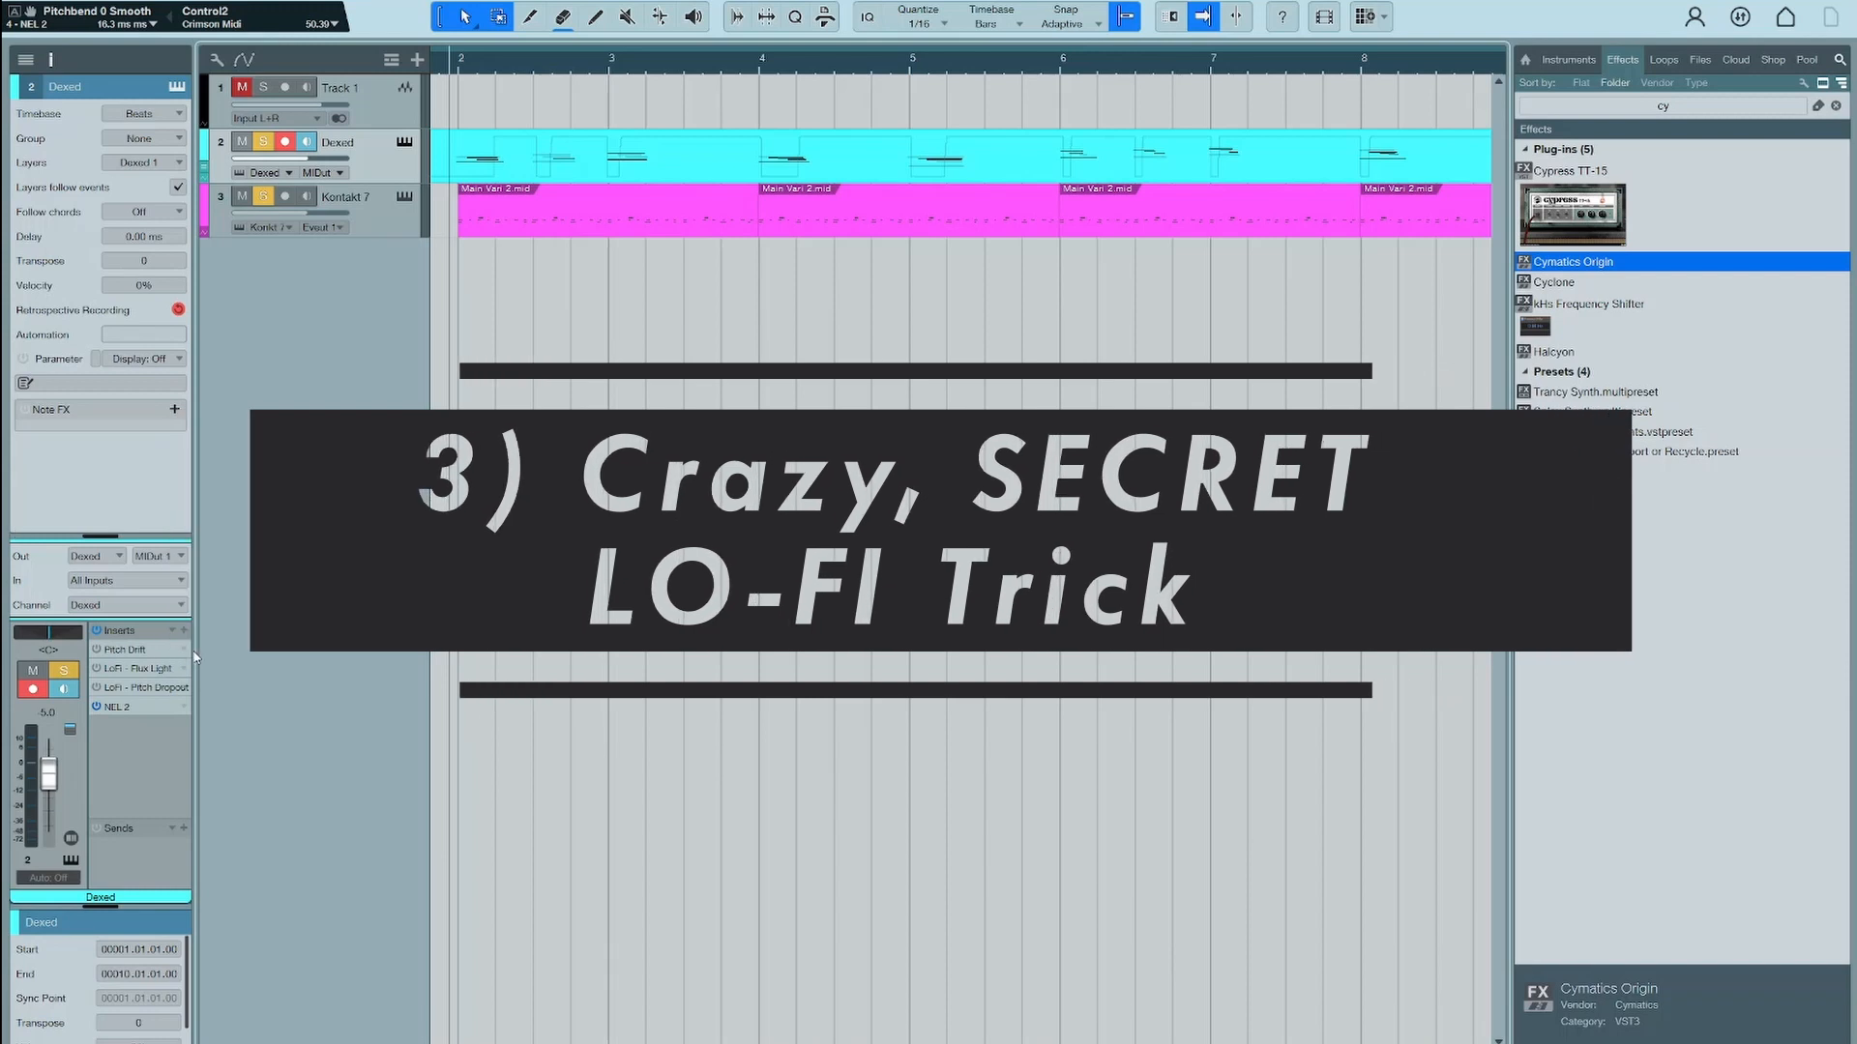
# Remove all insert effects from the Dexed track and play the arrangement dry
pyautogui.click(171, 629)
pyautogui.click(274, 609)
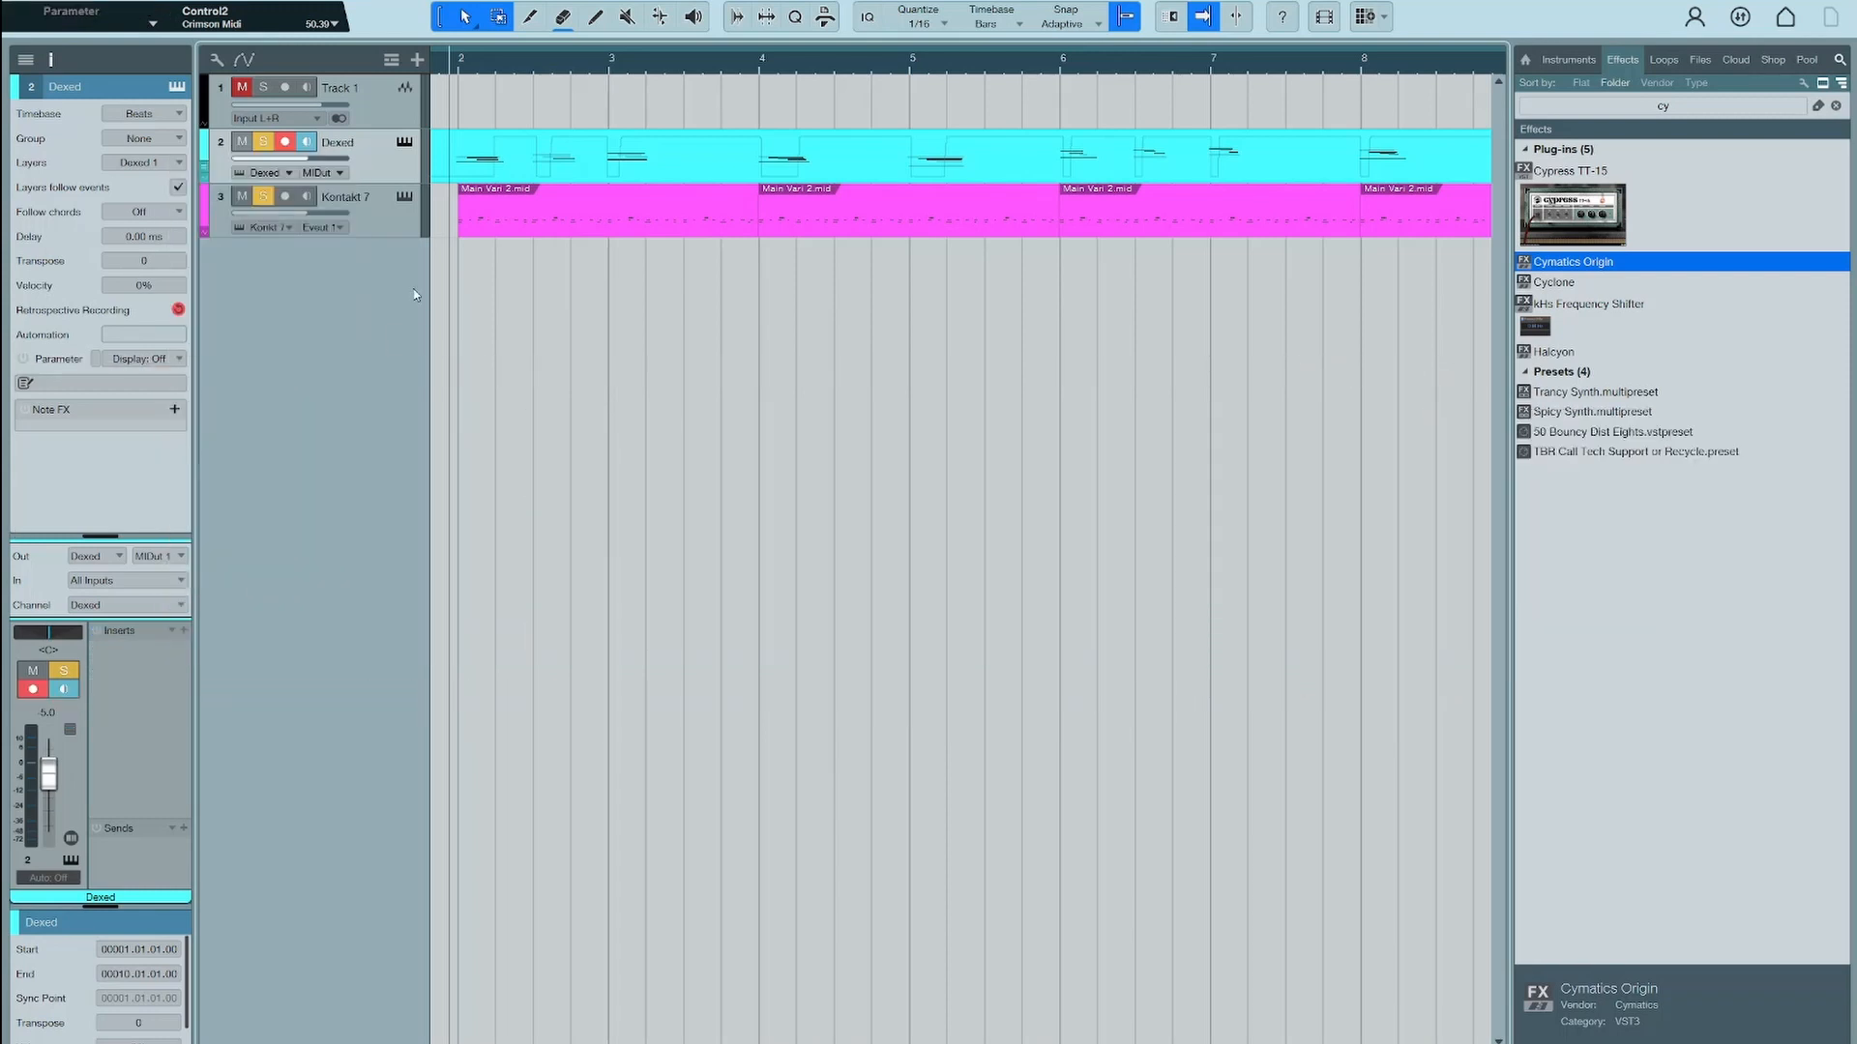
pyautogui.press('space')
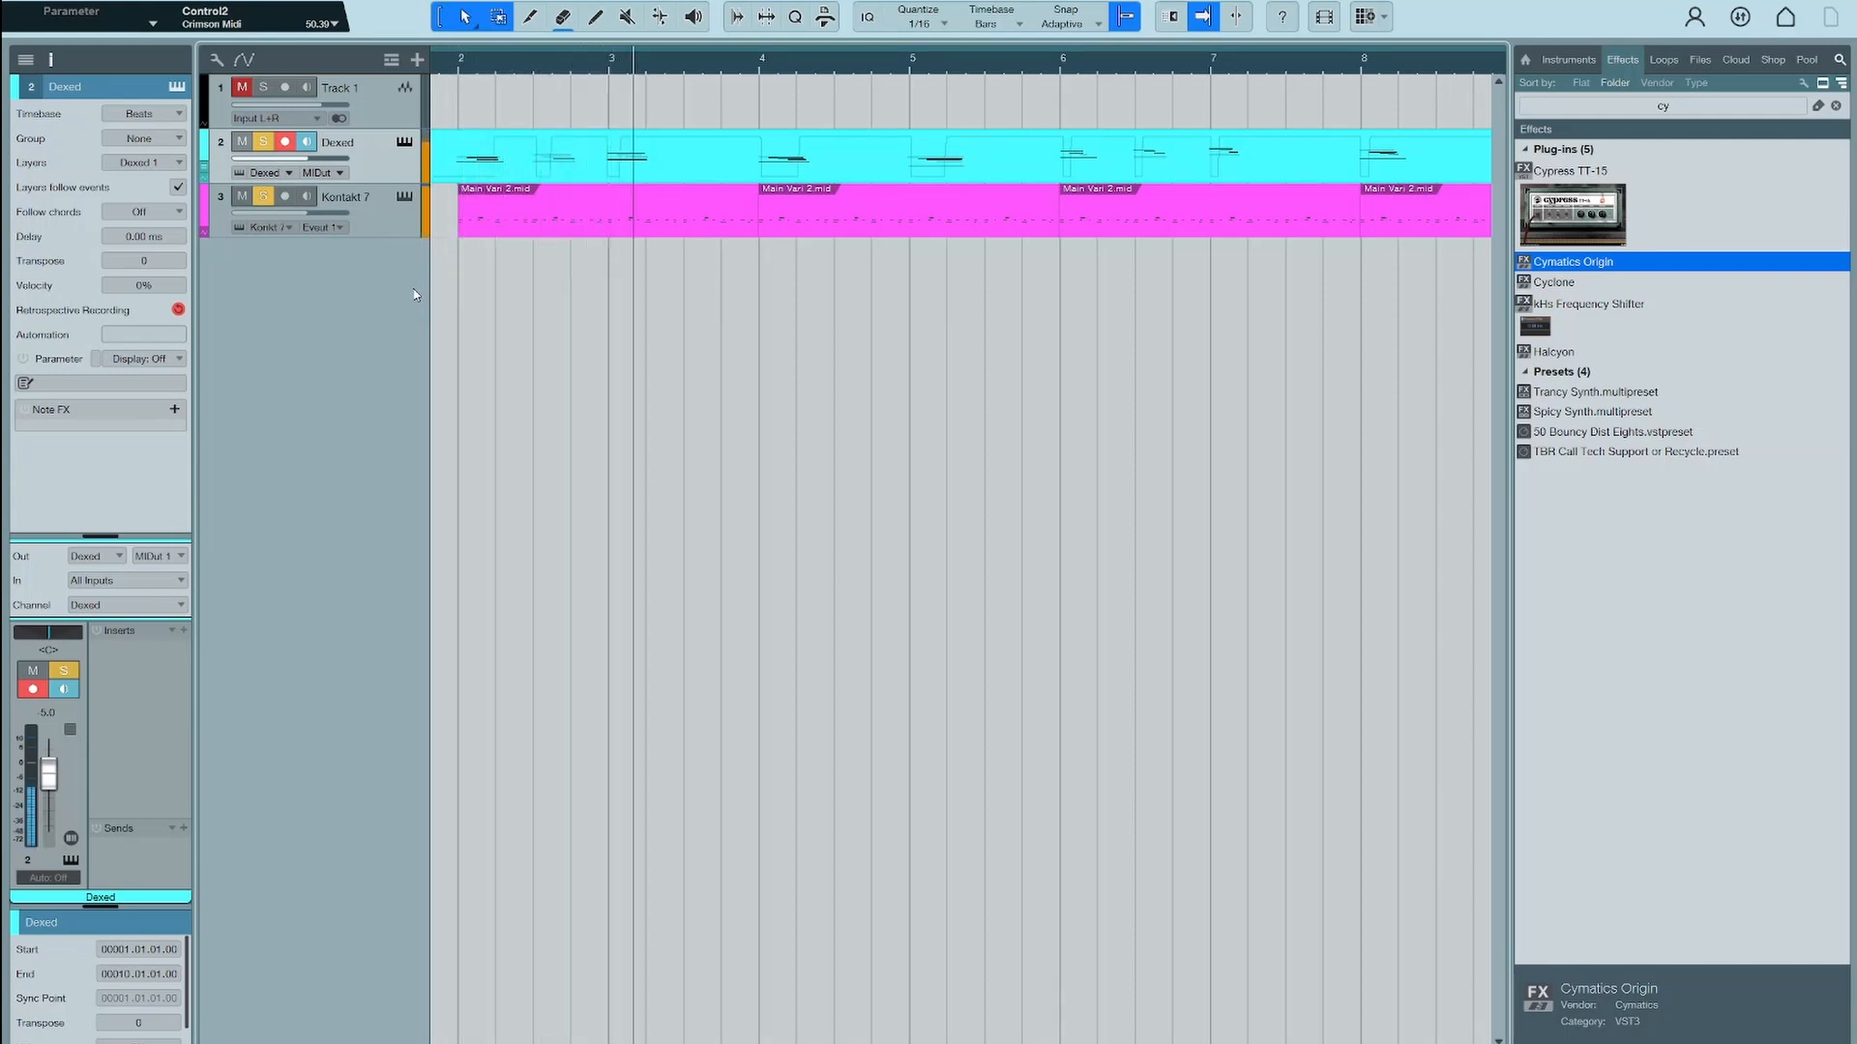
pyautogui.press('space')
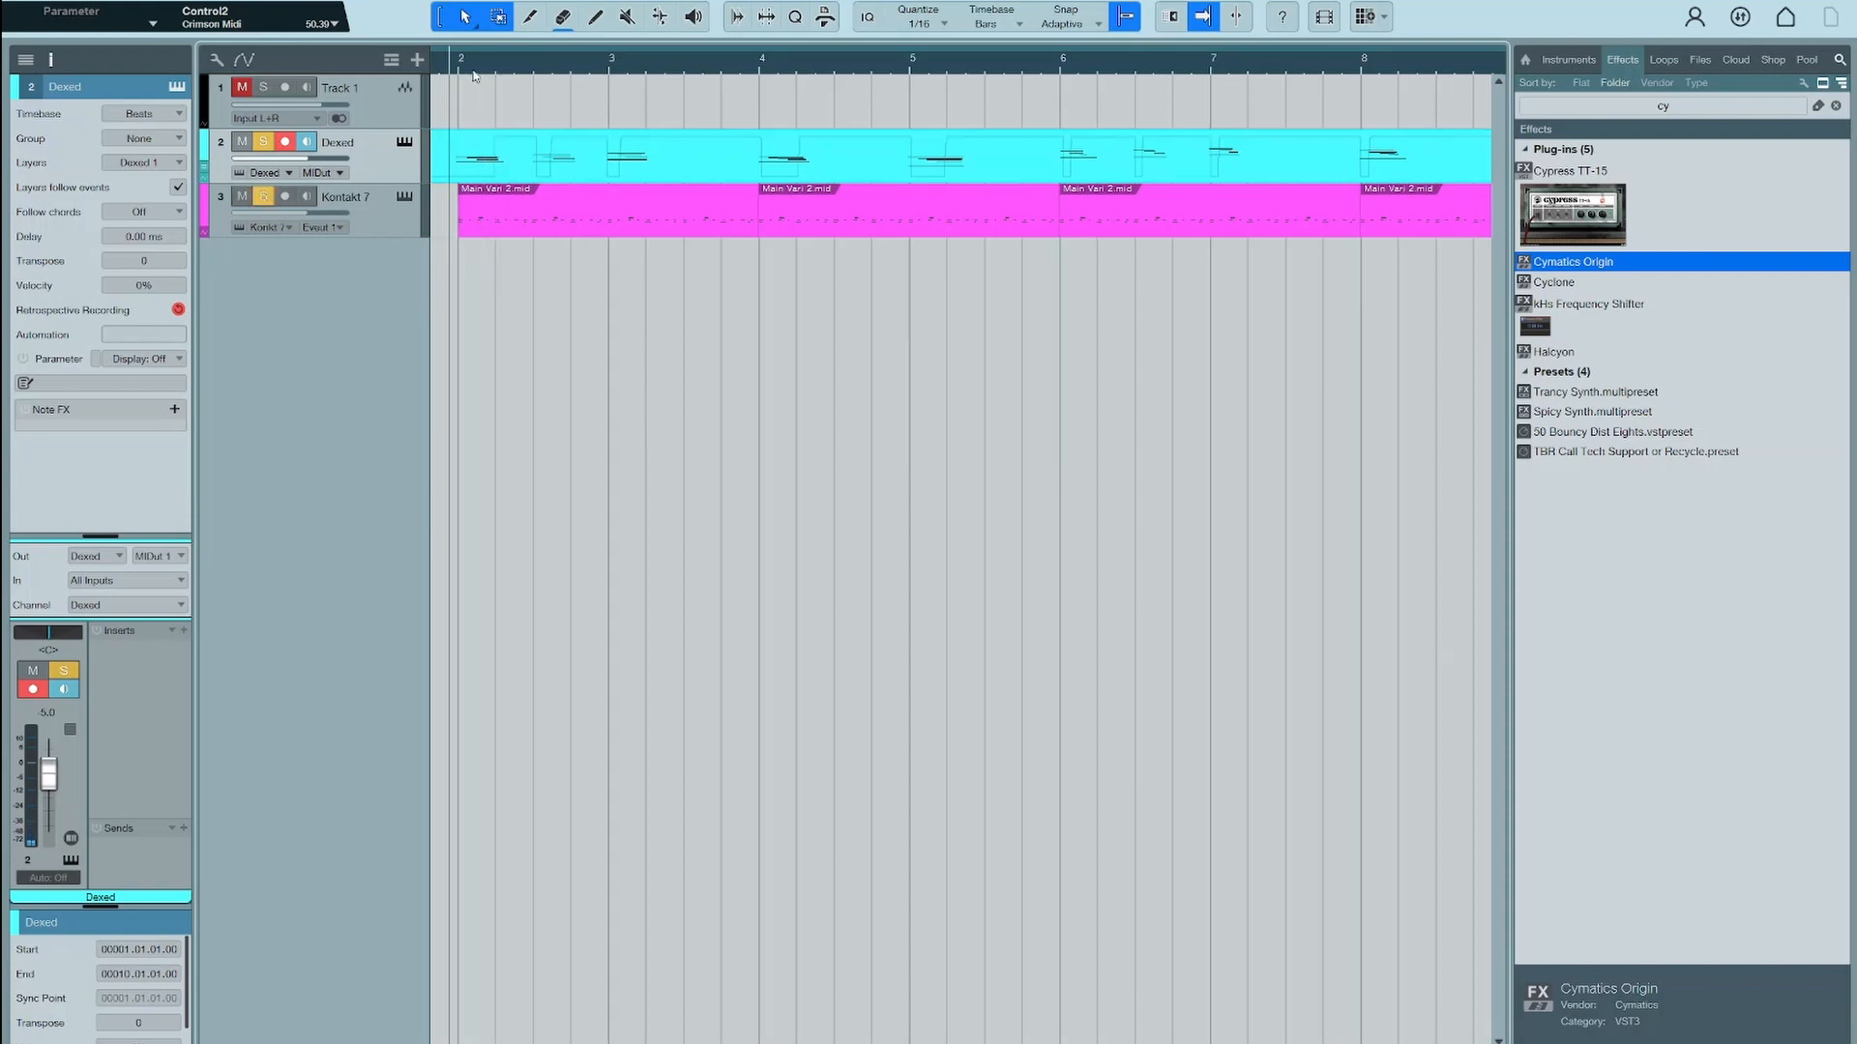
# Set the loop range from just before bar 2 to just past bar 10, covering the Dexed and Kontakt 7 parts
pyautogui.press('e')
pyautogui.press('e')
pyautogui.press('e')
pyautogui.press('e')
pyautogui.press('e')
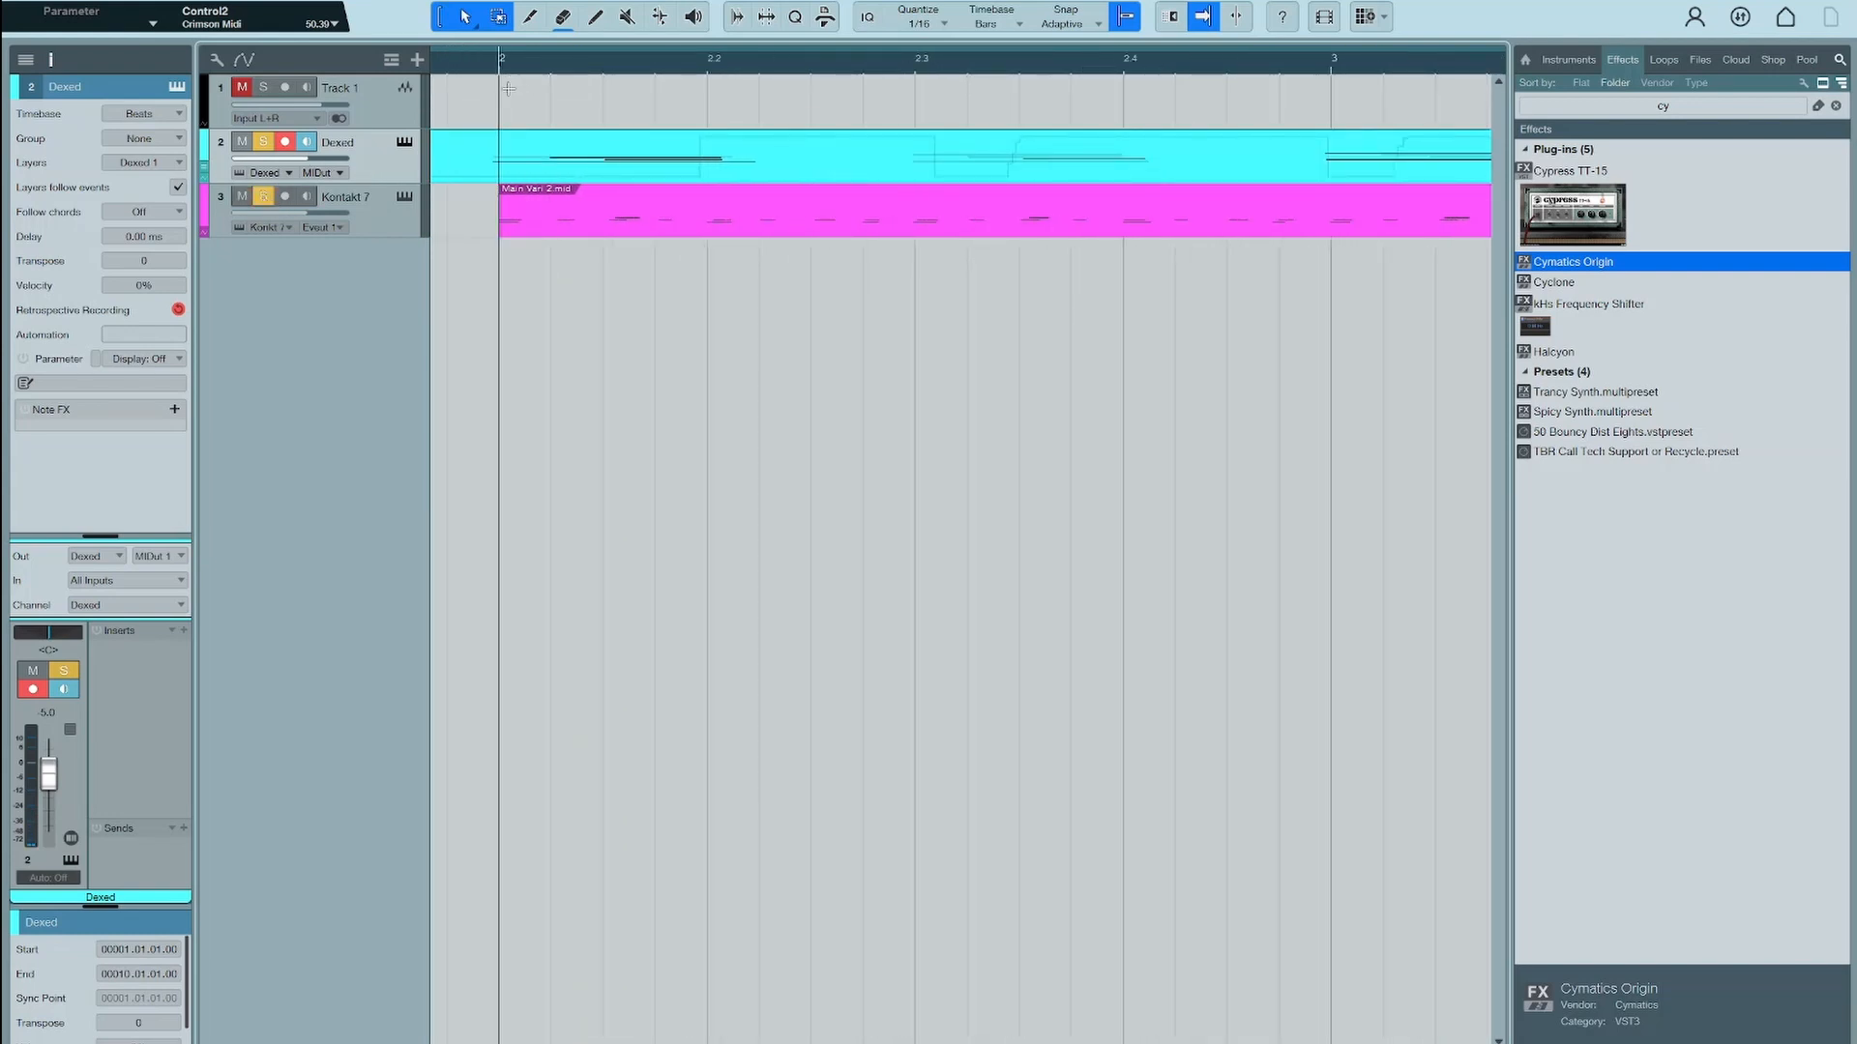
pyautogui.press('w')
pyautogui.press('w')
pyautogui.press('w')
pyautogui.press('w')
pyautogui.press('w')
pyautogui.press('w')
pyautogui.press('w')
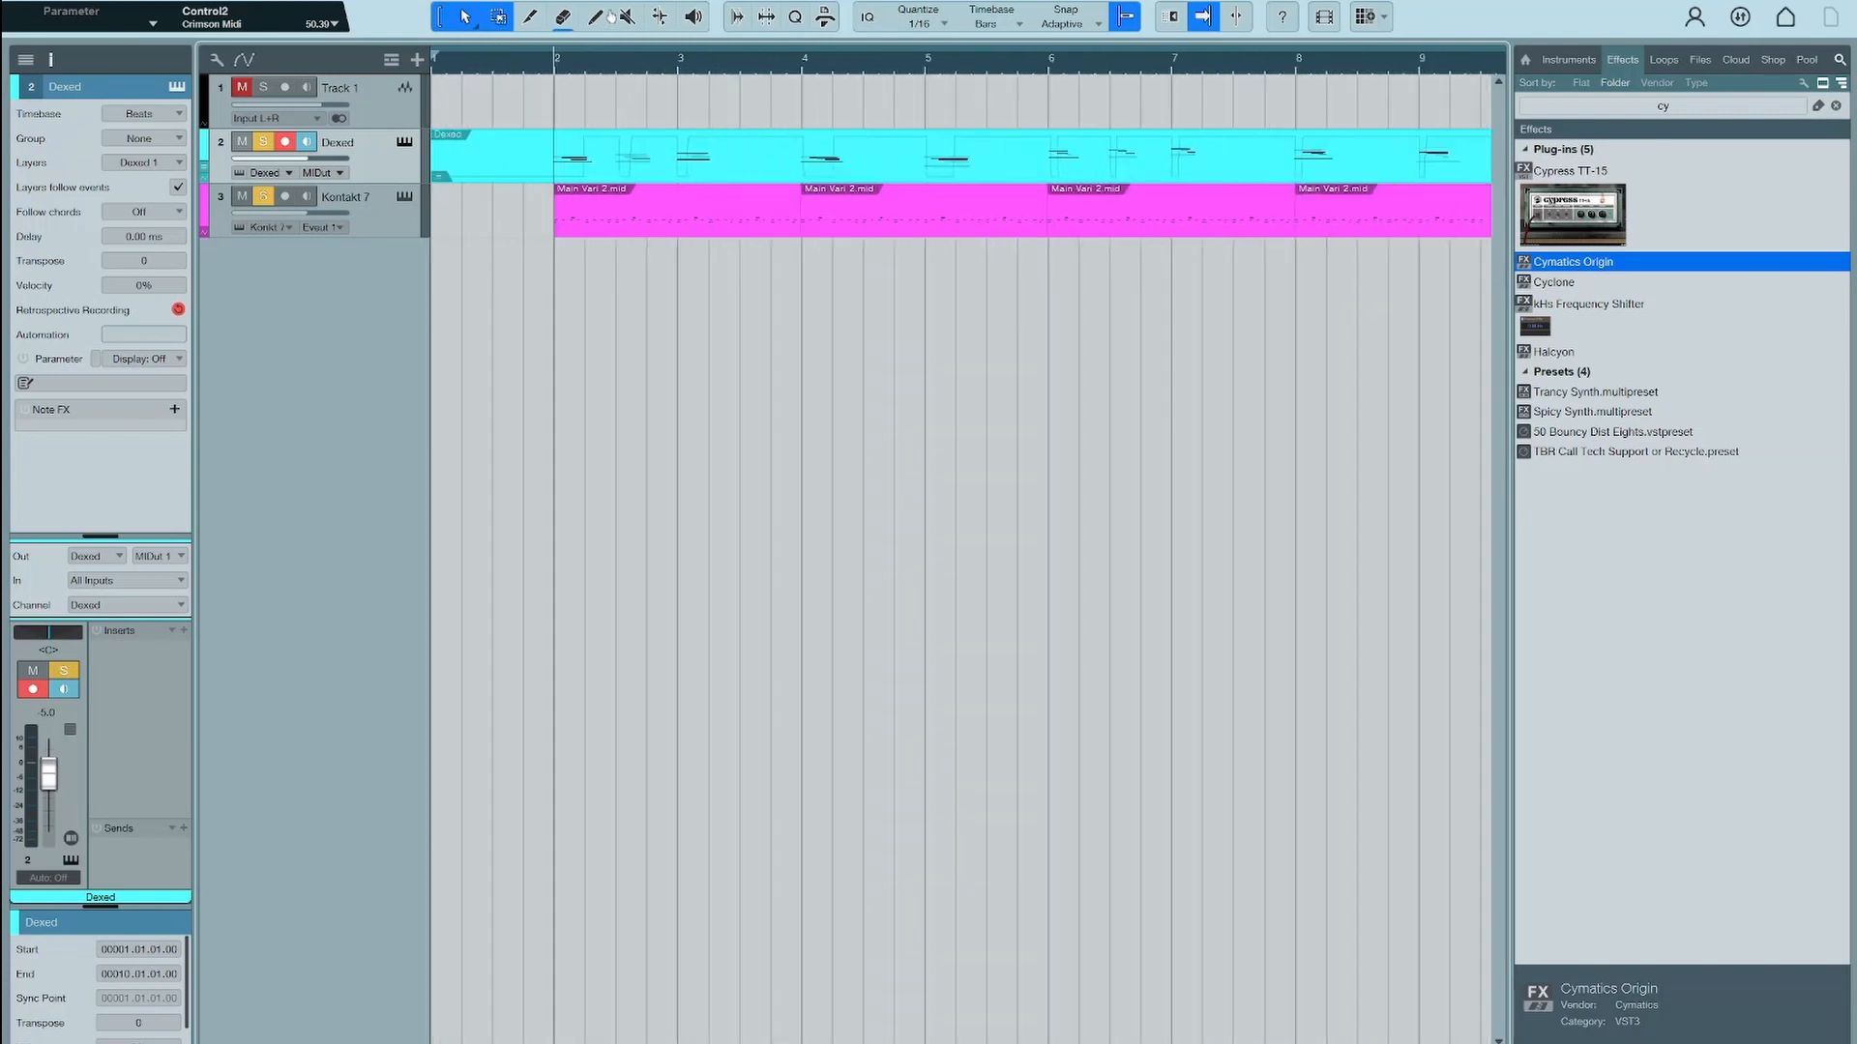
pyautogui.moveTo(506, 53); pyautogui.dragTo(1144, 79)
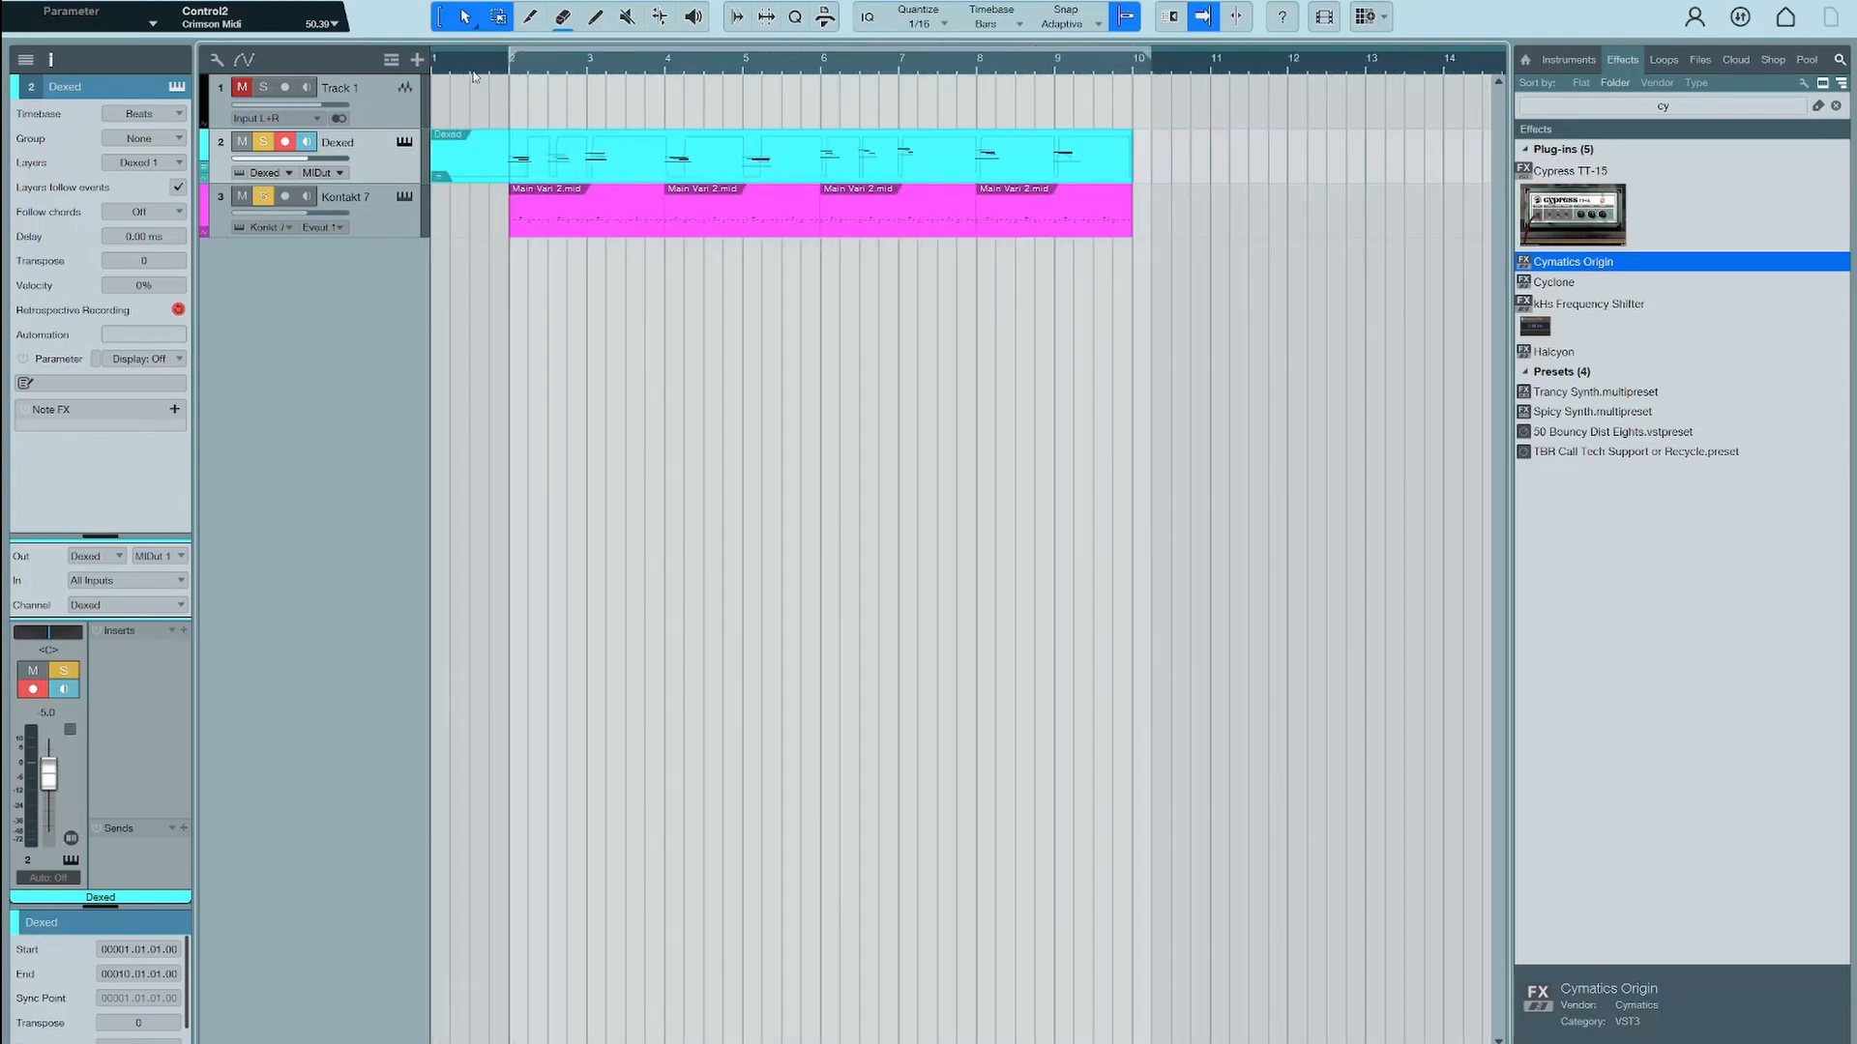
pyautogui.press('e')
pyautogui.press('e')
pyautogui.press('e')
pyautogui.press('e')
pyautogui.press('e')
# Export the loop range as a 44.1 kHz MP3 mixdown, choosing a constant bitrate
pyautogui.click(85, 0)
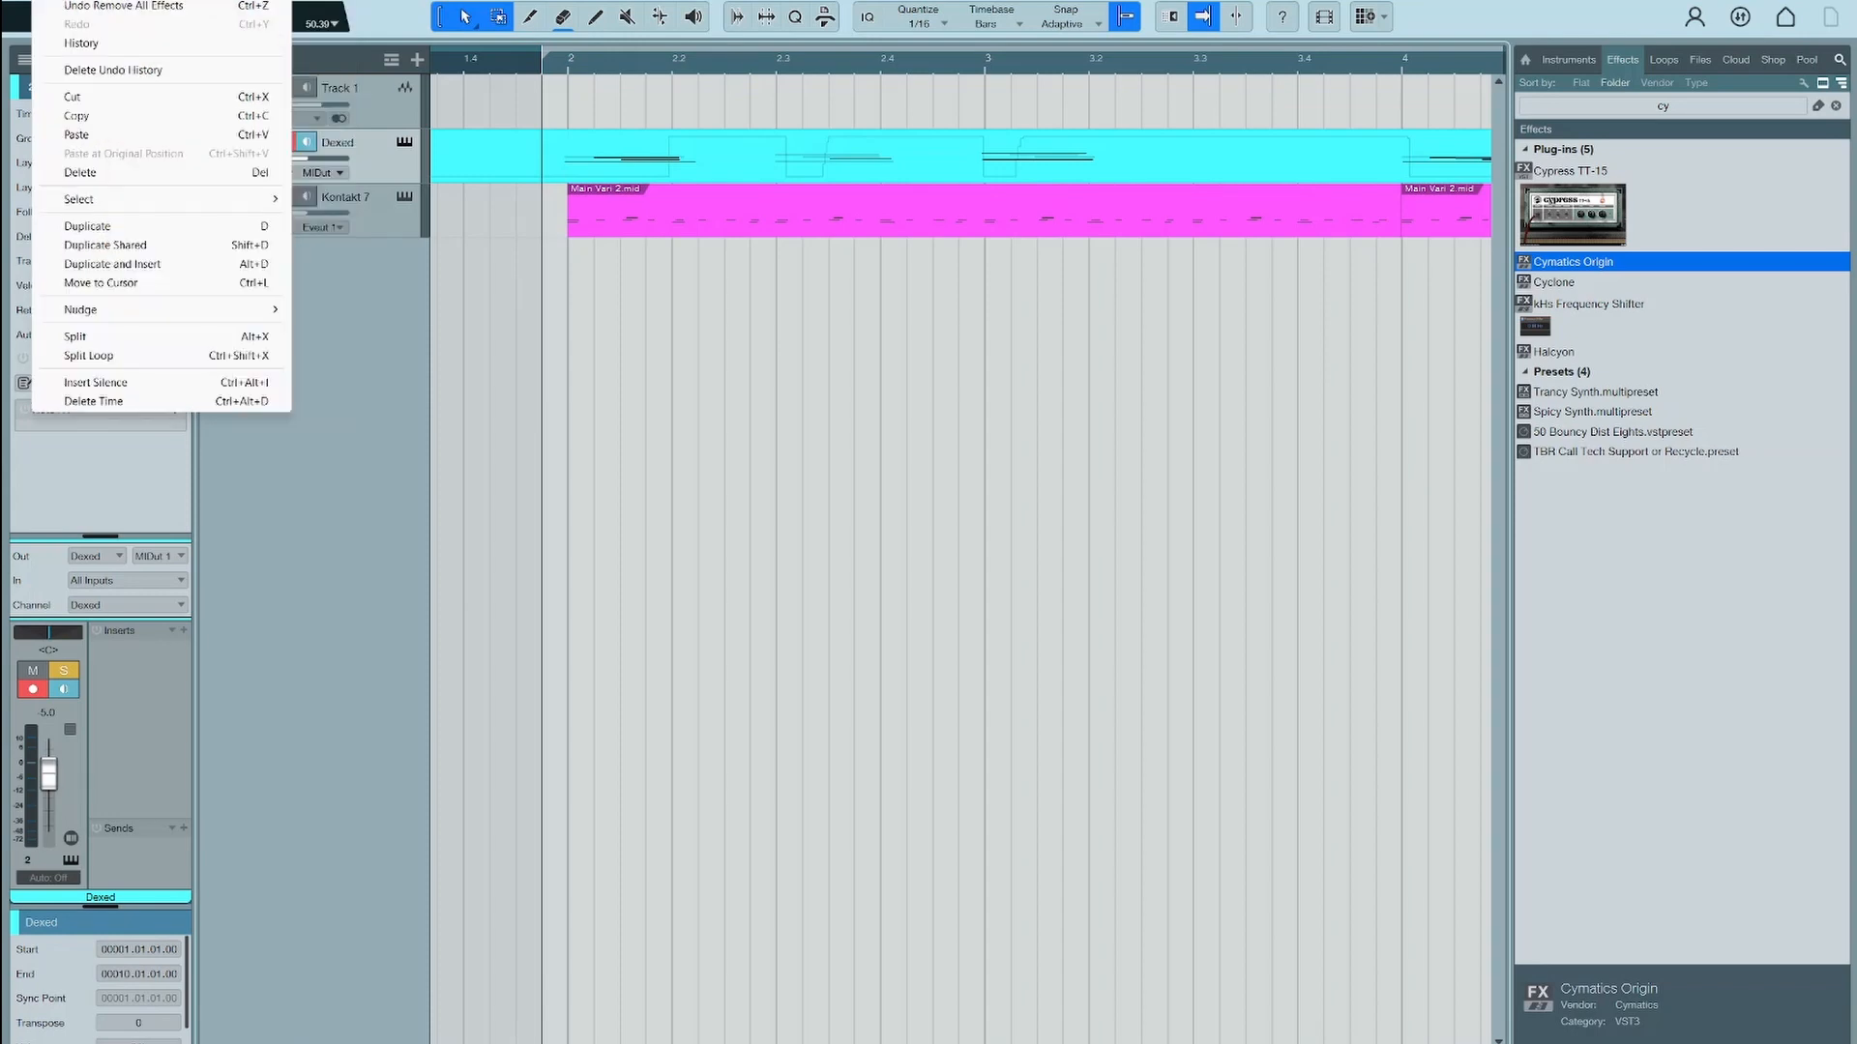
pyautogui.click(540, 114)
pyautogui.hotkey('ctrl', 'e')
pyautogui.moveTo(760, 257); pyautogui.dragTo(723, 143)
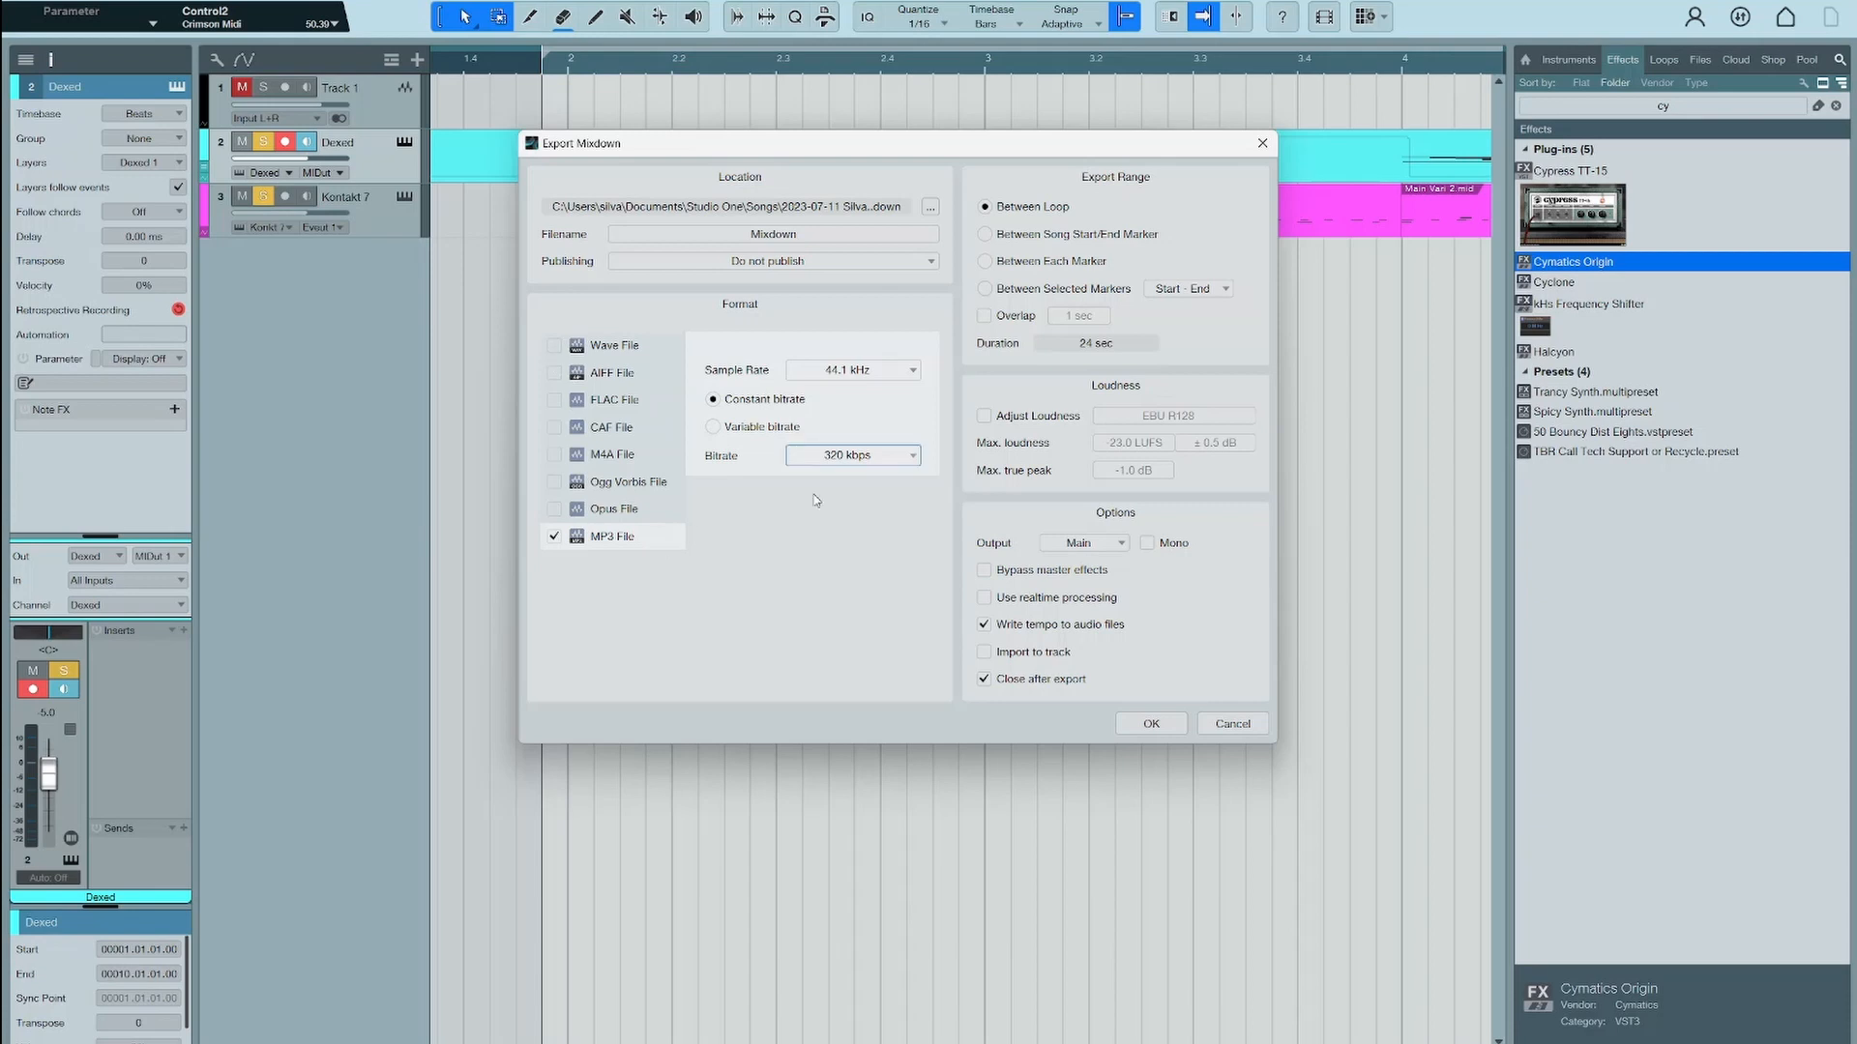
pyautogui.click(849, 456)
pyautogui.click(855, 487)
pyautogui.click(1135, 728)
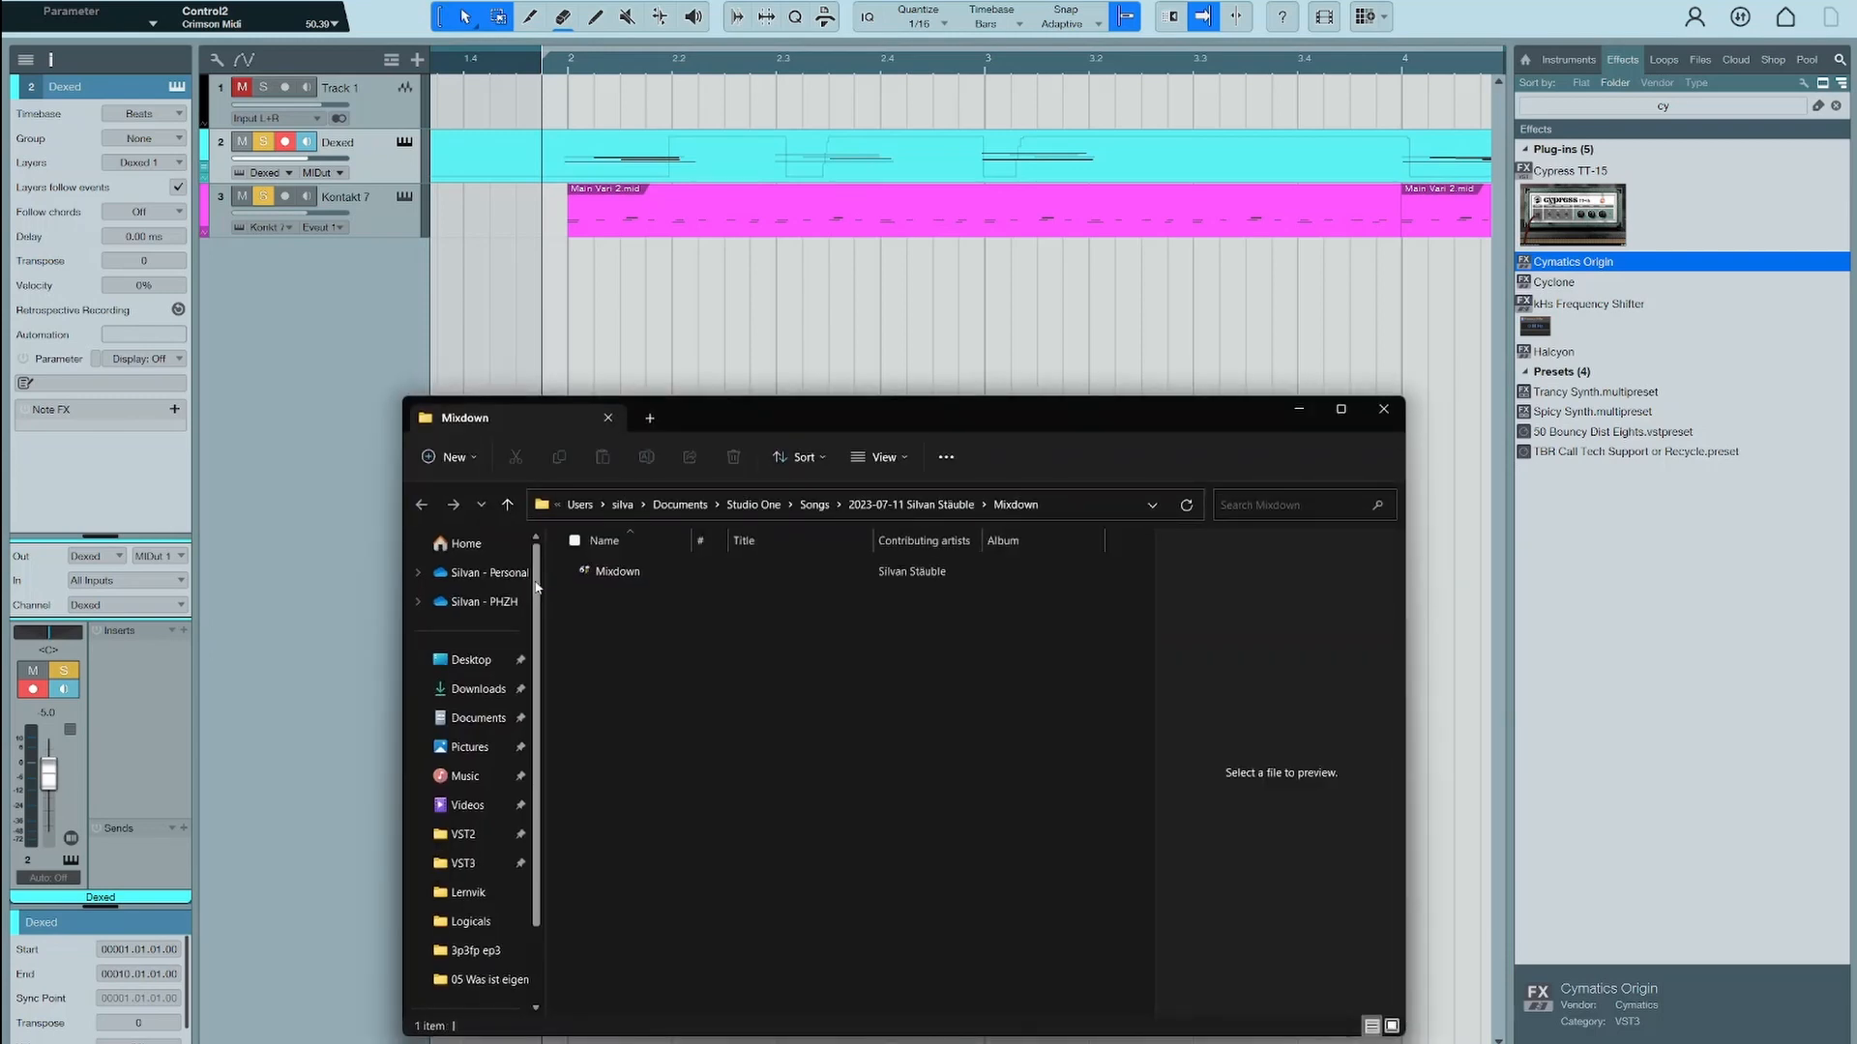
# Import the exported MP3 onto a new track at the loop start and audition it soloed
pyautogui.moveTo(620, 572); pyautogui.dragTo(575, 285)
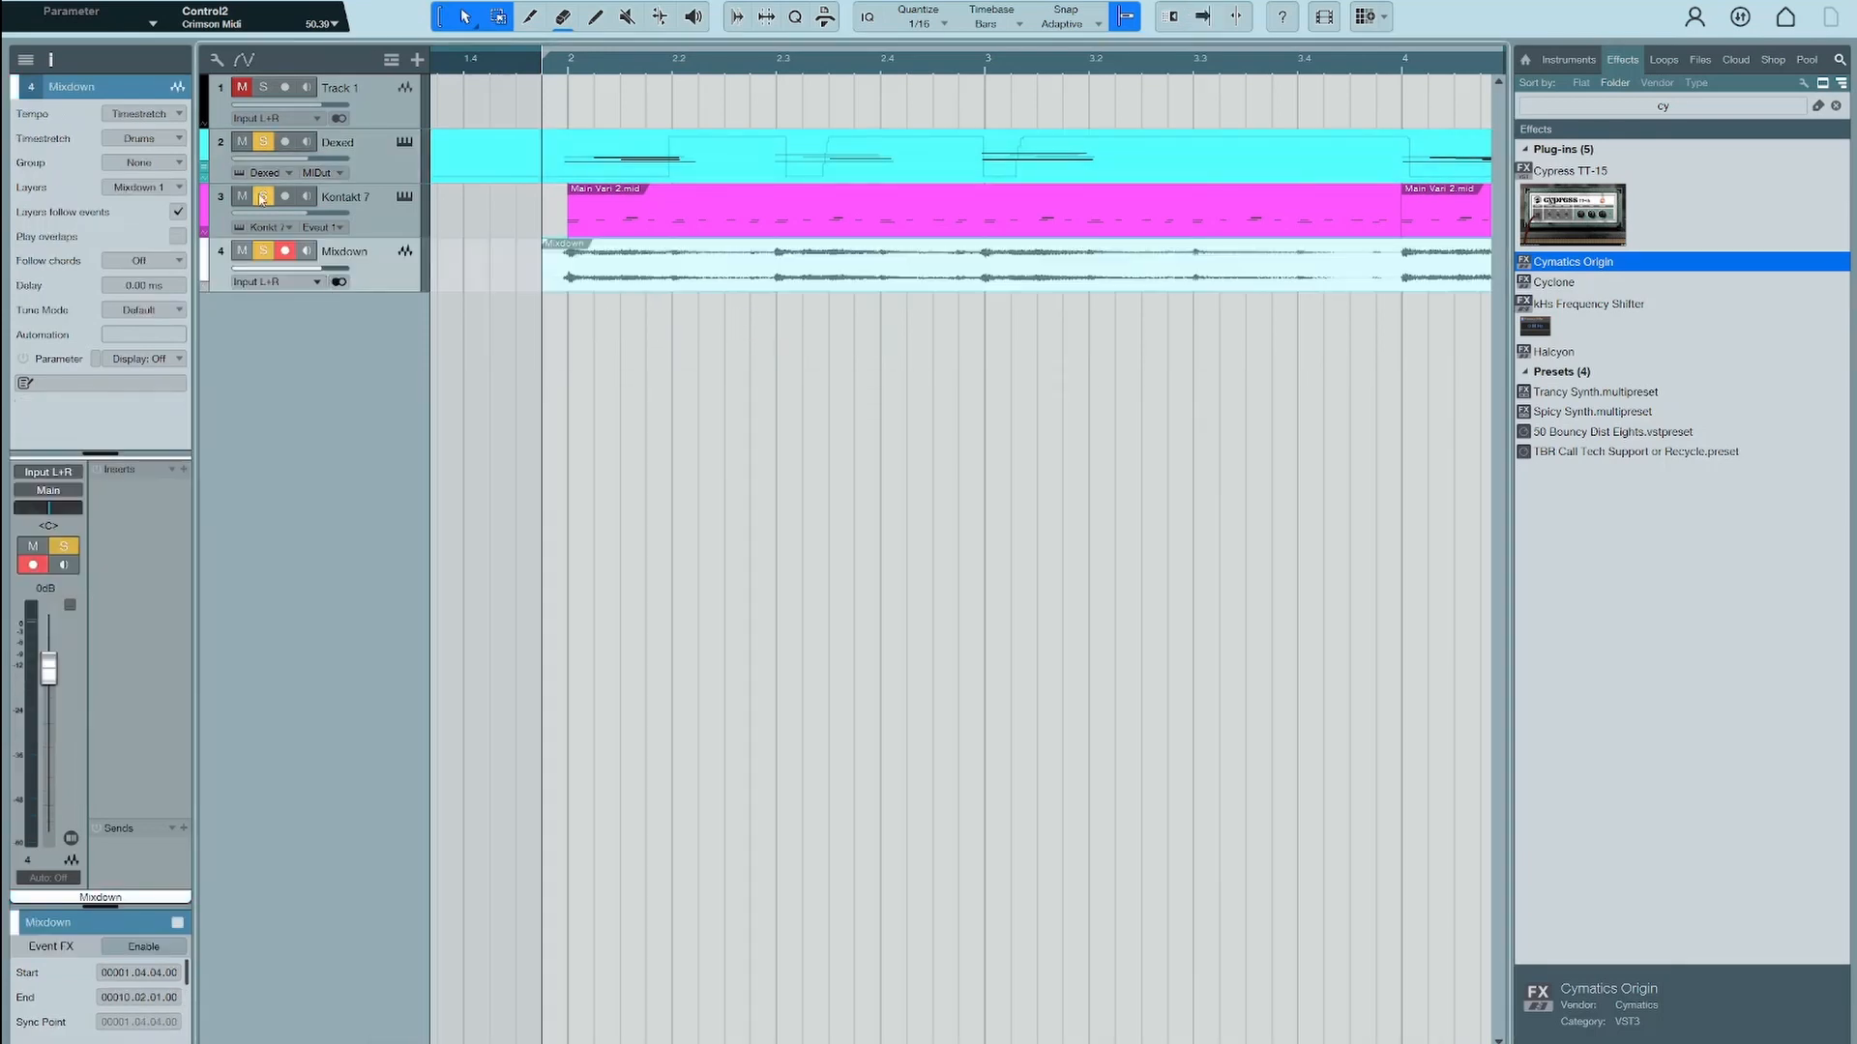
pyautogui.press('space')
pyautogui.press('f')
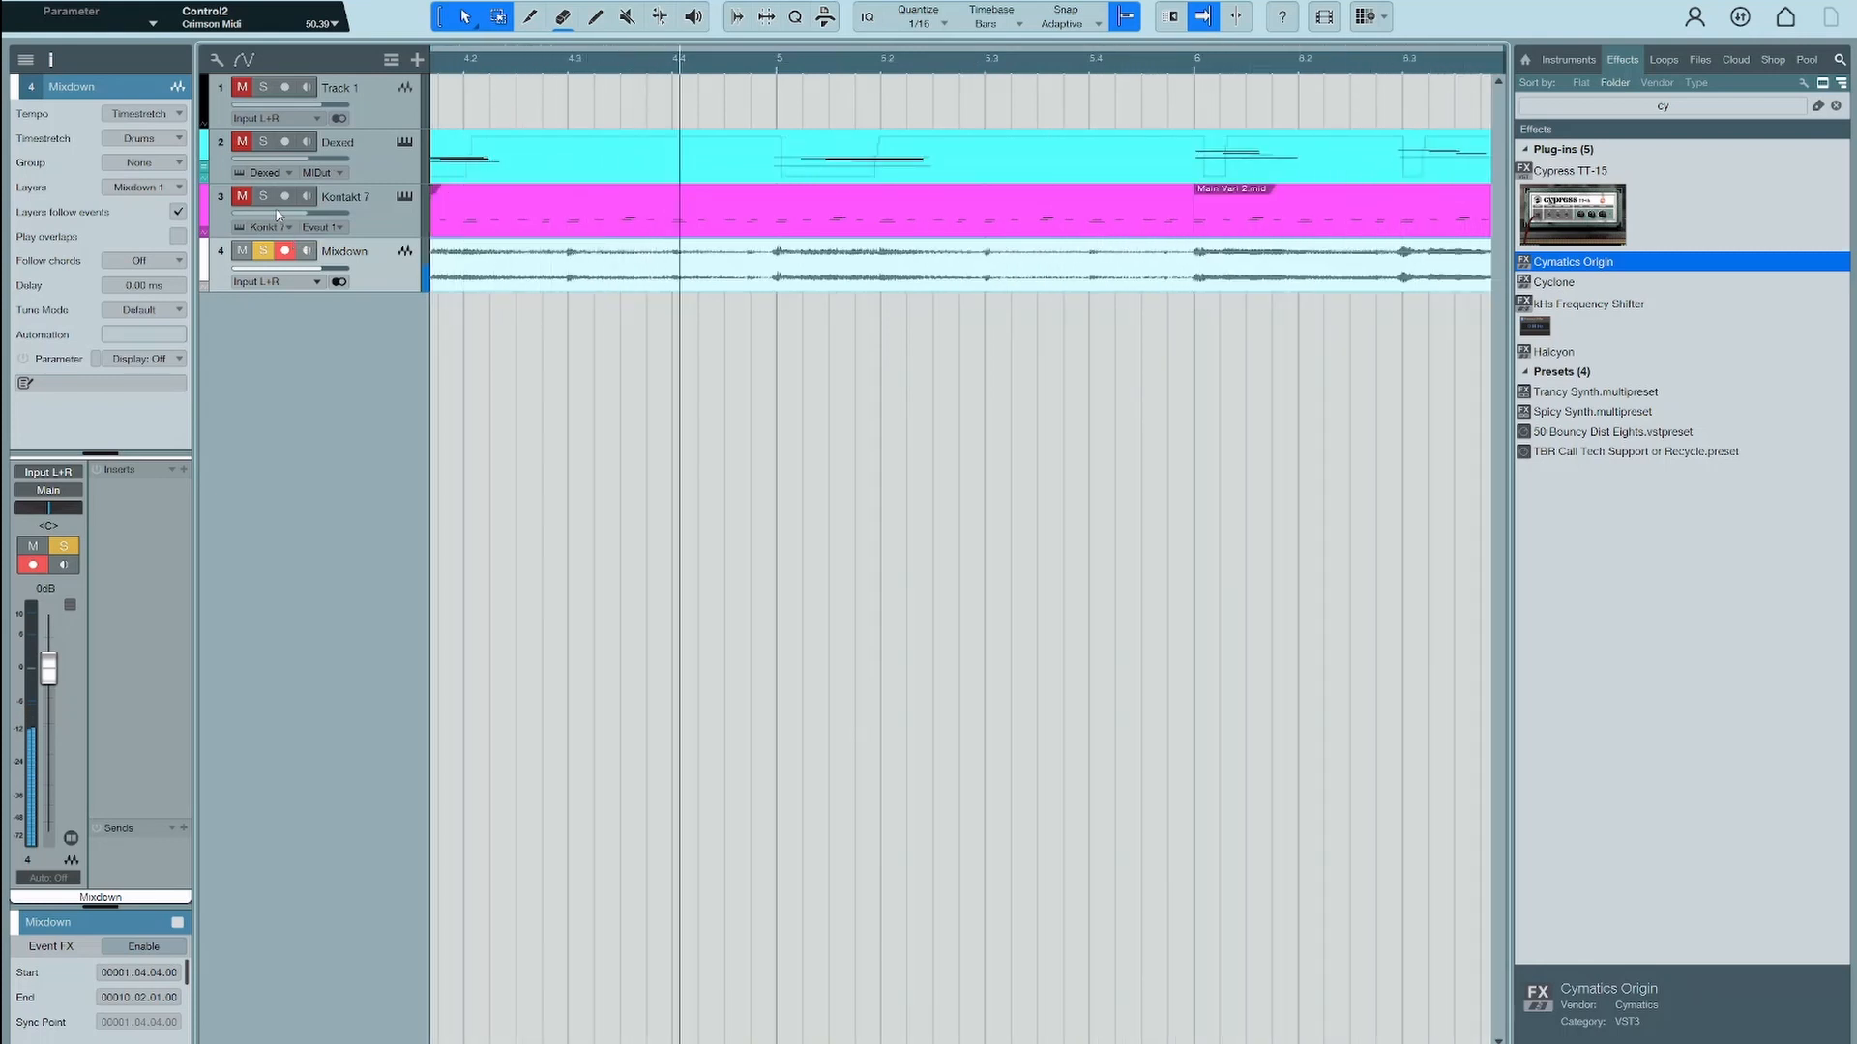
pyautogui.press('space')
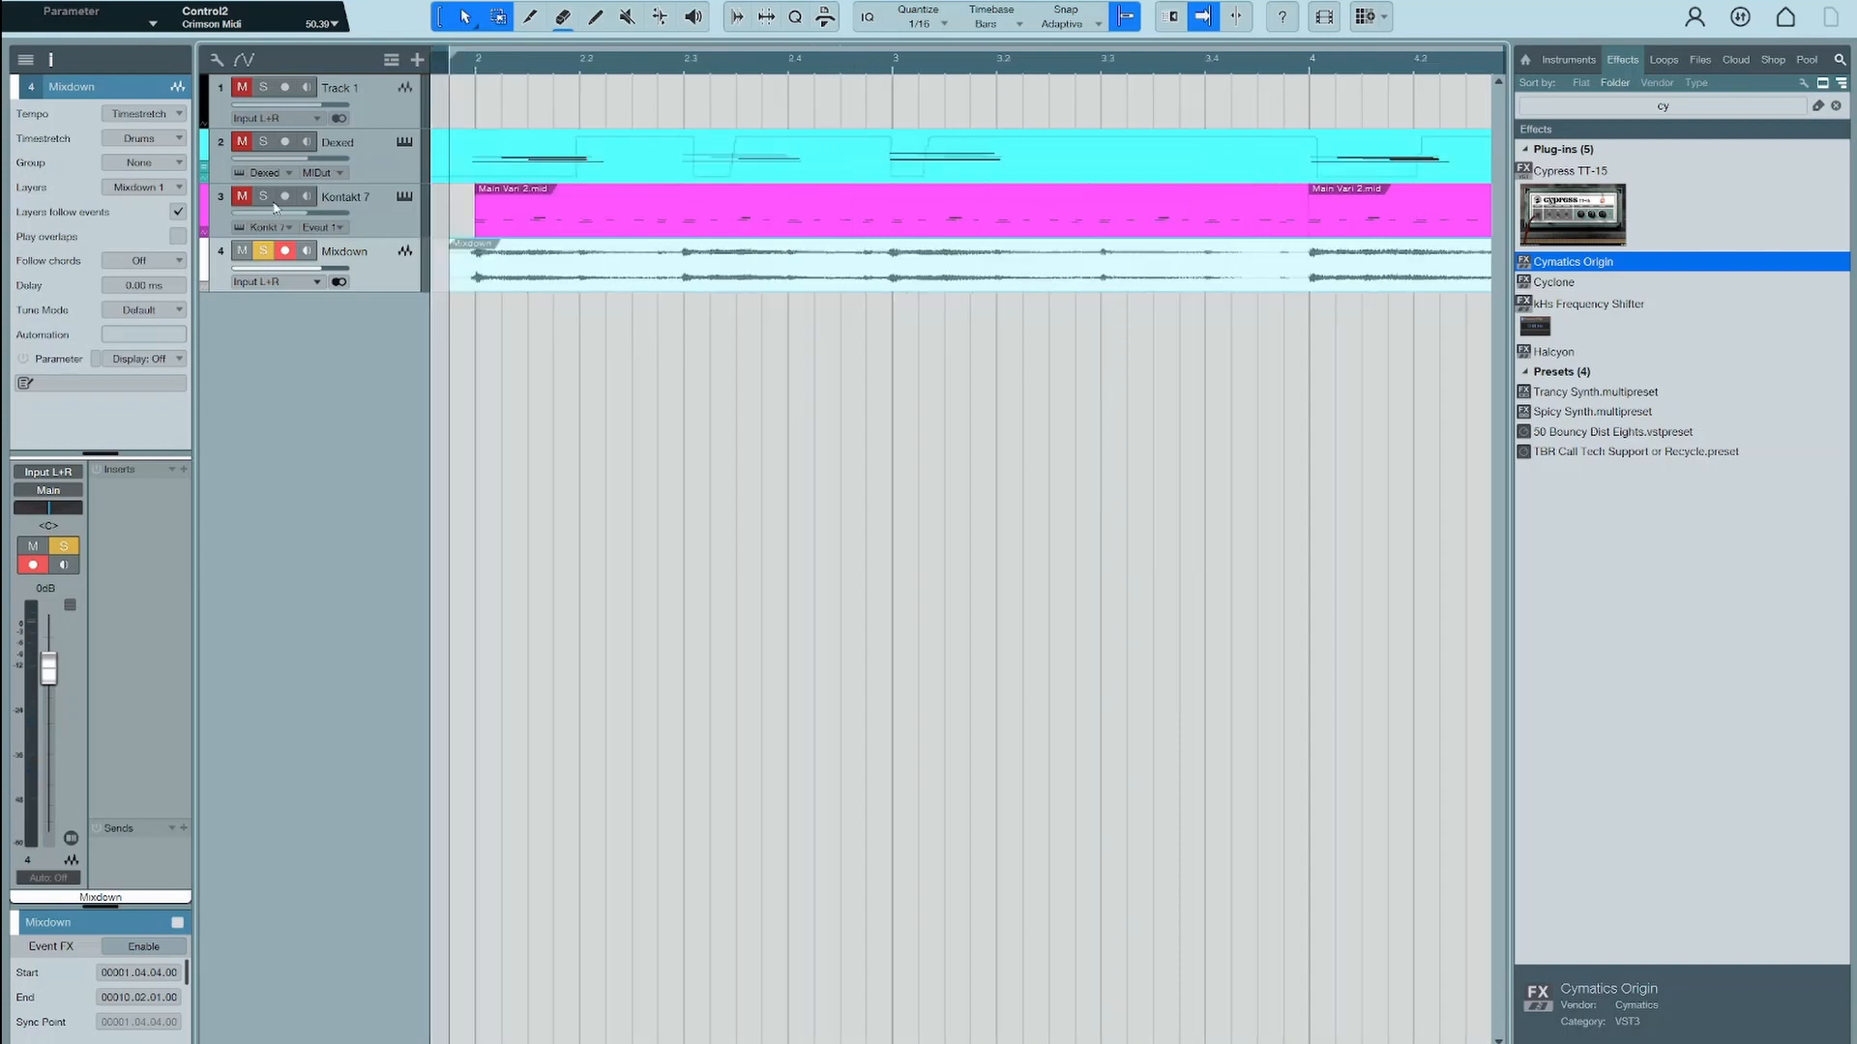
# Compare the original Dexed and Kontakt 7 tracks with the MP3 mixdown by soloing and playing each, and clear the solos
pyautogui.moveTo(269, 253); pyautogui.dragTo(263, 143)
pyautogui.press('space')
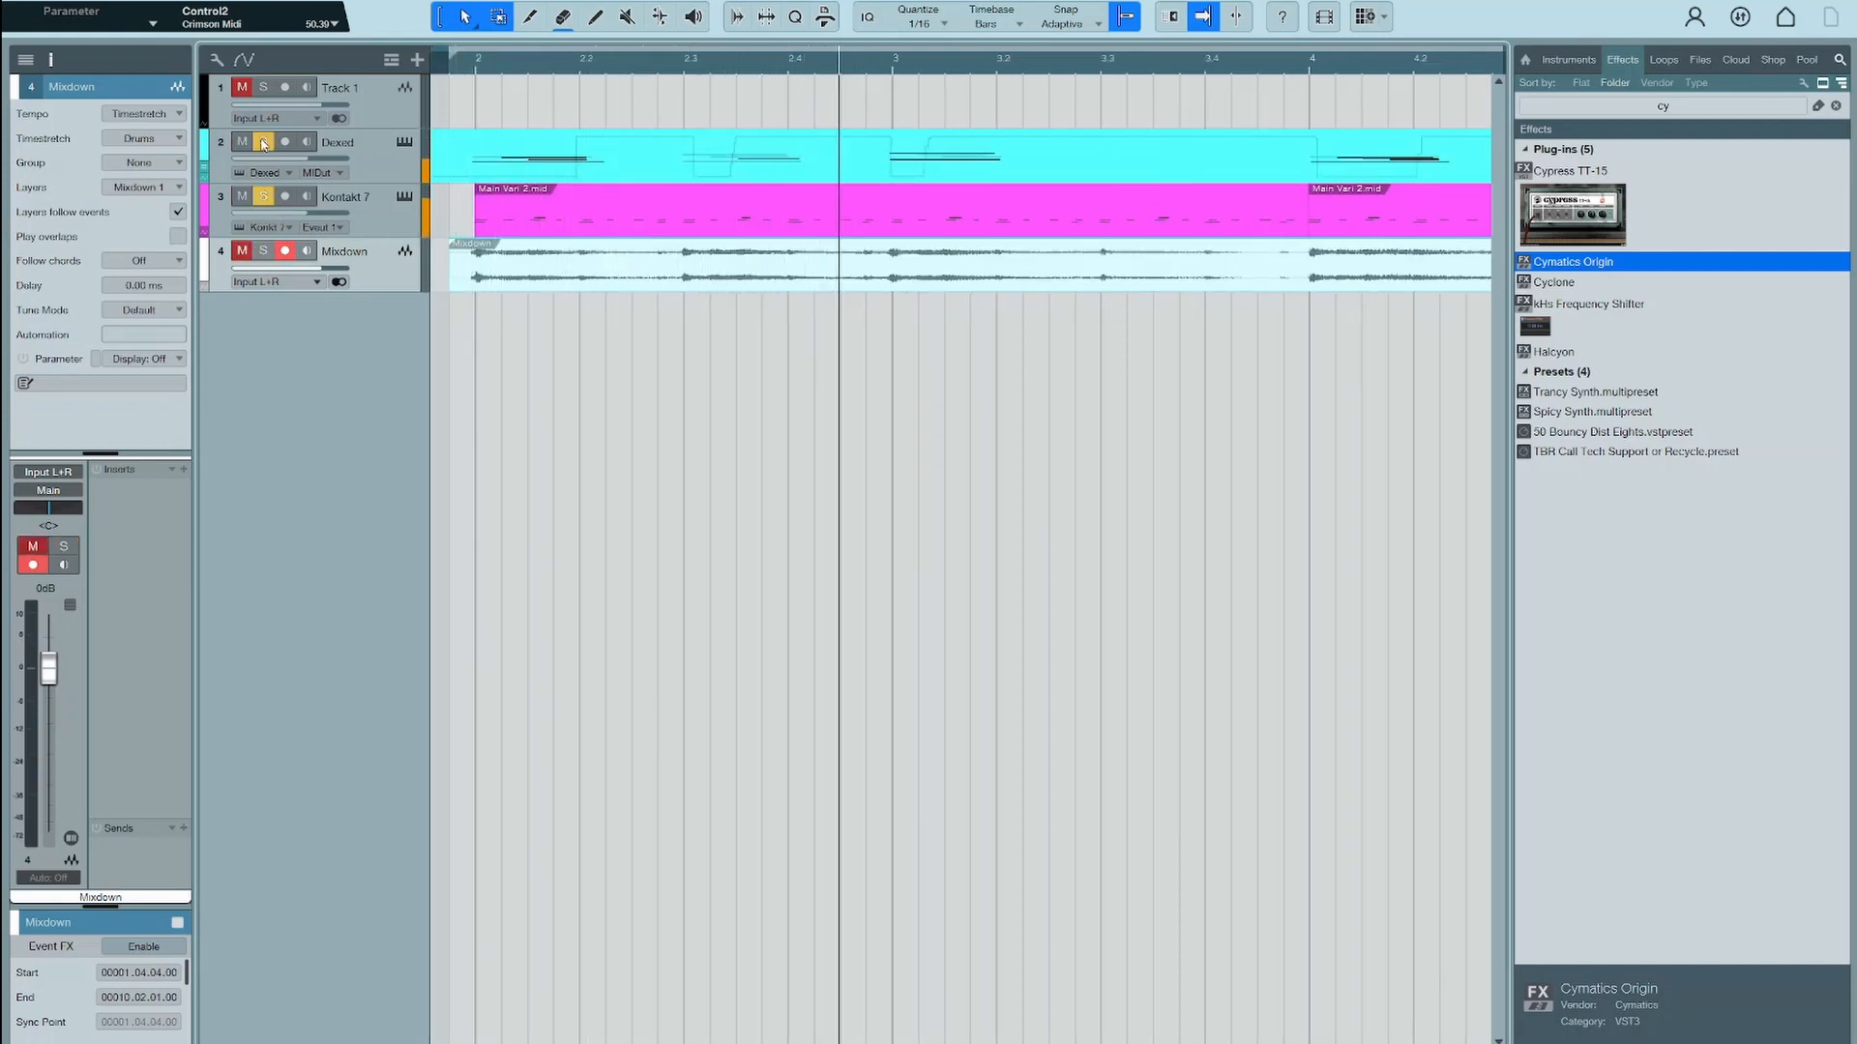
pyautogui.press('space')
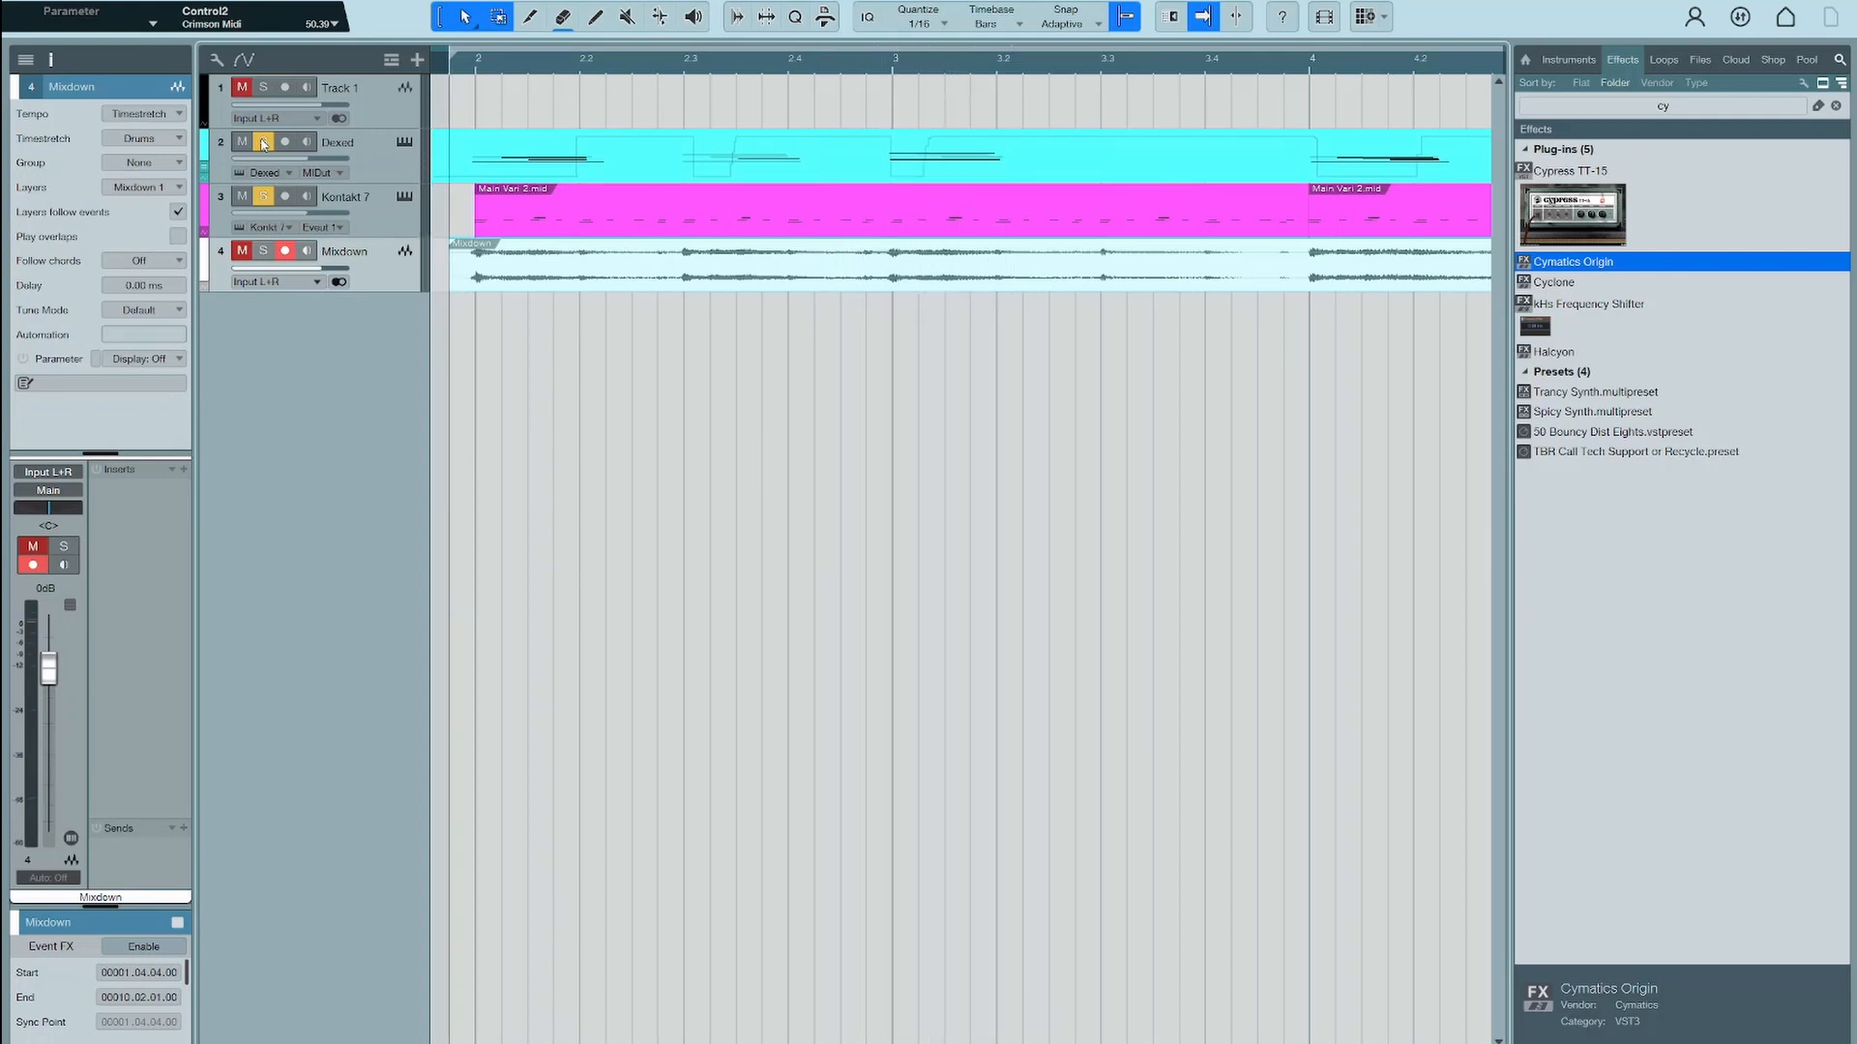
pyautogui.click(249, 252)
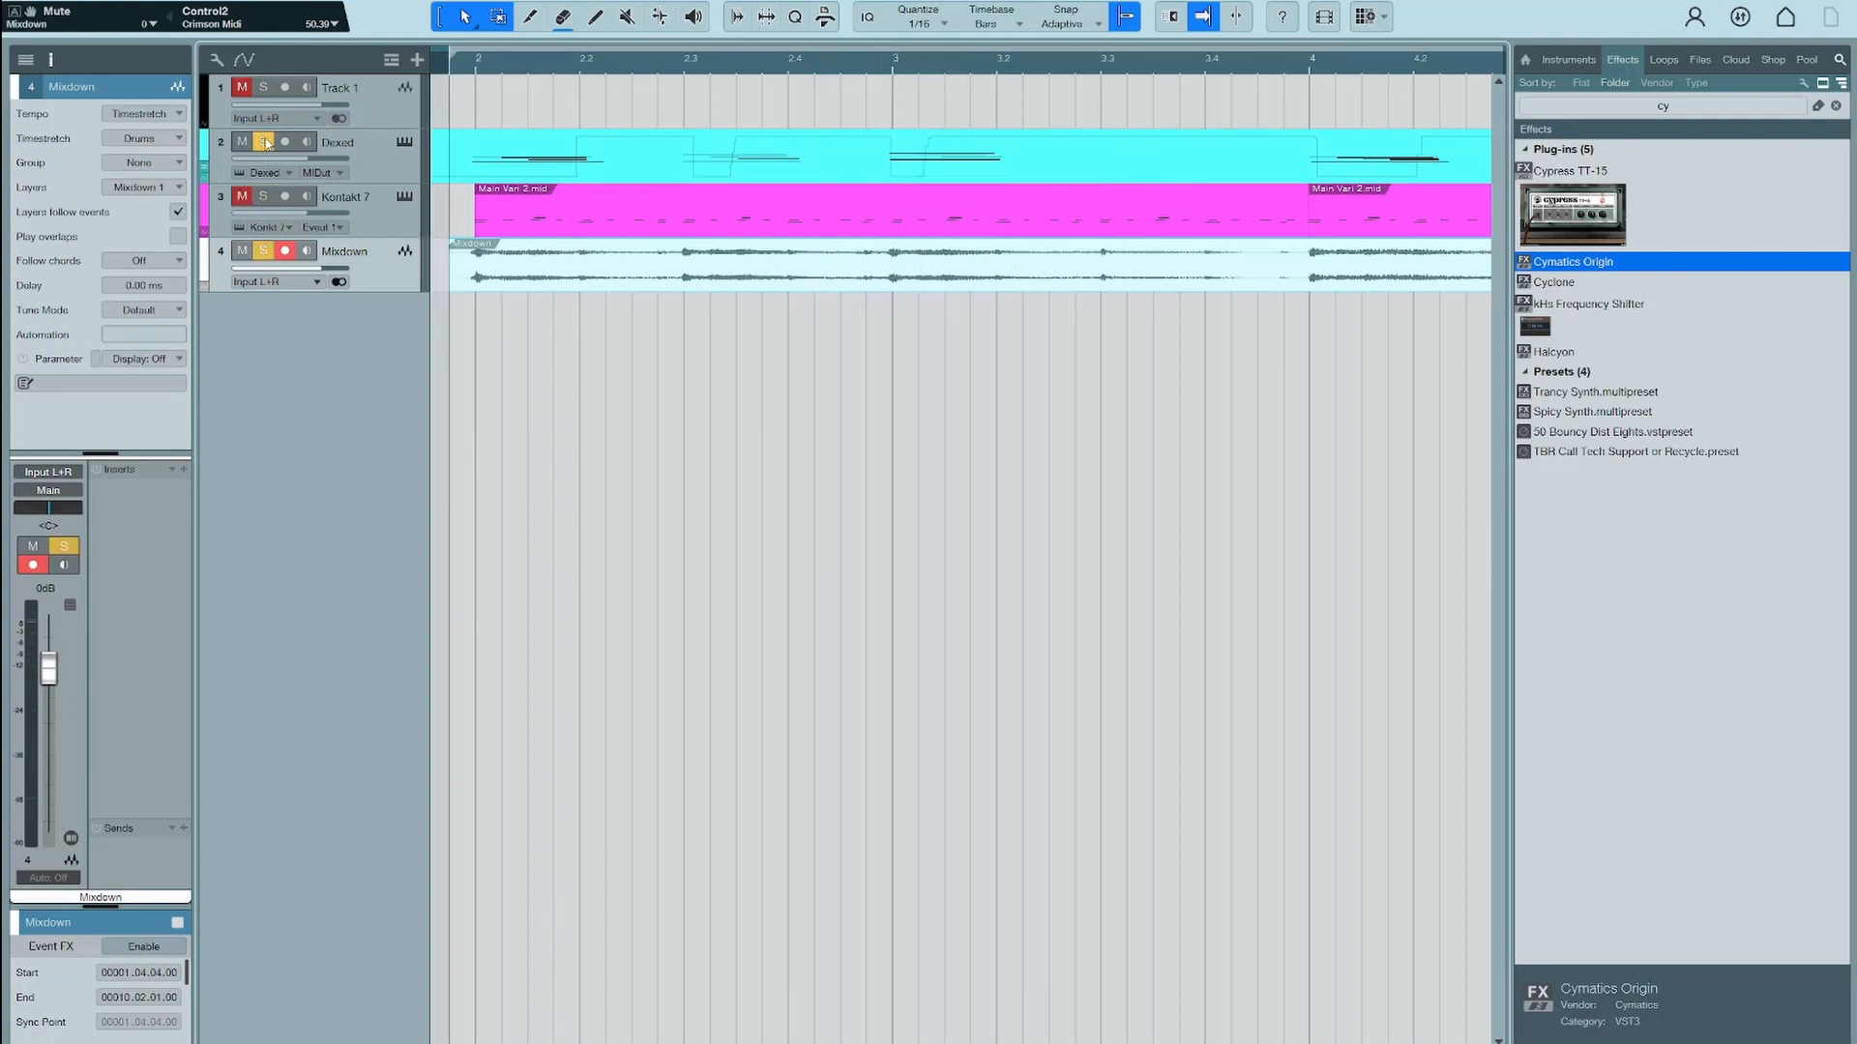
pyautogui.click(263, 250)
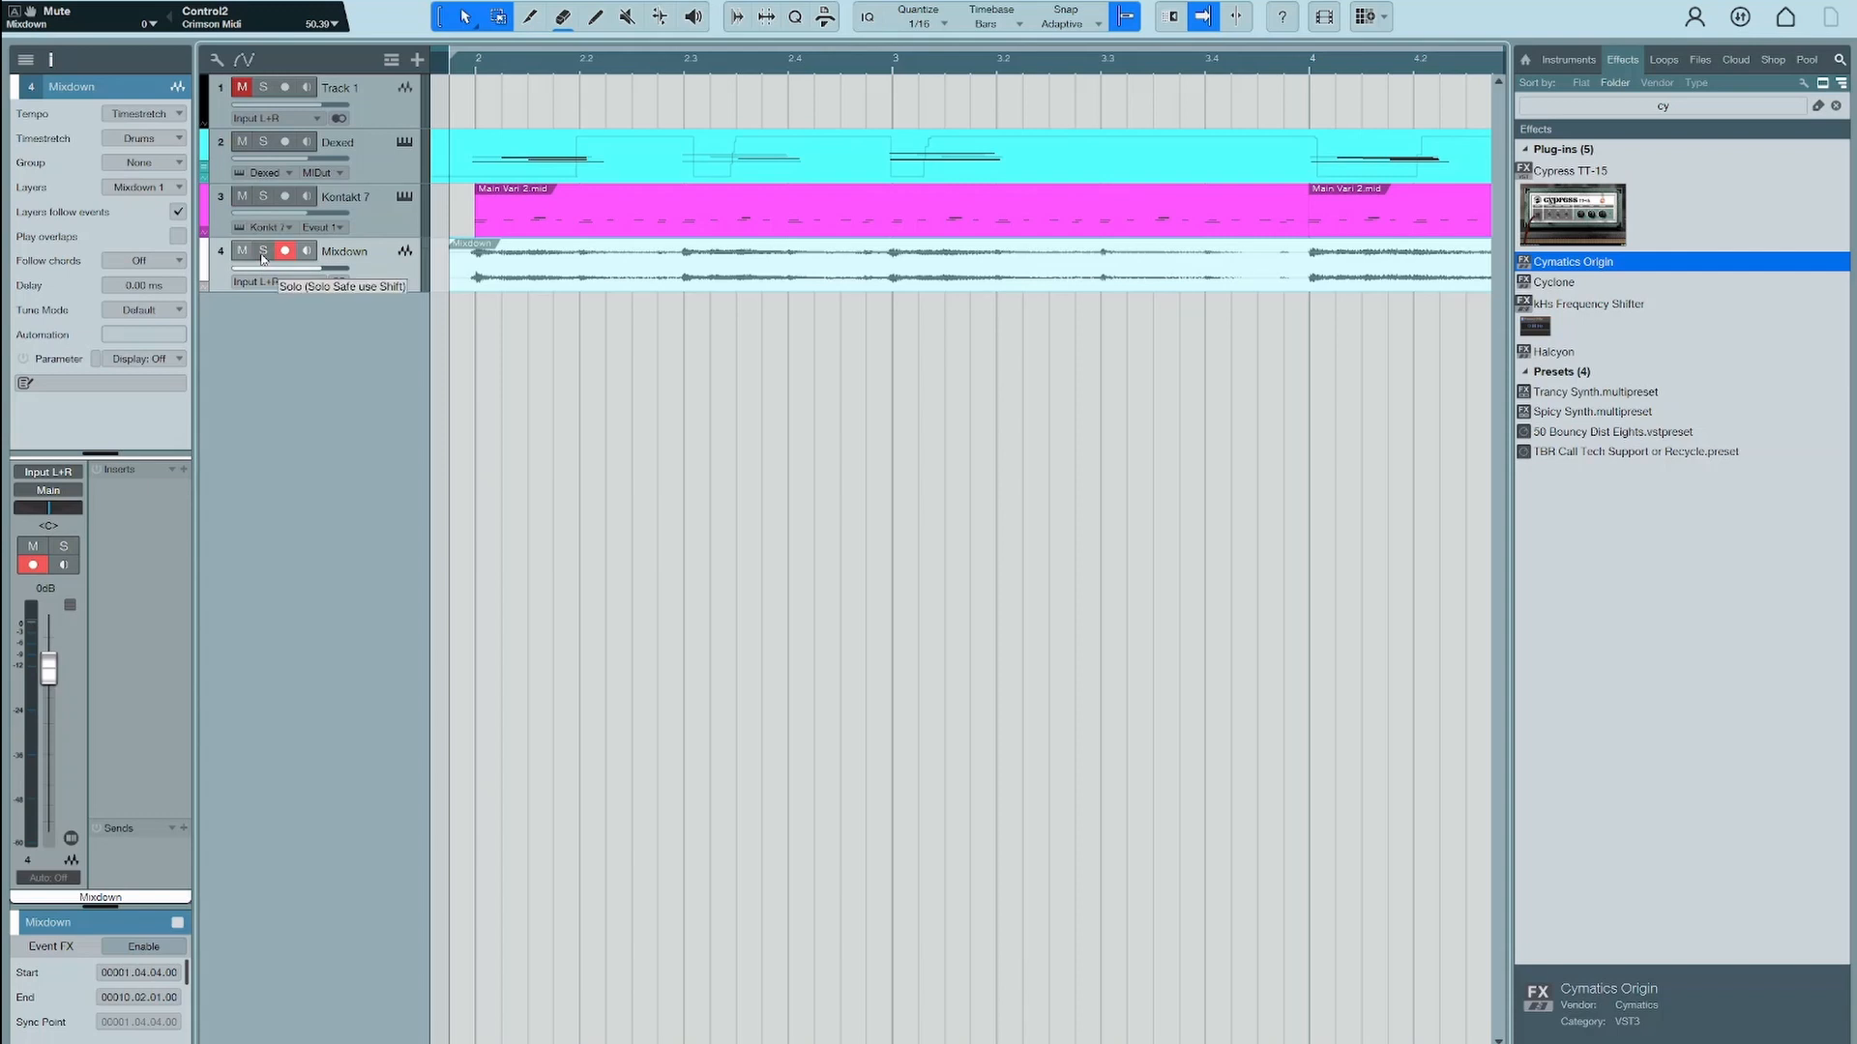
pyautogui.click(263, 255)
pyautogui.press('space')
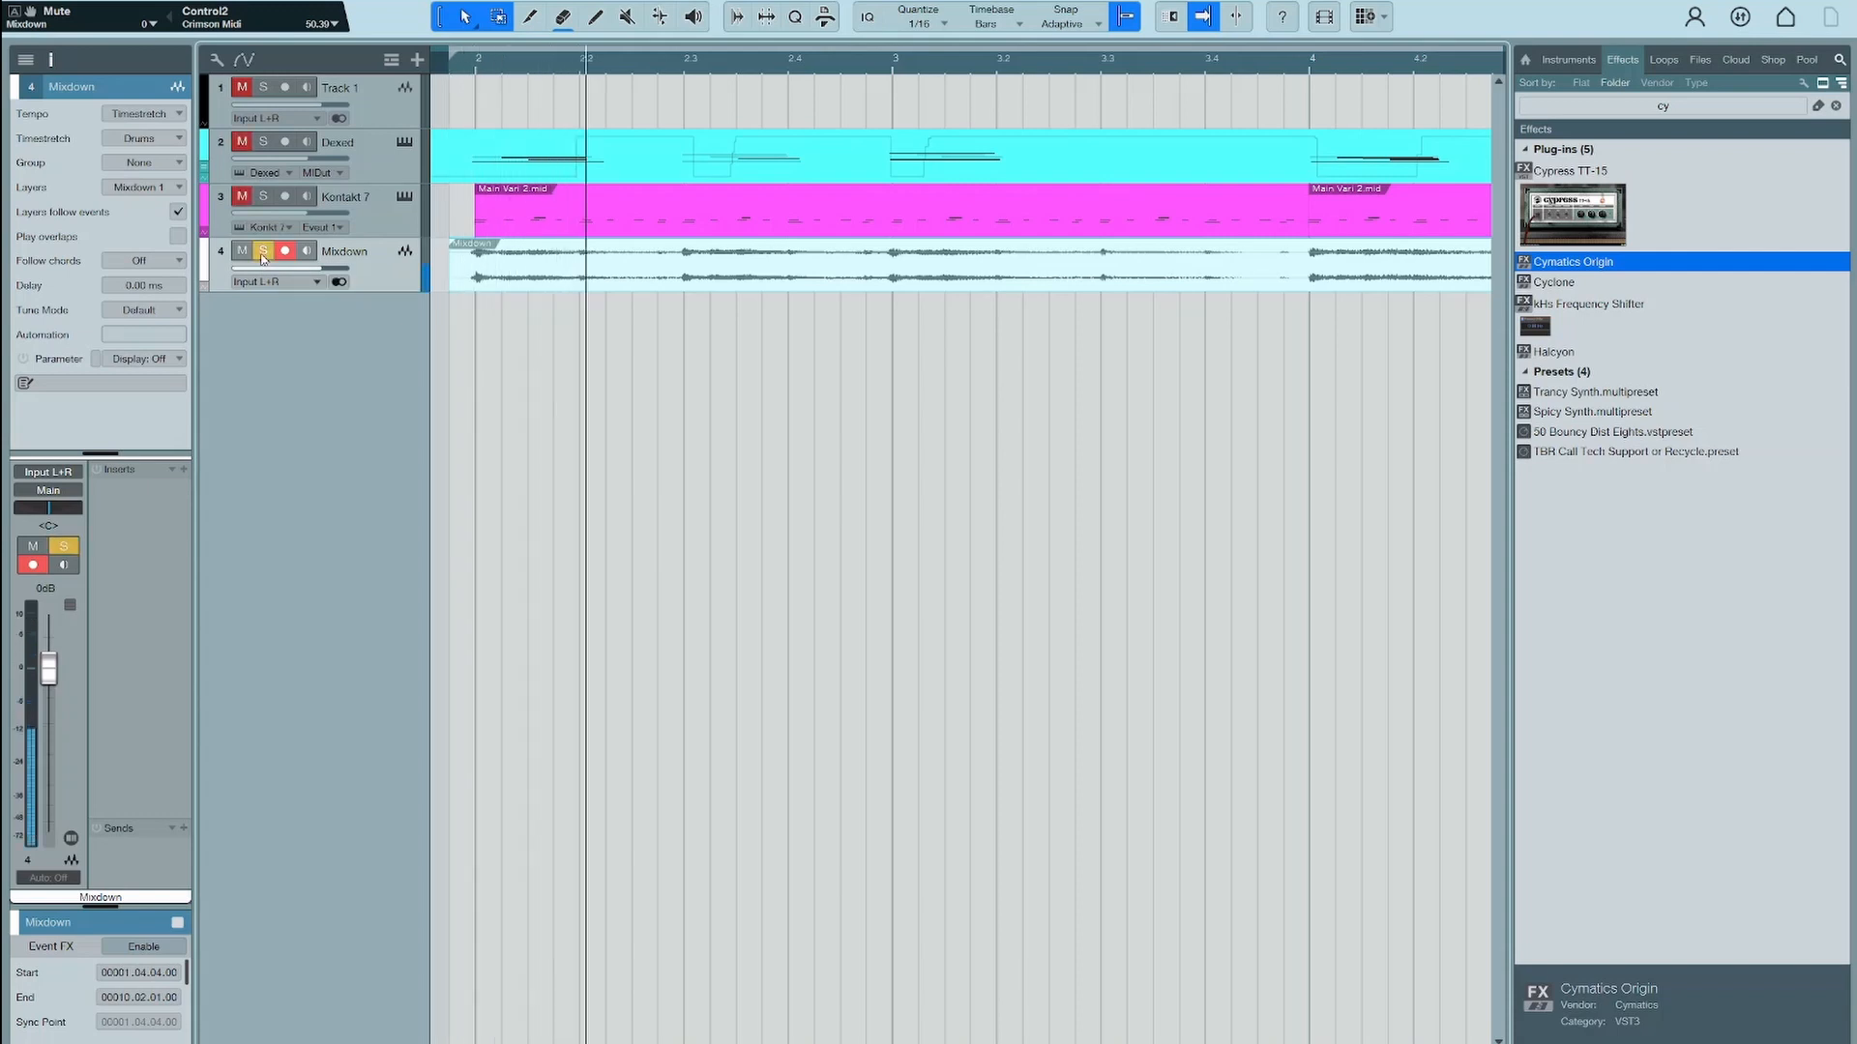
pyautogui.press('space')
pyautogui.click(262, 253)
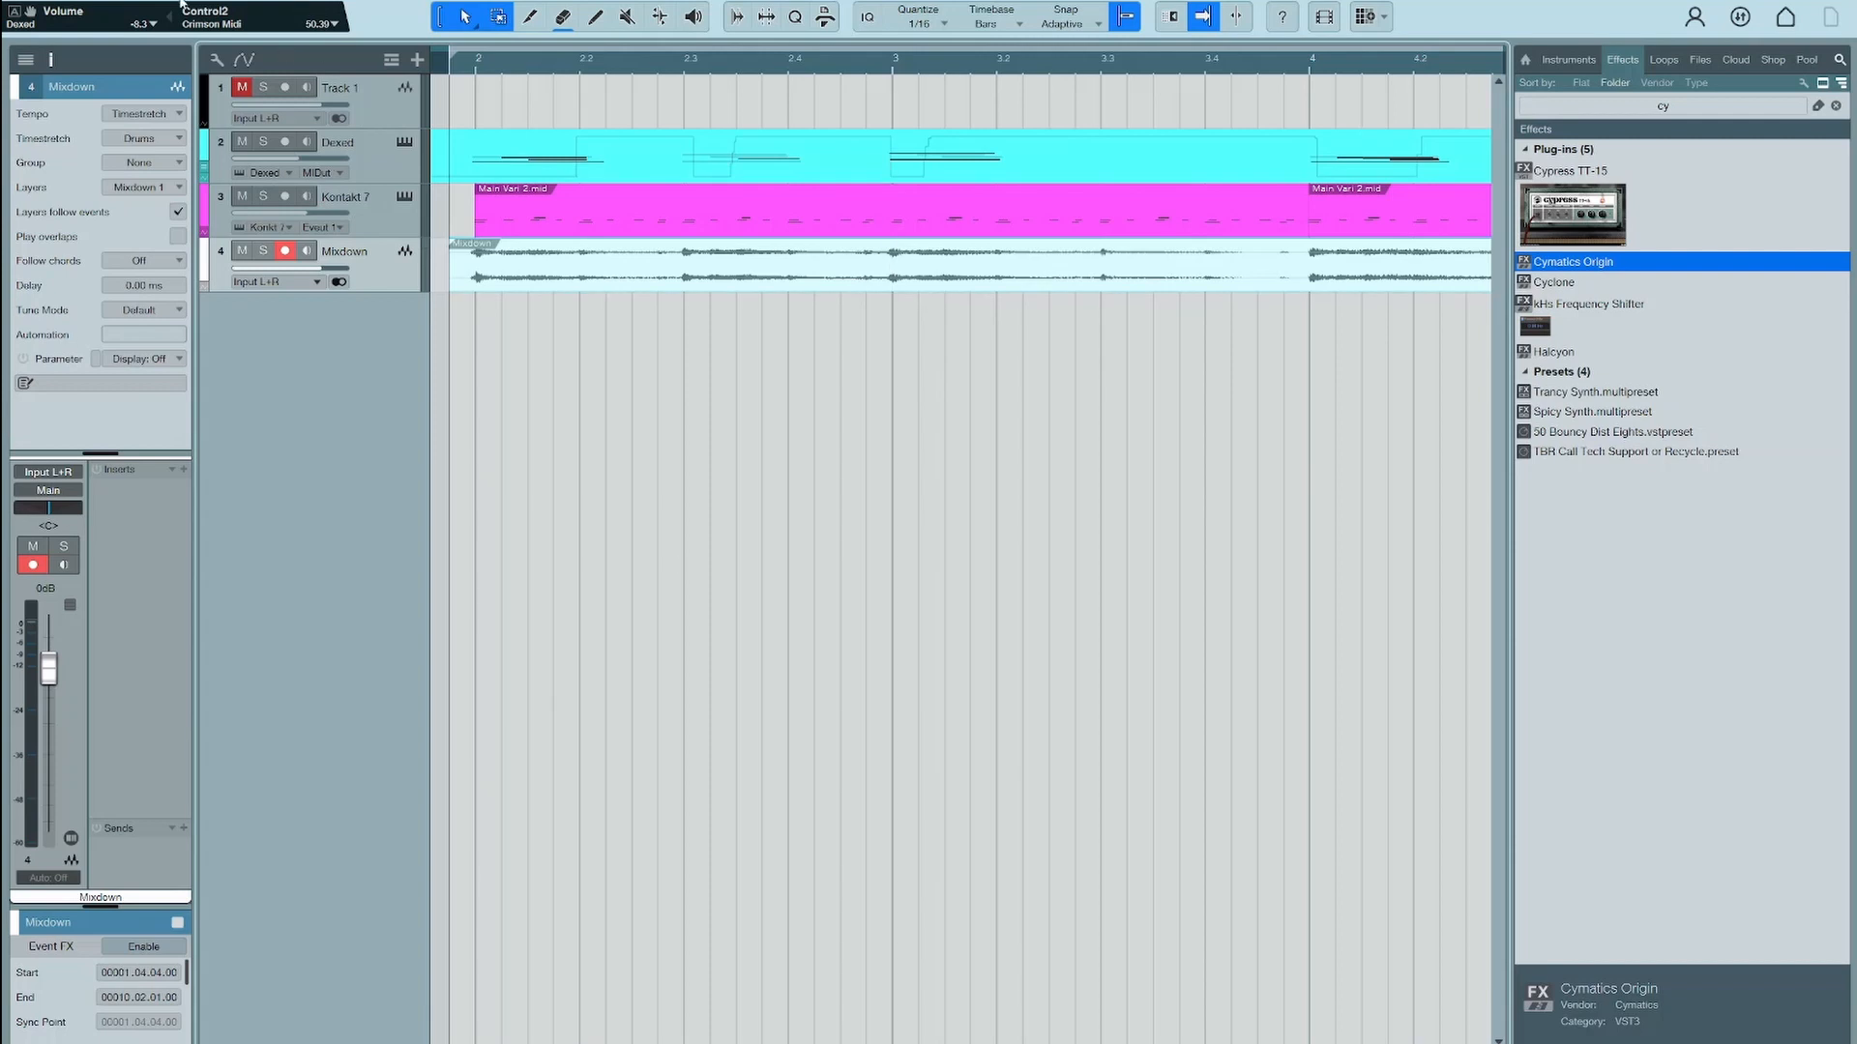
# Export the loop range as a Wave file mixdown with 16 Bit resolution and a 32.0 kHz sample rate
pyautogui.click(82, 0)
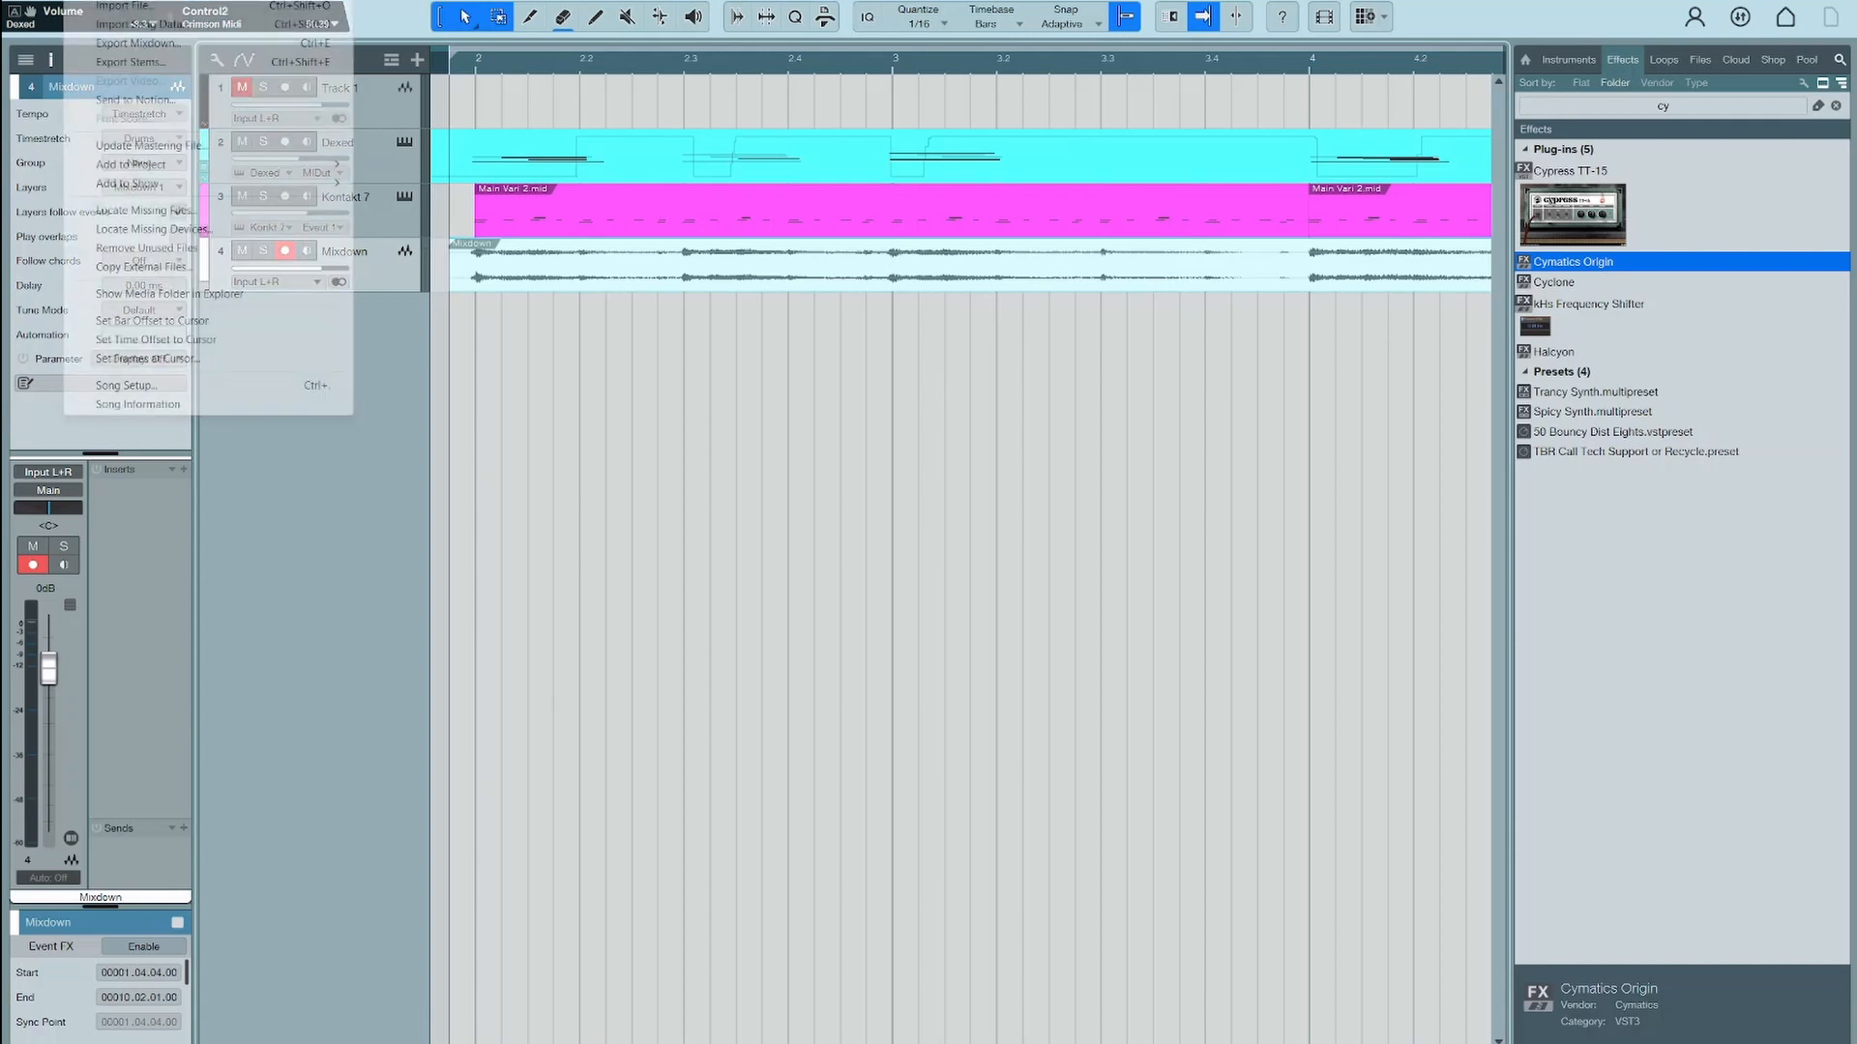
pyautogui.click(133, 42)
pyautogui.click(612, 346)
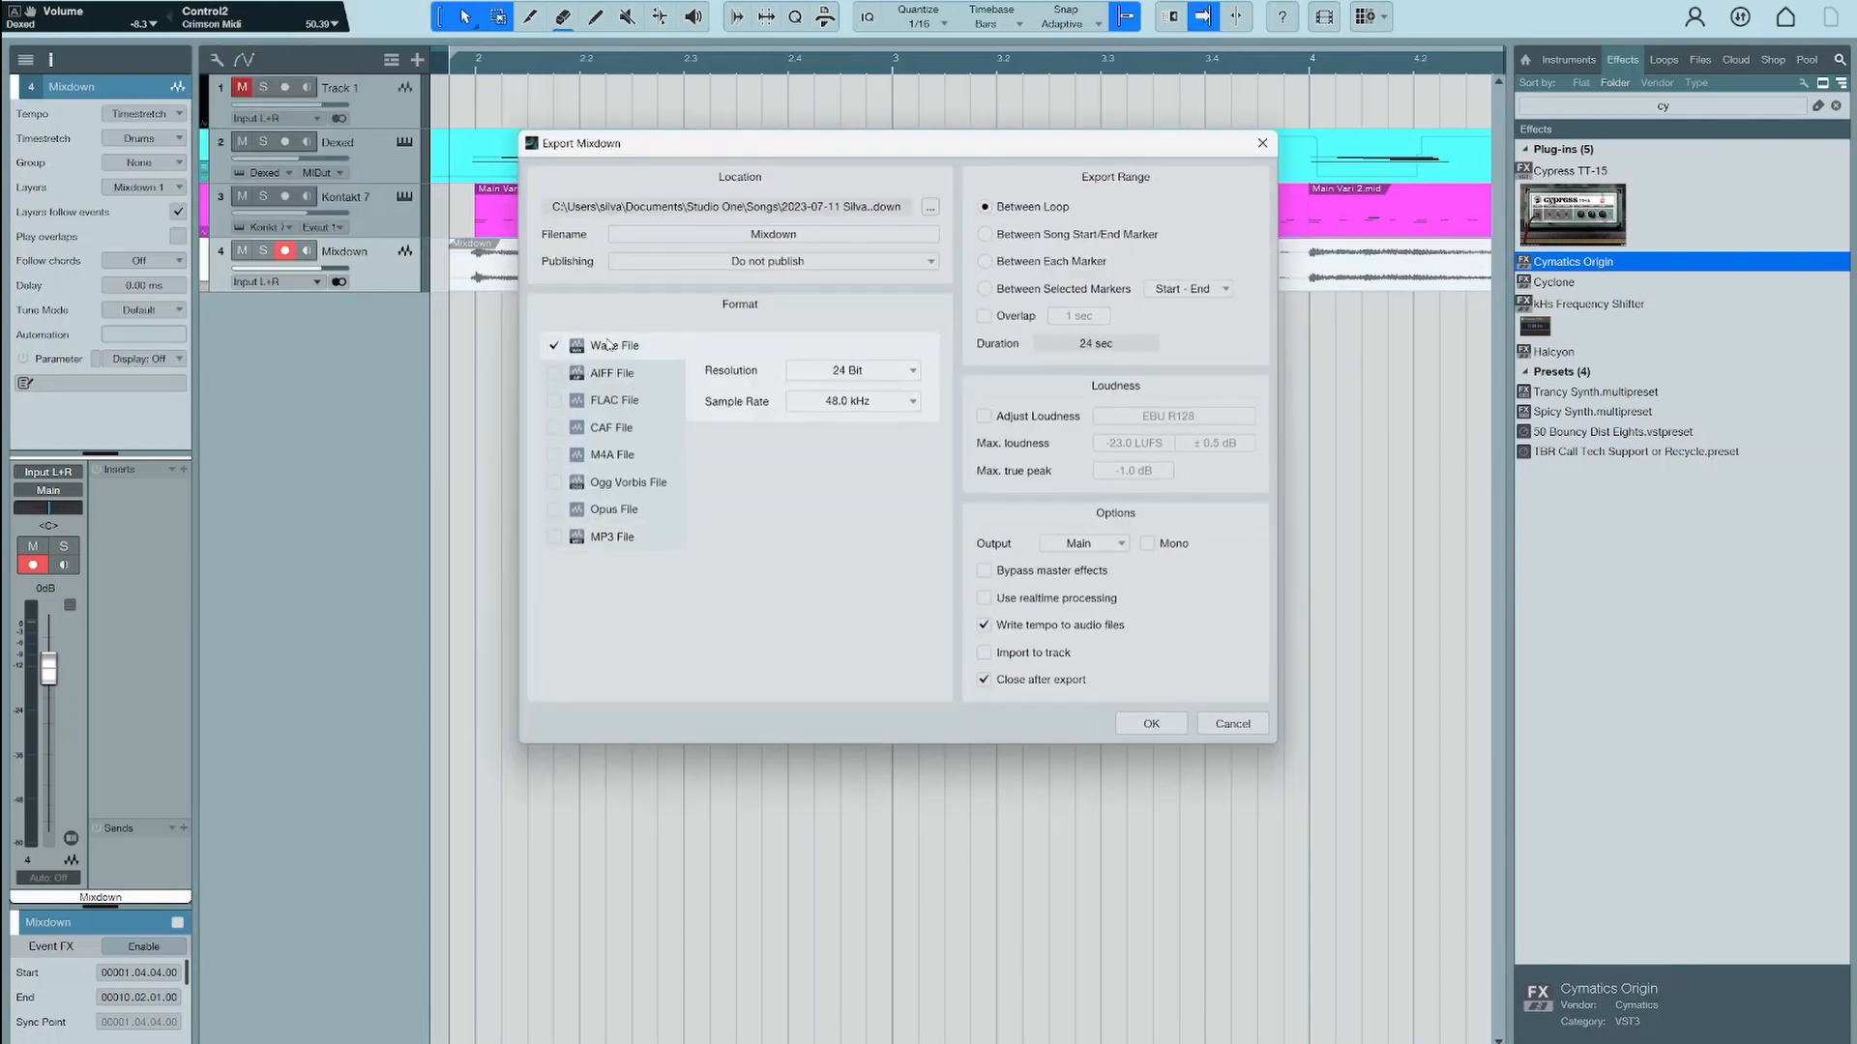
pyautogui.click(919, 373)
pyautogui.click(899, 410)
pyautogui.click(899, 401)
pyautogui.press('Escape')
pyautogui.click(1145, 727)
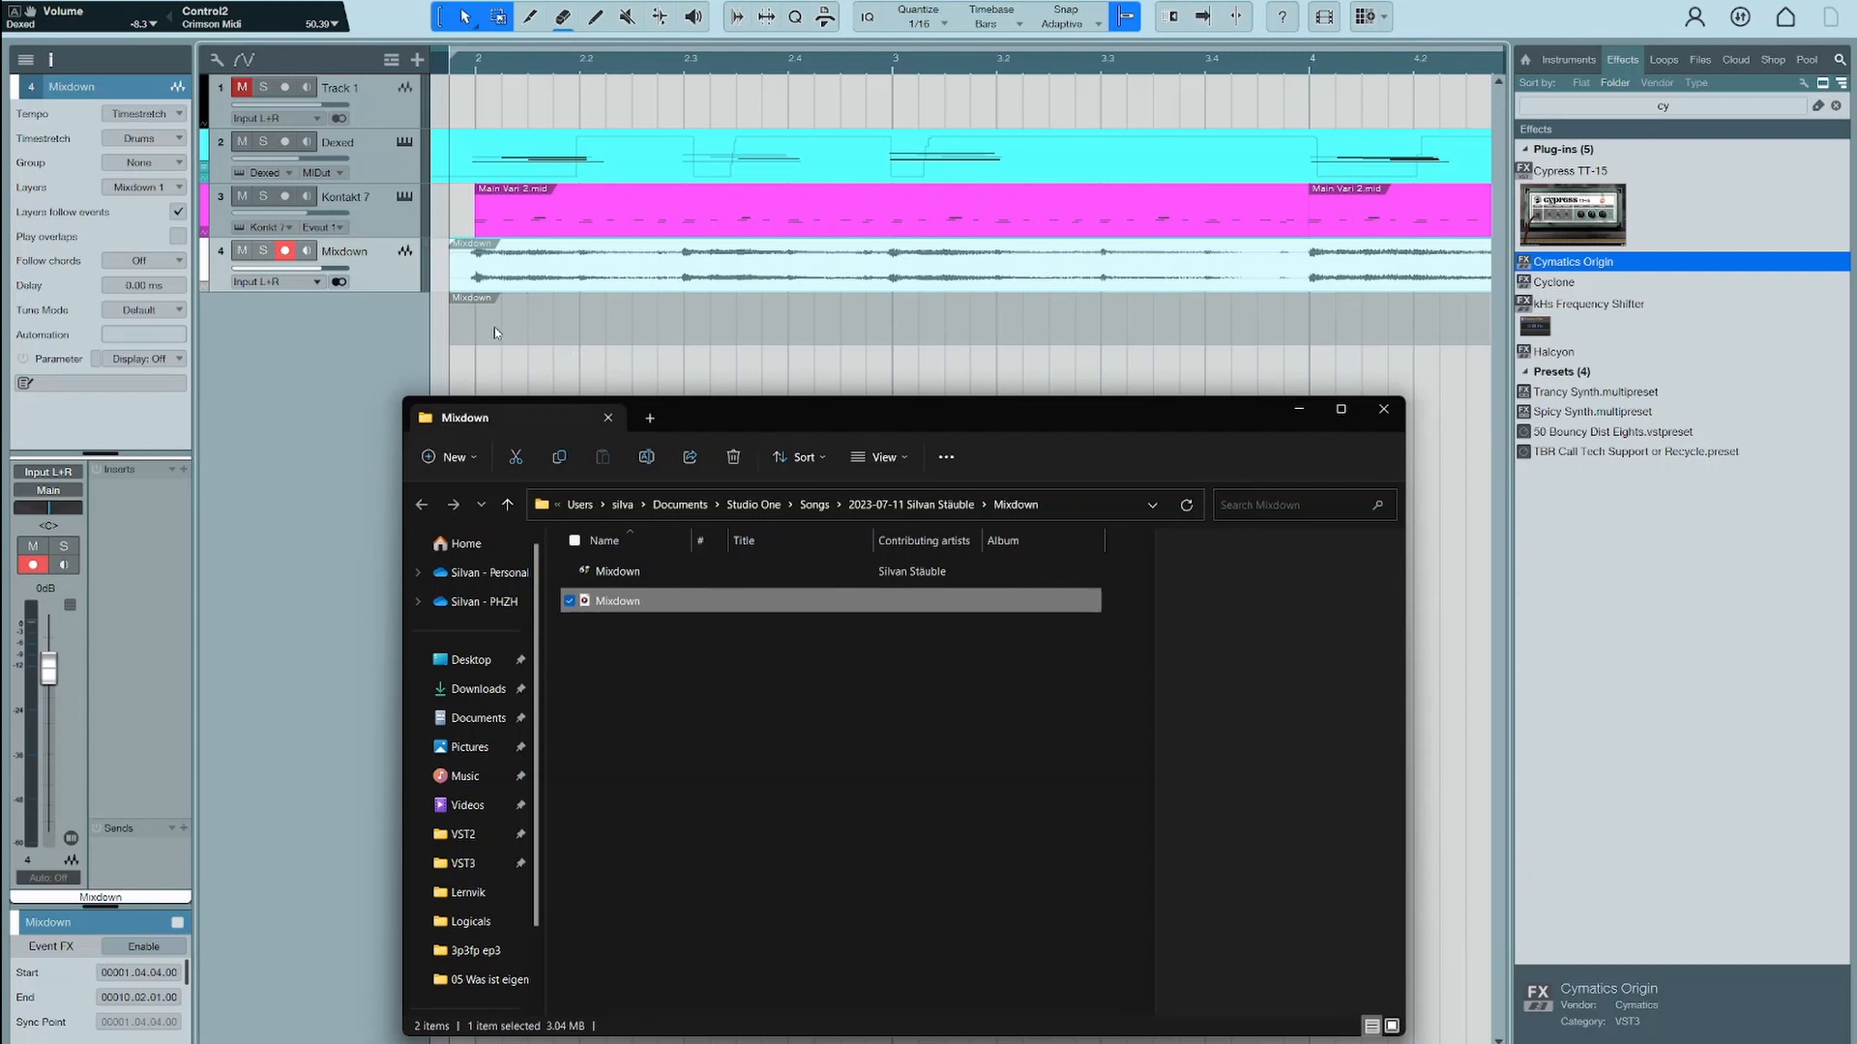
# Close the Mixdown folder window and audition the imported Wave mixdown soloed on its new track
pyautogui.click(1396, 418)
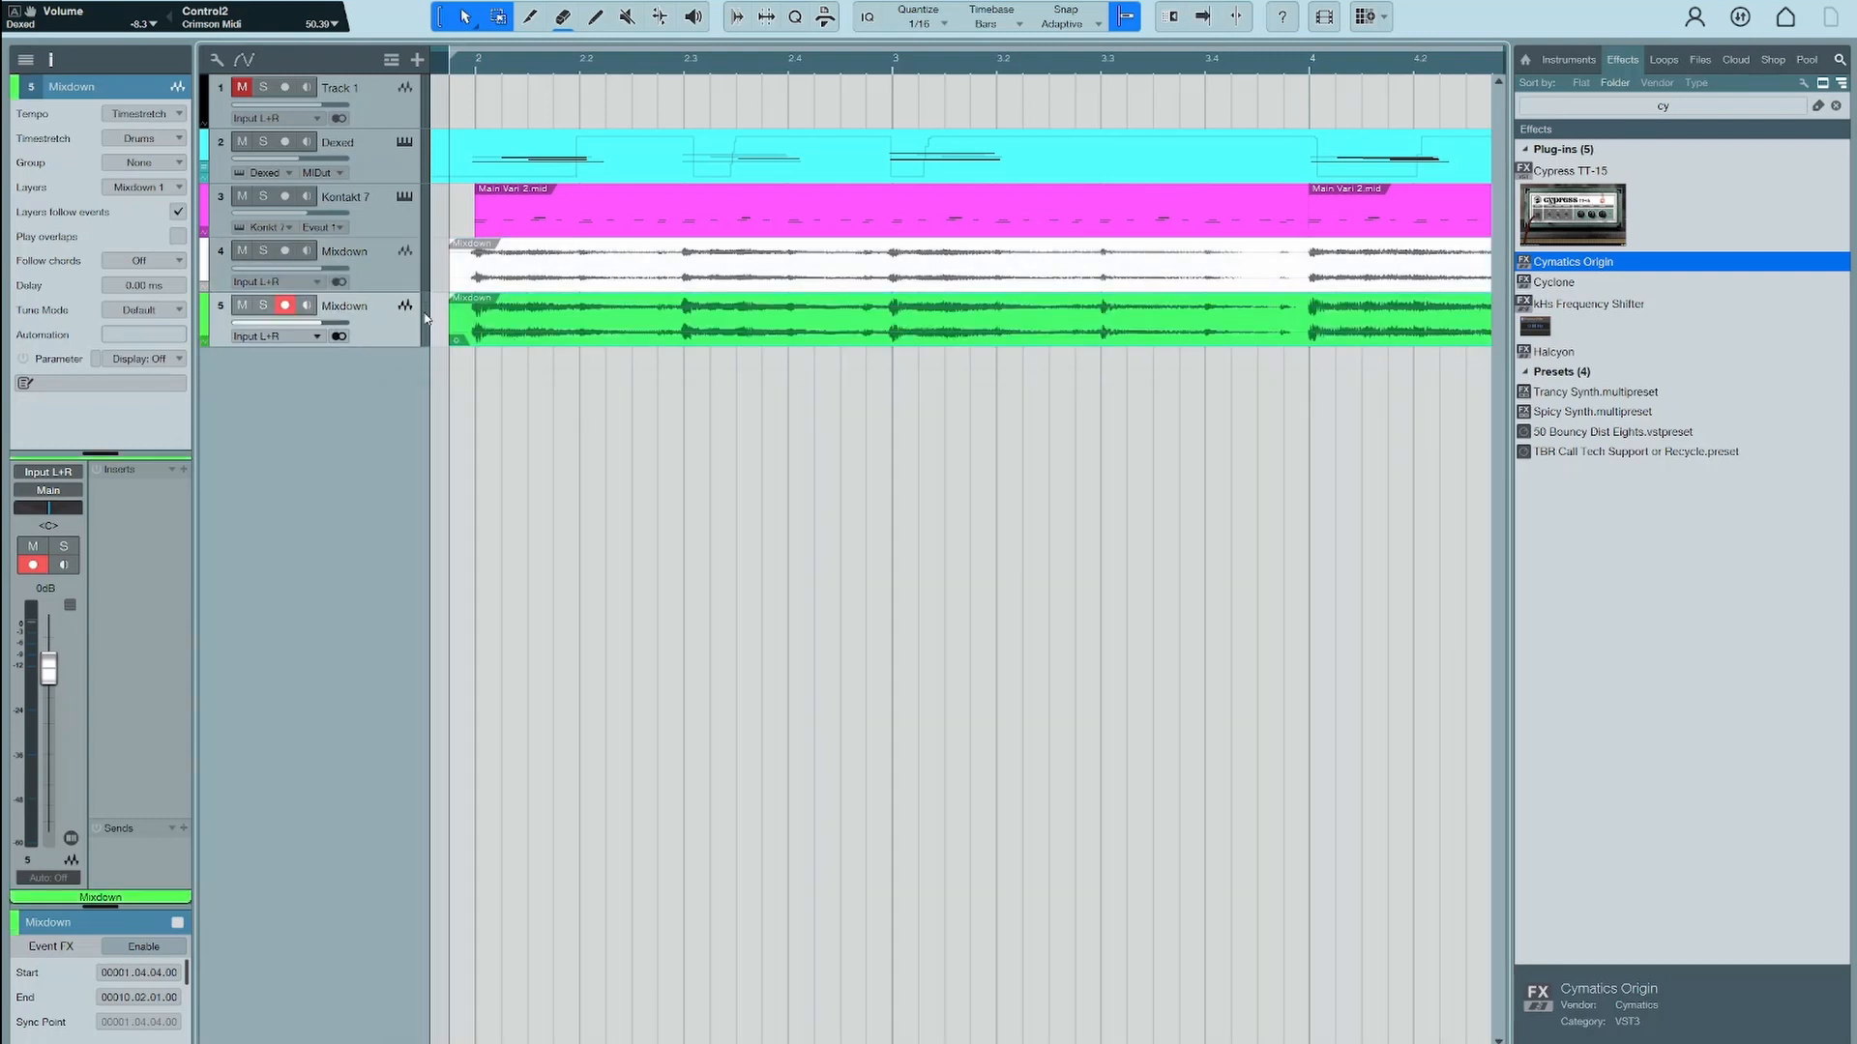
pyautogui.click(264, 305)
pyautogui.press('f')
pyautogui.press('space')
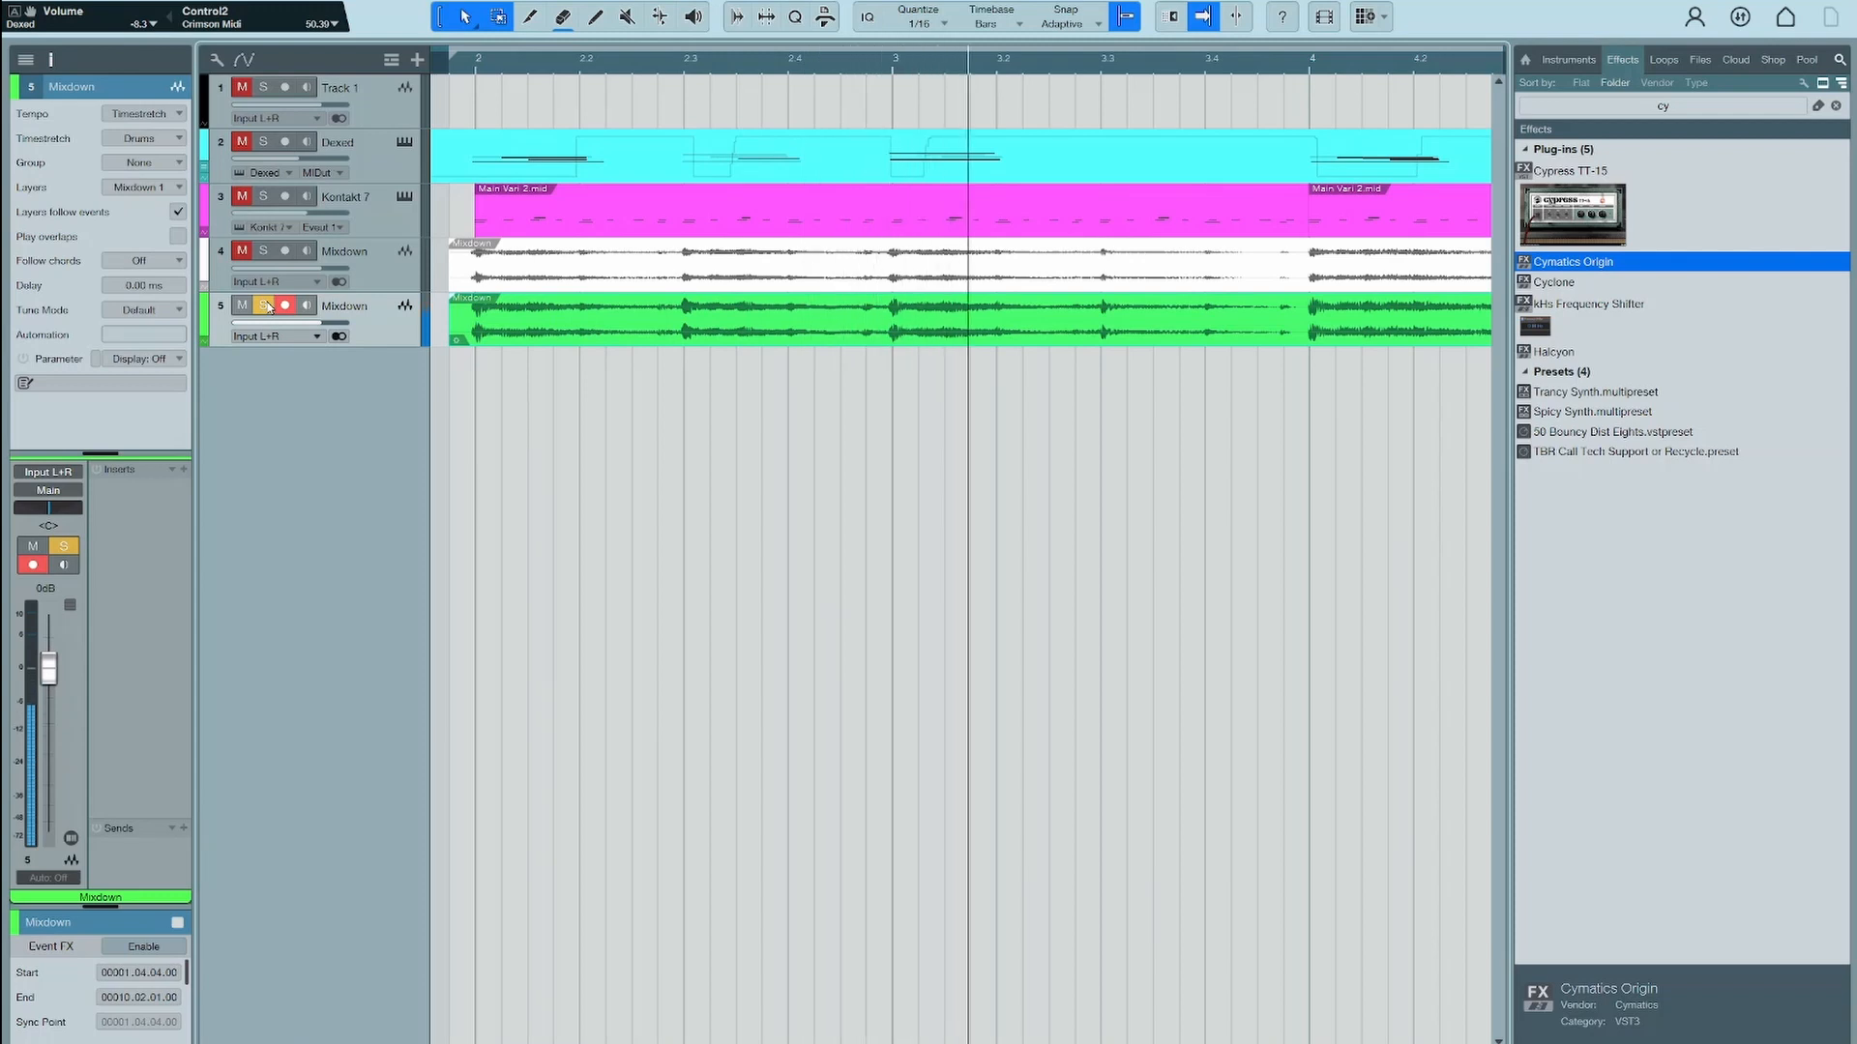
pyautogui.press('space')
# Export the loop range as a Wave file mixdown with 16 Bit resolution and a 22.05 kHz sample rate
pyautogui.click(95, 1)
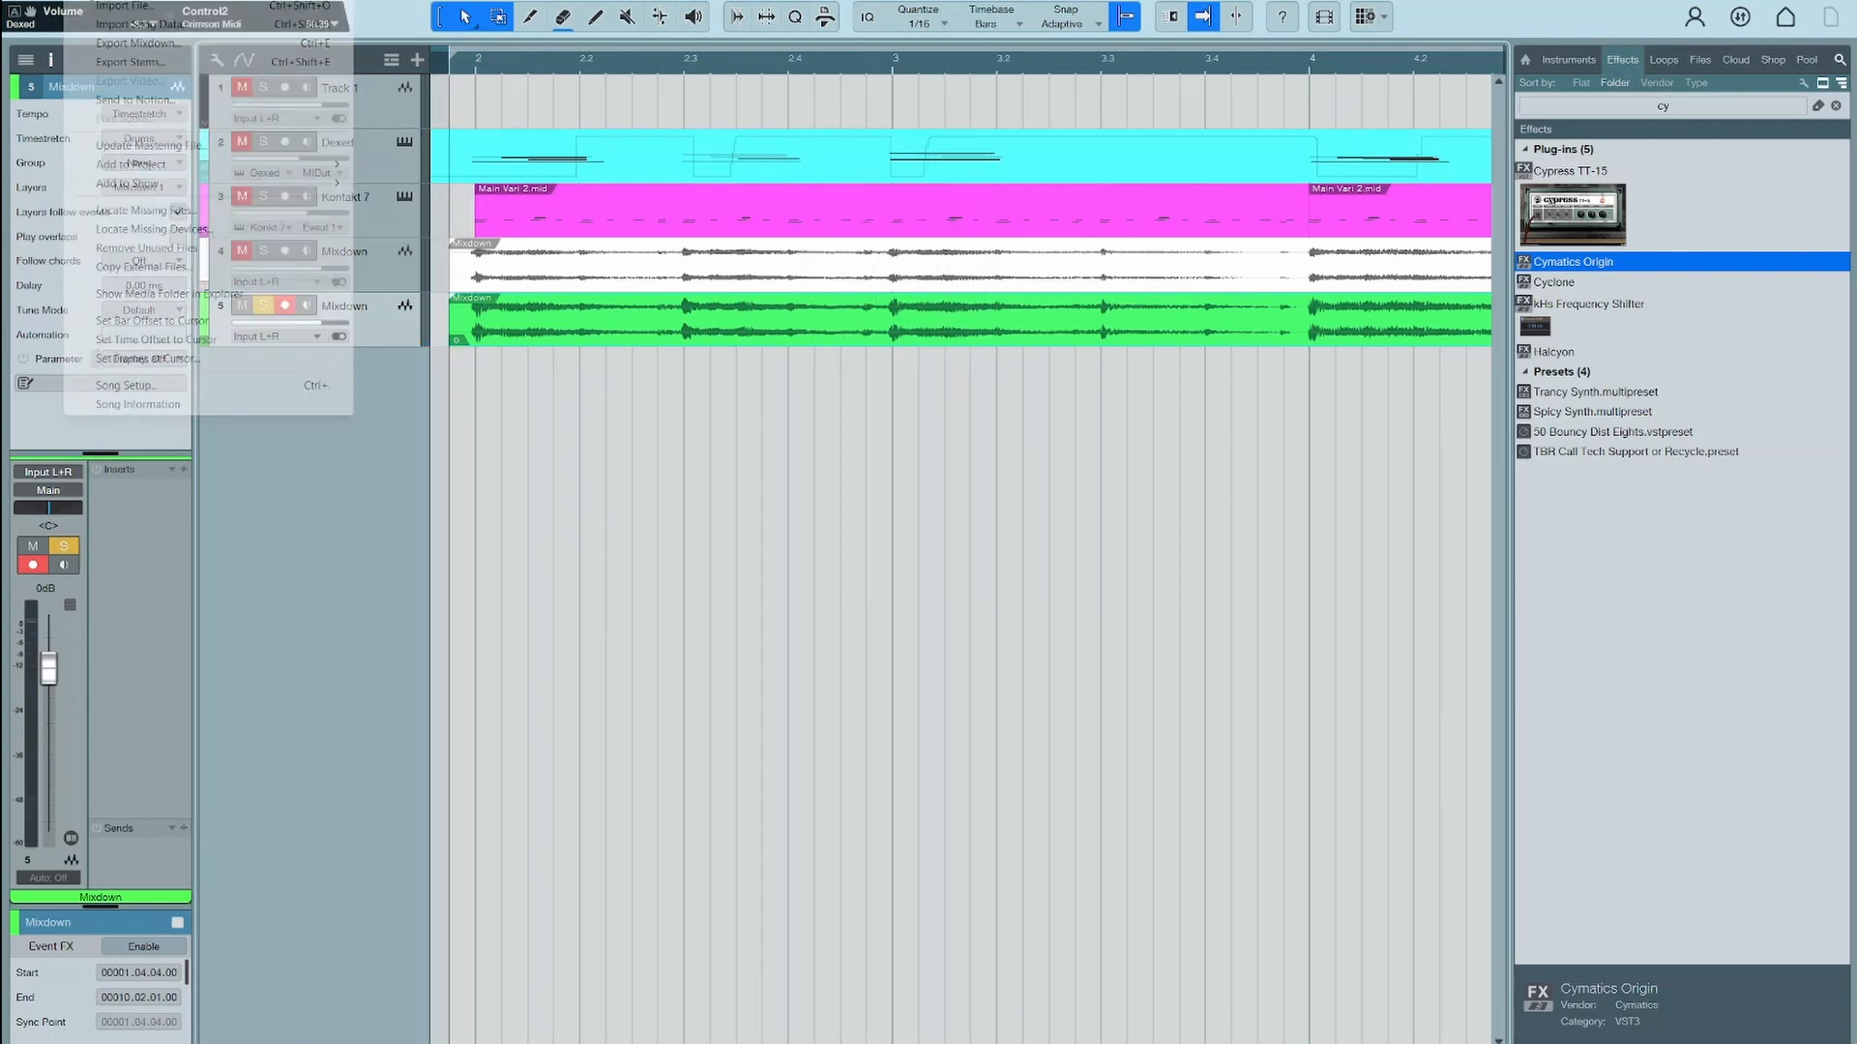
pyautogui.click(110, 42)
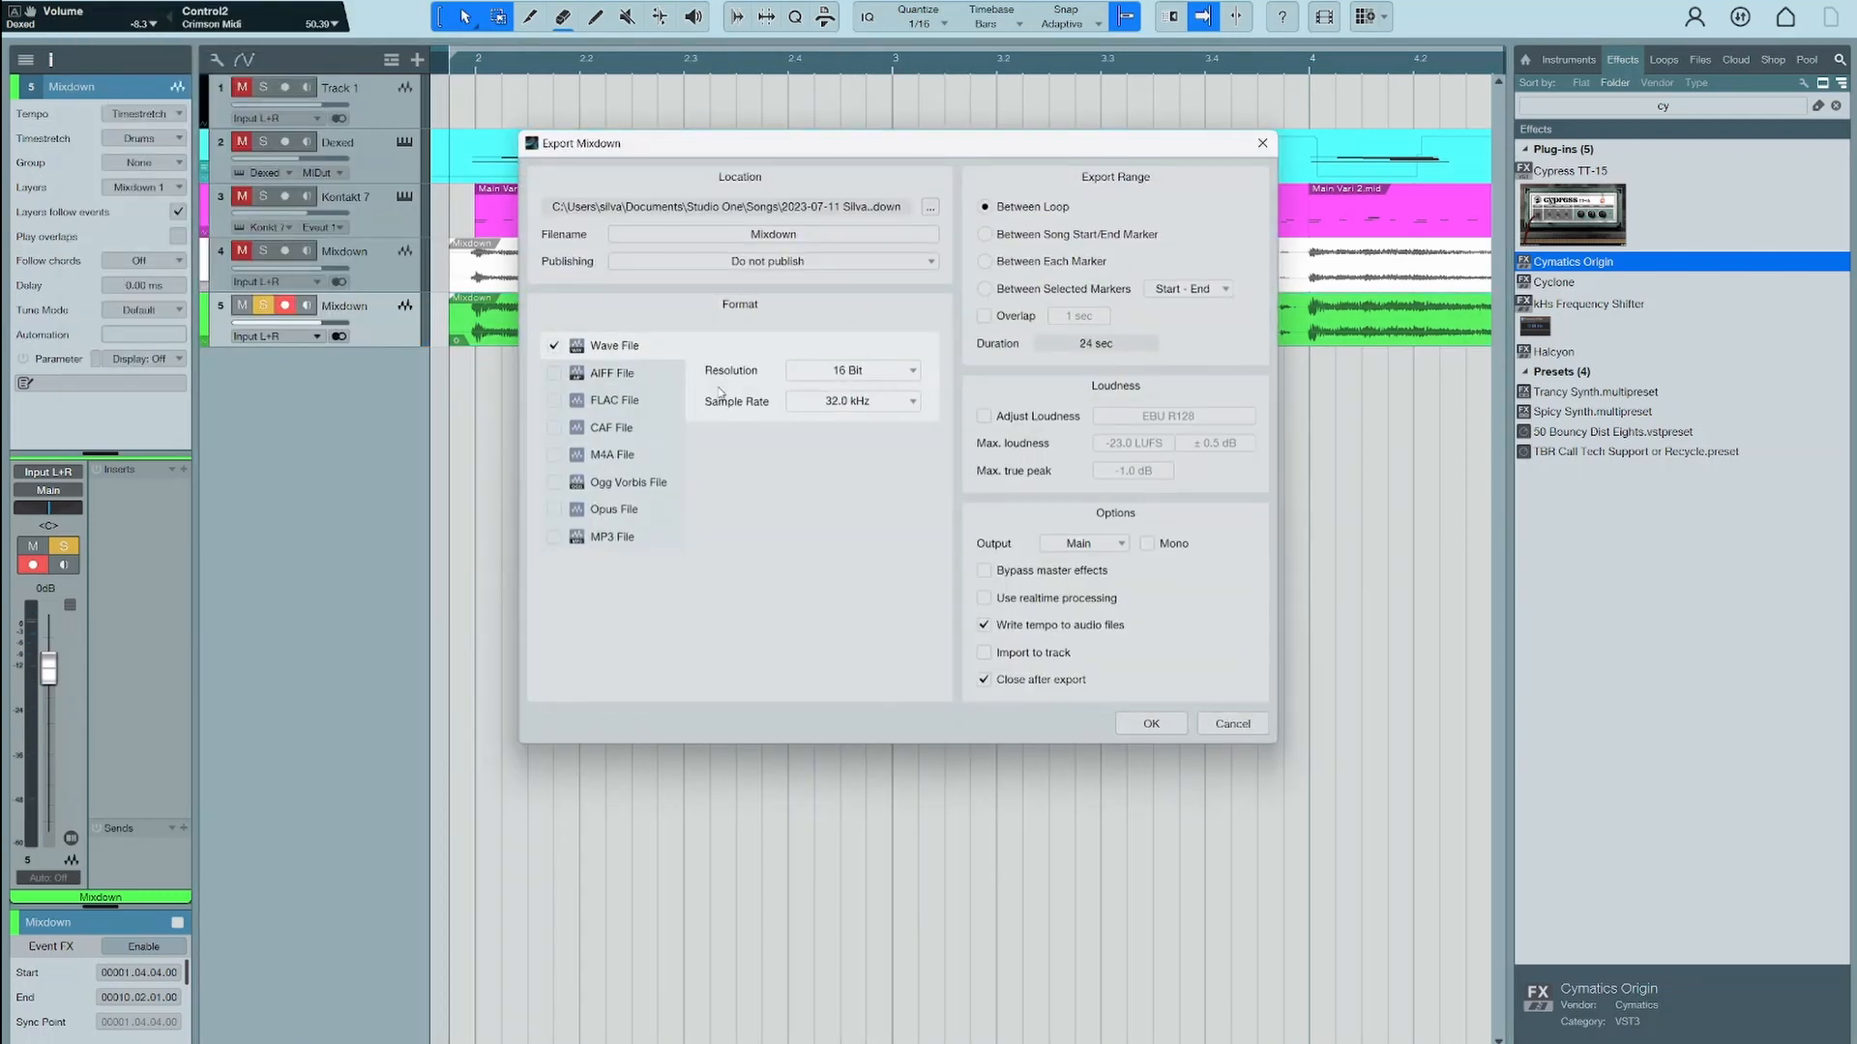
pyautogui.click(873, 401)
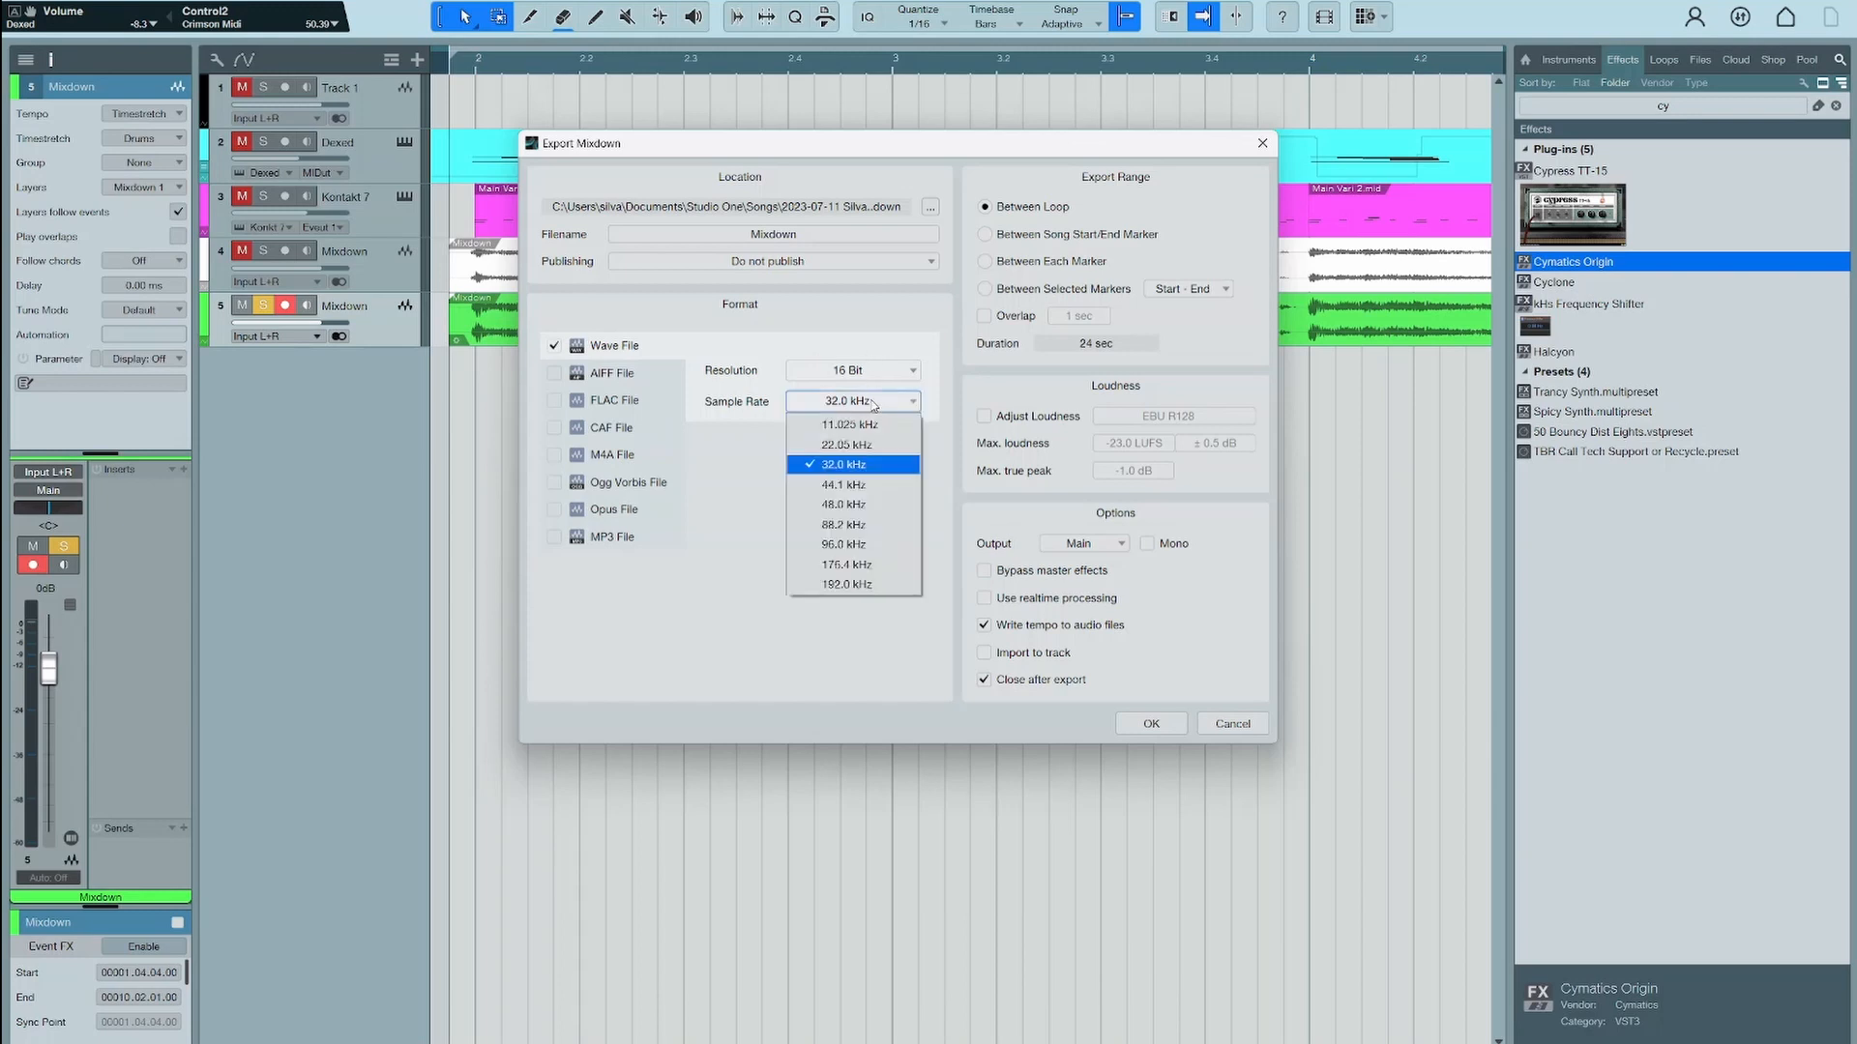
pyautogui.click(888, 447)
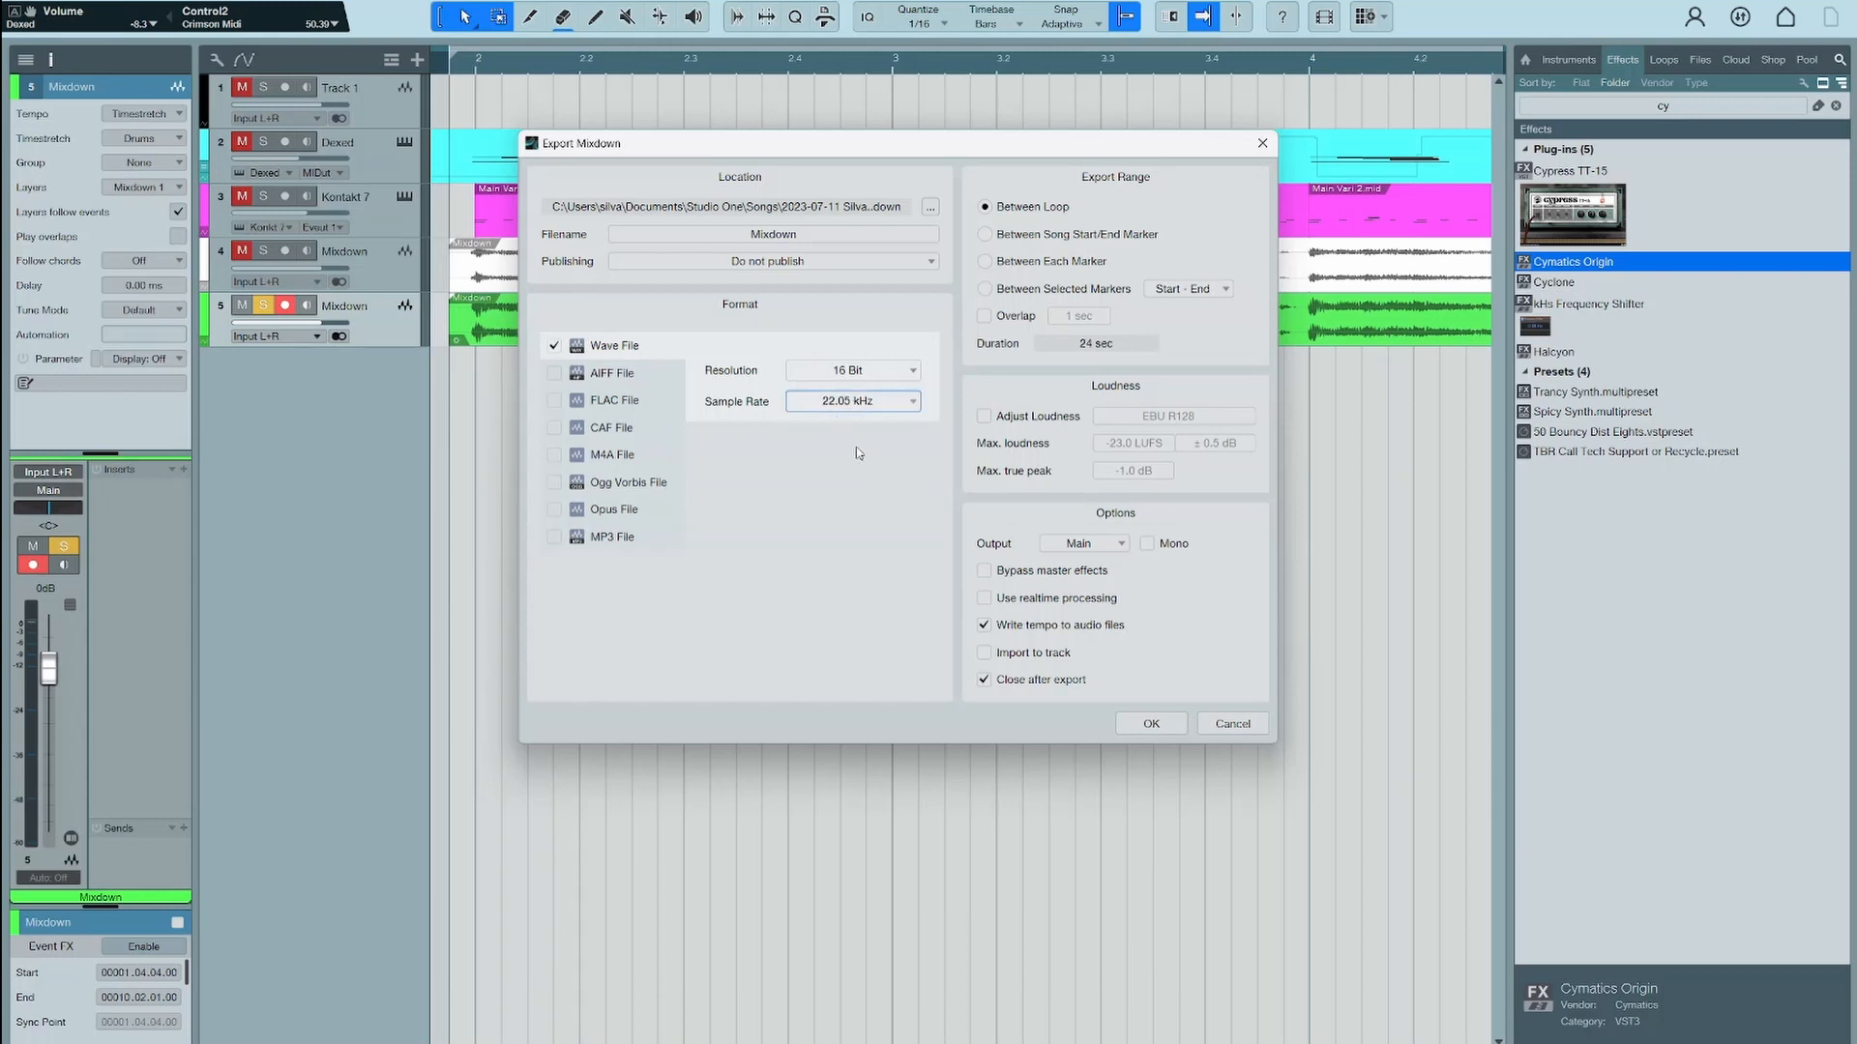
pyautogui.click(1151, 724)
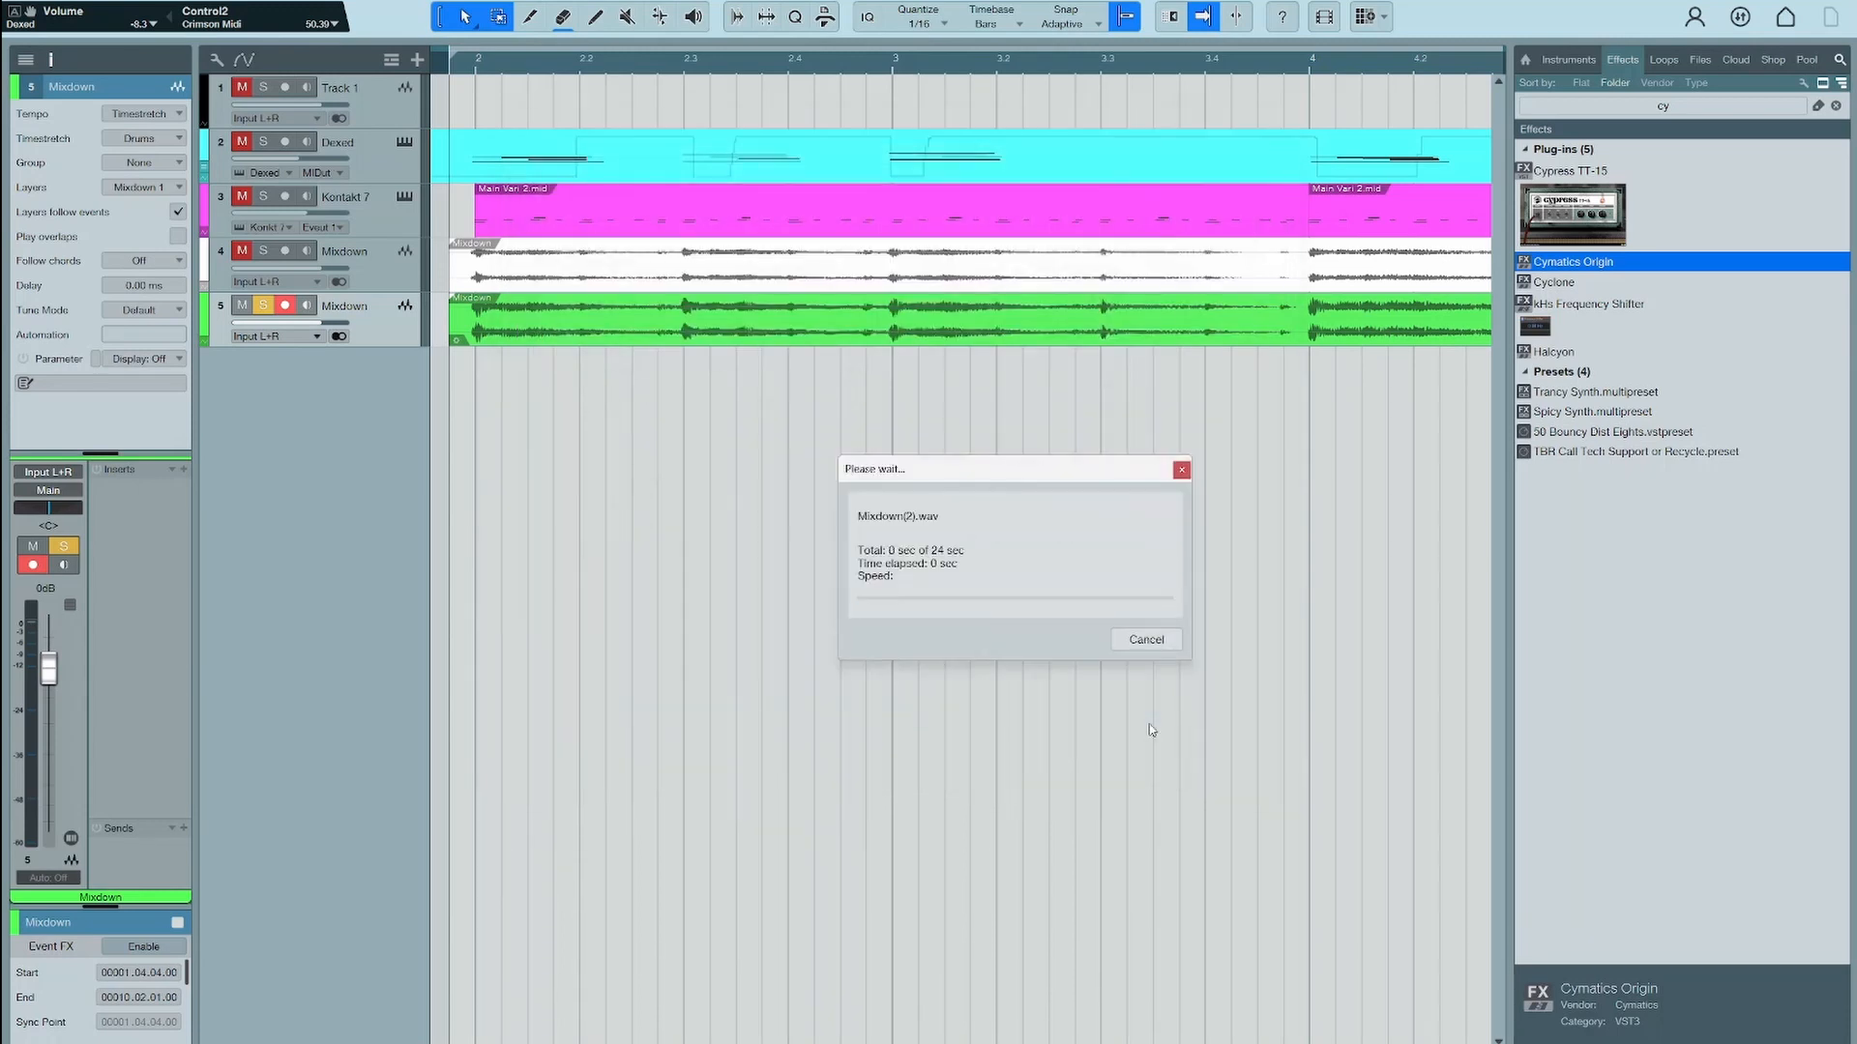
# Import the exported Mixdown(2) file onto a new track at the loop start, audition it soloed and clear the solo
pyautogui.moveTo(624, 572); pyautogui.dragTo(478, 362)
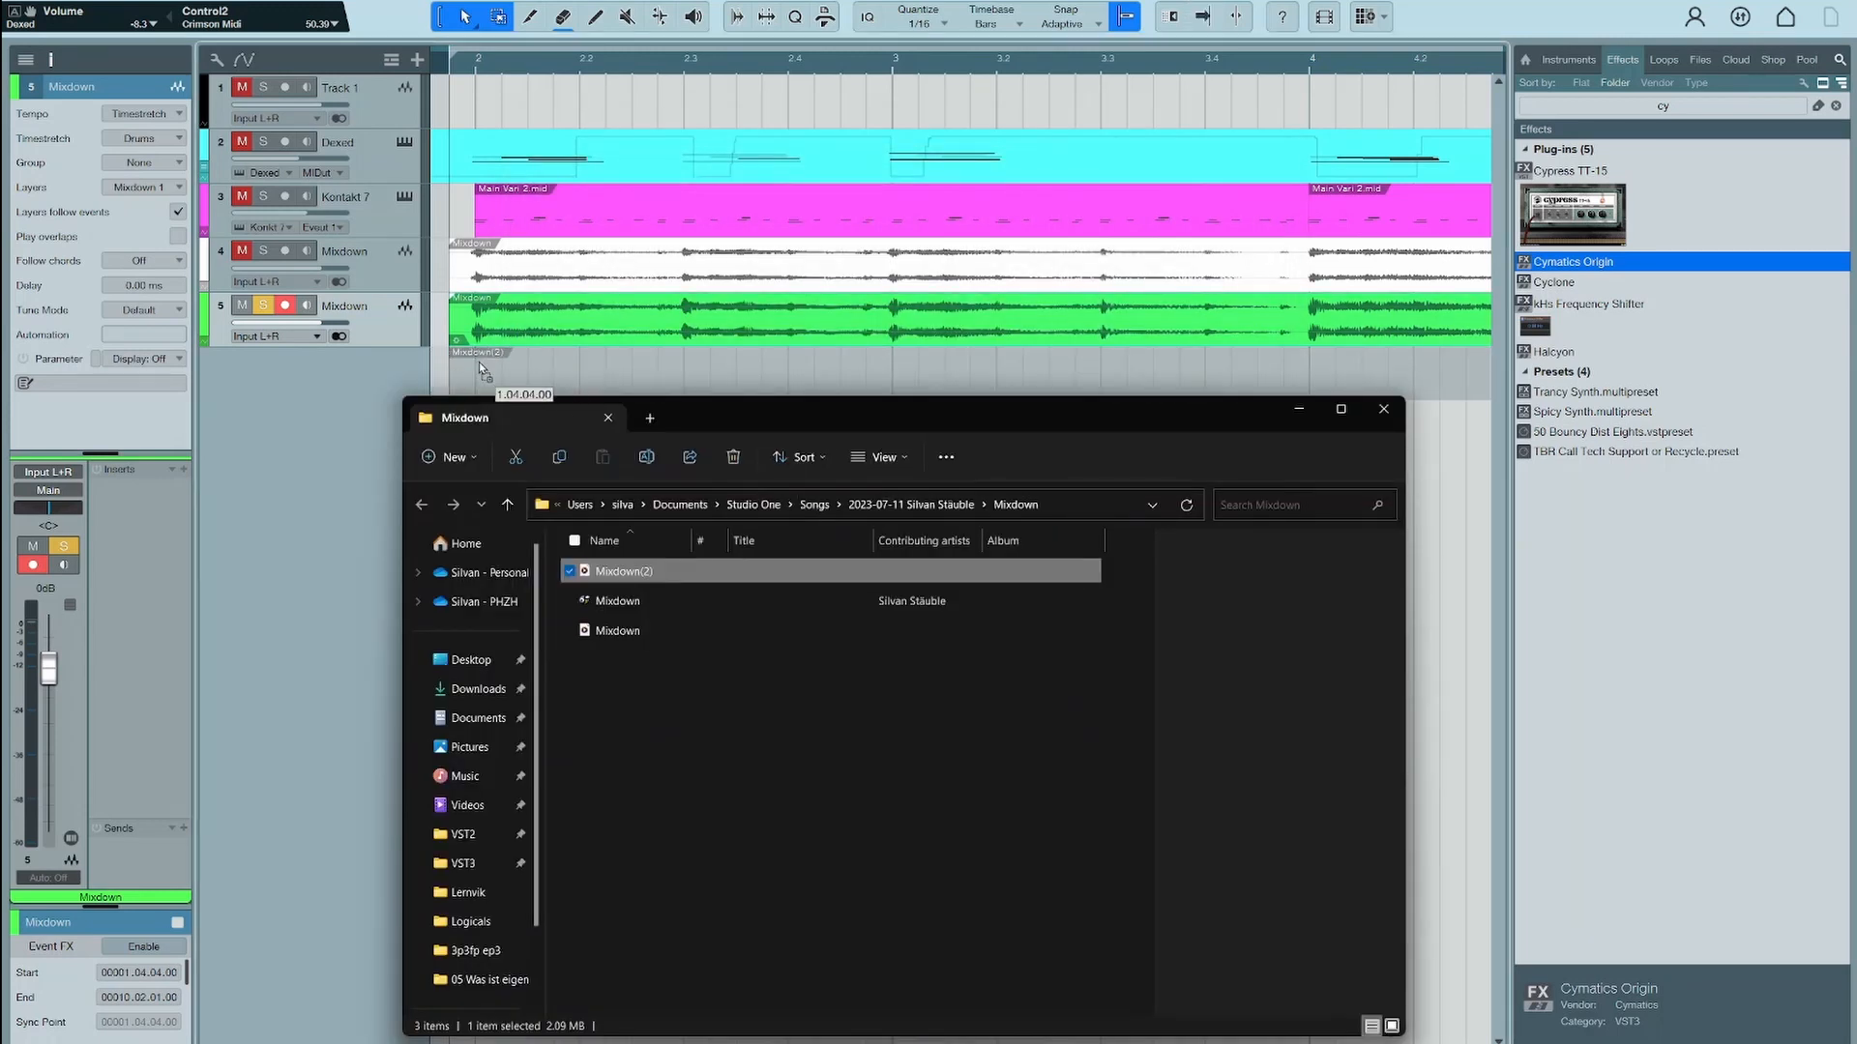
pyautogui.press('space')
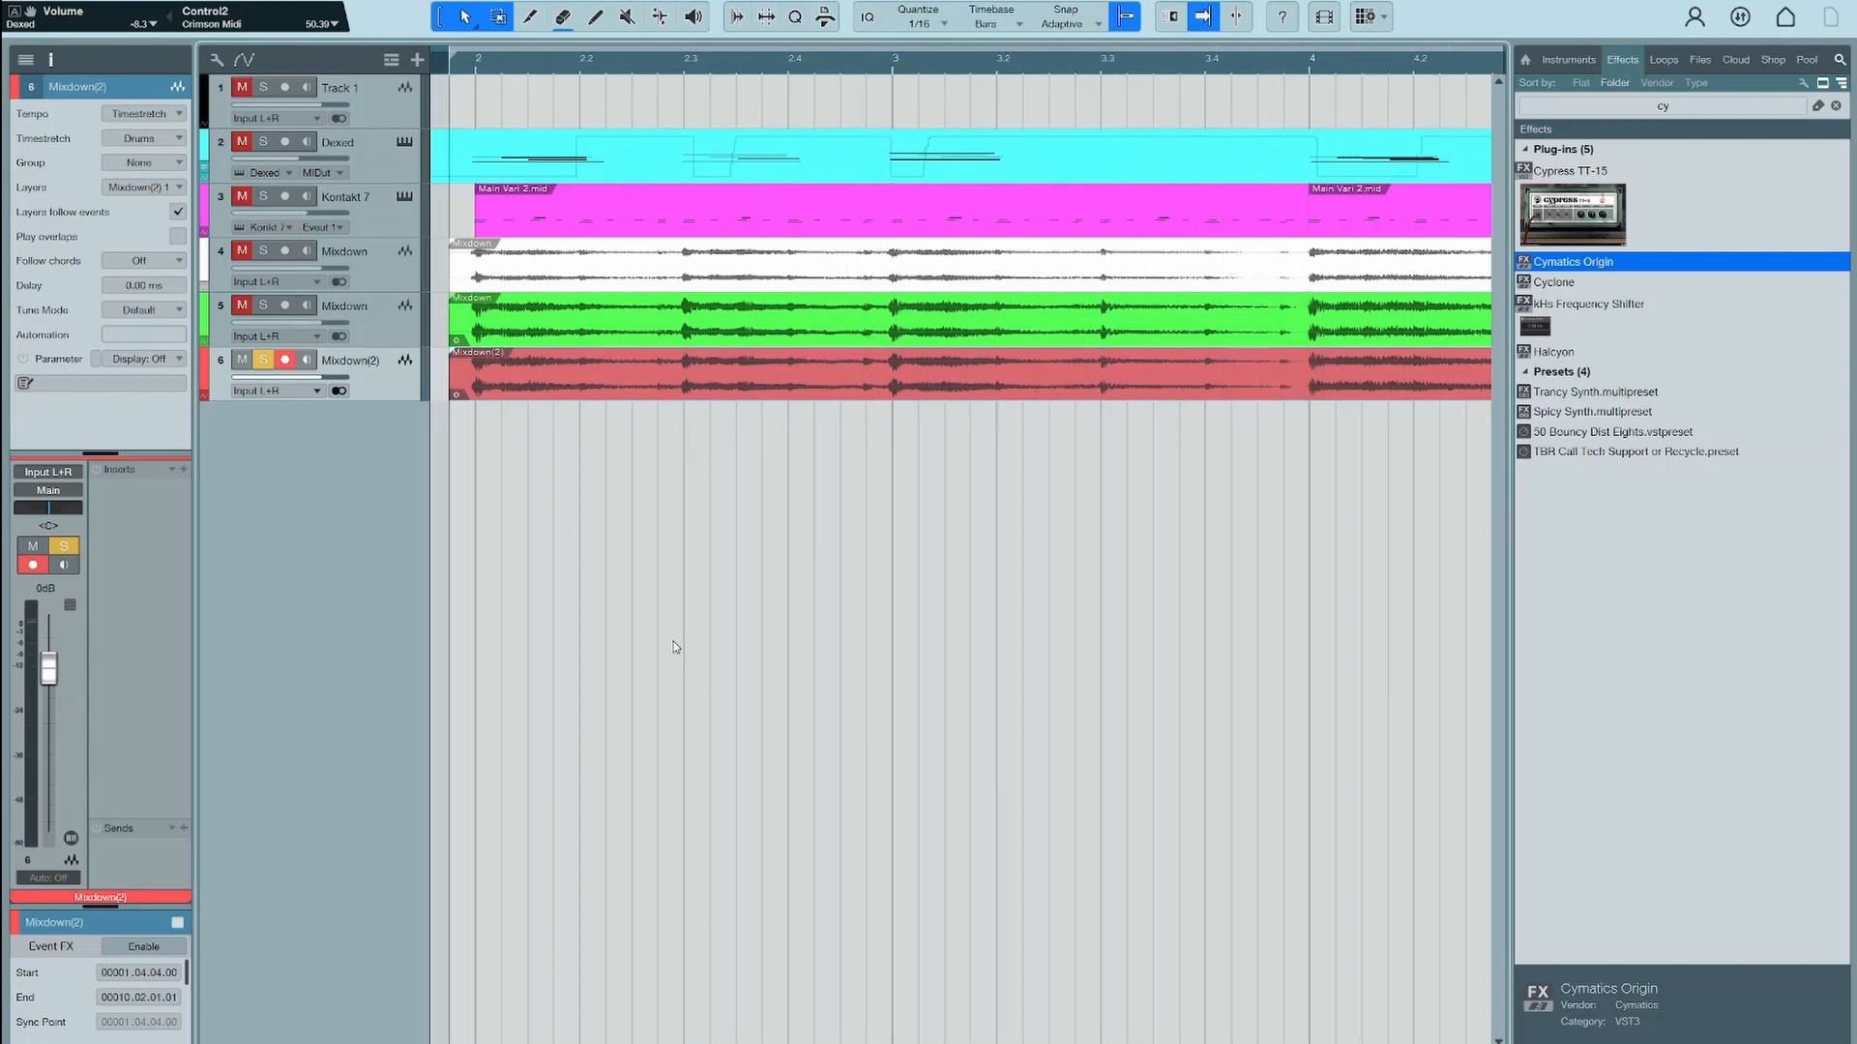
pyautogui.click(264, 360)
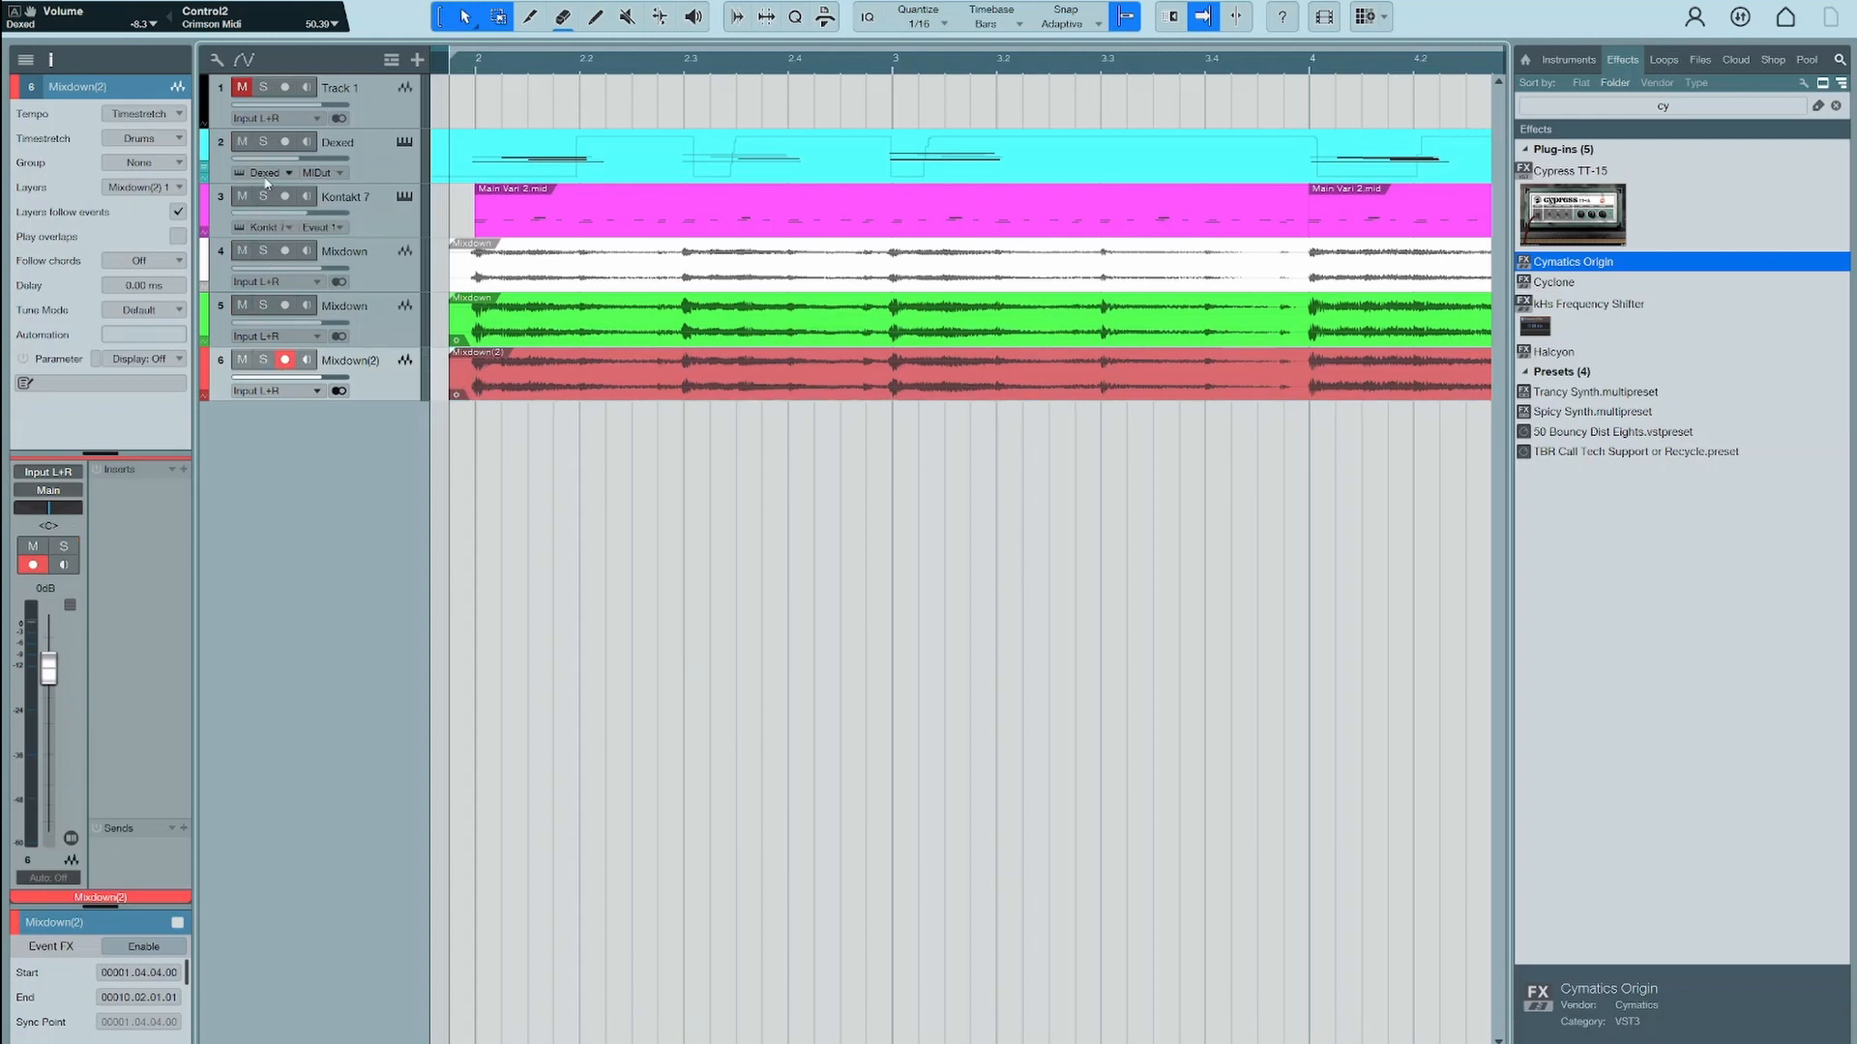
# Compare the original Dexed and Kontakt 7 tracks with the soloed Mixdown(2) track by playing each, and clear the solo
pyautogui.press('space')
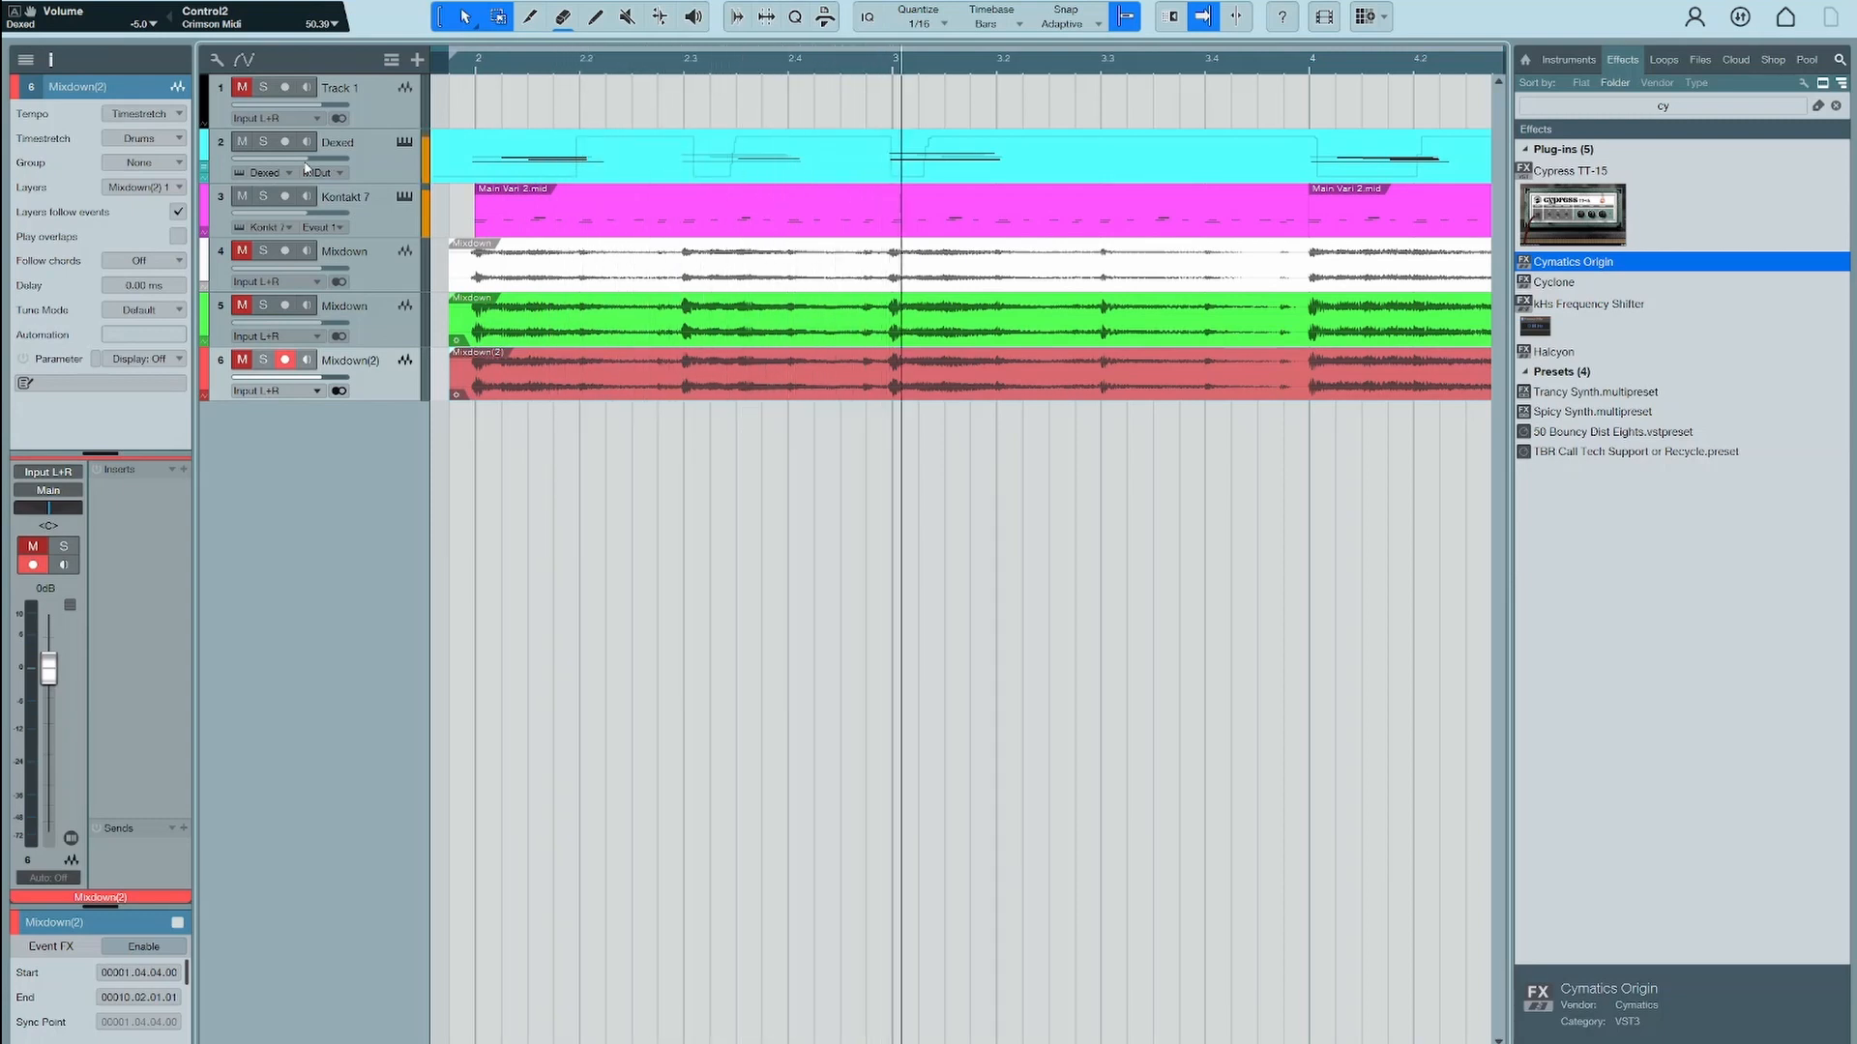
pyautogui.press('space')
pyautogui.click(264, 360)
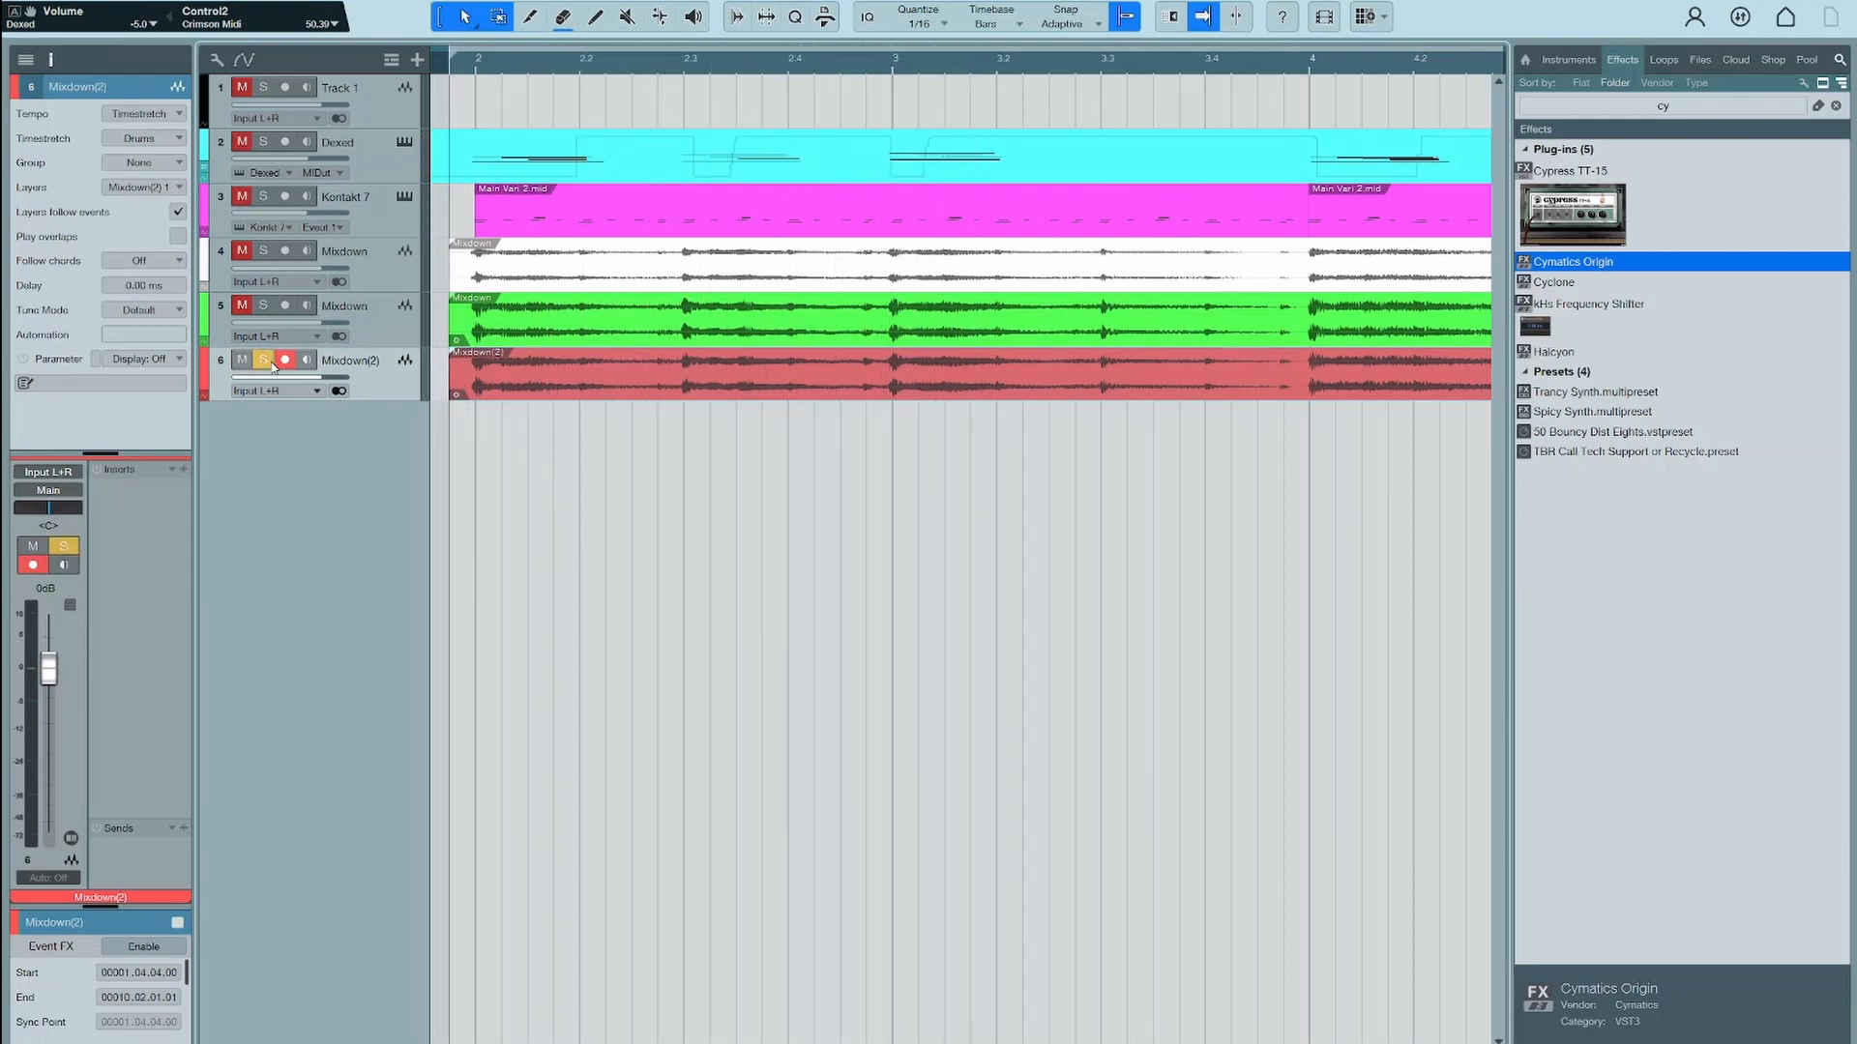
pyautogui.press('space')
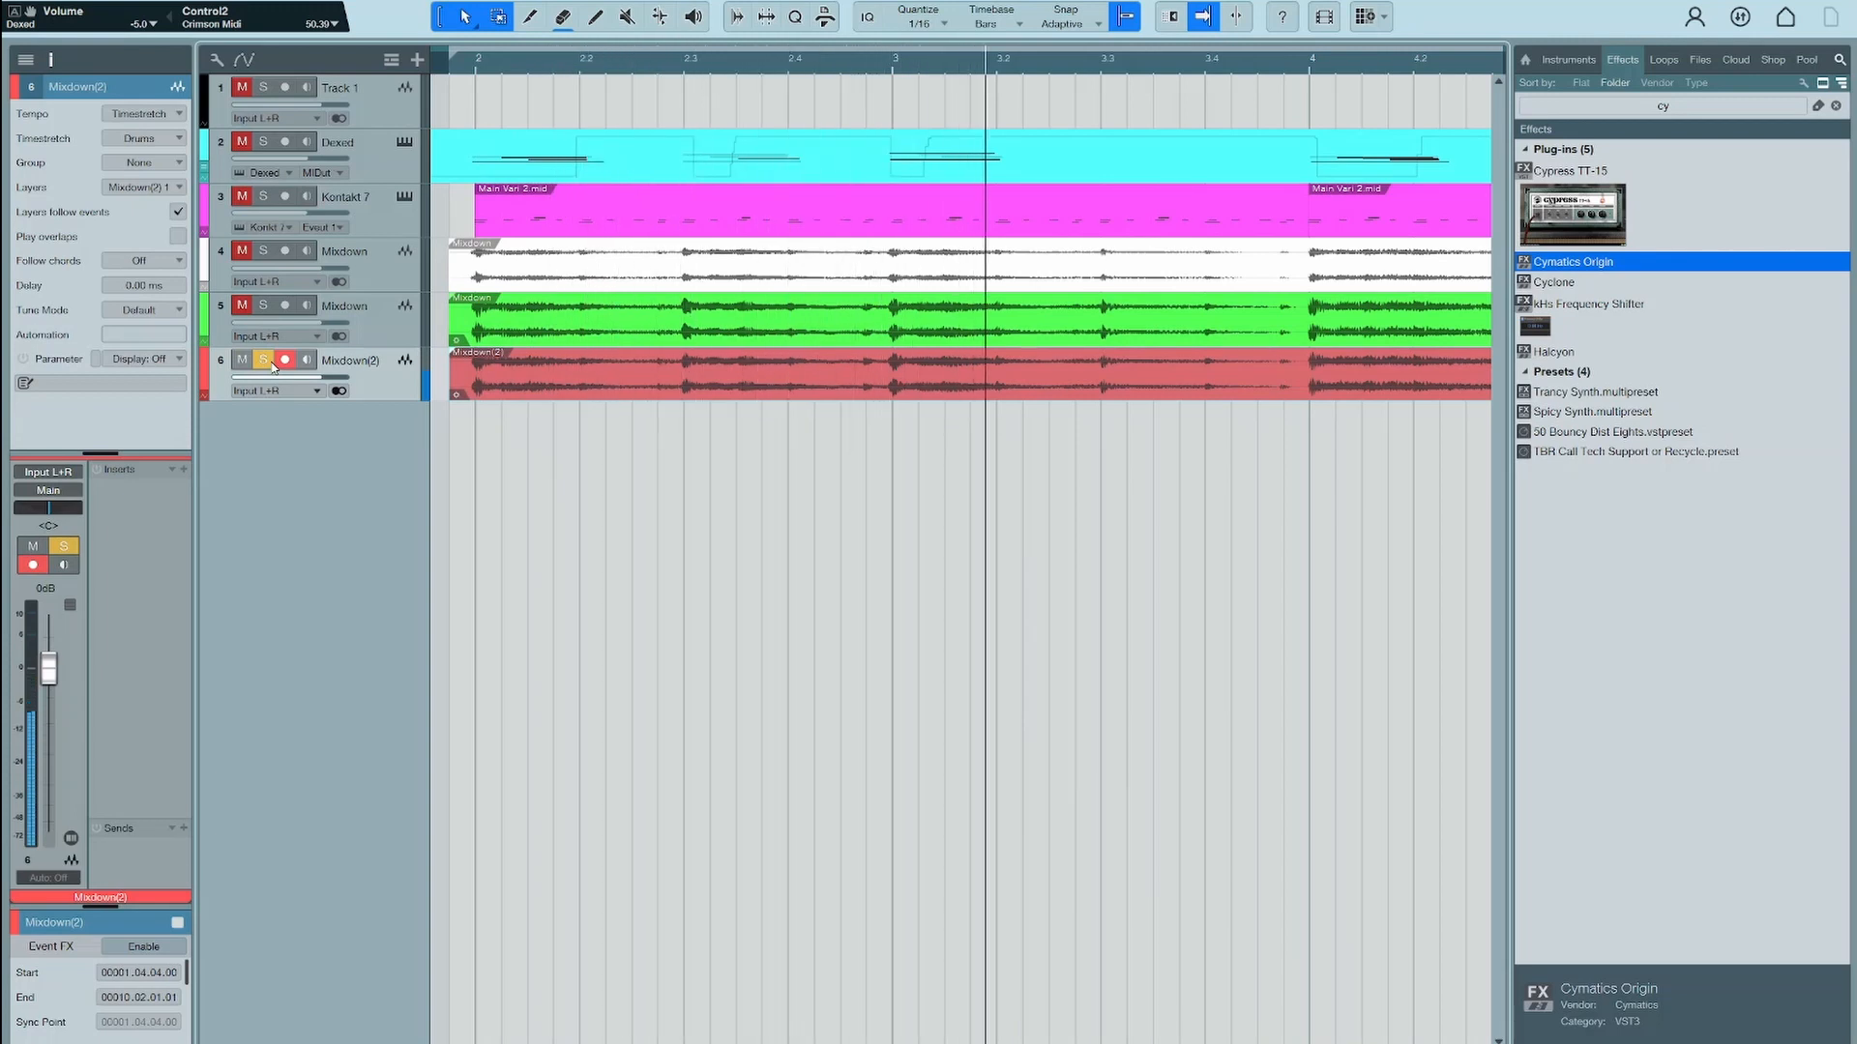
pyautogui.press('space')
pyautogui.click(271, 364)
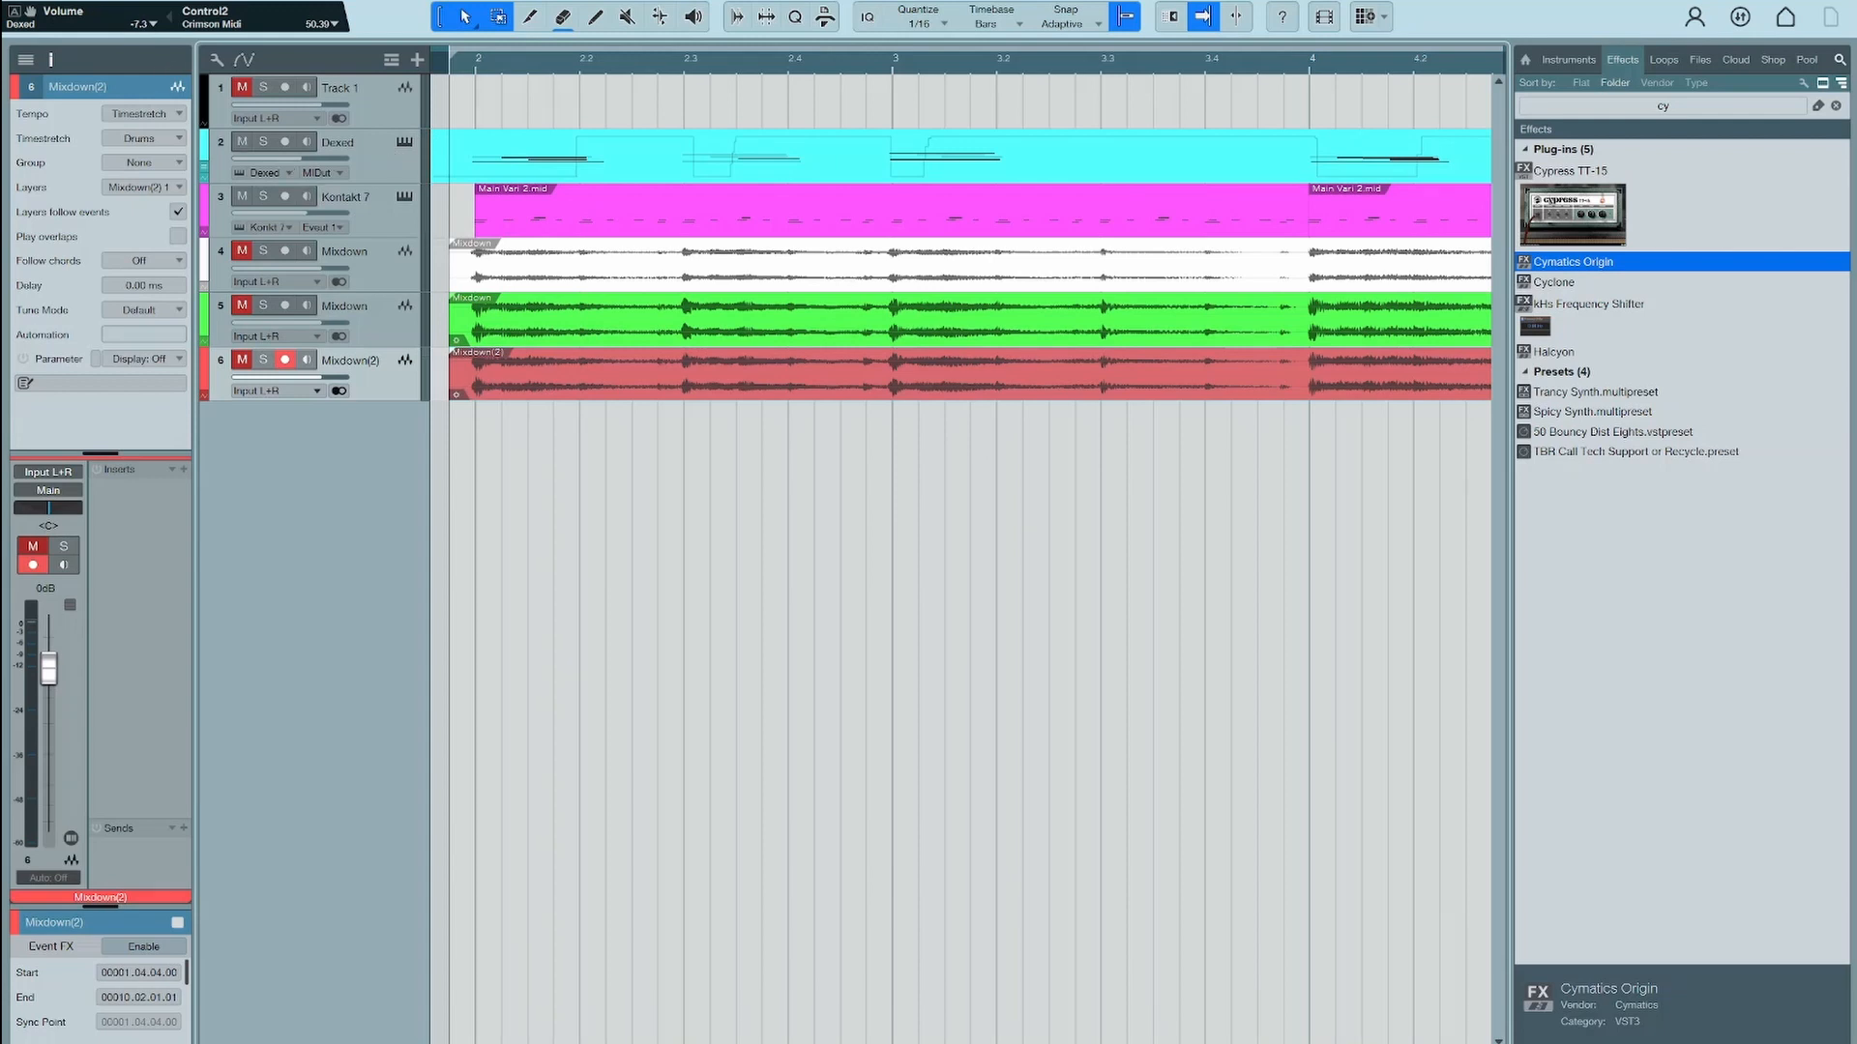
# Export the loop range as a Wave file mixdown with 16 Bit resolution and an 11.025 kHz sample rate
pyautogui.click(83, 2)
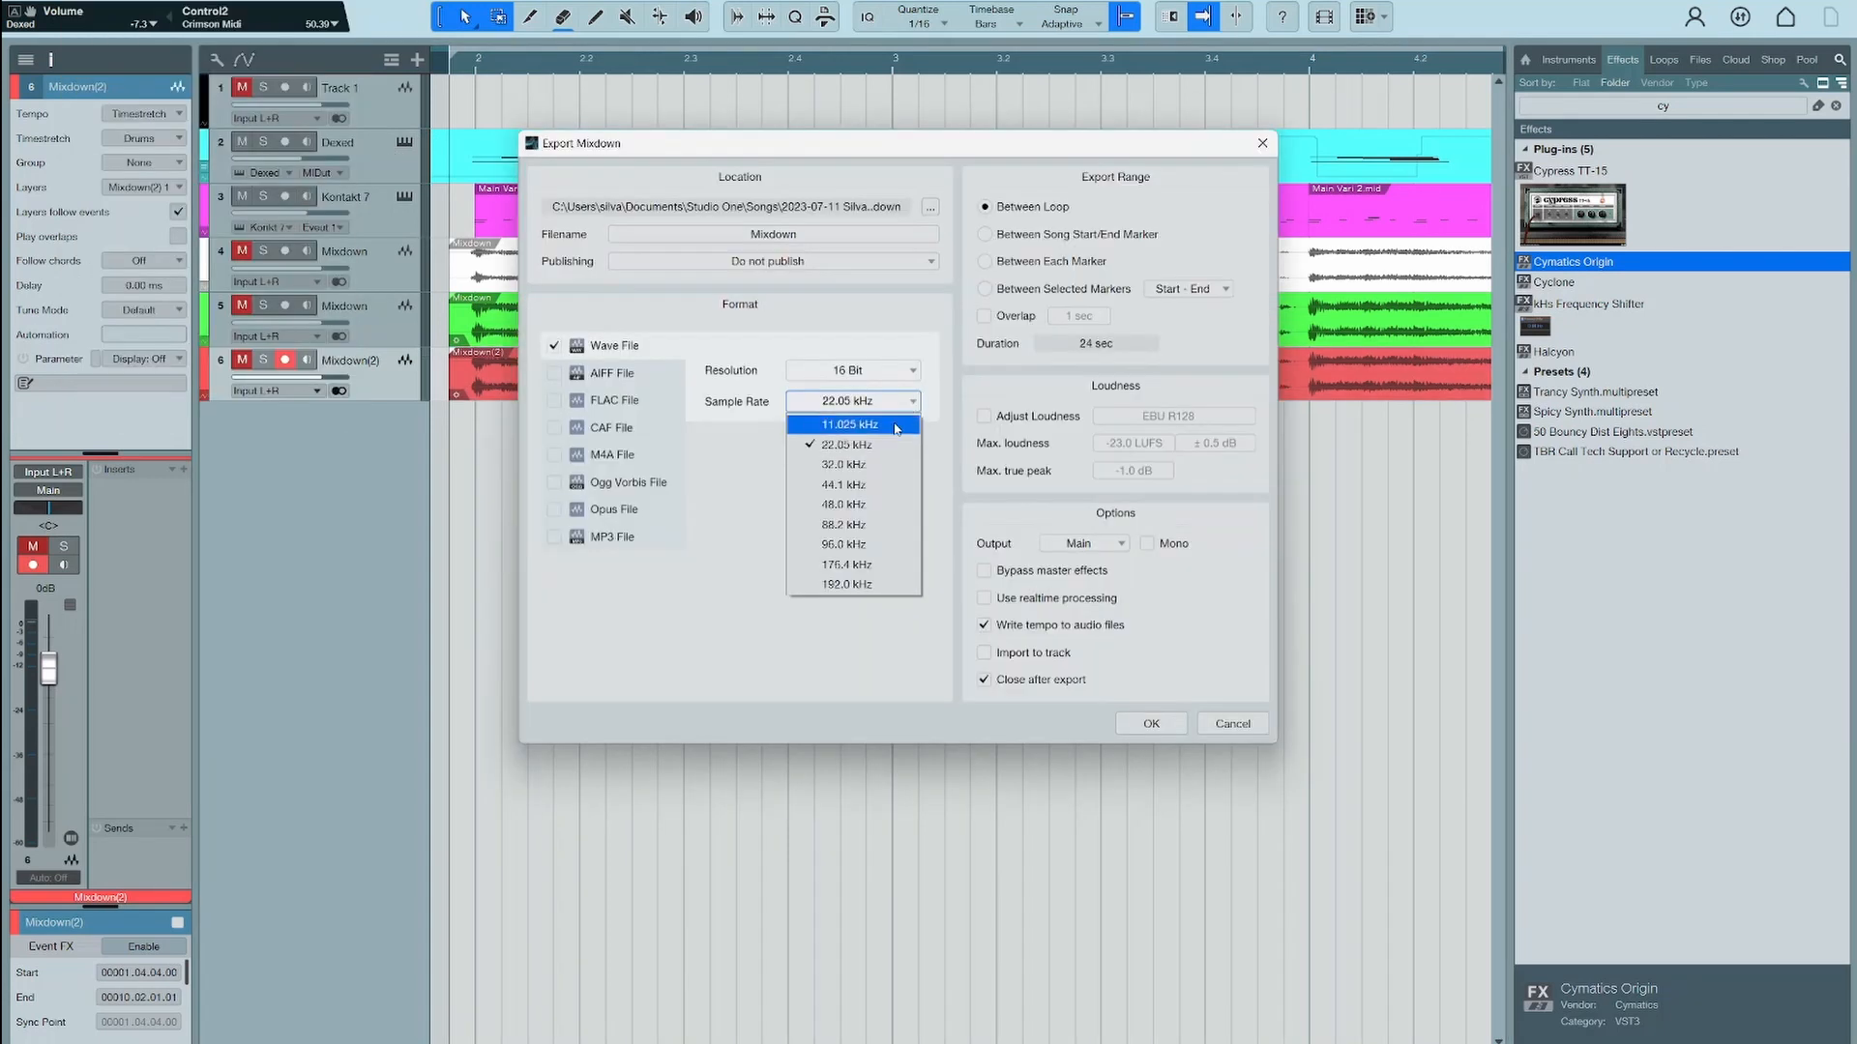
pyautogui.click(894, 423)
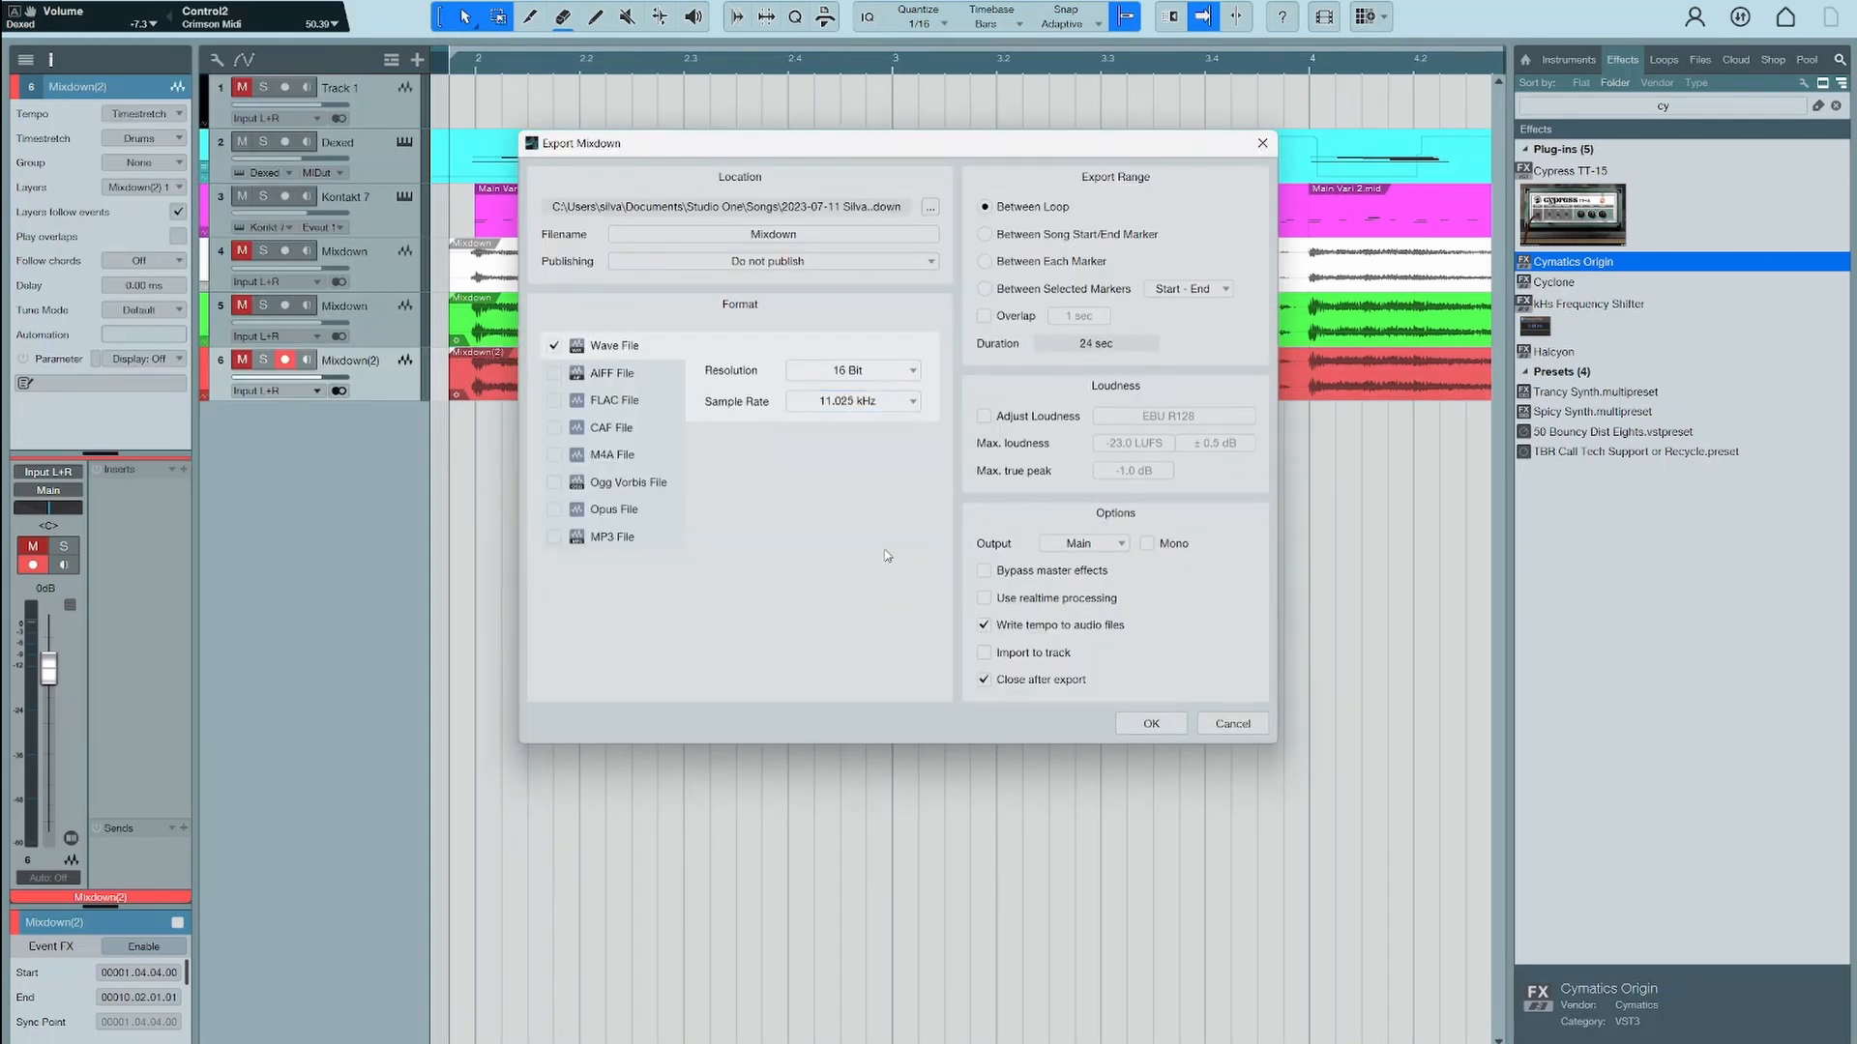
pyautogui.click(1143, 724)
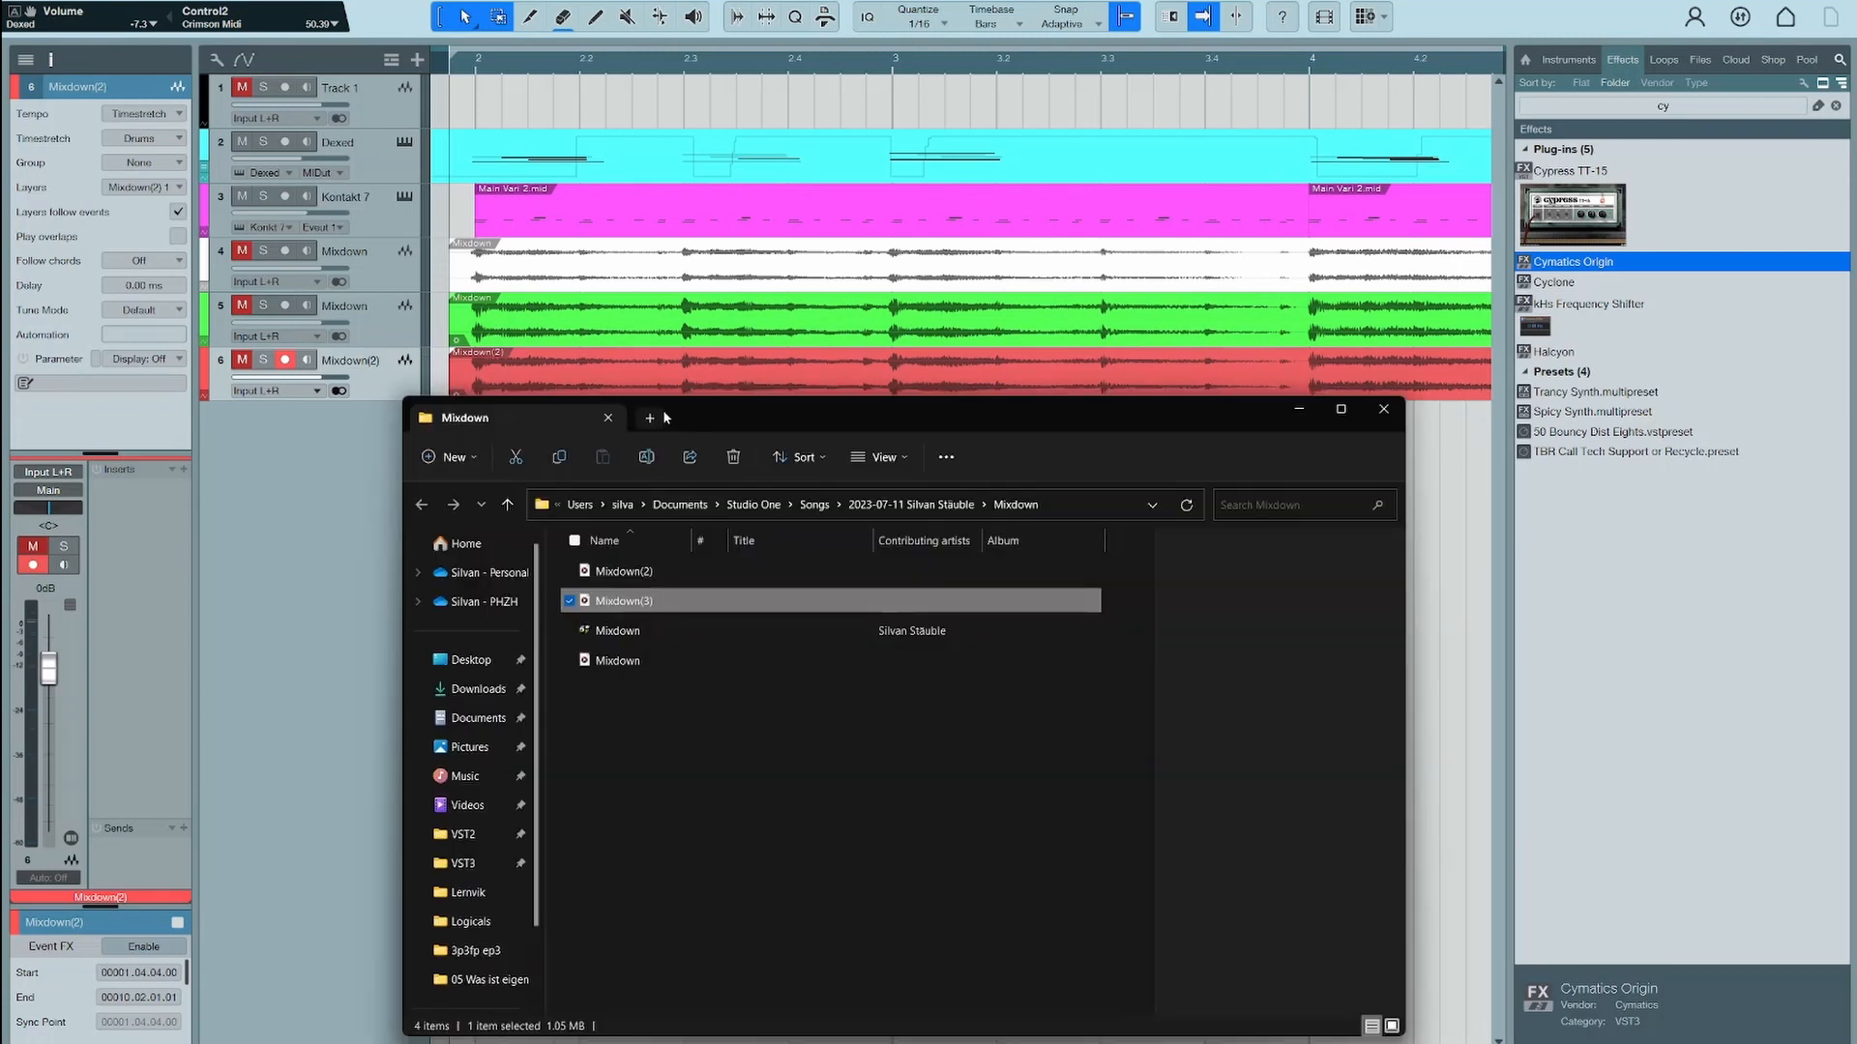
# Import the exported Mixdown(3) file onto a new track at the loop start, audition it soloed and clear the solo
pyautogui.click(290, 425)
pyautogui.click(263, 414)
pyautogui.press('space')
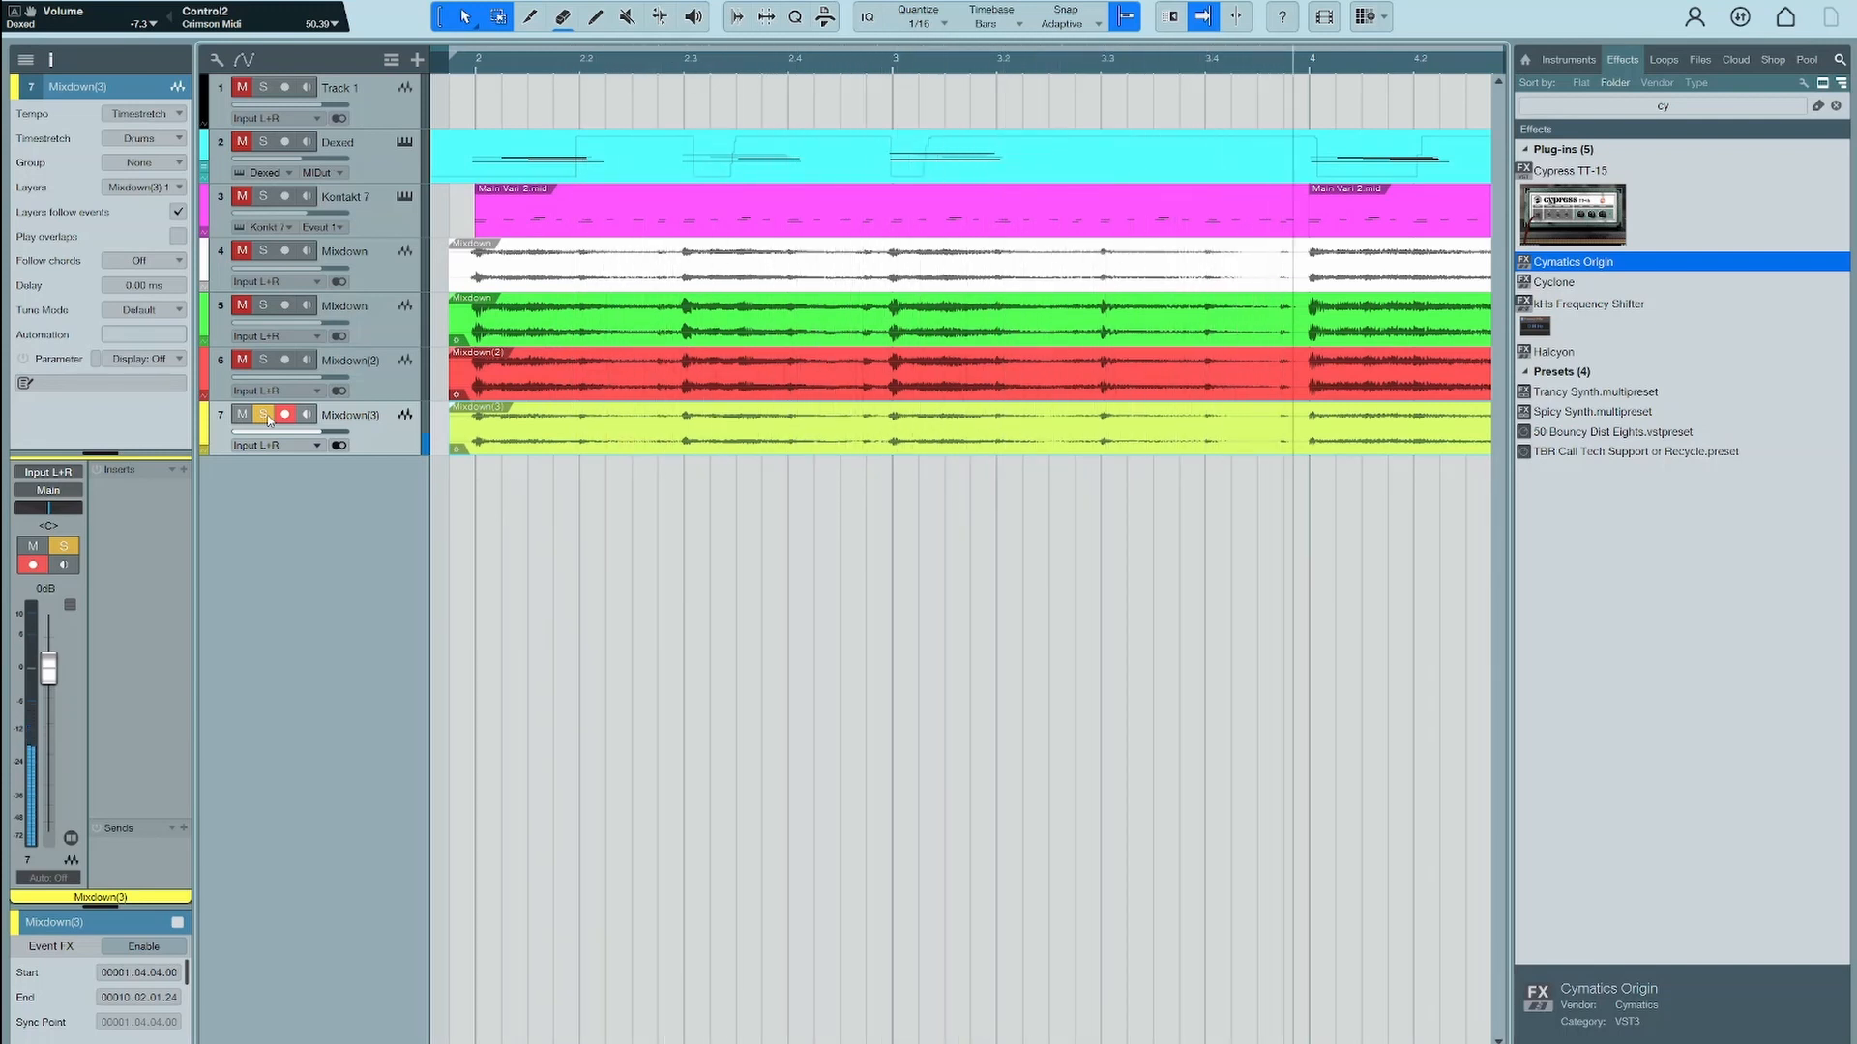
pyautogui.press('space')
pyautogui.click(267, 416)
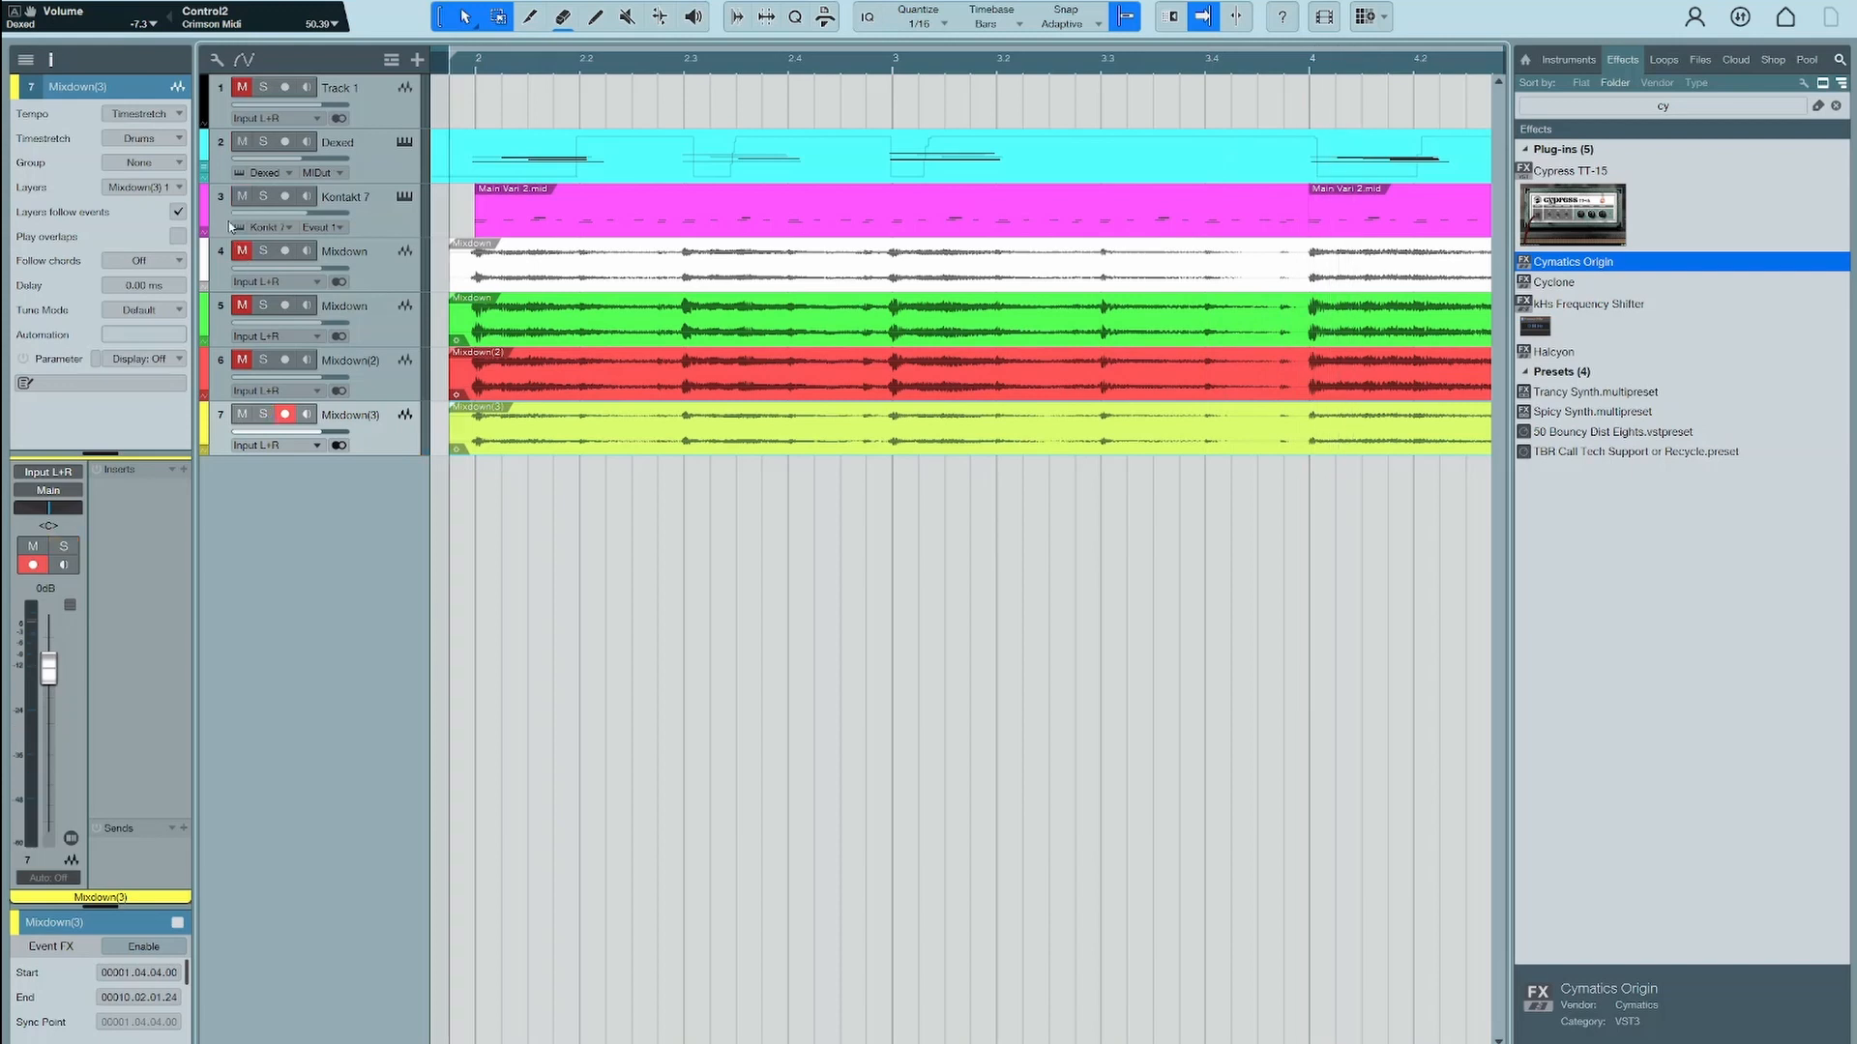
# Audition the Kontakt 7 track soloed and clear its solo
pyautogui.click(269, 196)
pyautogui.press('space')
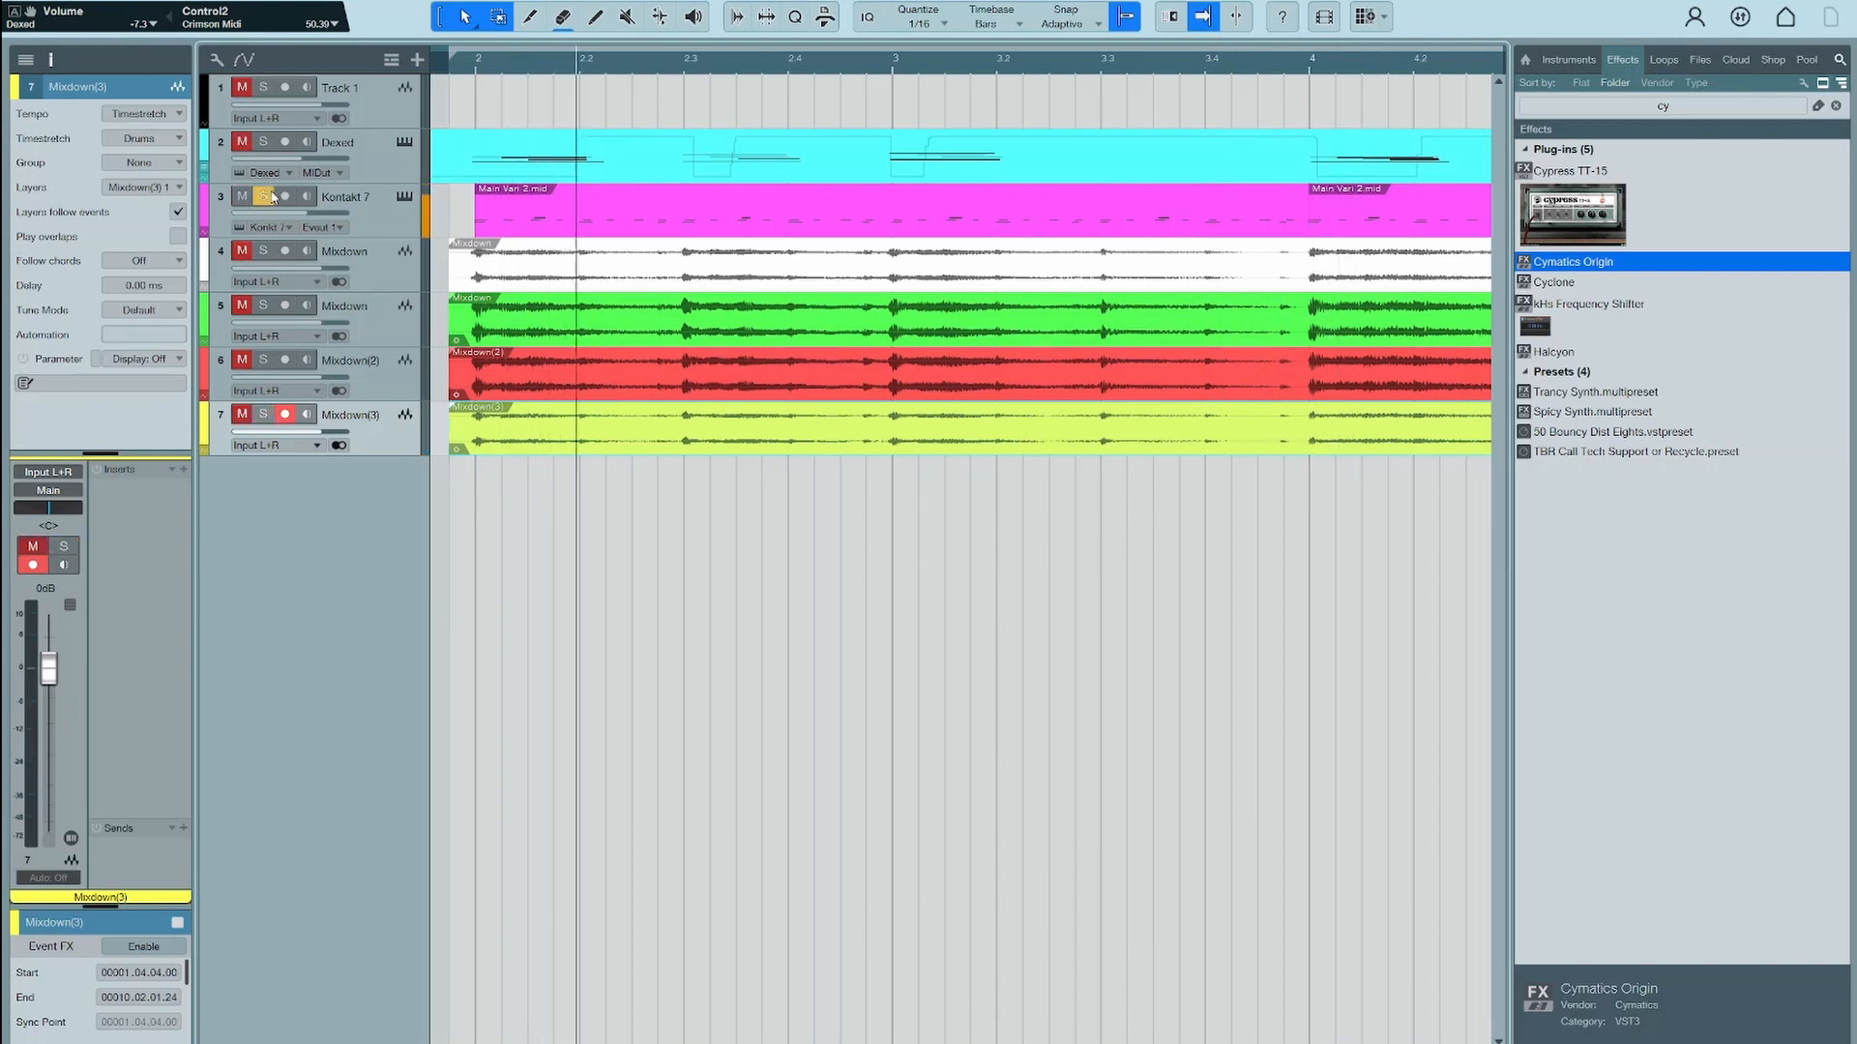
pyautogui.press('space')
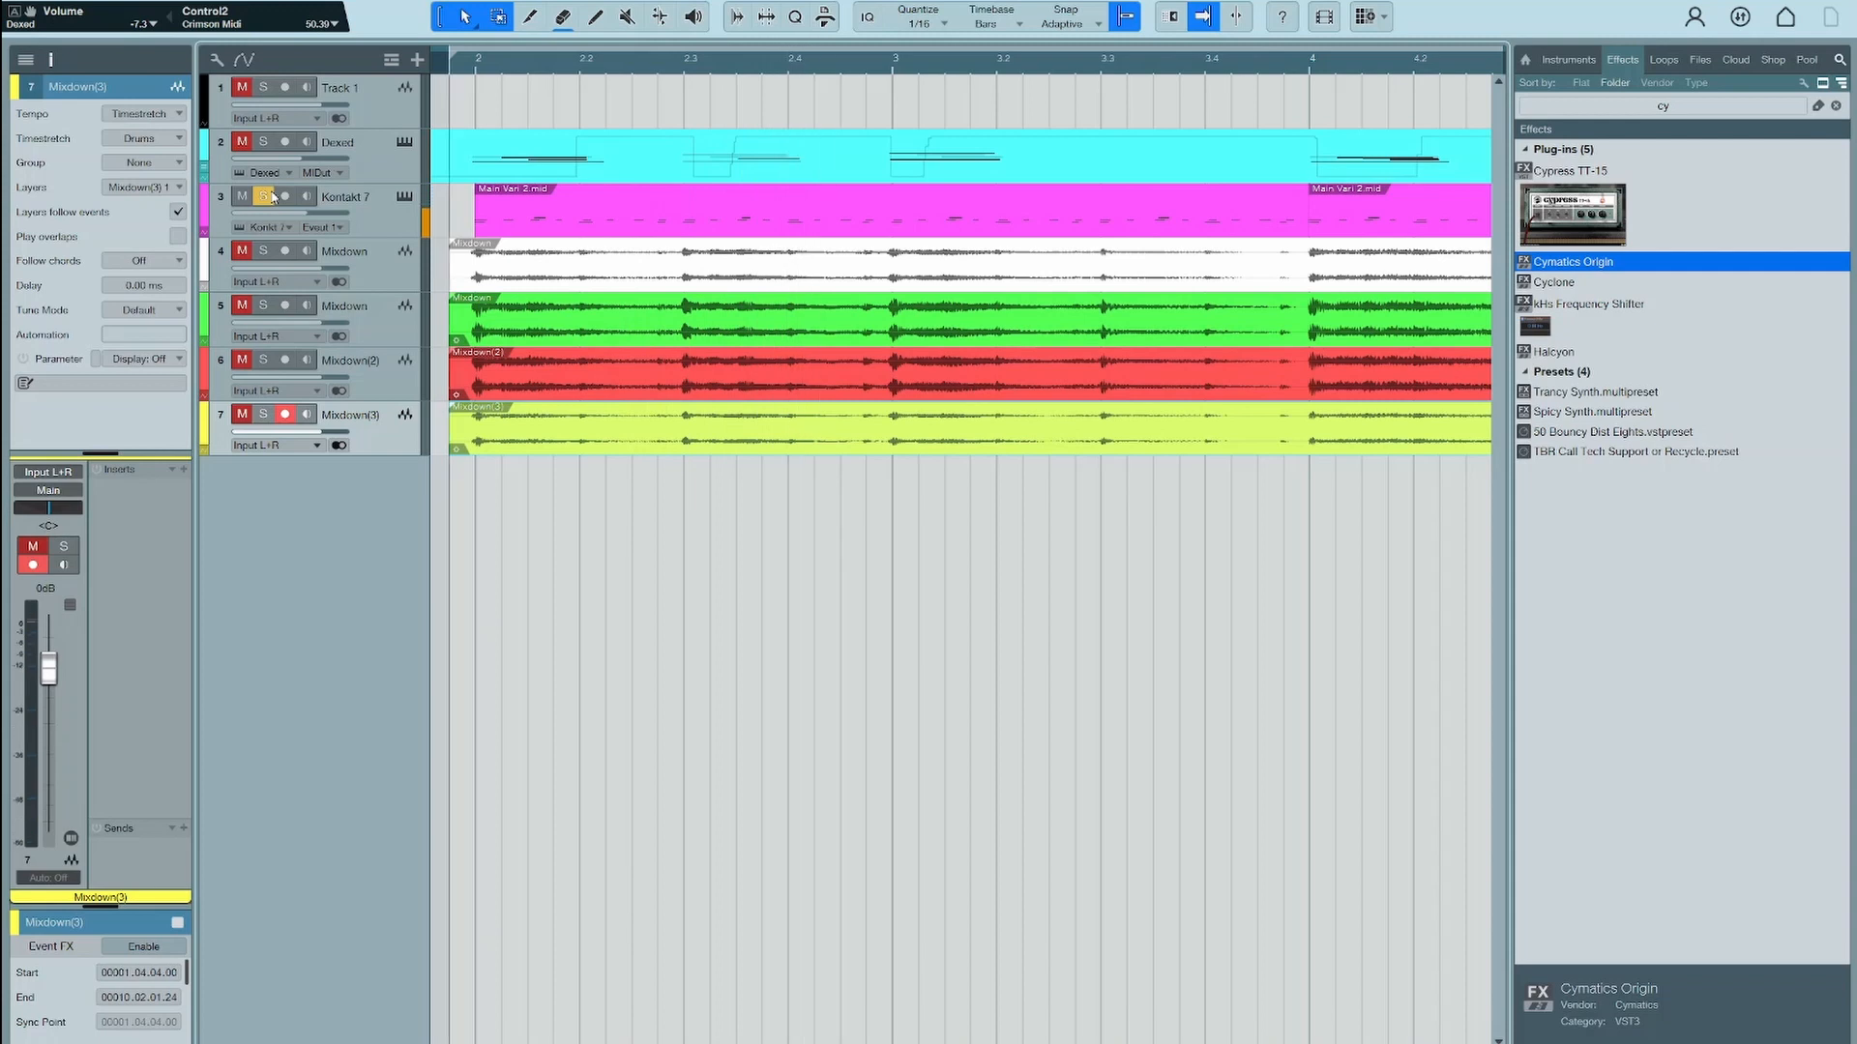
pyautogui.click(266, 197)
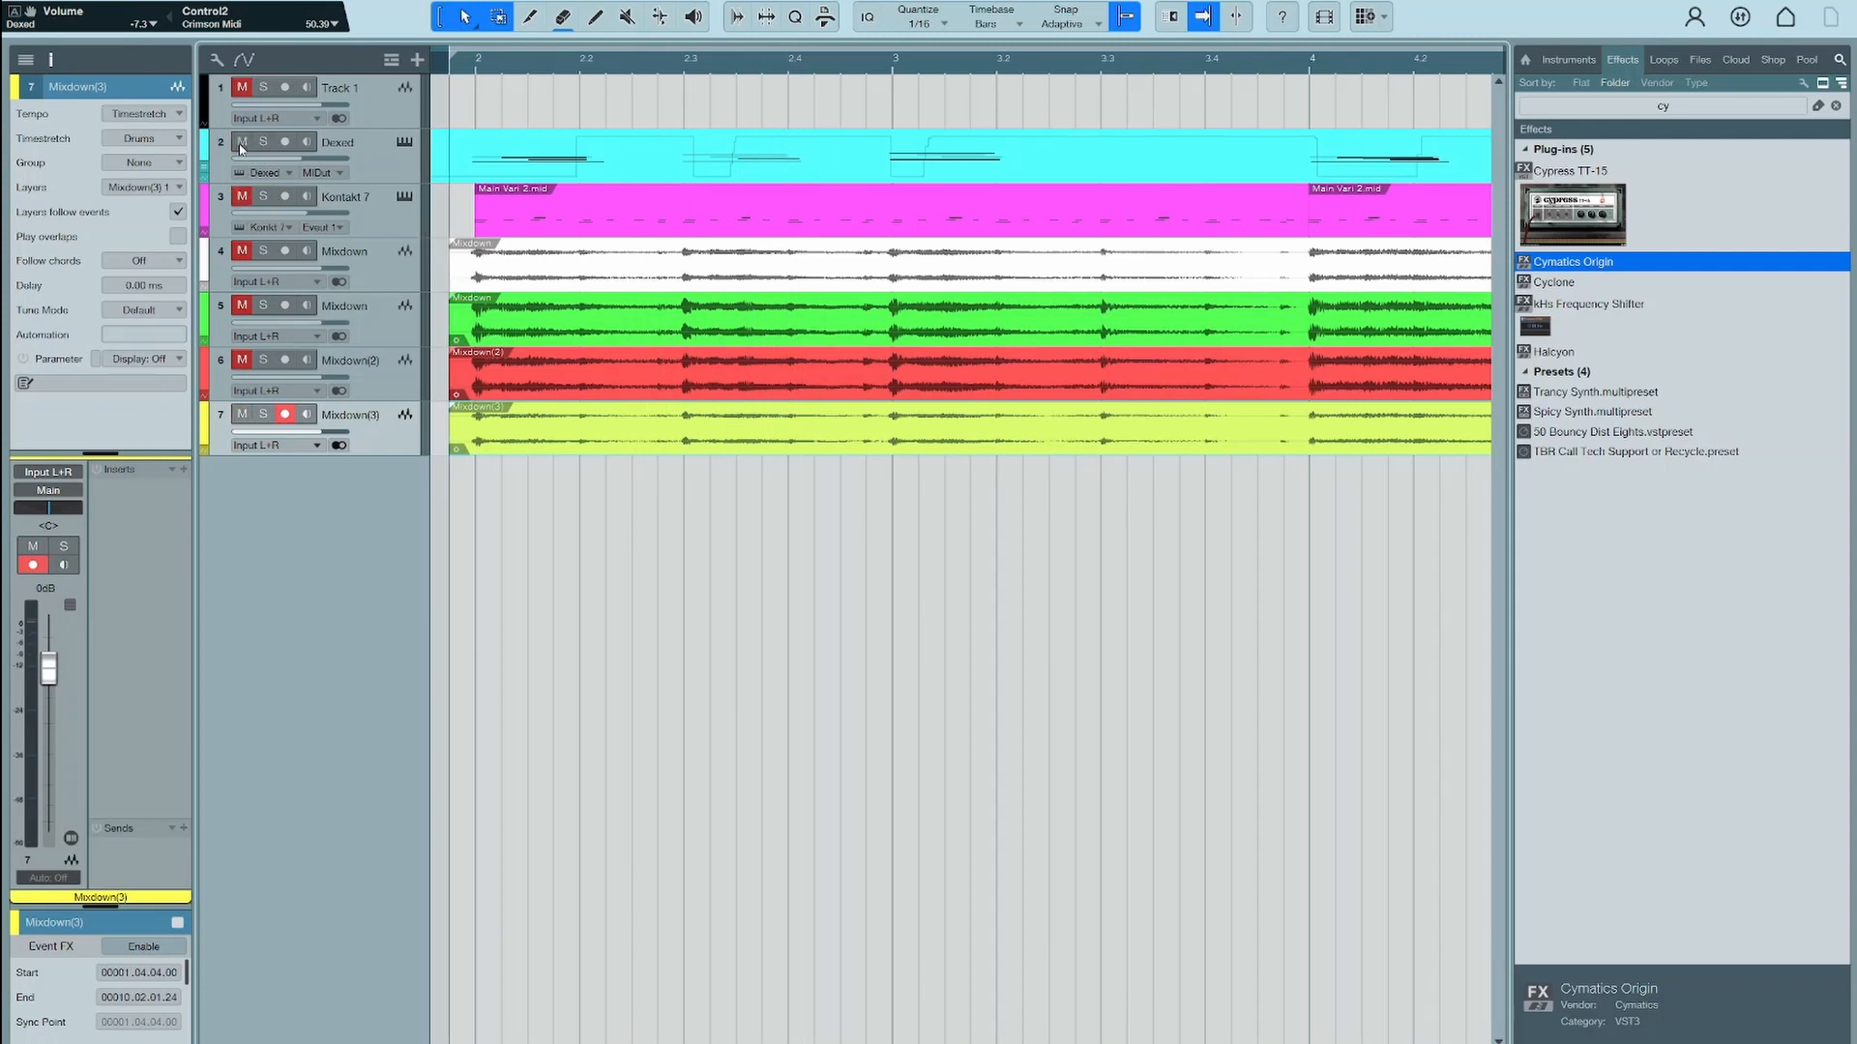
# Unmute Dexed and Kontakt 7 and play them with Mixdown(3), lowering Dexed to -36.0 dB and Kontakt 7 to -33.0 dB
pyautogui.click(252, 197)
pyautogui.press('space')
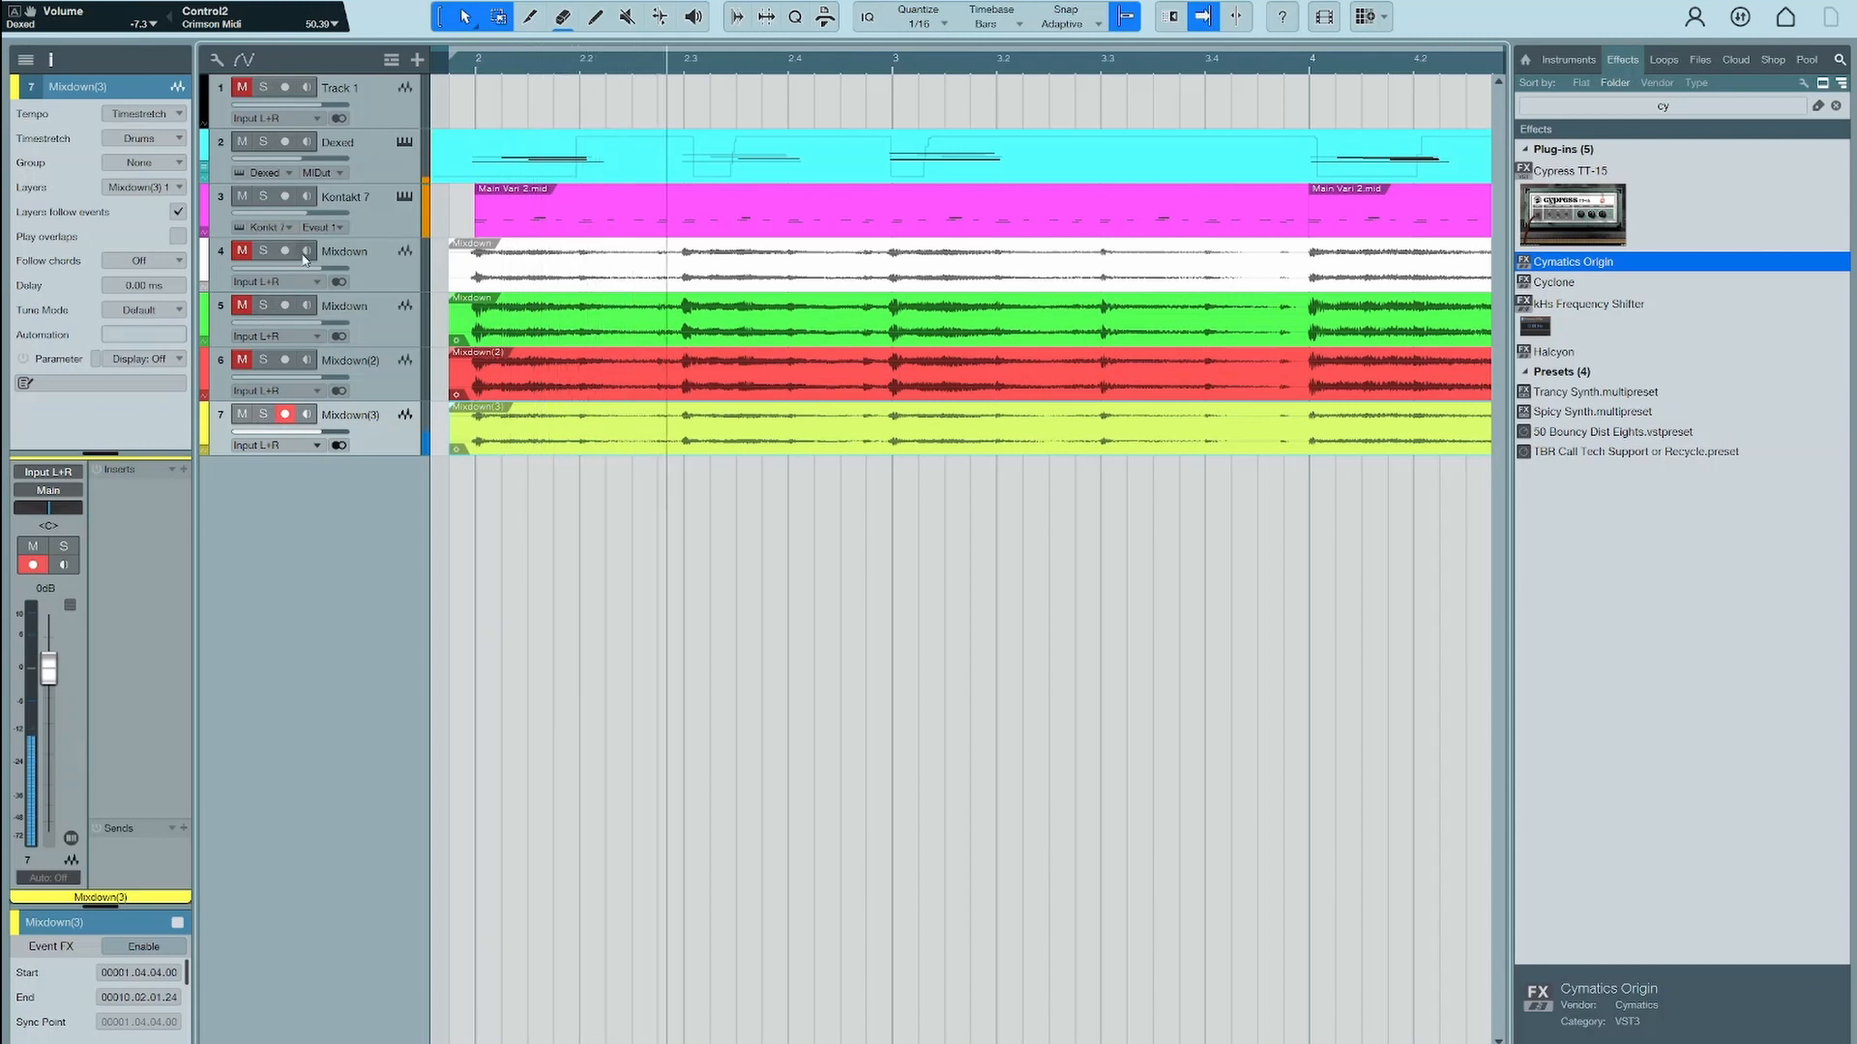
pyautogui.click(369, 214)
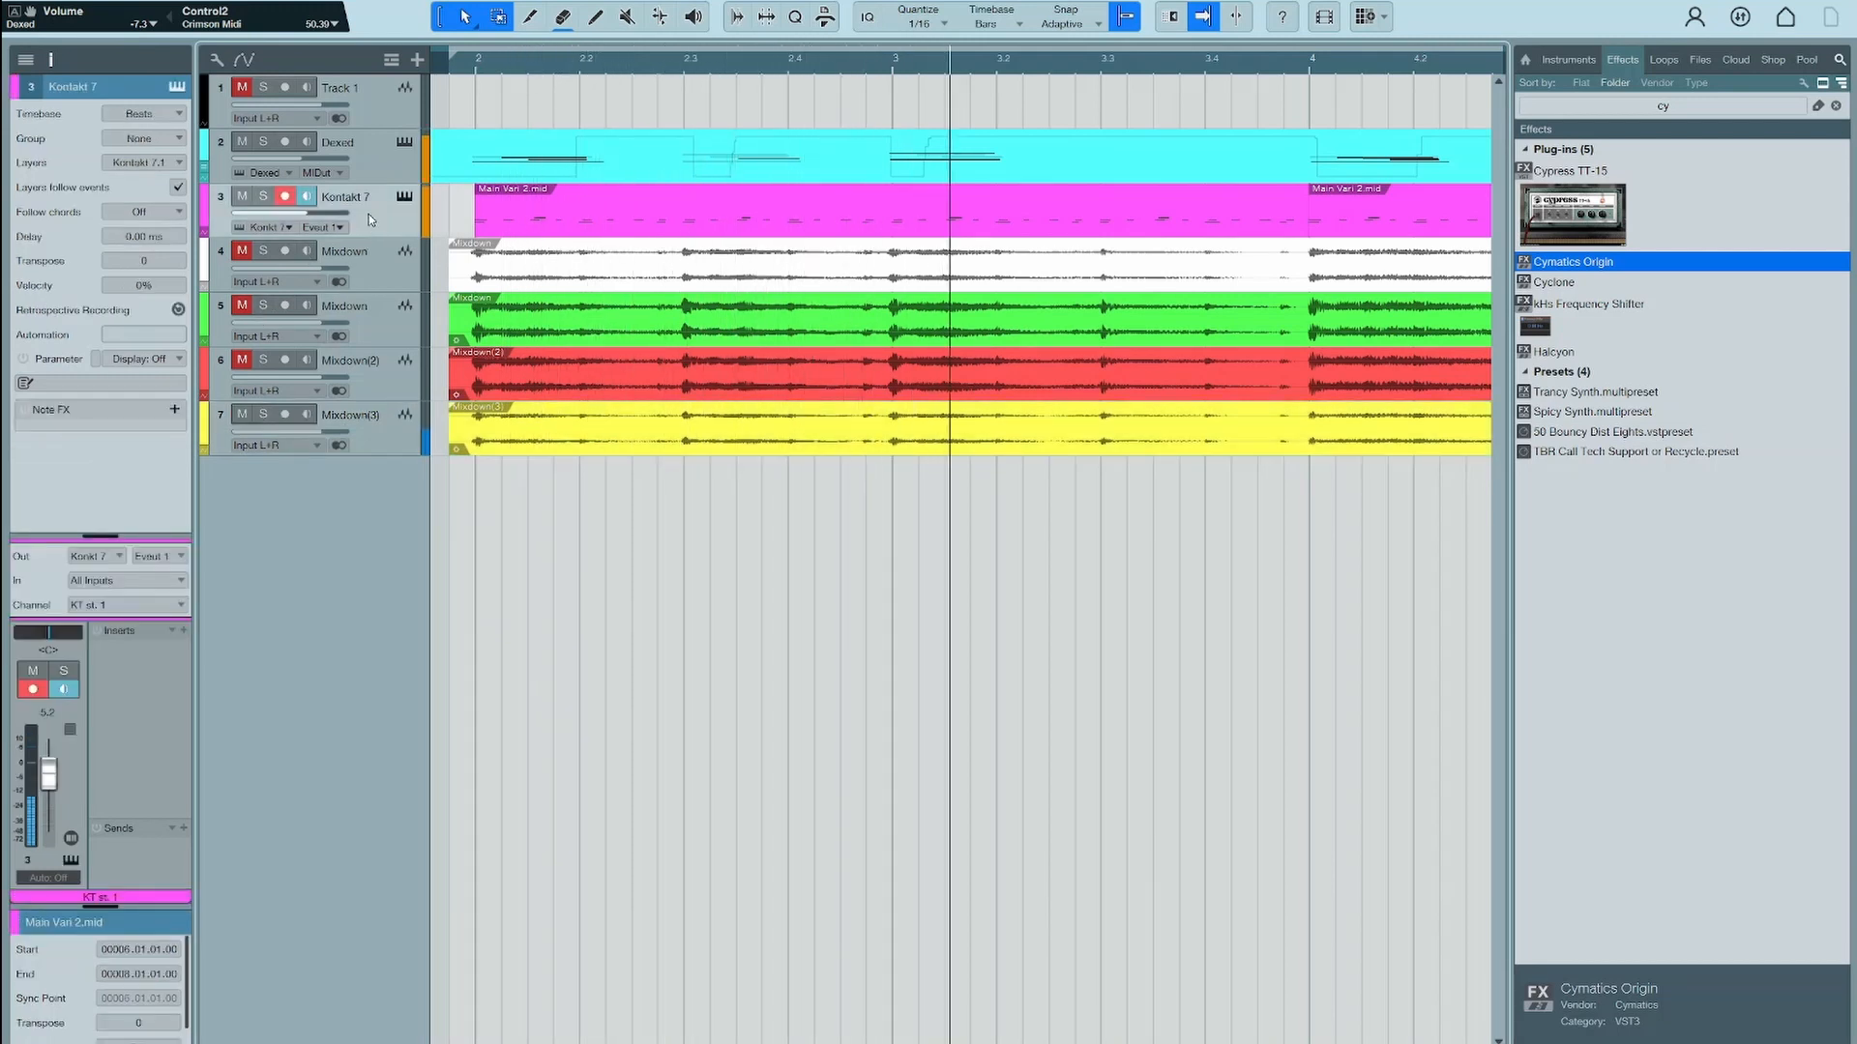
pyautogui.moveTo(290, 157); pyautogui.dragTo(233, 183)
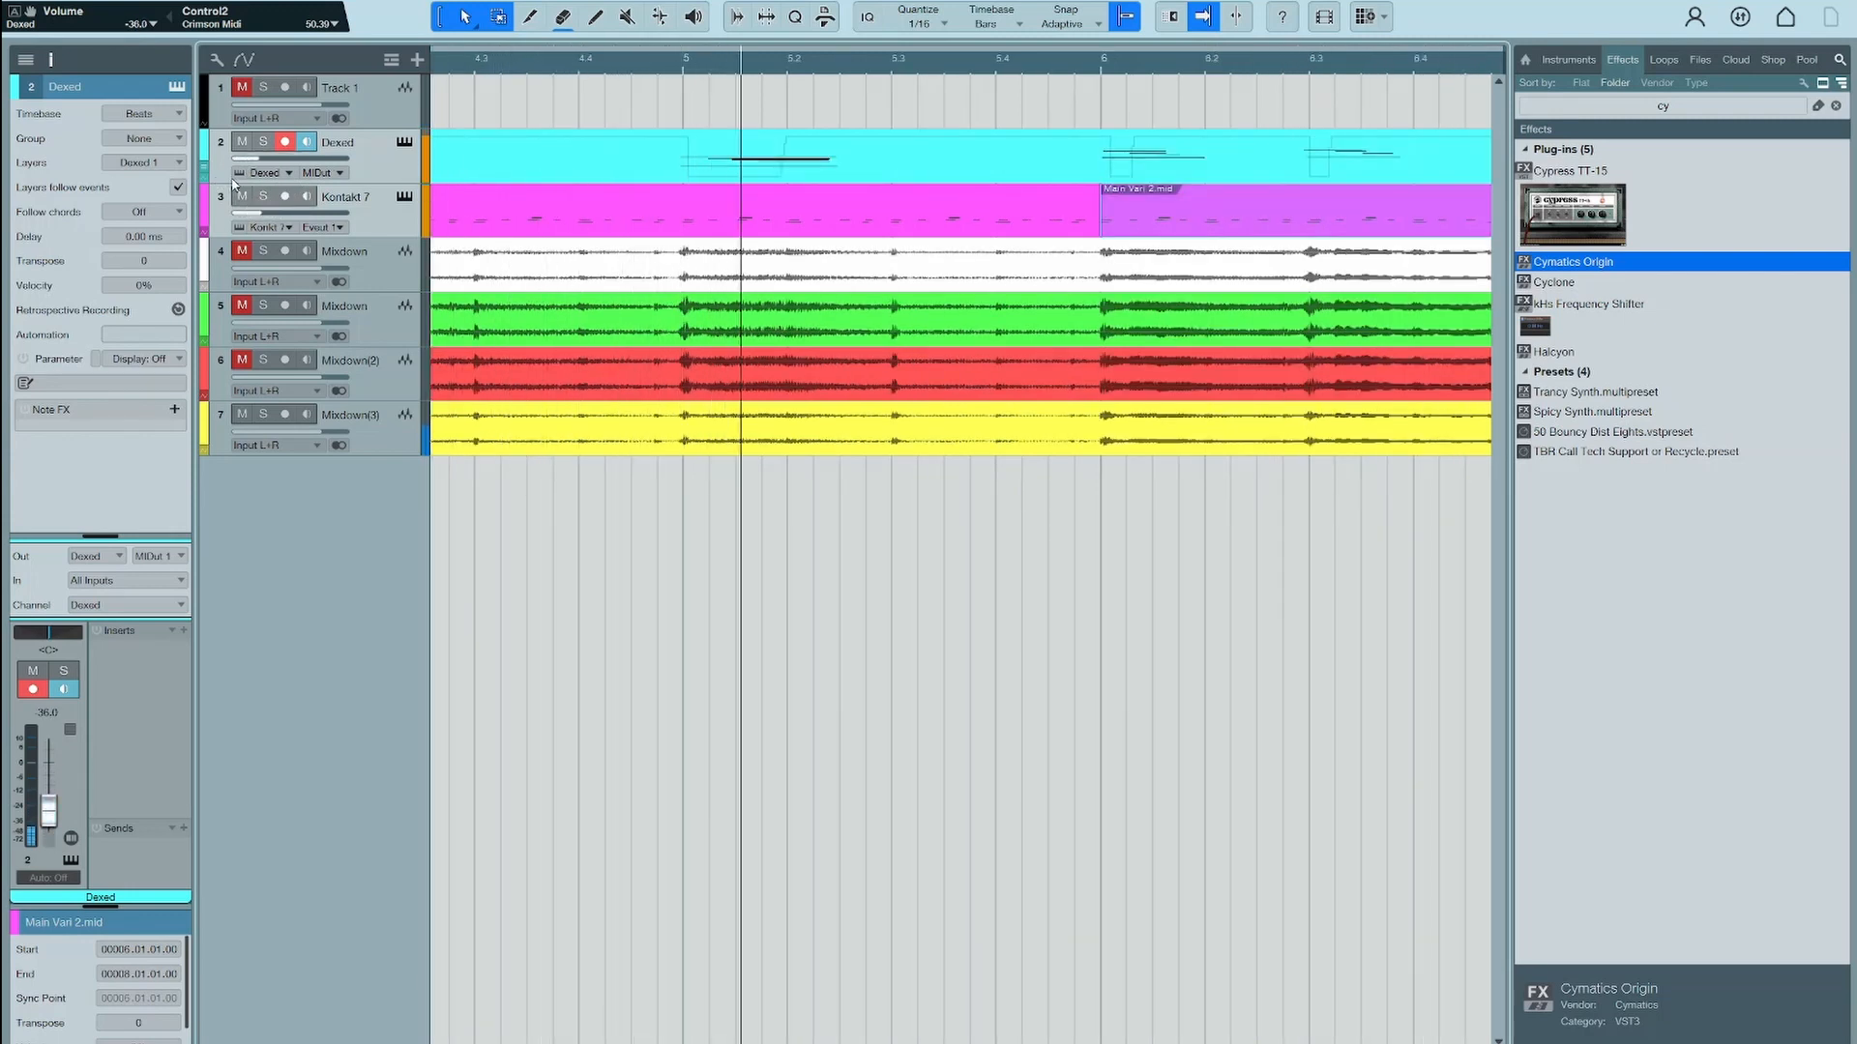
pyautogui.press('space')
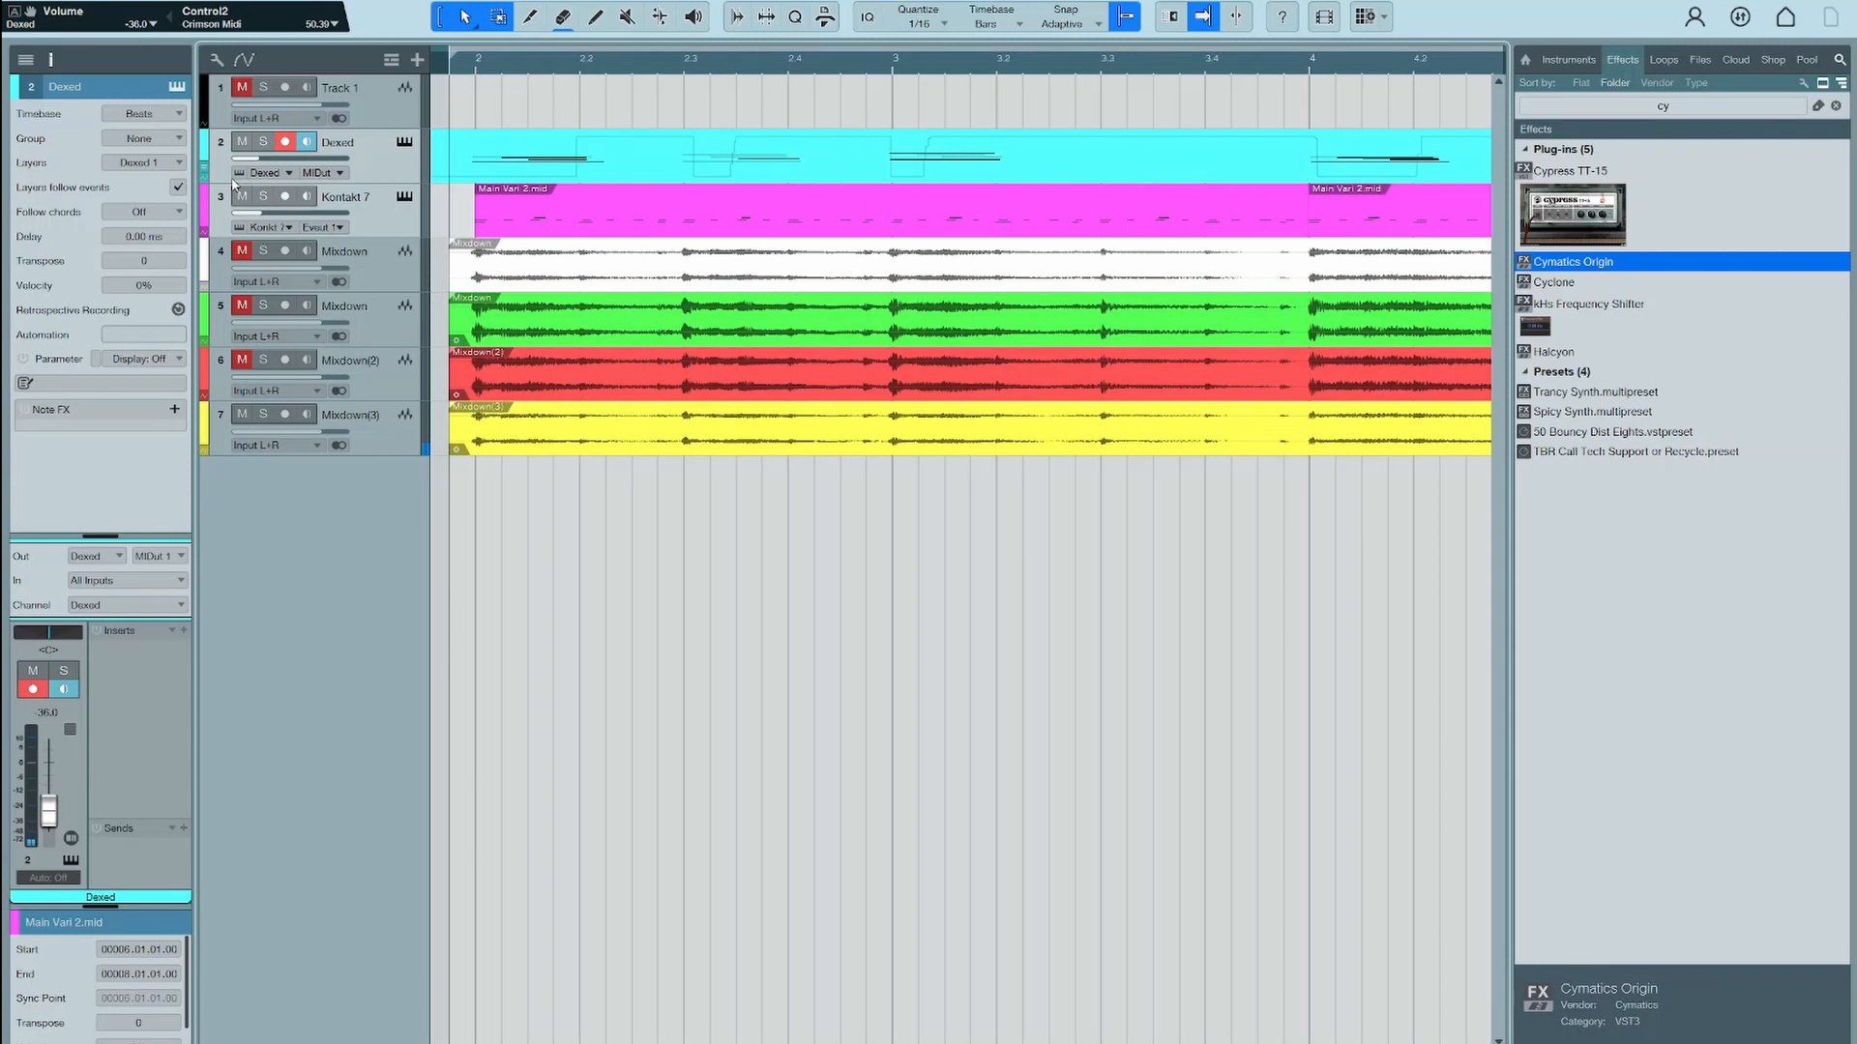
# Move the Mixdown(3) track directly below Kontakt 7, enlarge it and audition the layered tracks together
pyautogui.click(391, 232)
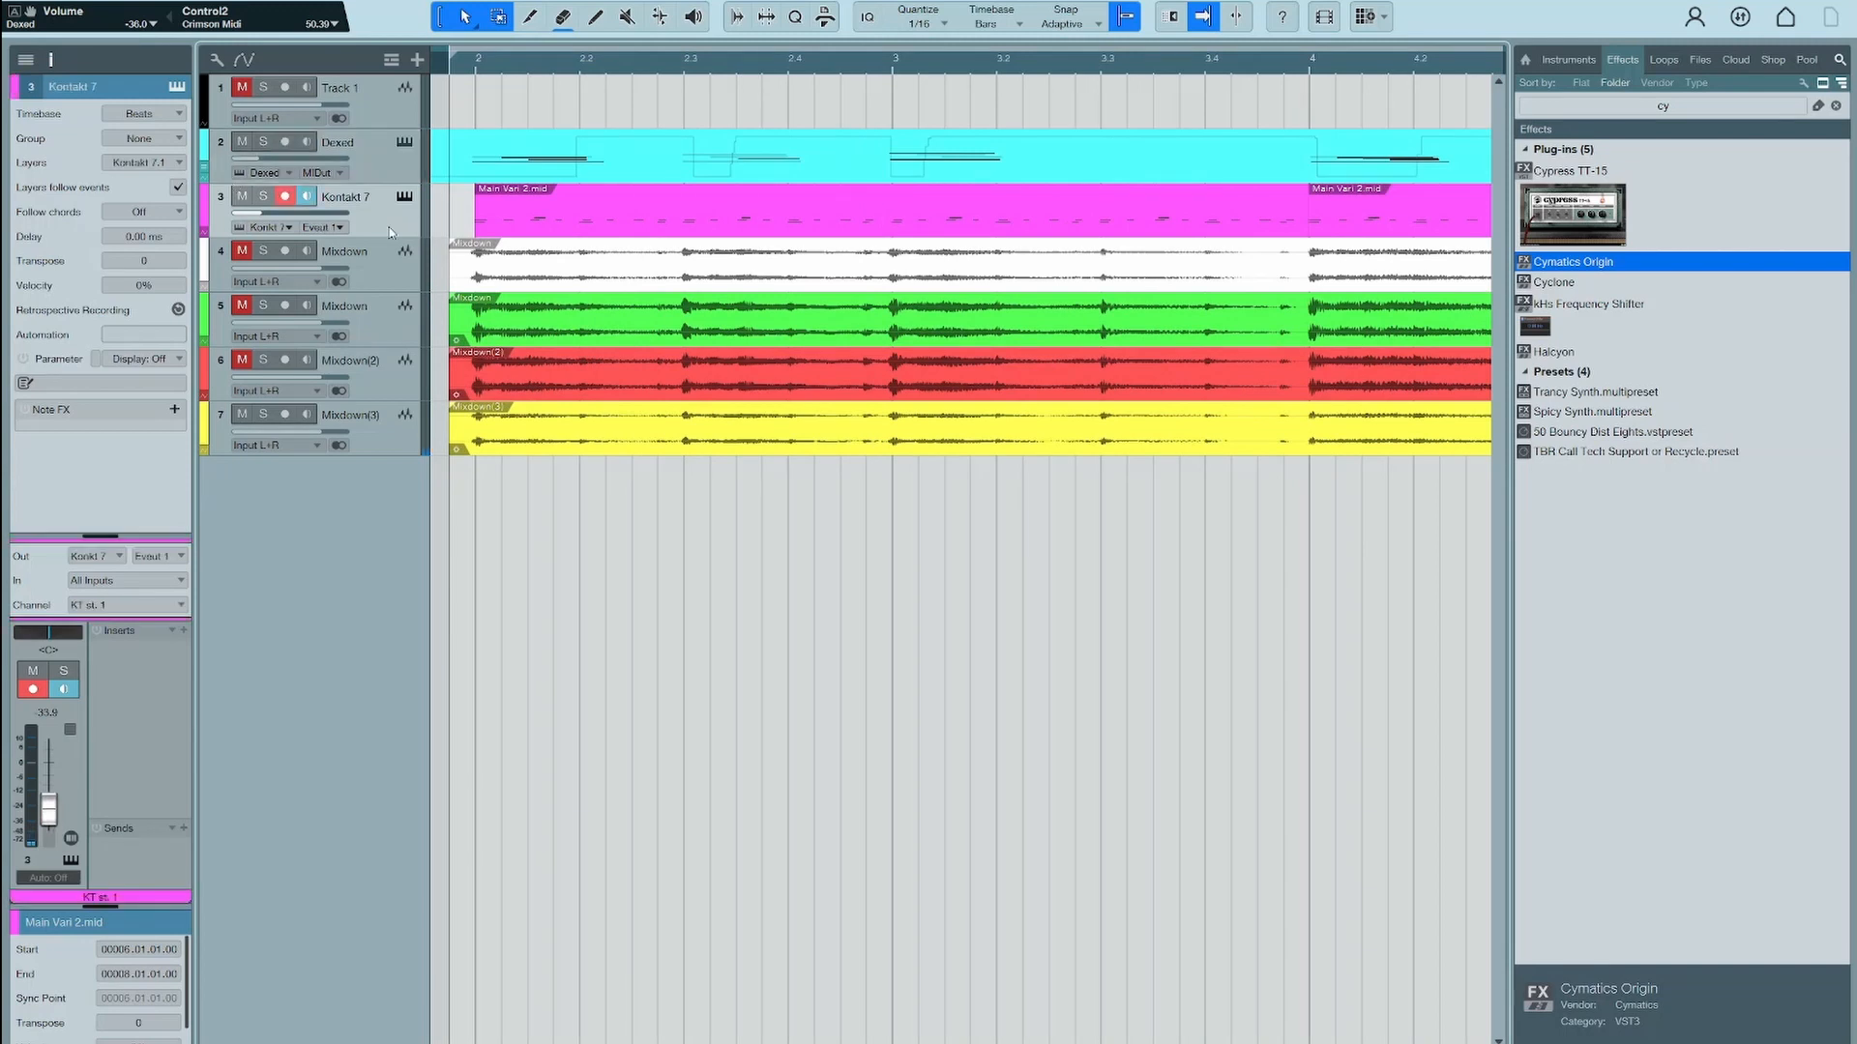
pyautogui.moveTo(394, 448)
pyautogui.mouseDown()
pyautogui.moveTo(358, 259)
pyautogui.moveTo(411, 348)
pyautogui.moveTo(368, 432)
pyautogui.mouseUp()
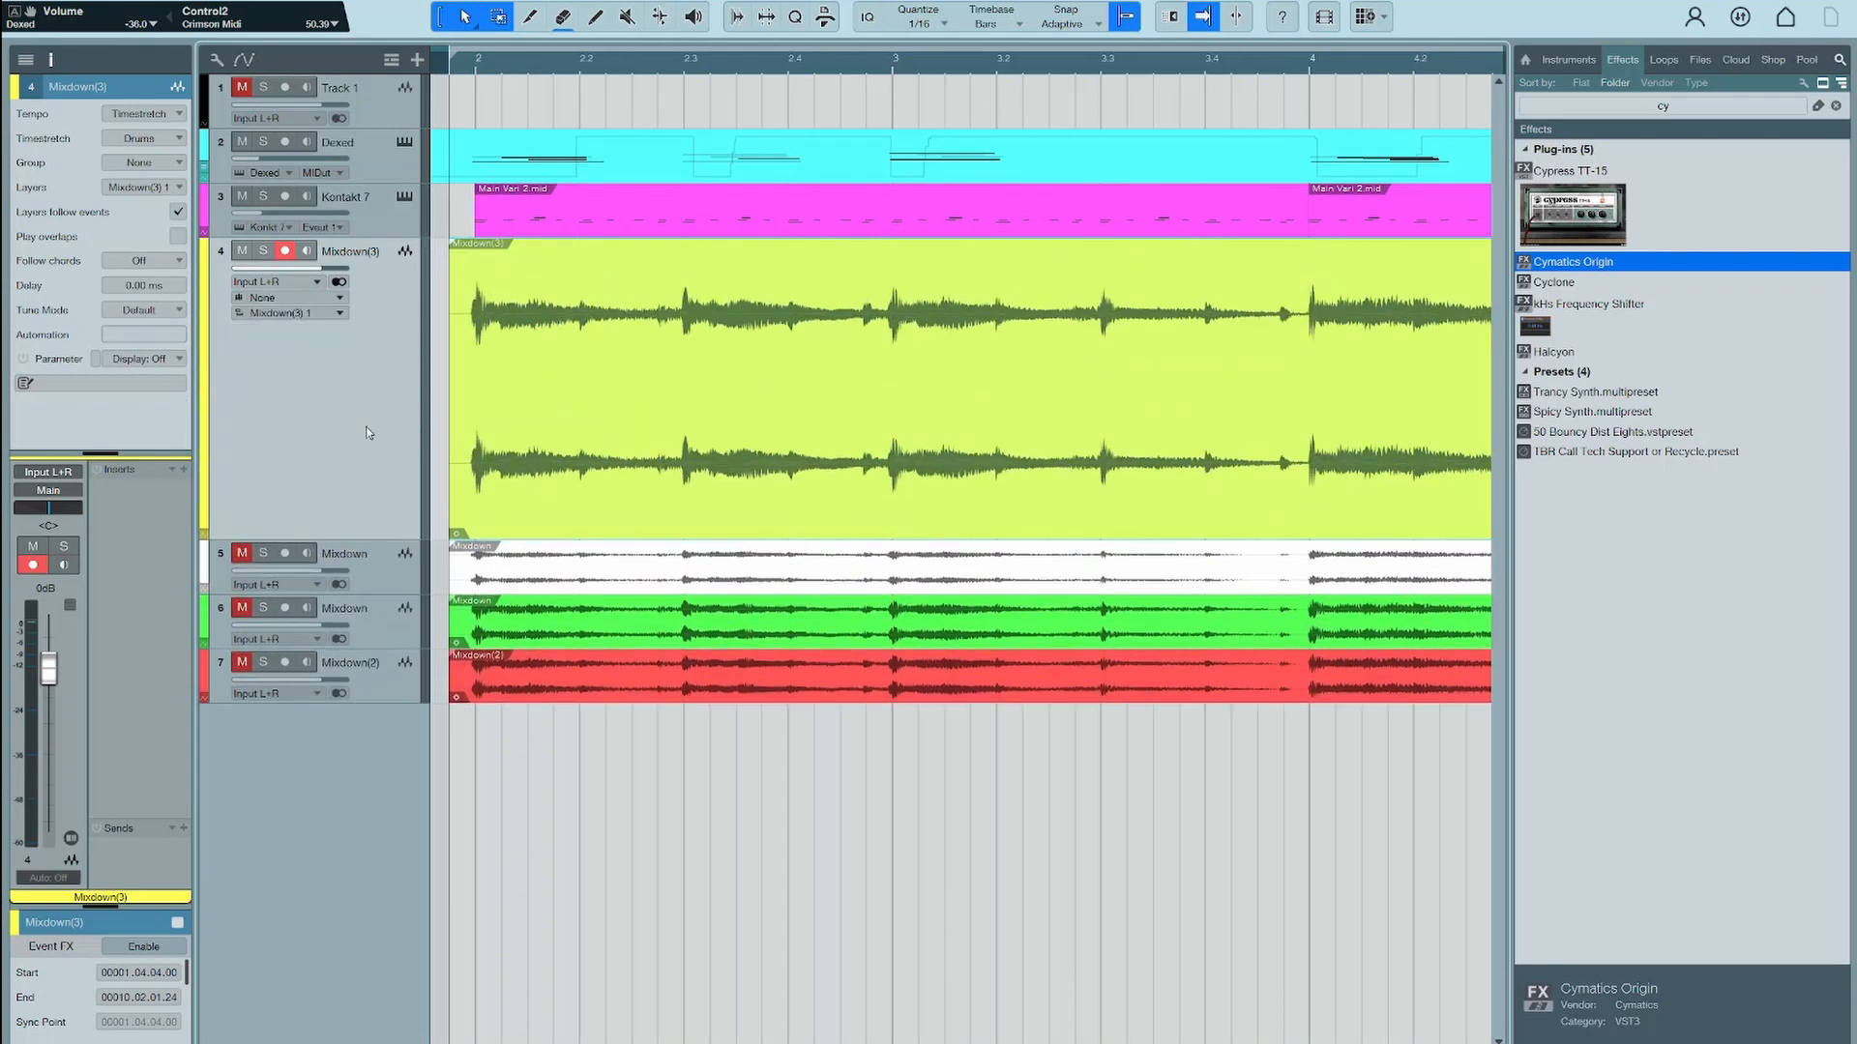
pyautogui.press('space')
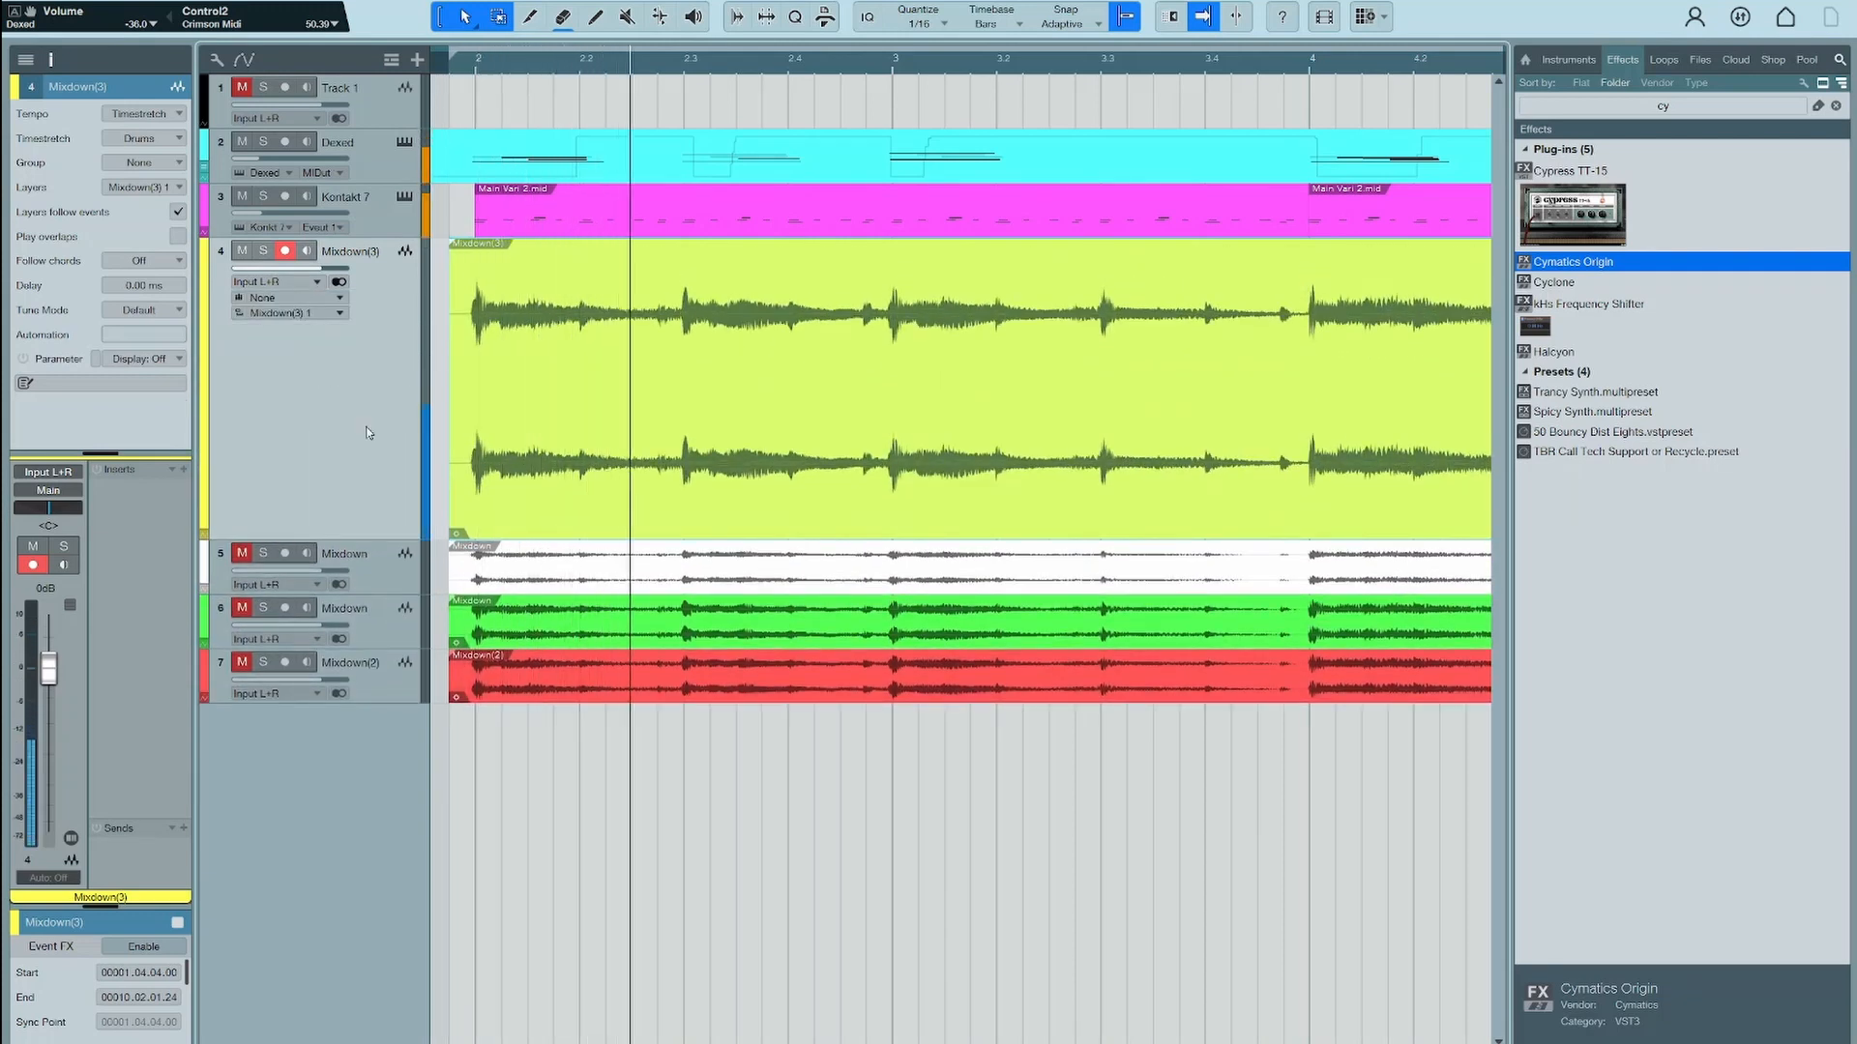
pyautogui.press('space')
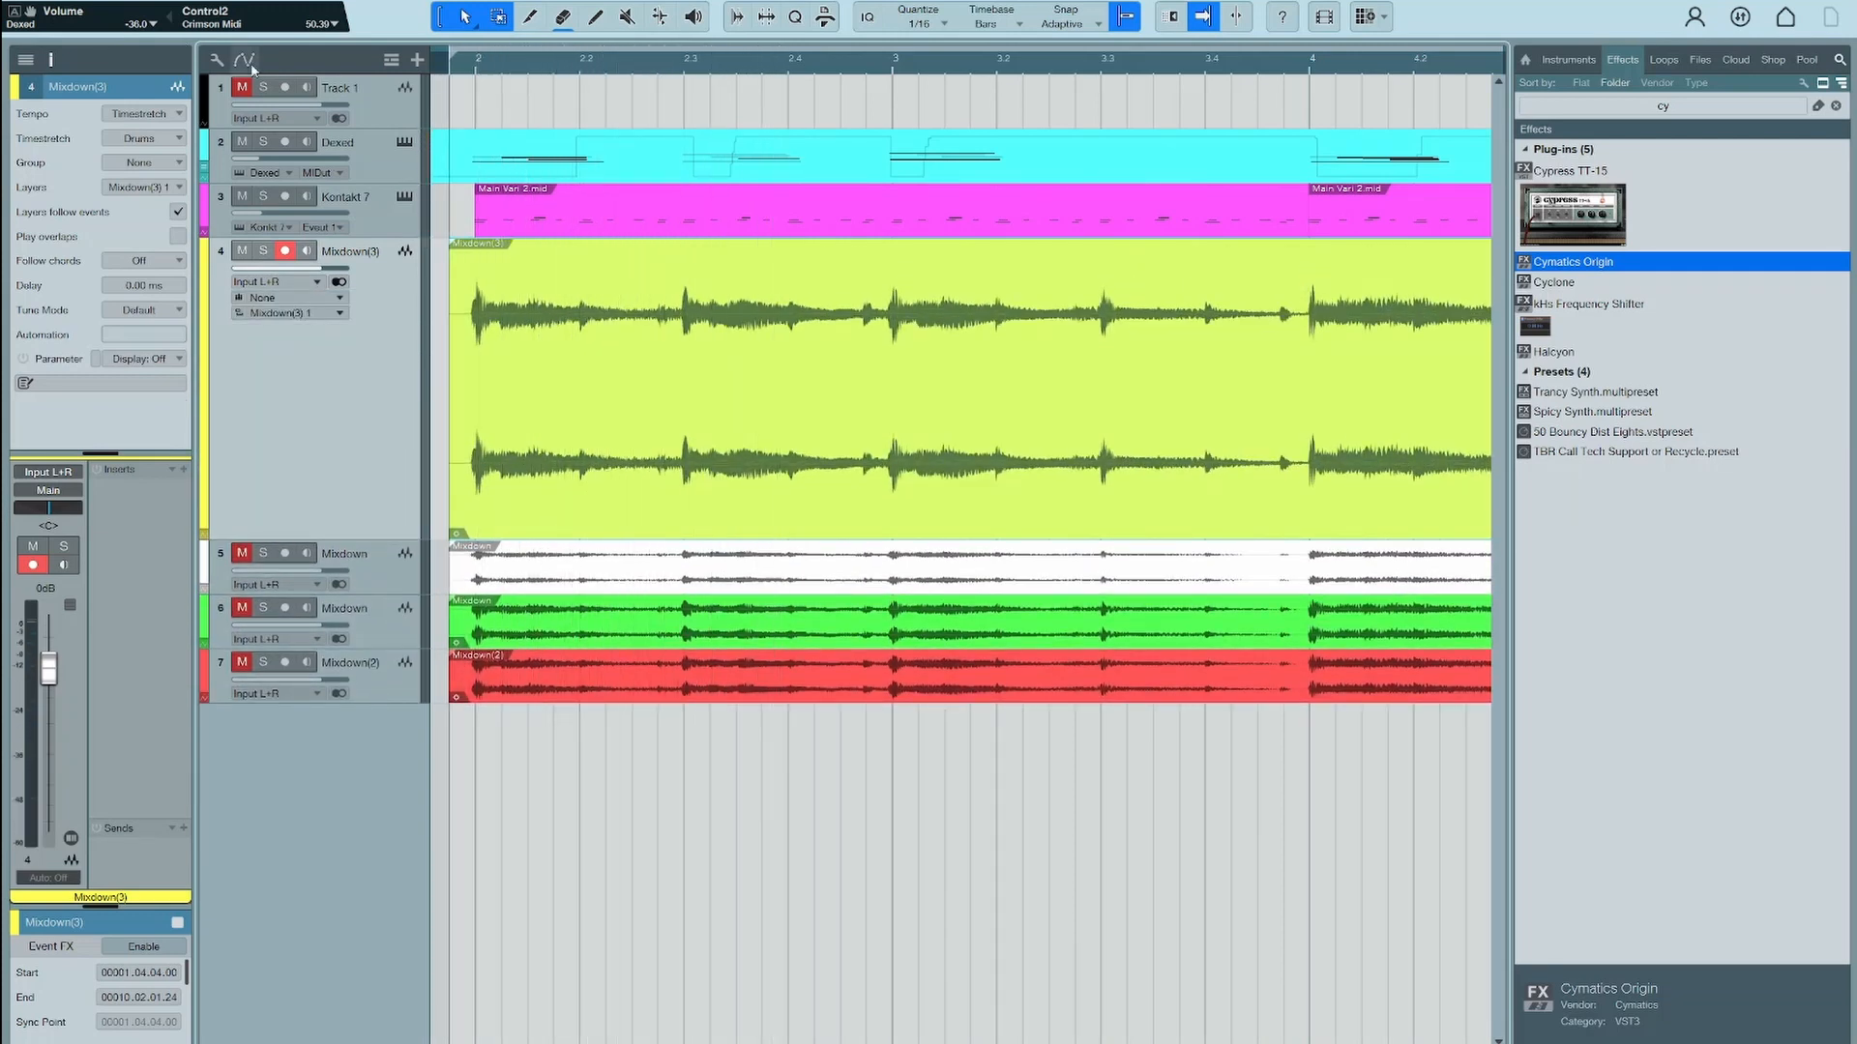
# Copy the Pitch Drift effect from Track 1 to the Dexed track and close its plug-in window
pyautogui.click(406, 175)
pyautogui.click(388, 116)
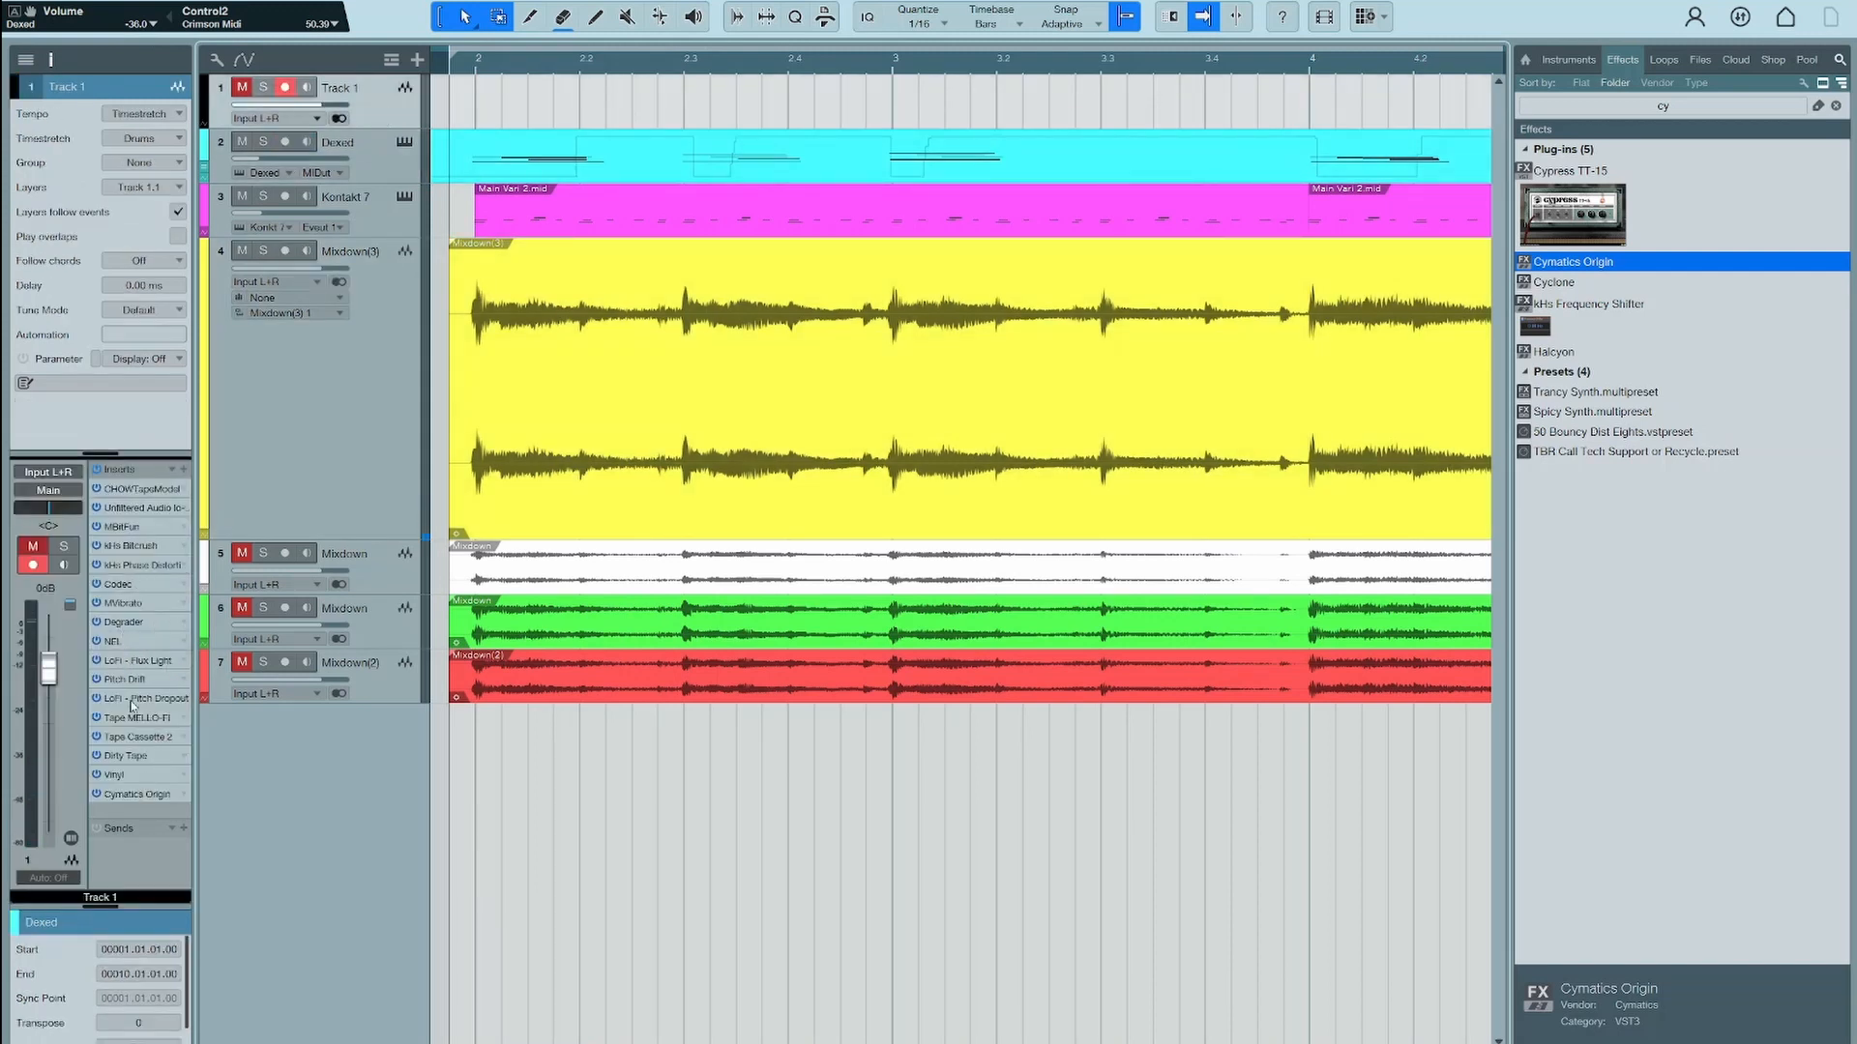
pyautogui.moveTo(129, 682); pyautogui.dragTo(425, 243)
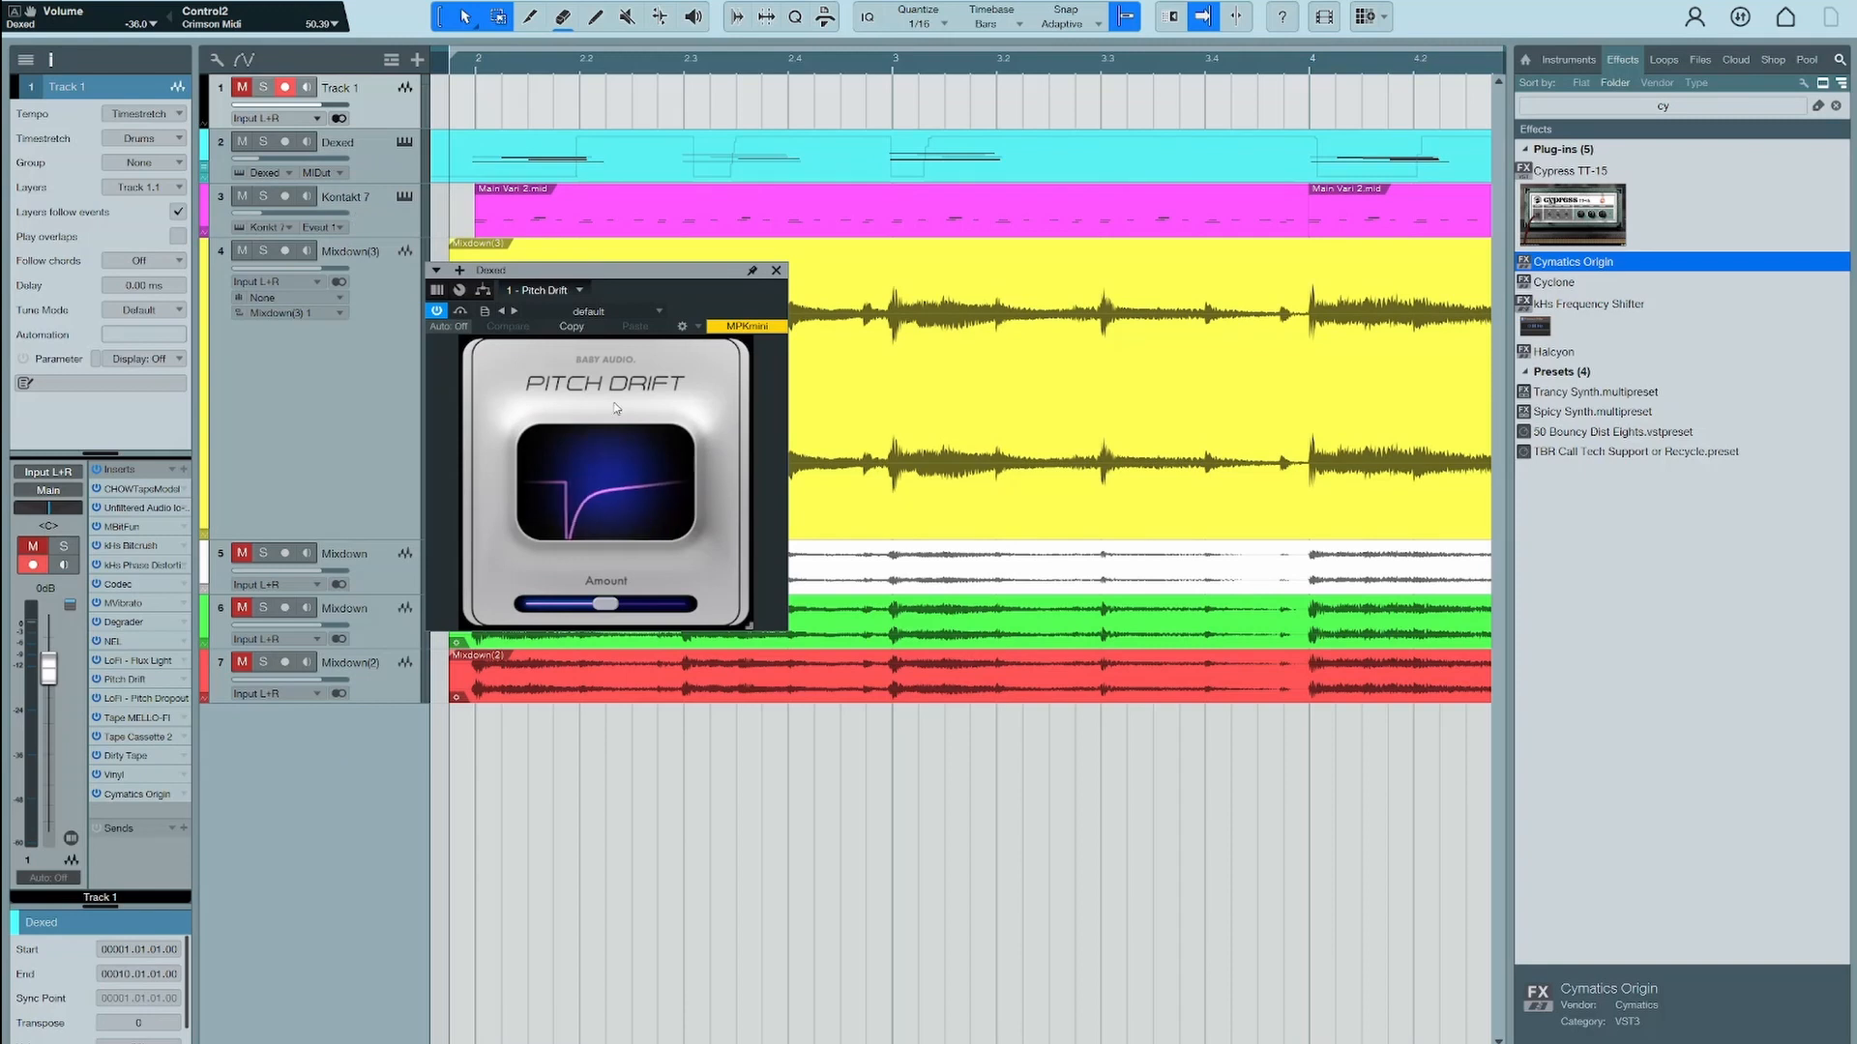
pyautogui.click(423, 390)
pyautogui.click(1145, 270)
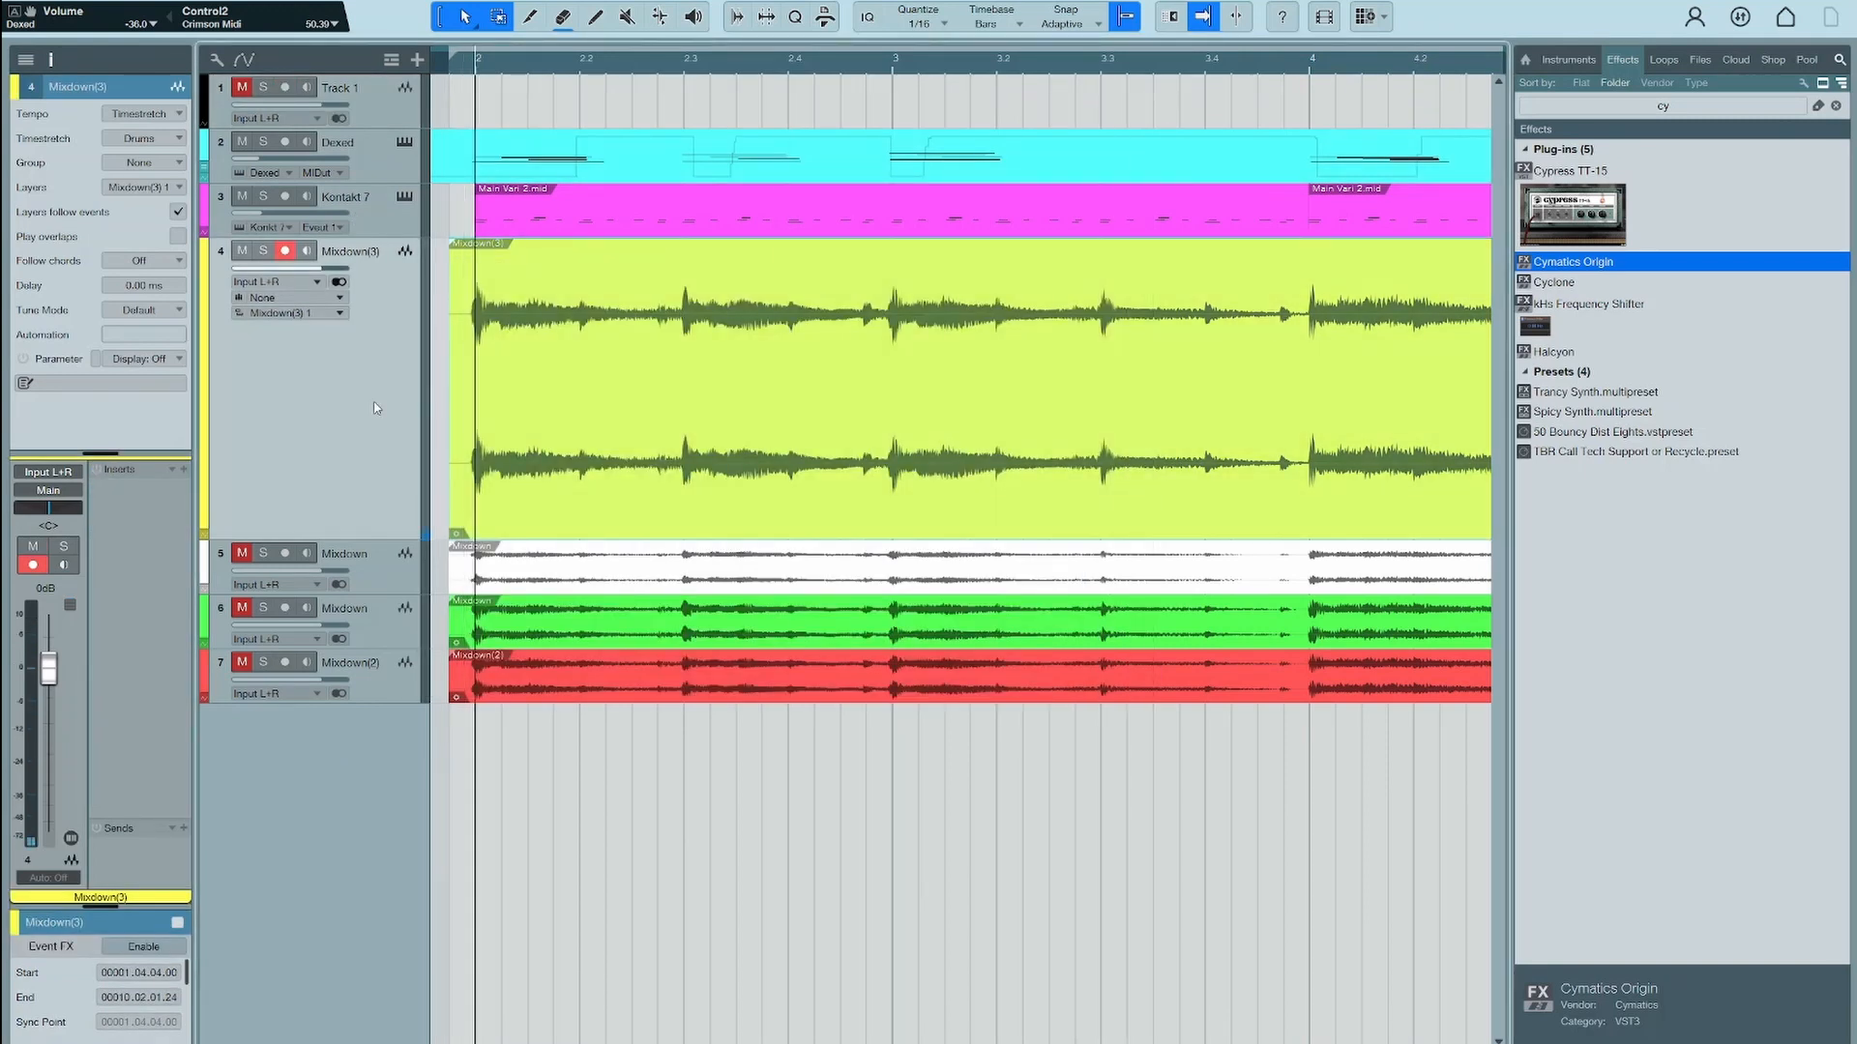
# Play the song and increase the Pitch Drift Amount on the Dexed track
pyautogui.press('space')
pyautogui.click(373, 158)
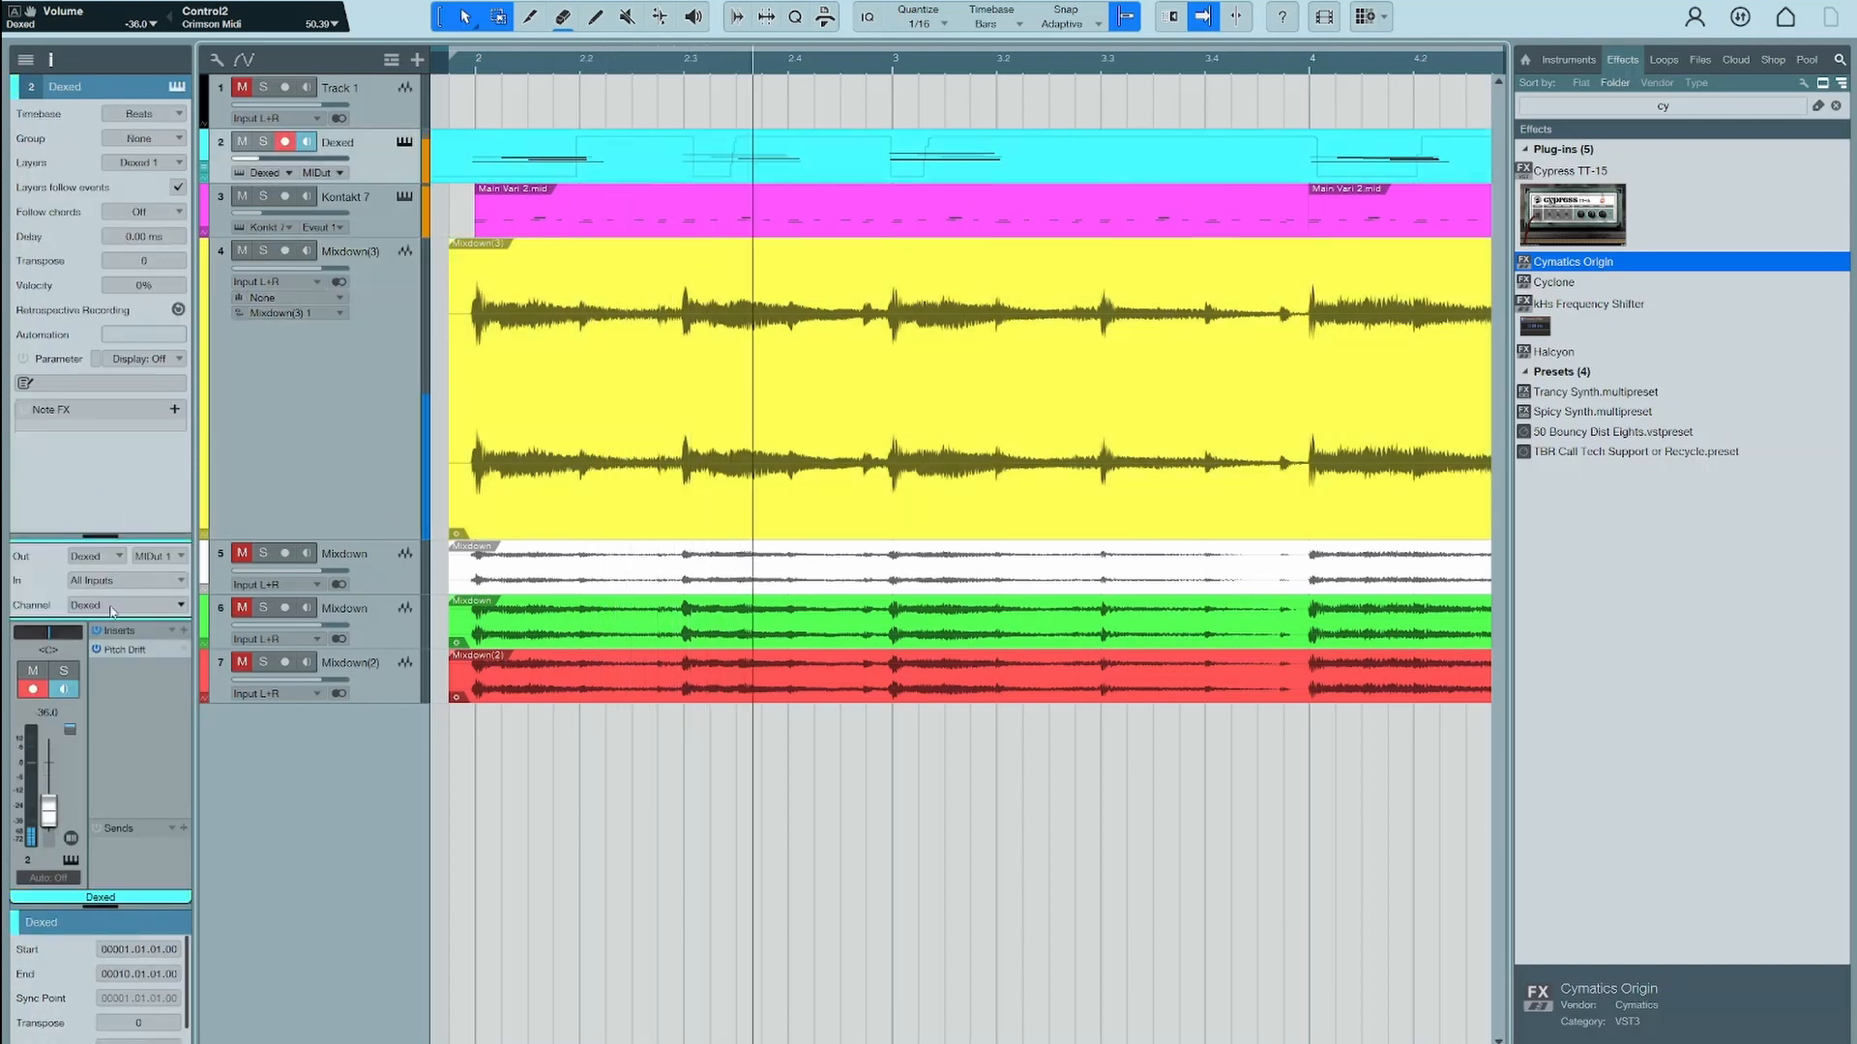
pyautogui.doubleClick(124, 650)
pyautogui.moveTo(609, 611); pyautogui.dragTo(645, 616)
# Raise the Dexed track's volume to -18.0 dB during playback and close the Pitch Drift window
pyautogui.moveTo(260, 160); pyautogui.dragTo(286, 166)
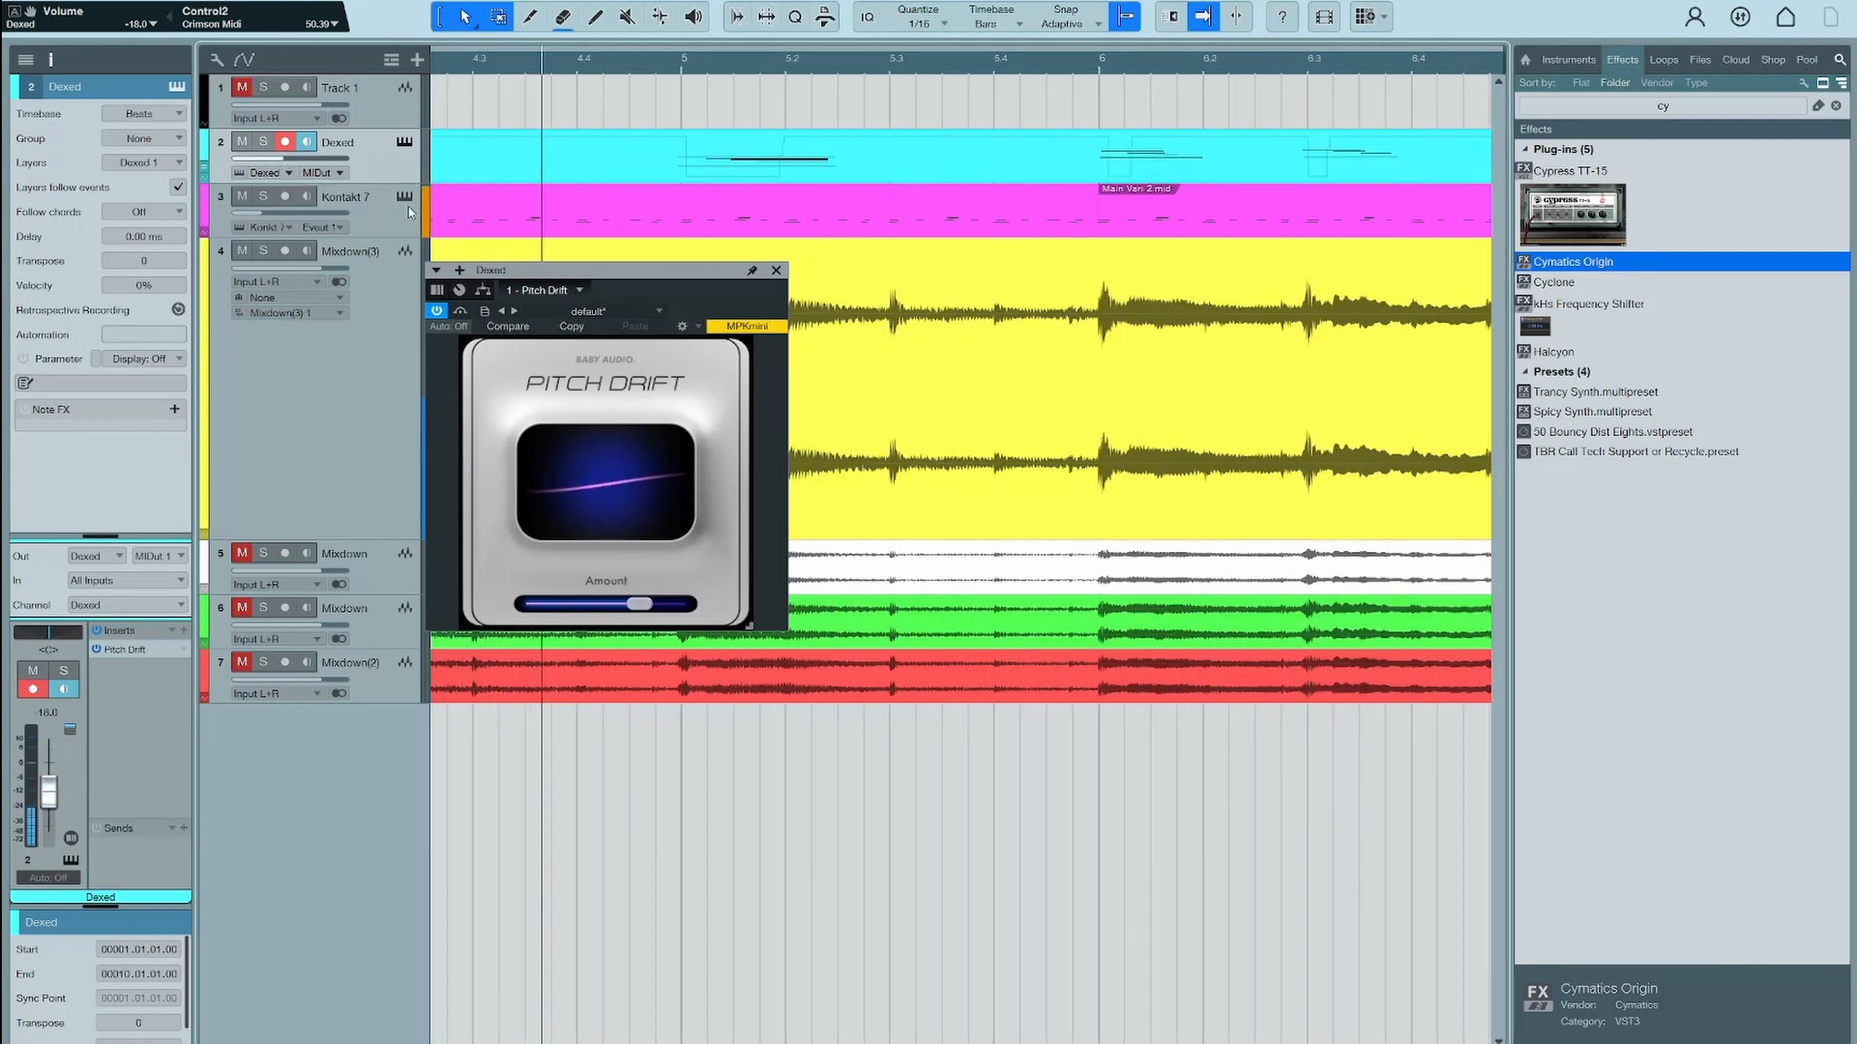
pyautogui.click(776, 271)
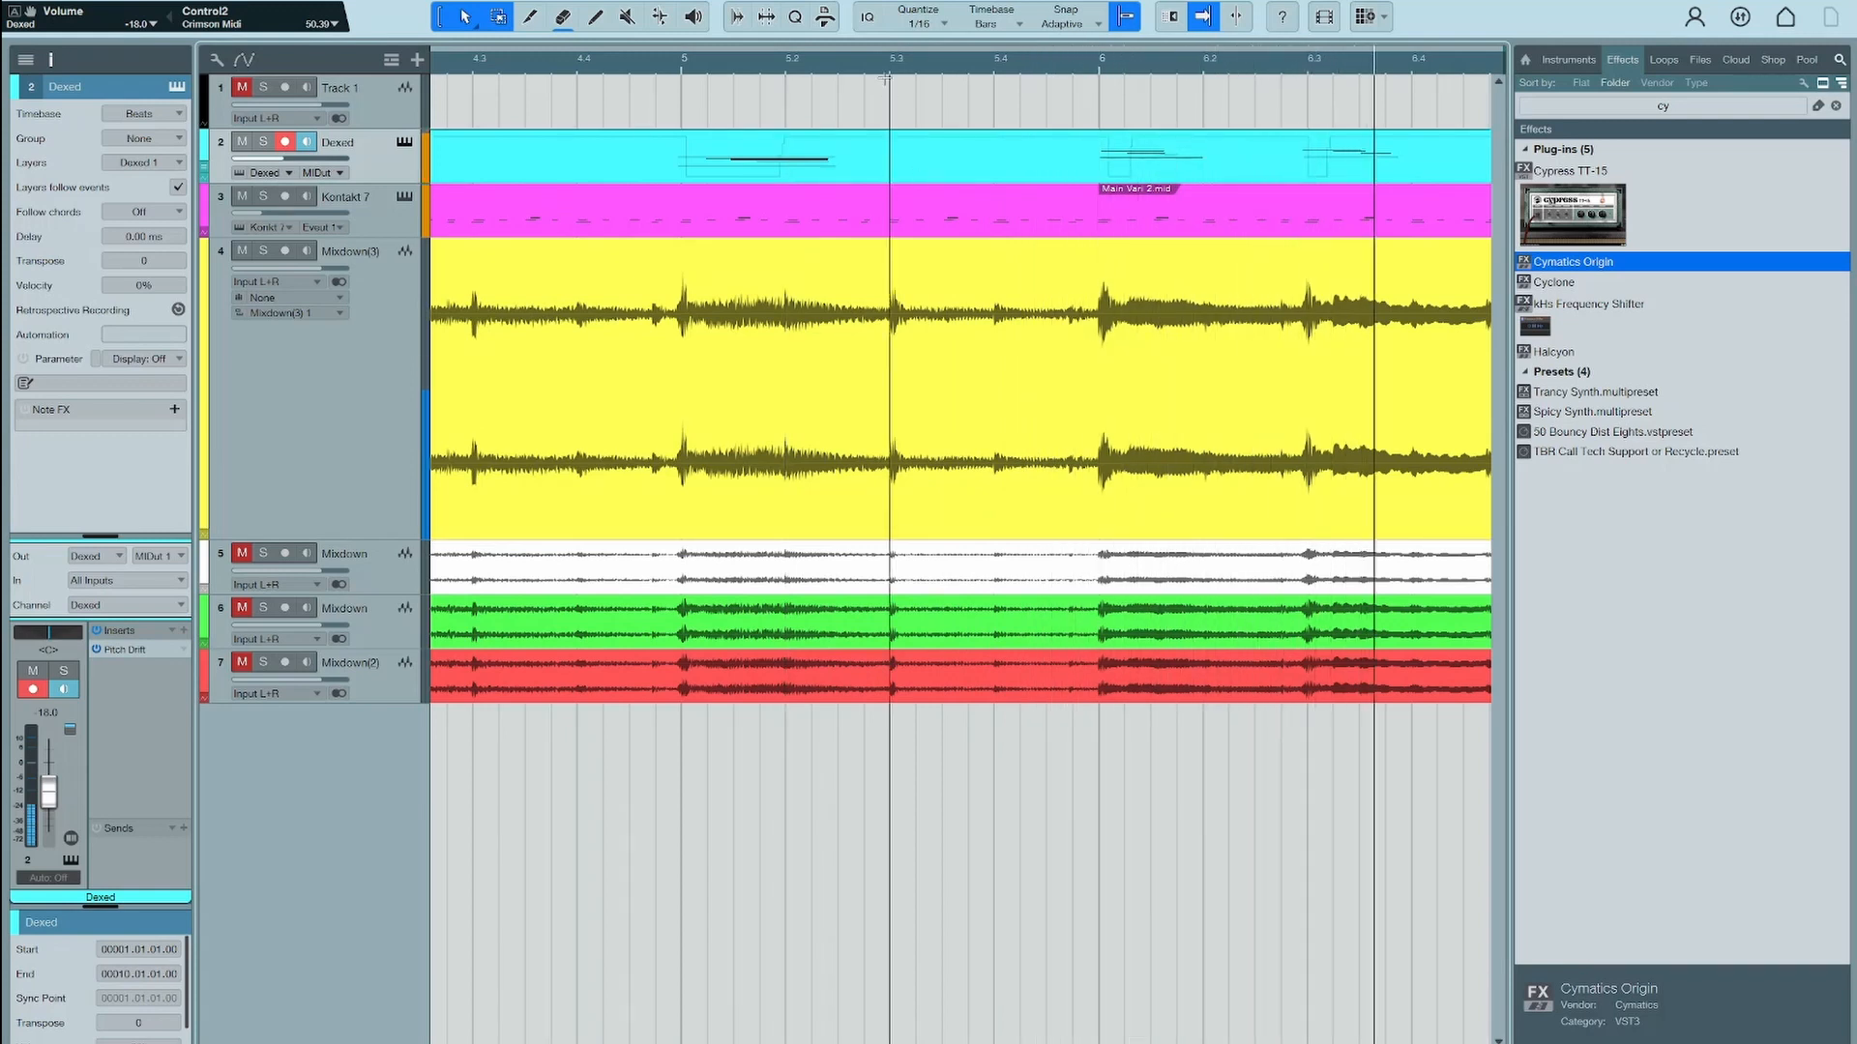
pyautogui.moveTo(852, 65); pyautogui.dragTo(842, 29)
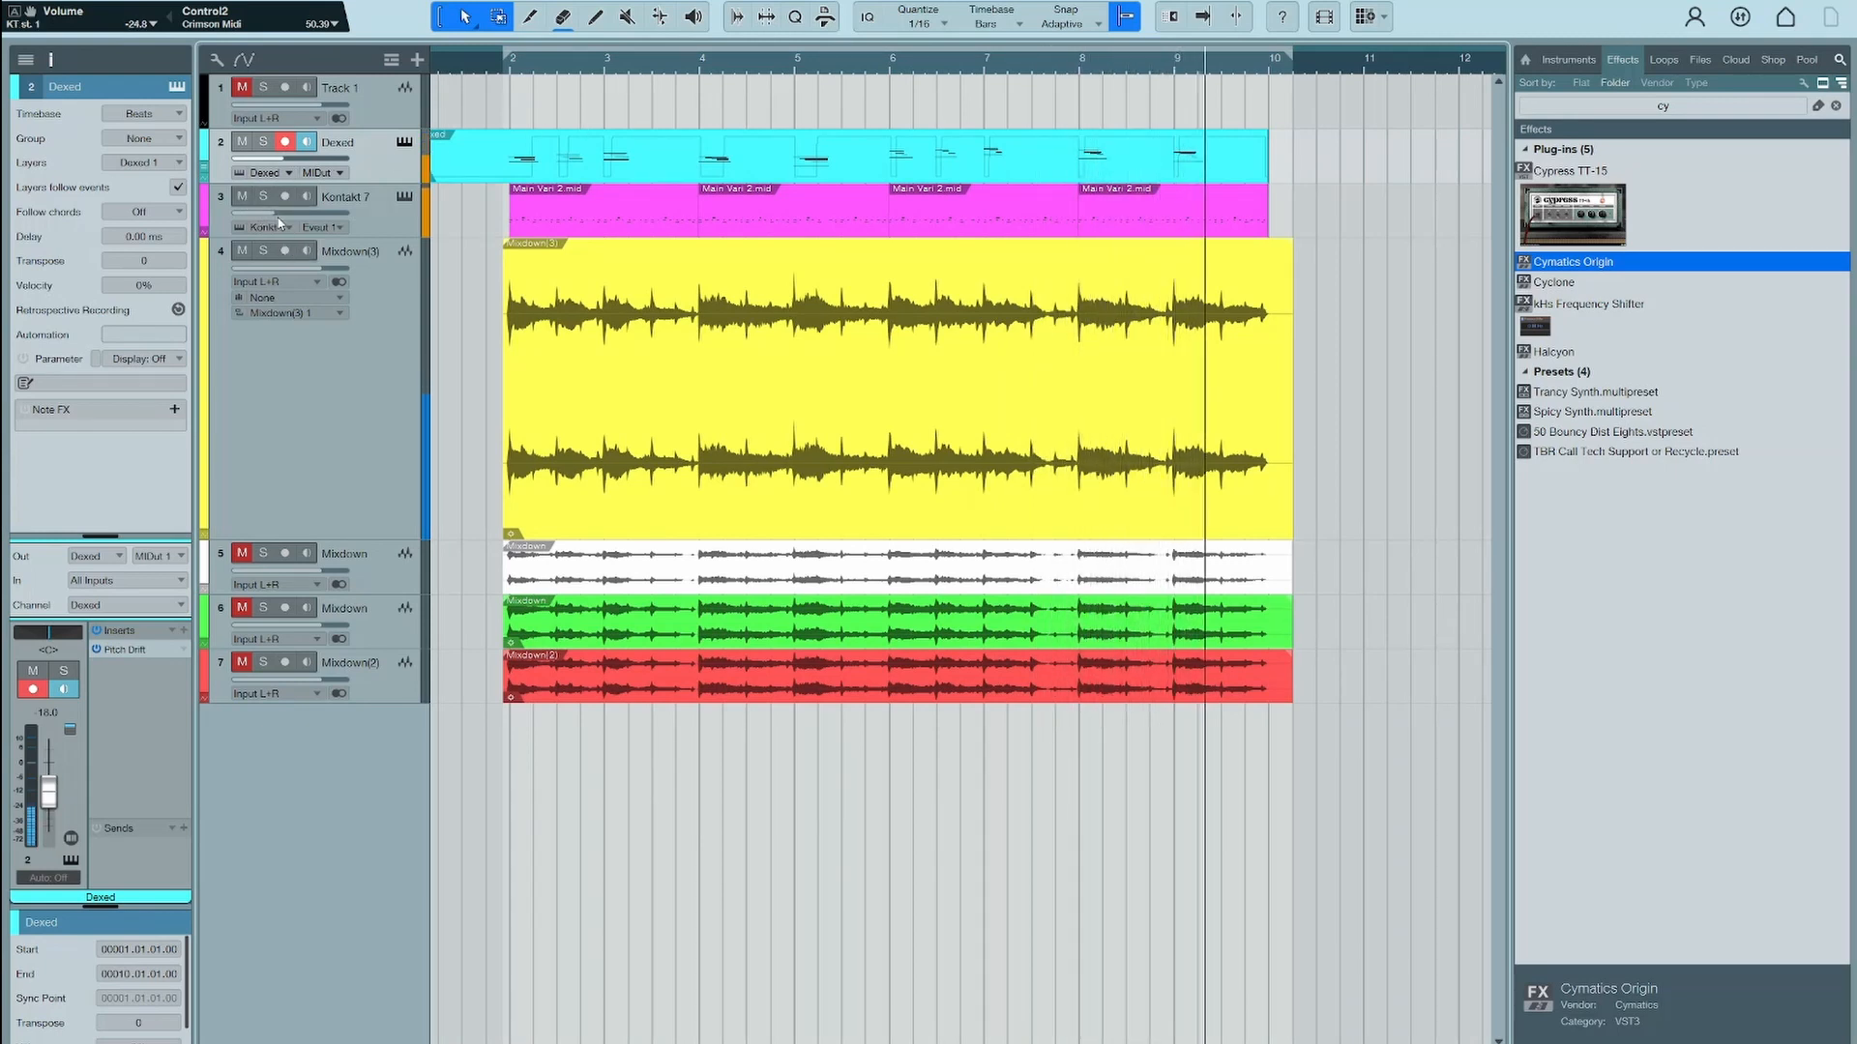
# Export a mixdown of the loop range as an Opus file at 32 kbps and 48.0 kHz
pyautogui.press('space')
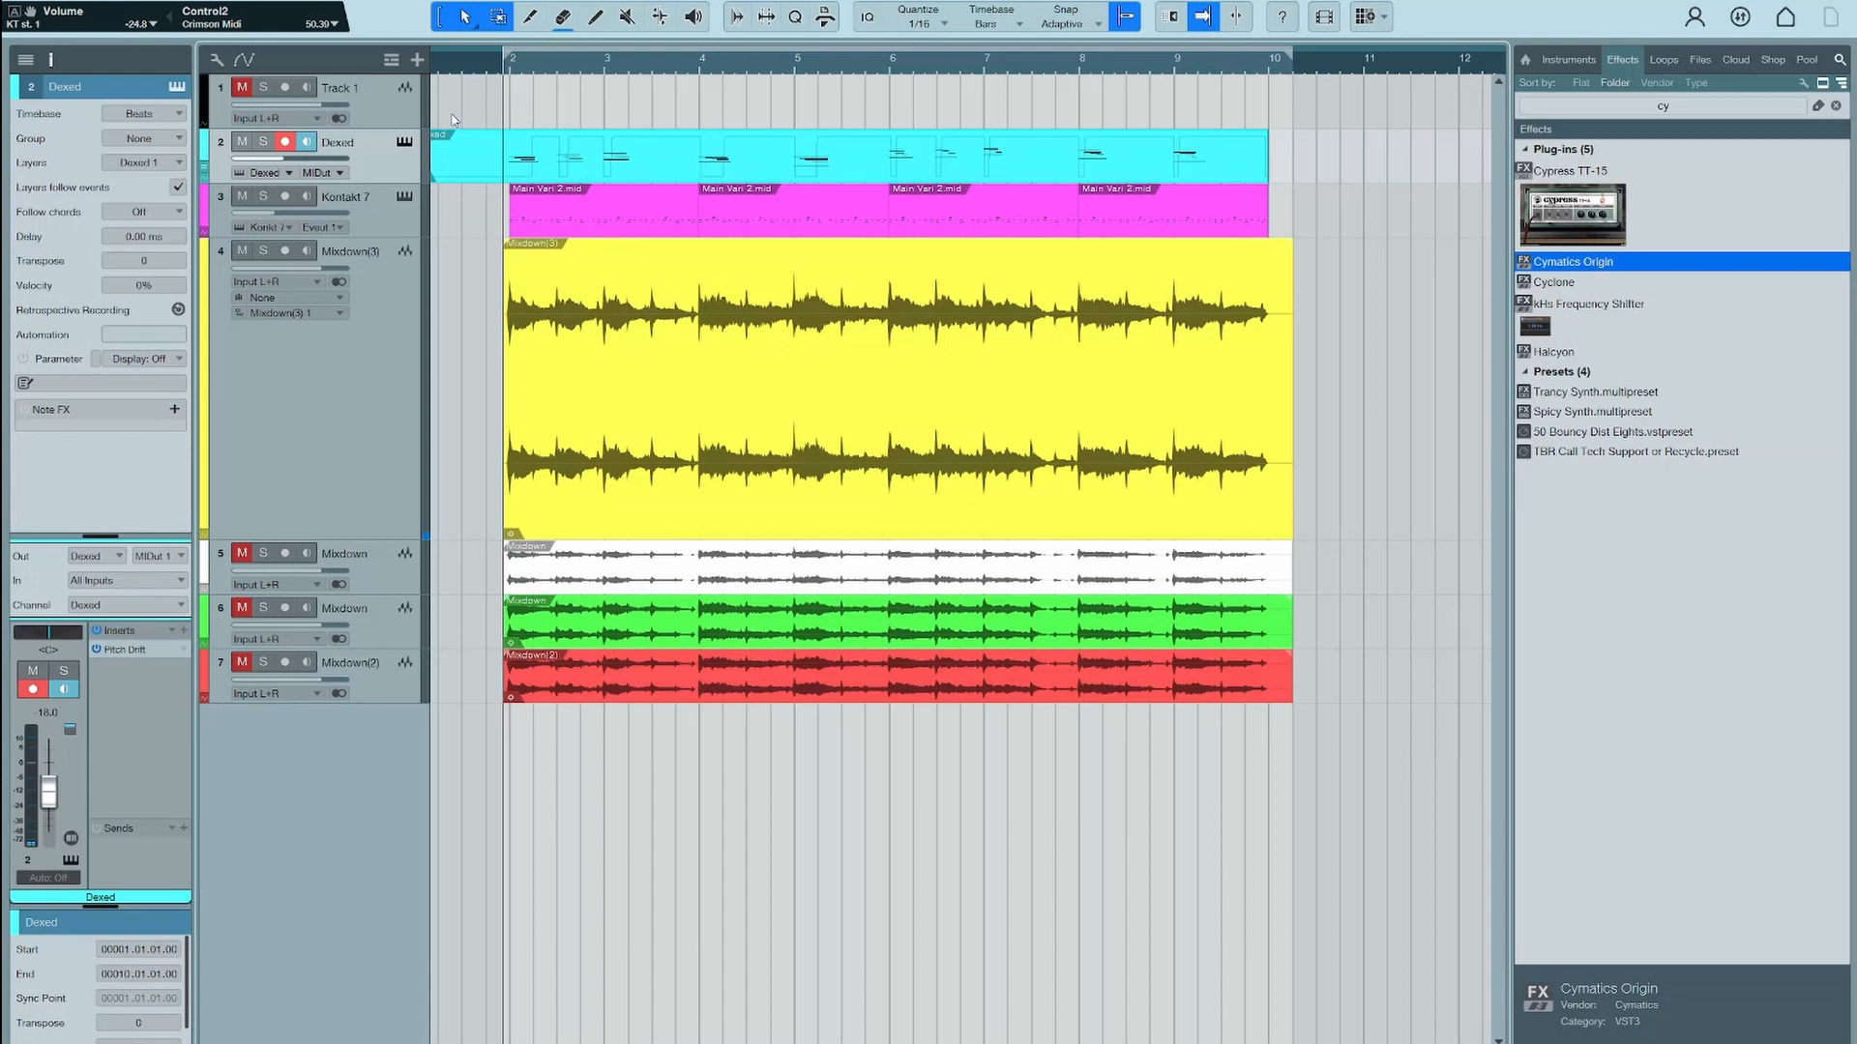
pyautogui.press('space')
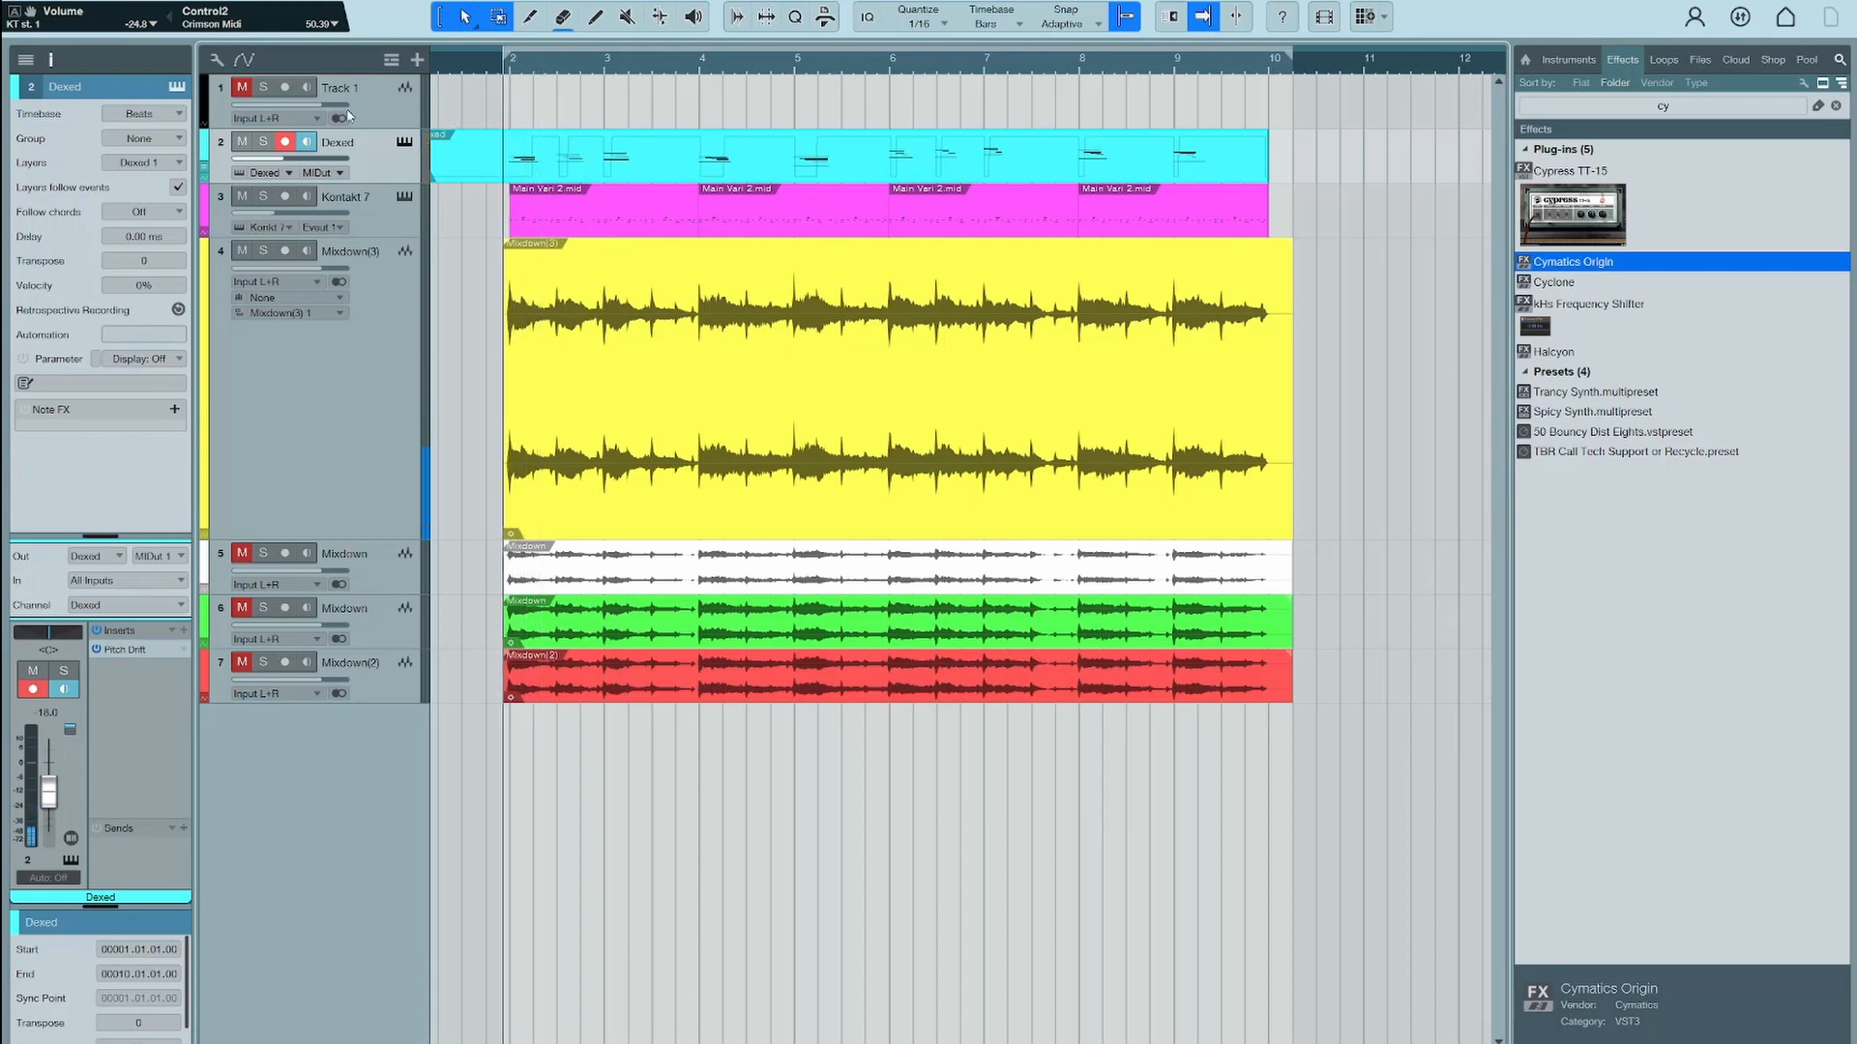
pyautogui.click(87, 3)
pyautogui.click(123, 48)
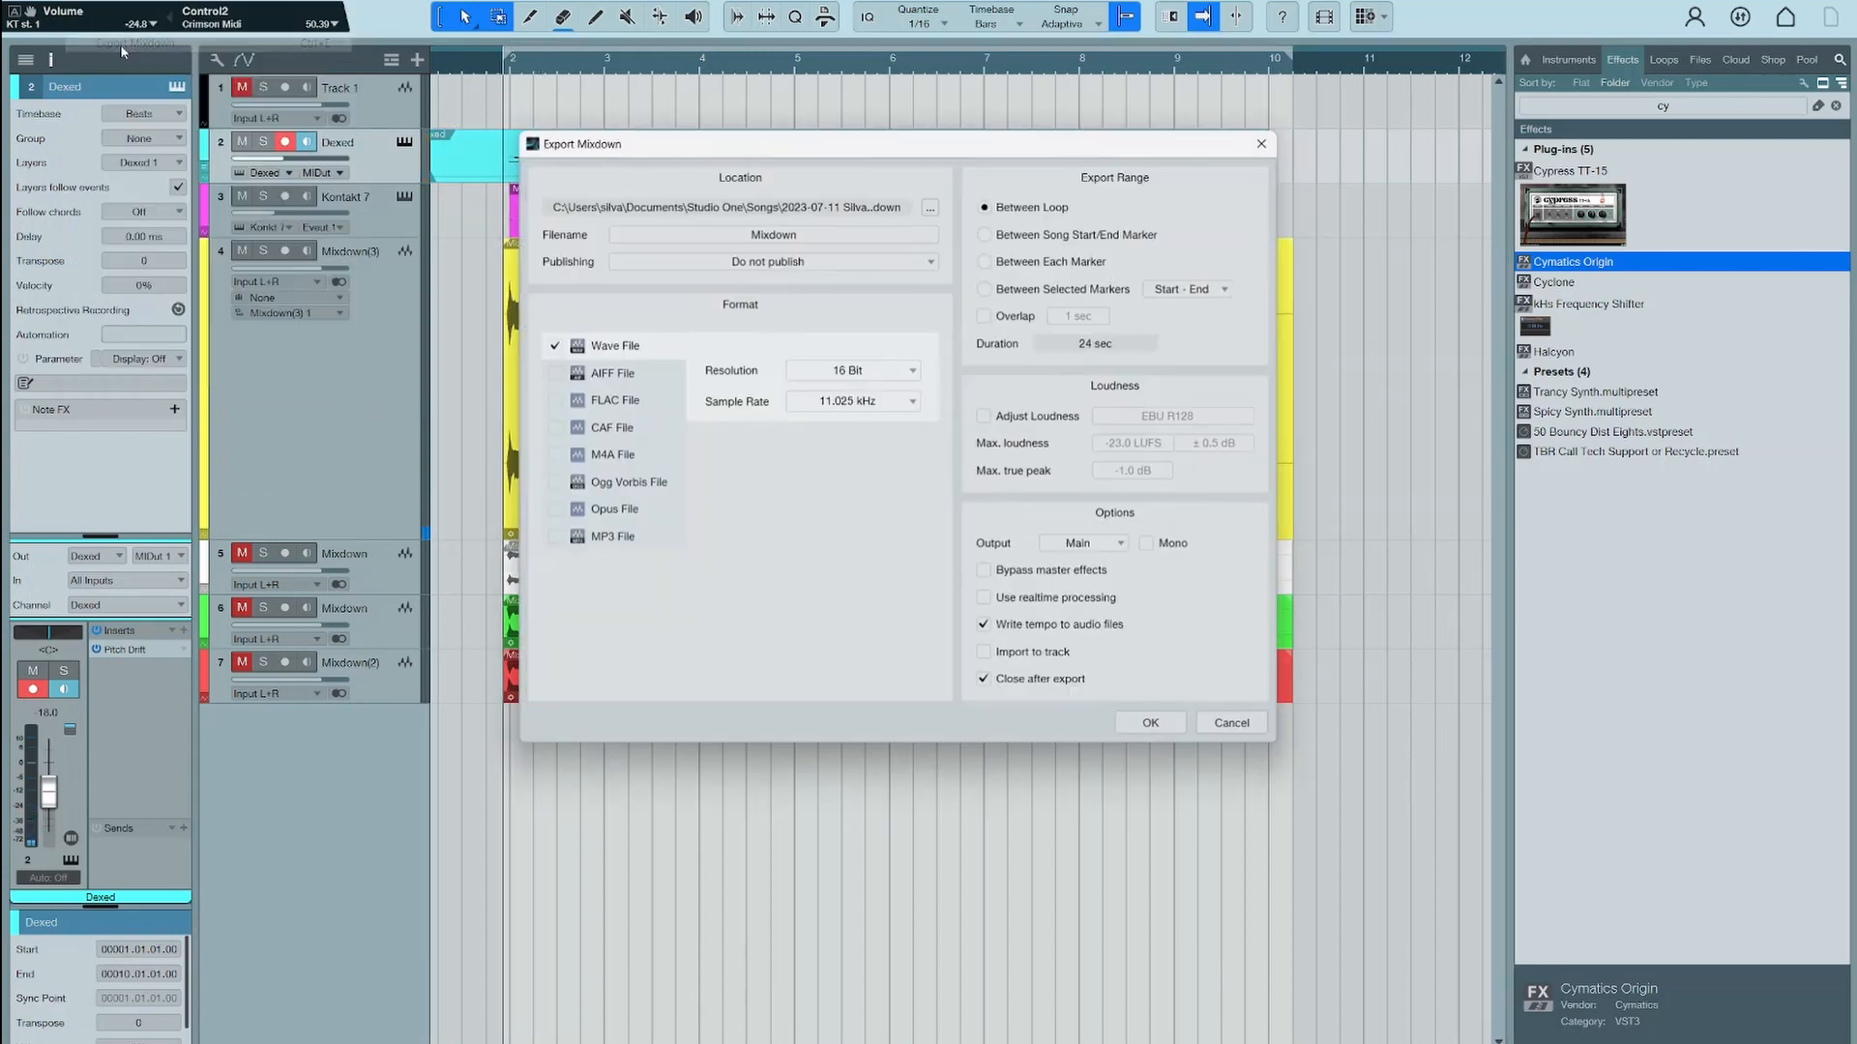
pyautogui.click(599, 509)
pyautogui.click(851, 370)
pyautogui.click(891, 391)
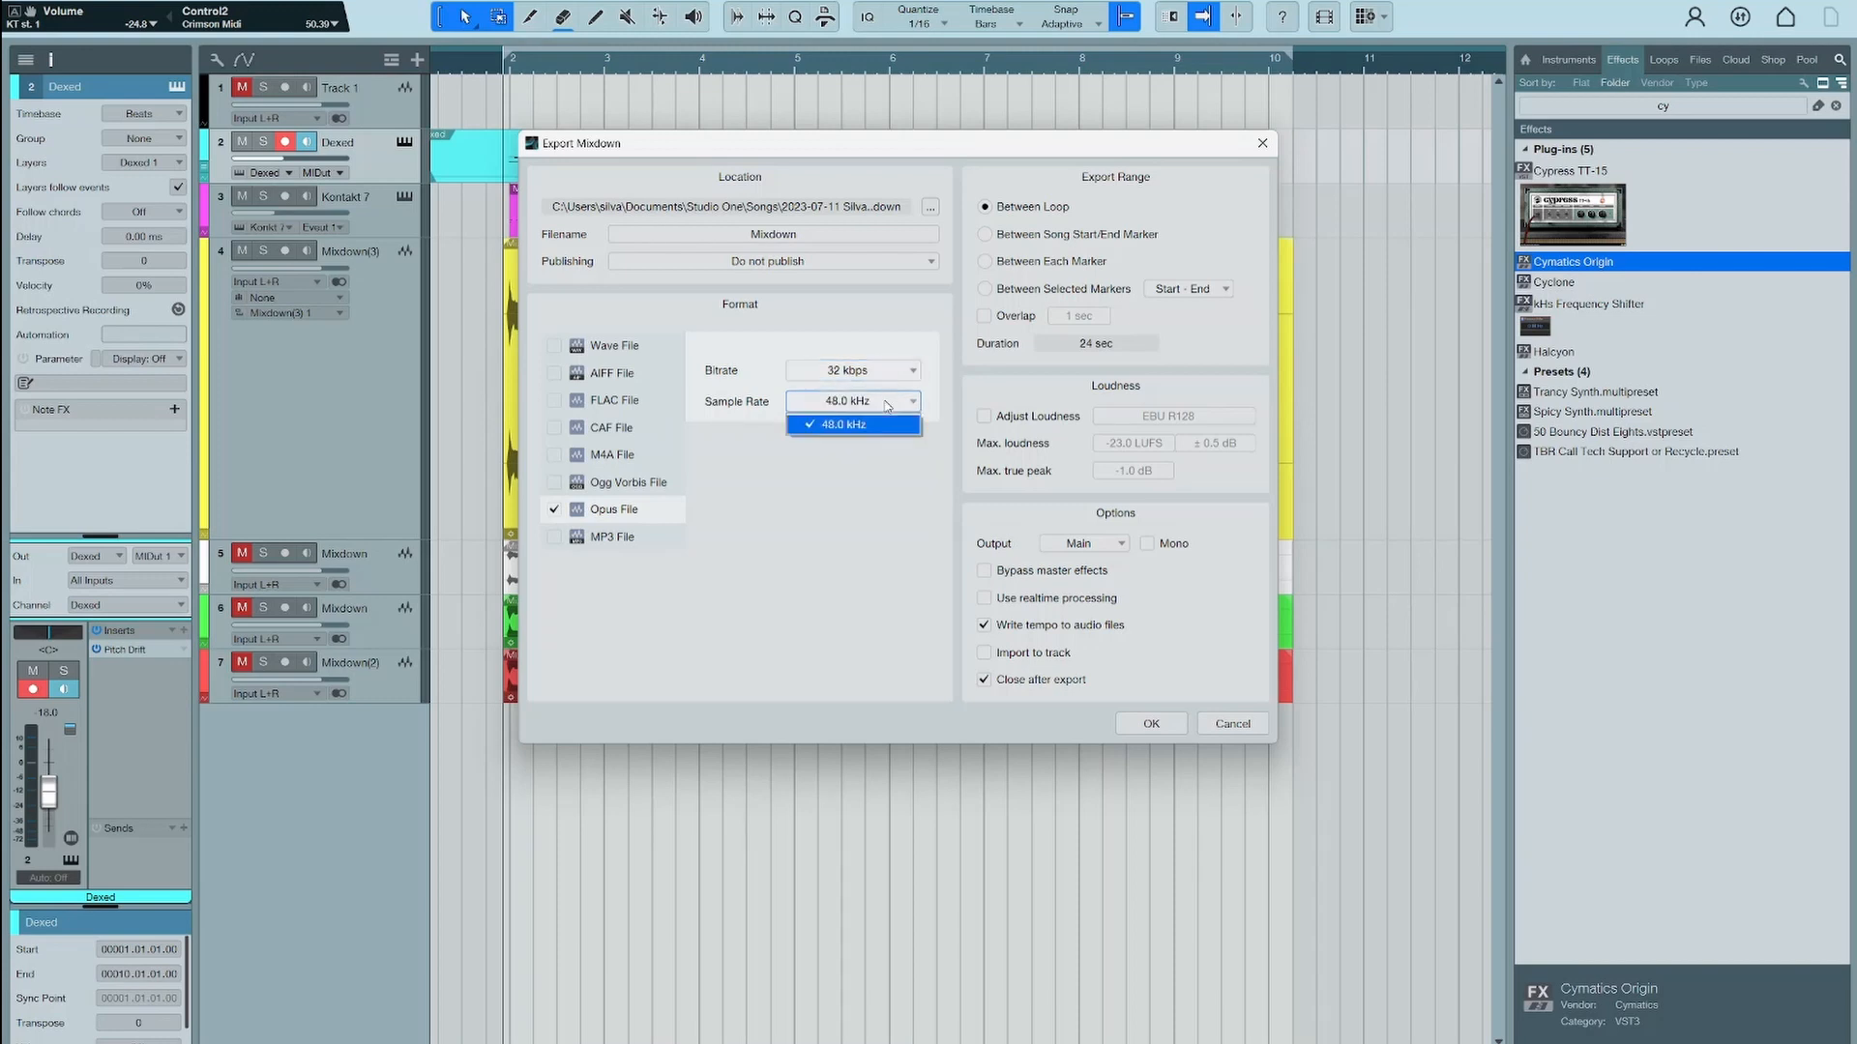
pyautogui.click(1157, 727)
# Place the exported Opus mixdown on a new track below Mixdown(2), solo Kontakt 7 and Mixdown(3) alongside it, and play the layers together
pyautogui.moveTo(1068, 708); pyautogui.dragTo(554, 744)
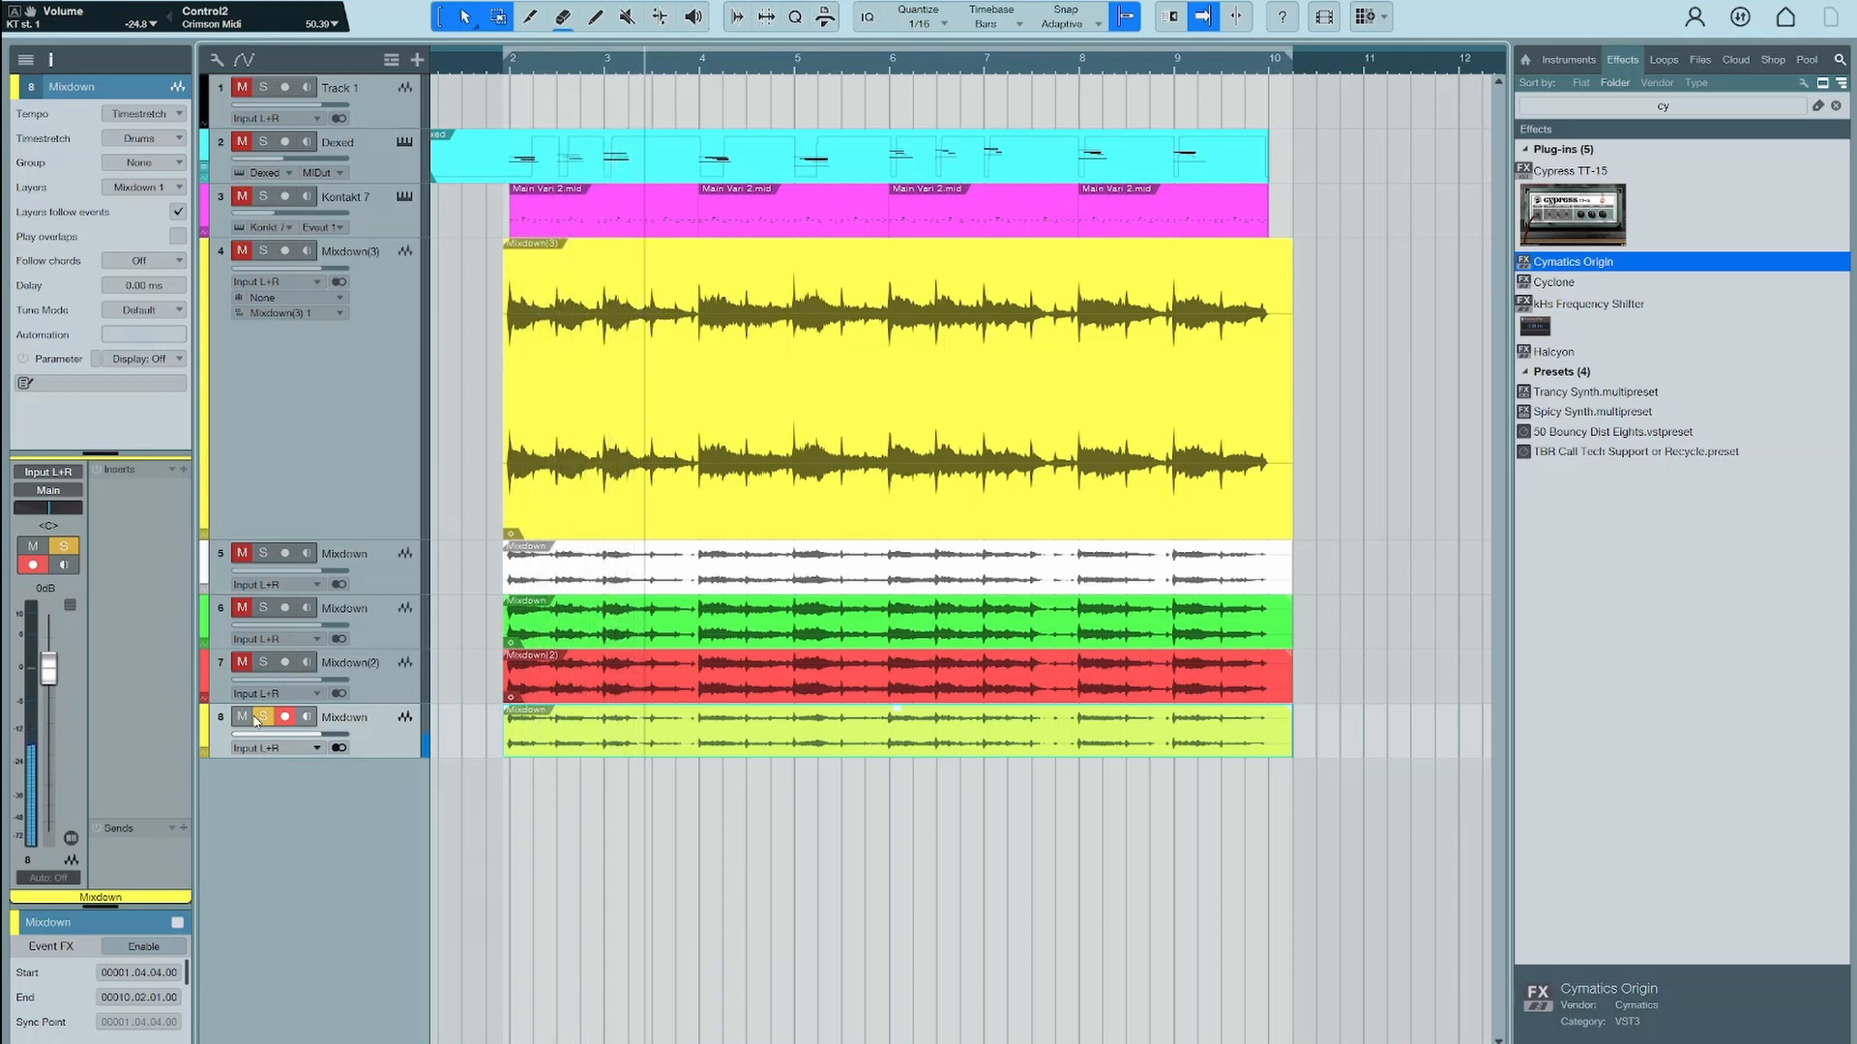
pyautogui.click(263, 196)
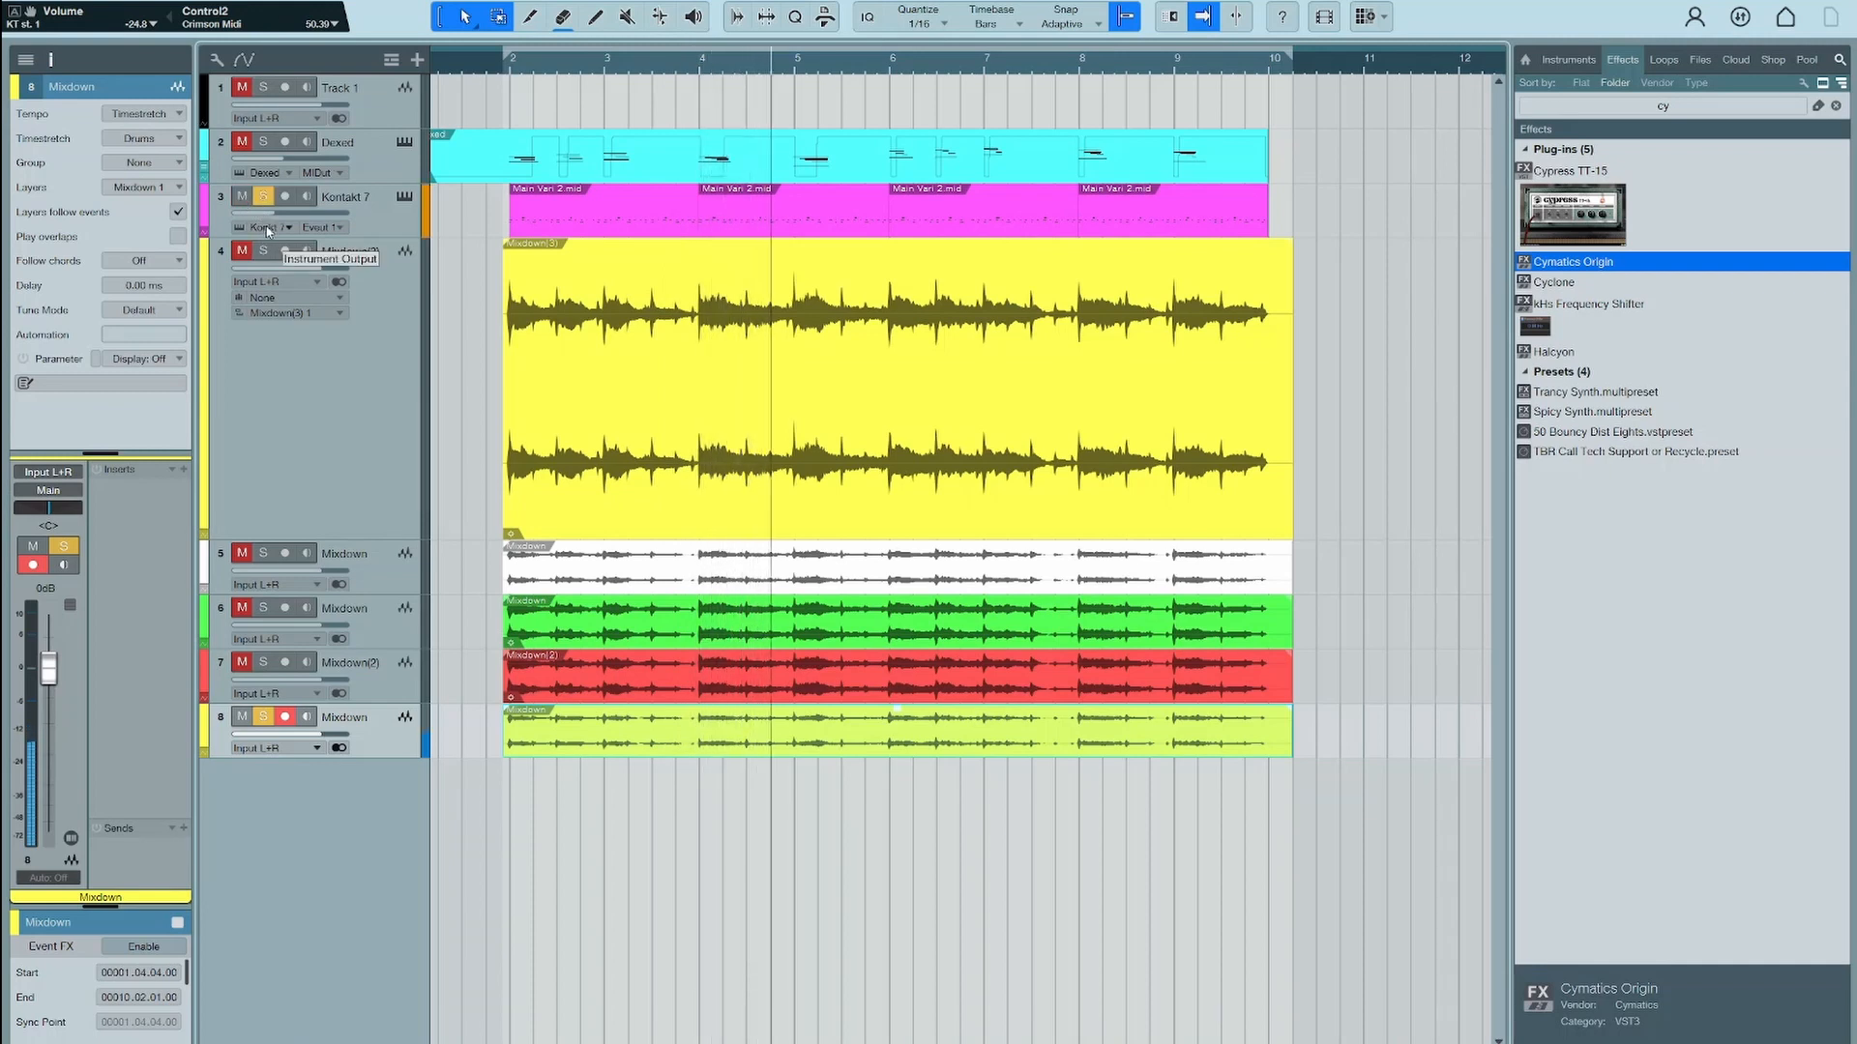
pyautogui.click(263, 250)
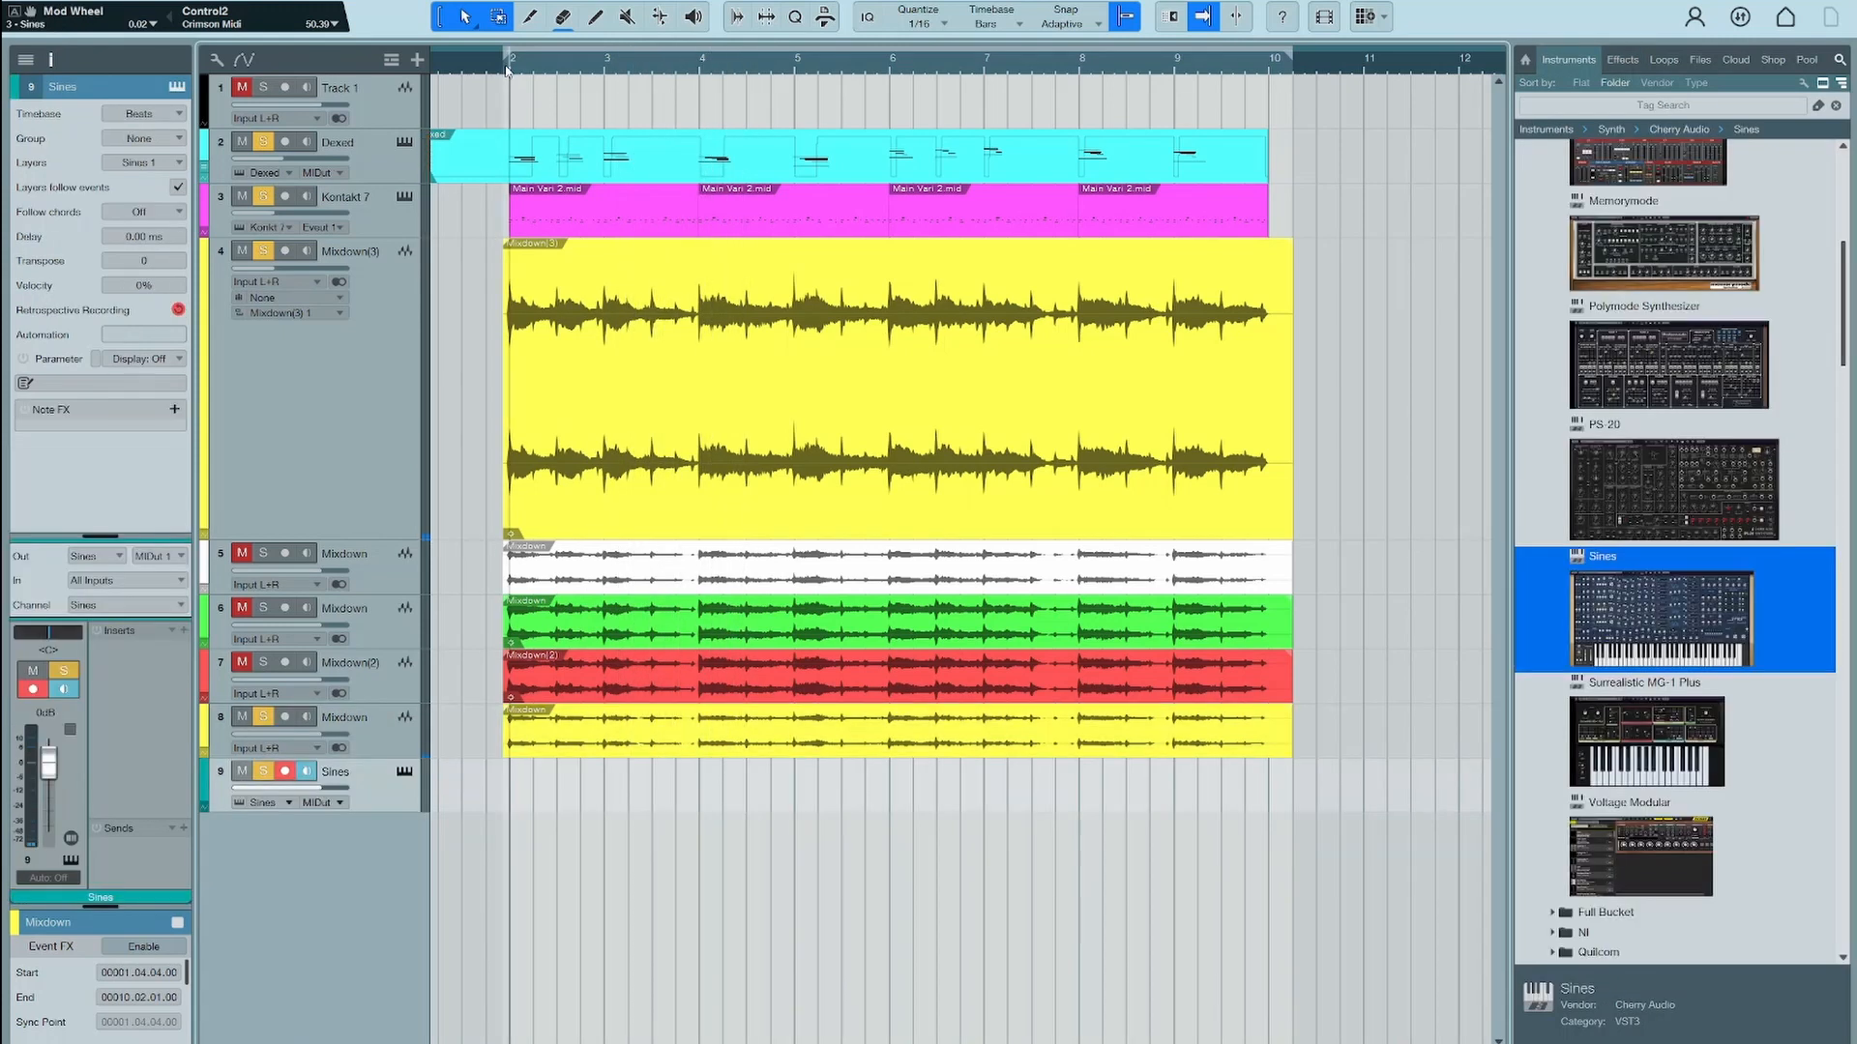
pyautogui.press('space')
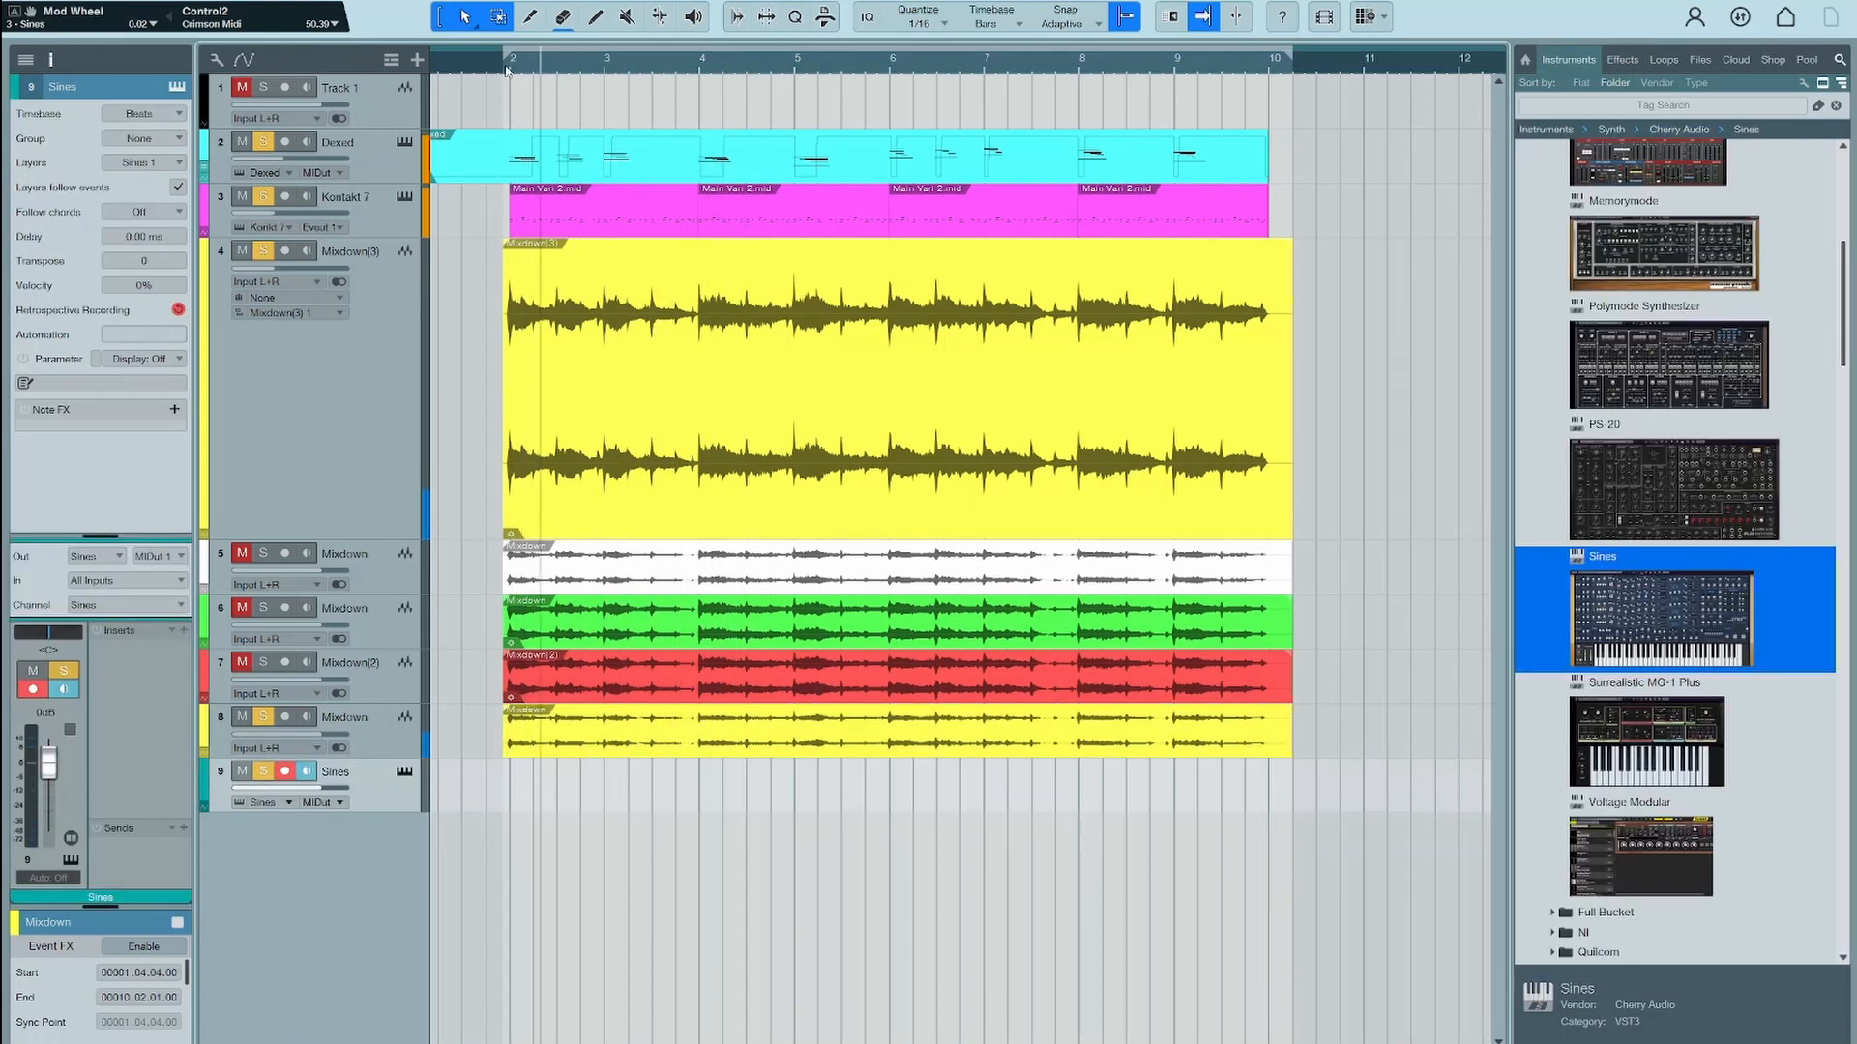